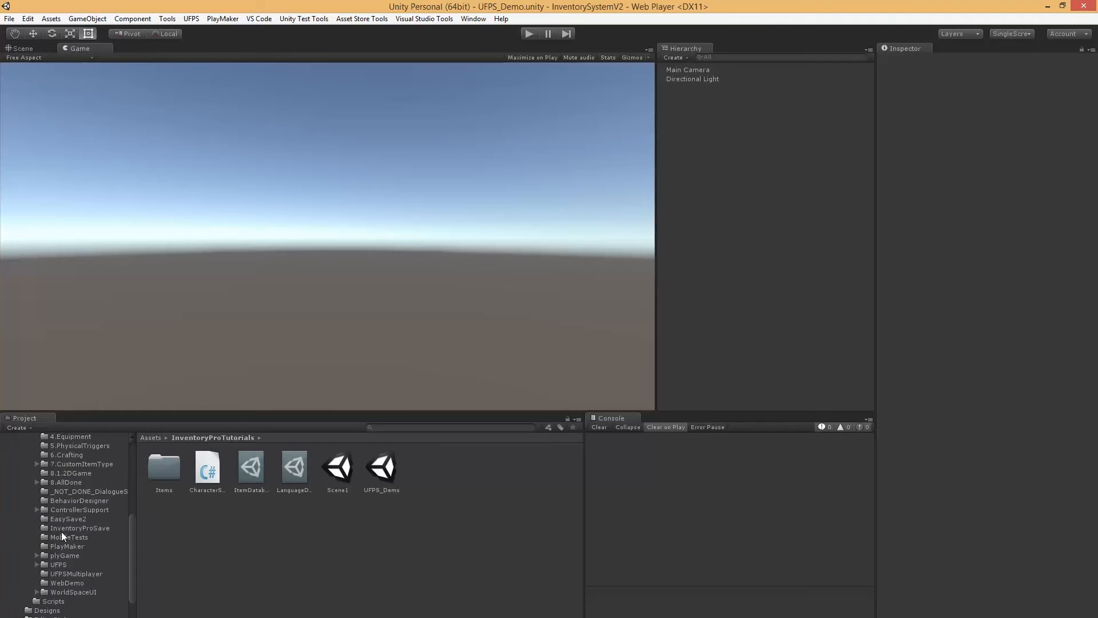
Step: Duplicate the 8.AllDone demo scene and move the copy into the InventoryProTutorials folder
left_click(68, 474)
left_click(58, 483)
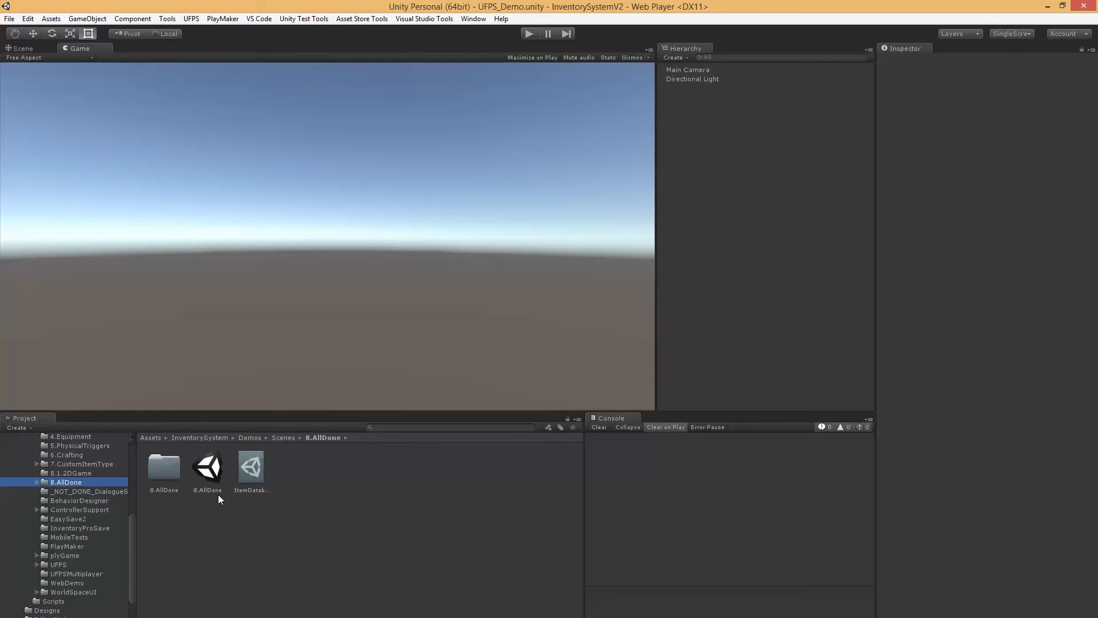
left_click(211, 472)
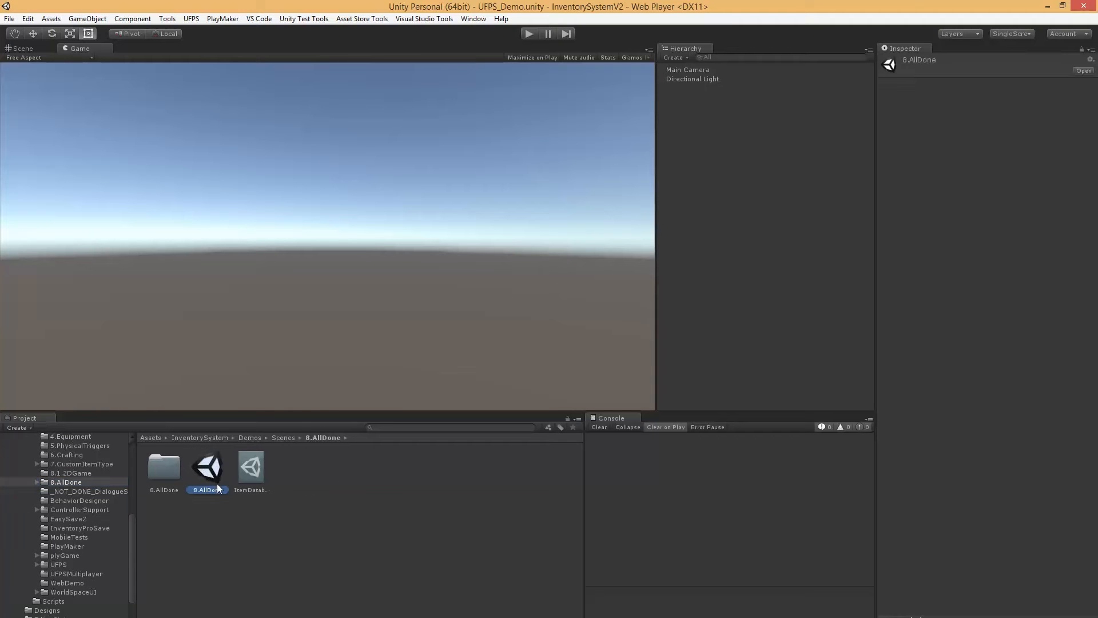
key("ctrl+d")
scroll(73, 503, "up", 5)
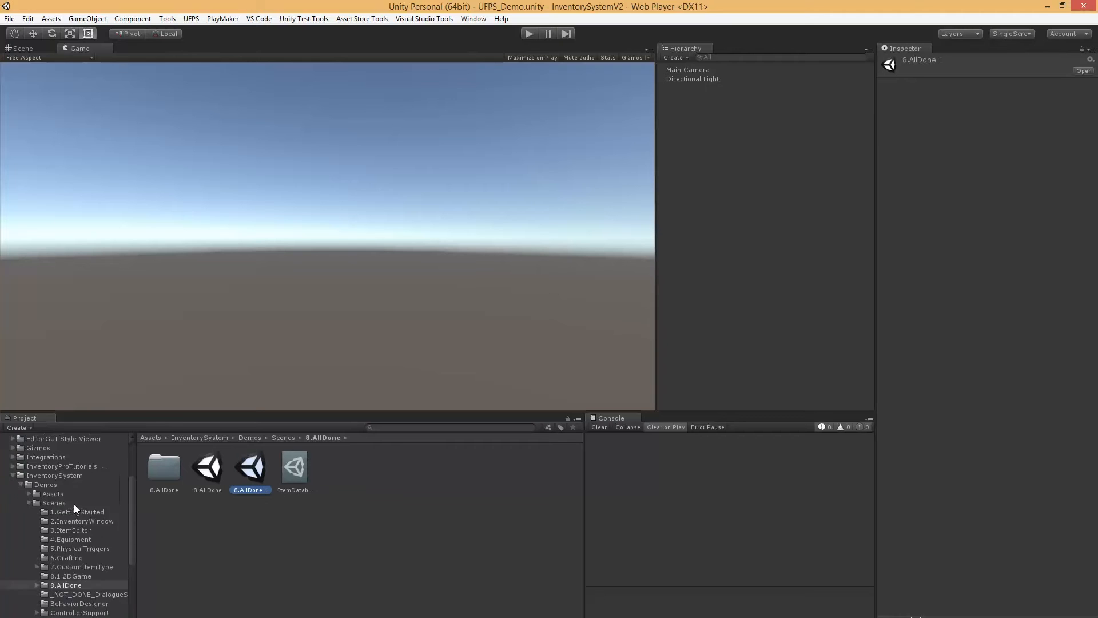
left_click_drag(252, 467, 48, 509)
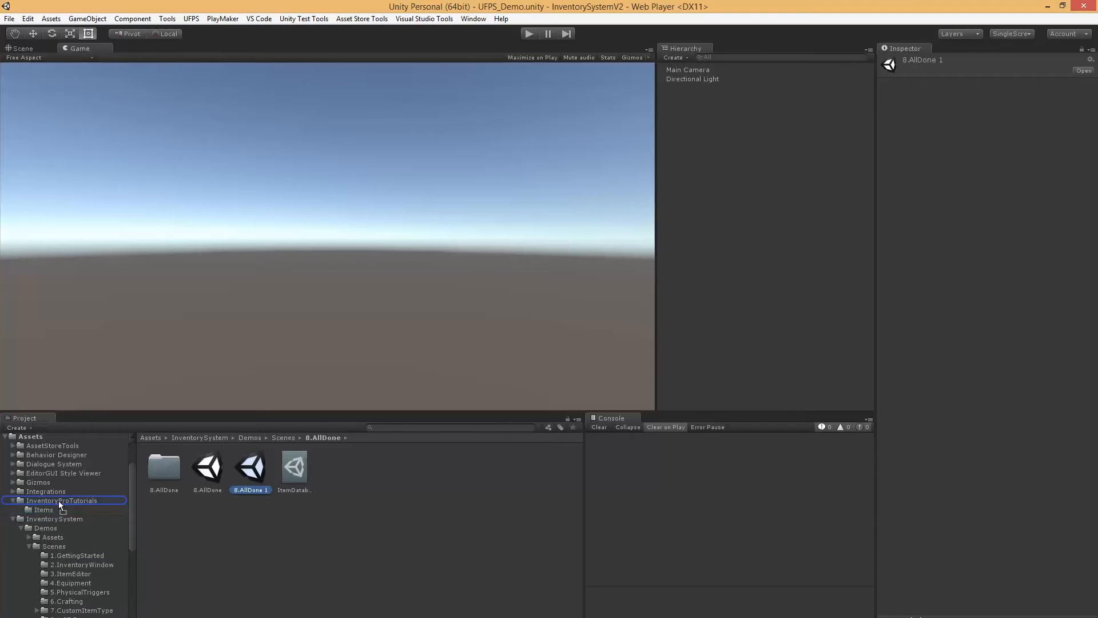
Step: Delete the existing UFPS_Demo scene from the InventoryProTutorials folder
left_click(67, 524)
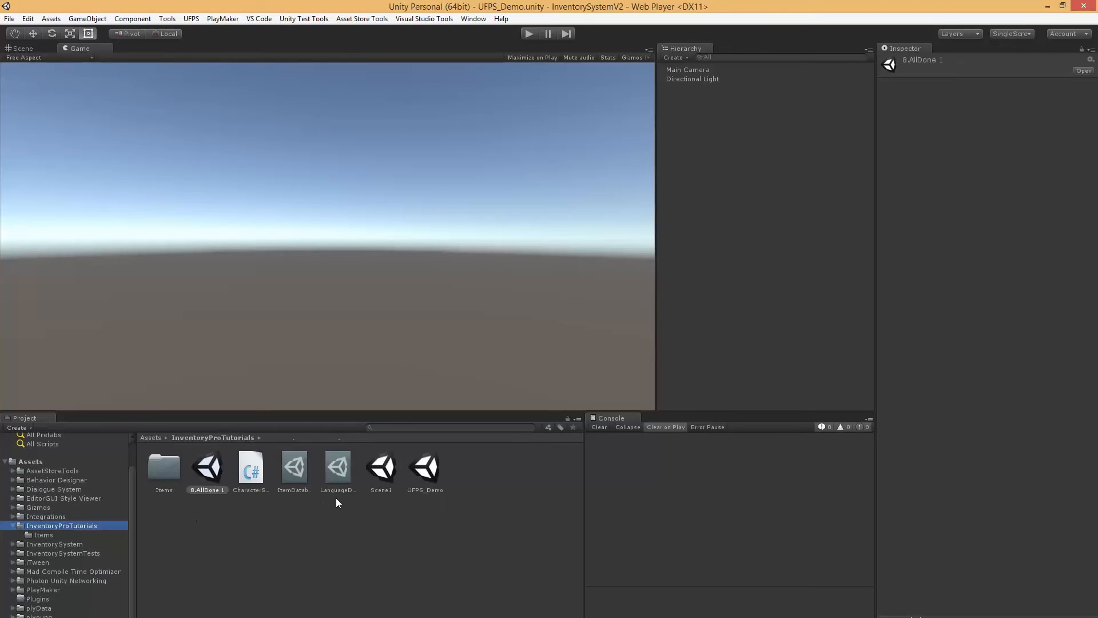
left_click(391, 472)
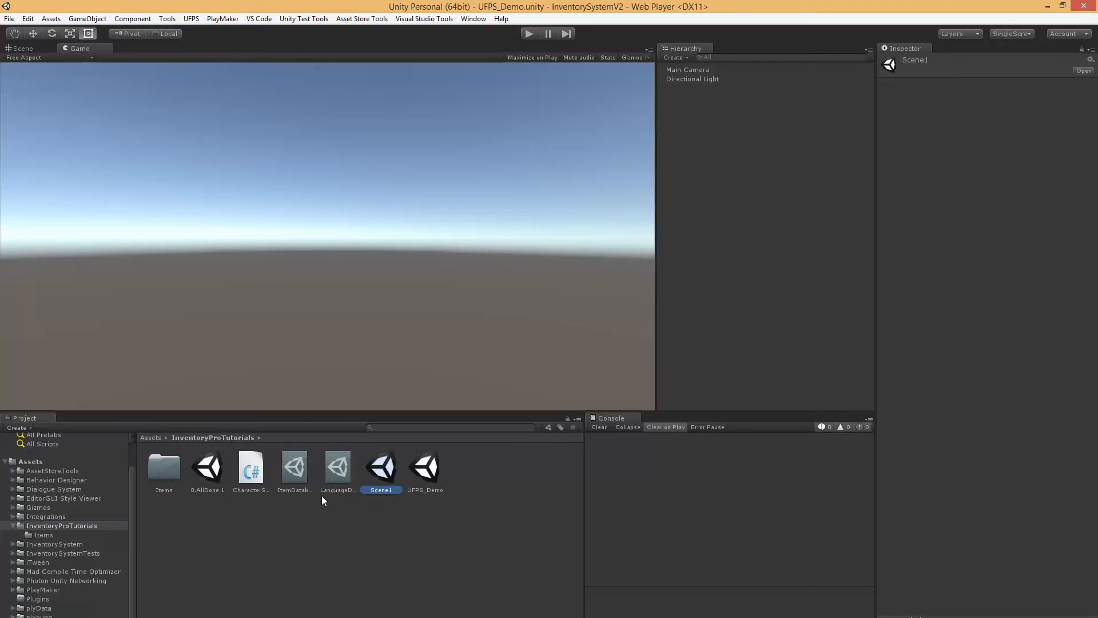
left_click(425, 468)
key("Delete")
key("Return")
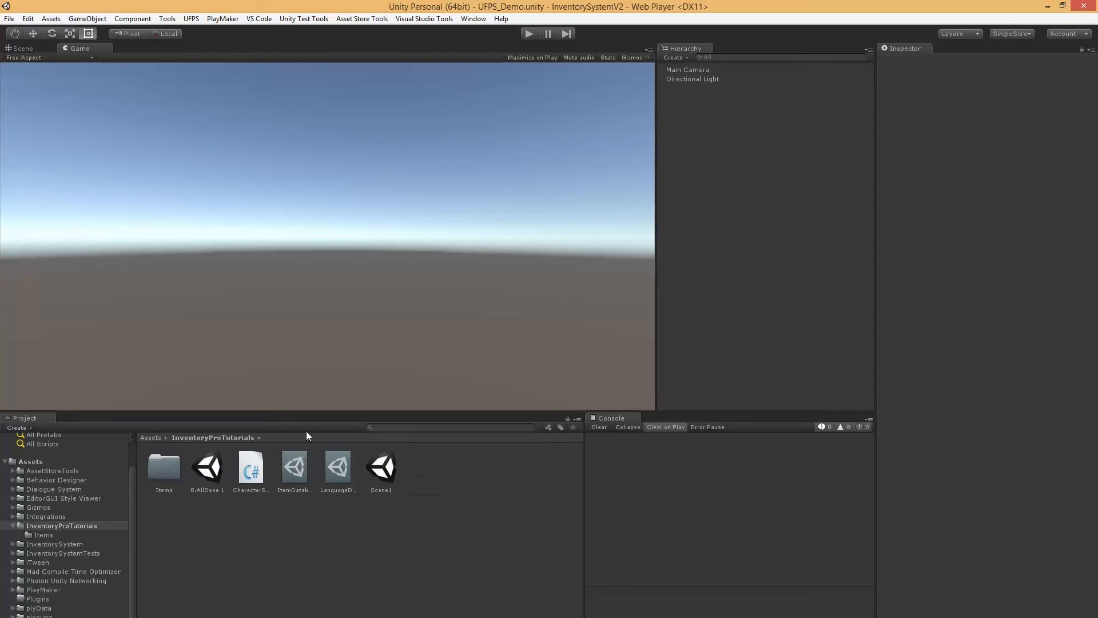
Step: Rename the copied 8.AllDone 1 scene to UFPS_Demo and open it
left_click(205, 491)
left_click(205, 491)
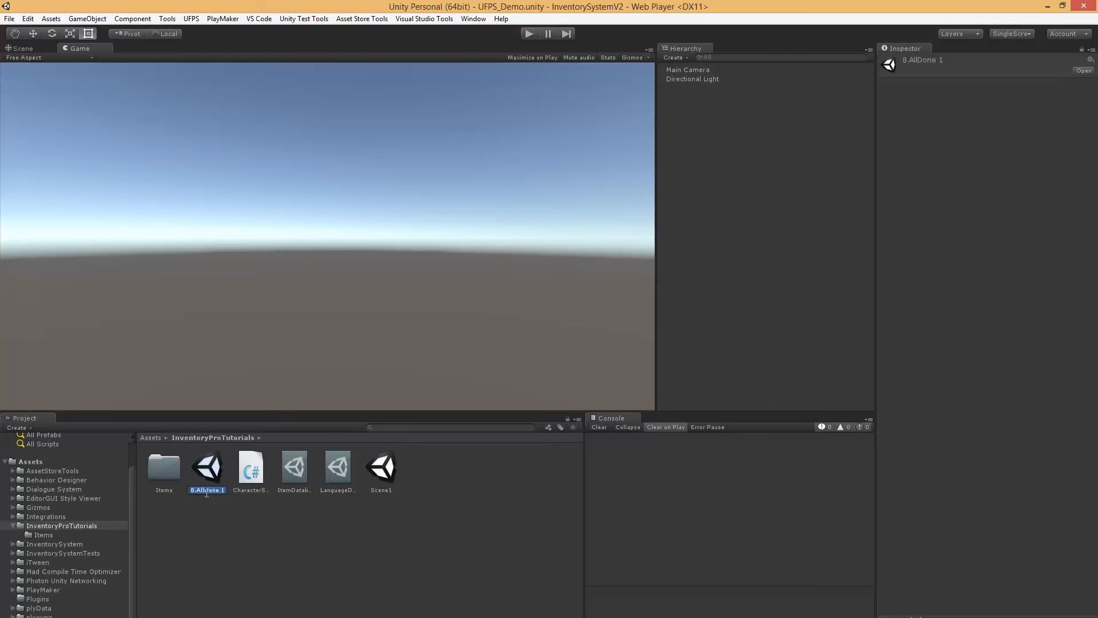
type("UFPS_Demo")
key("Return")
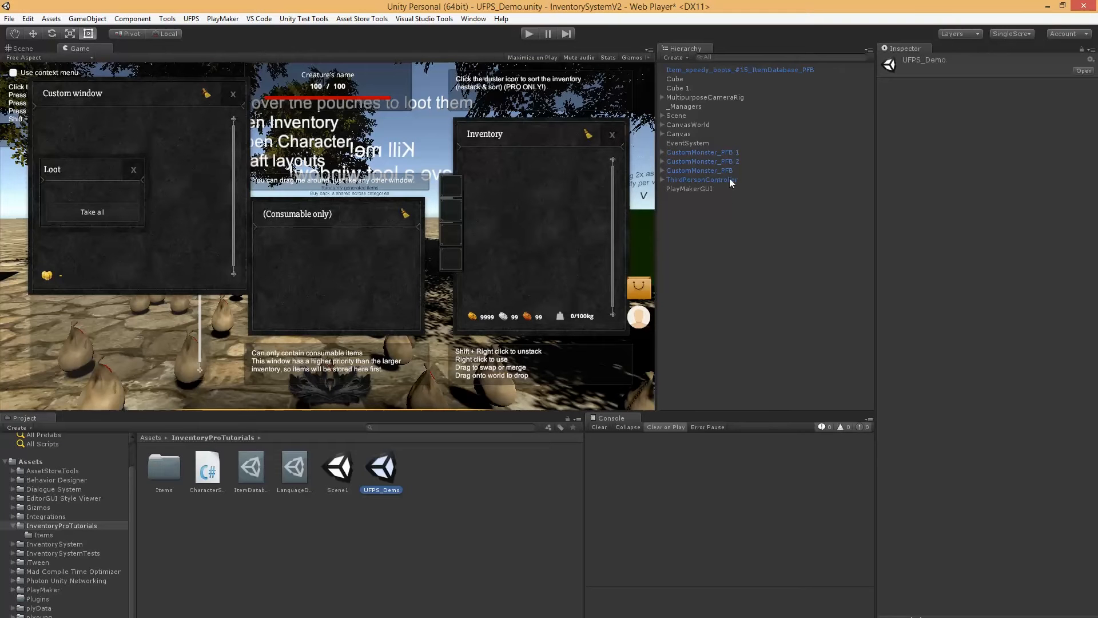
left_click(722, 229)
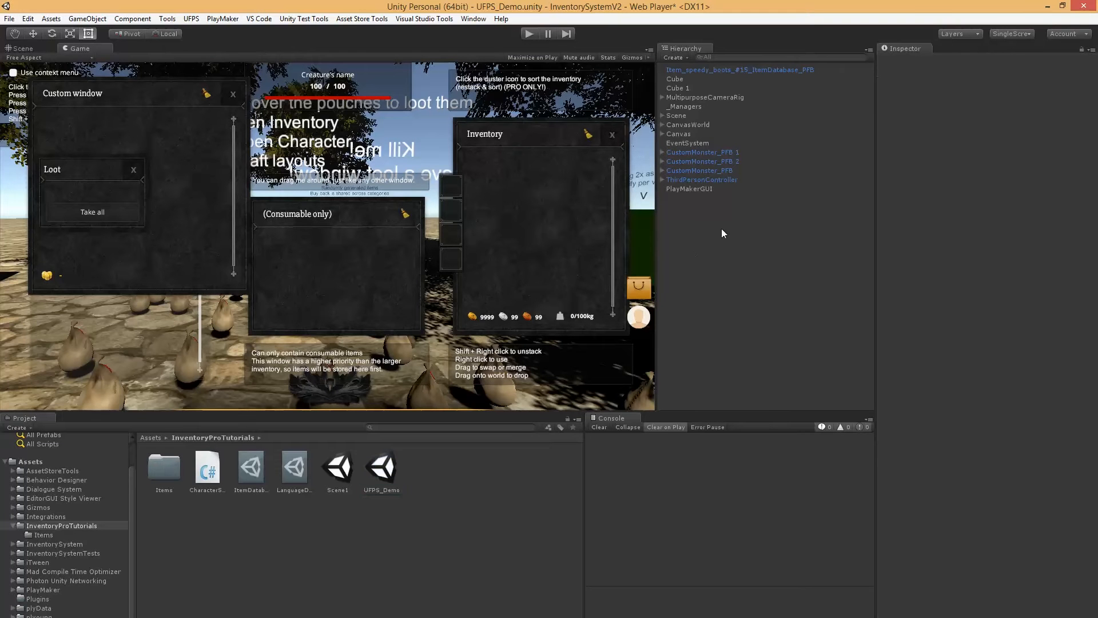
Step: Enable the UFPS (Ultimate FPS) integration in Inventory Pro and clear the console messages
left_click(167, 18)
mouse_move(158, 31)
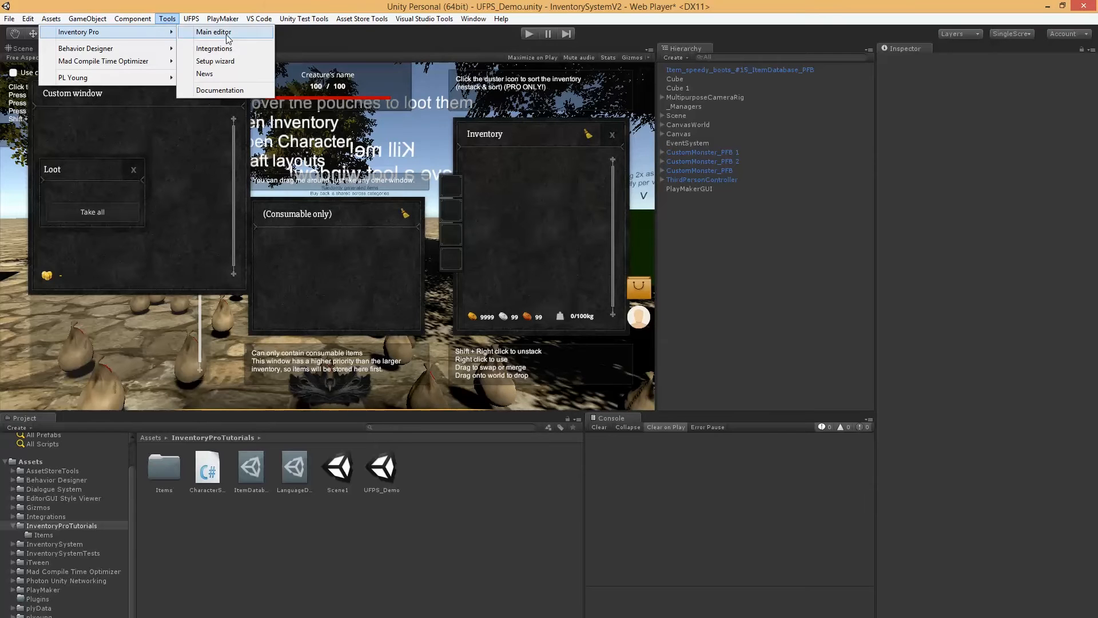
left_click(198, 50)
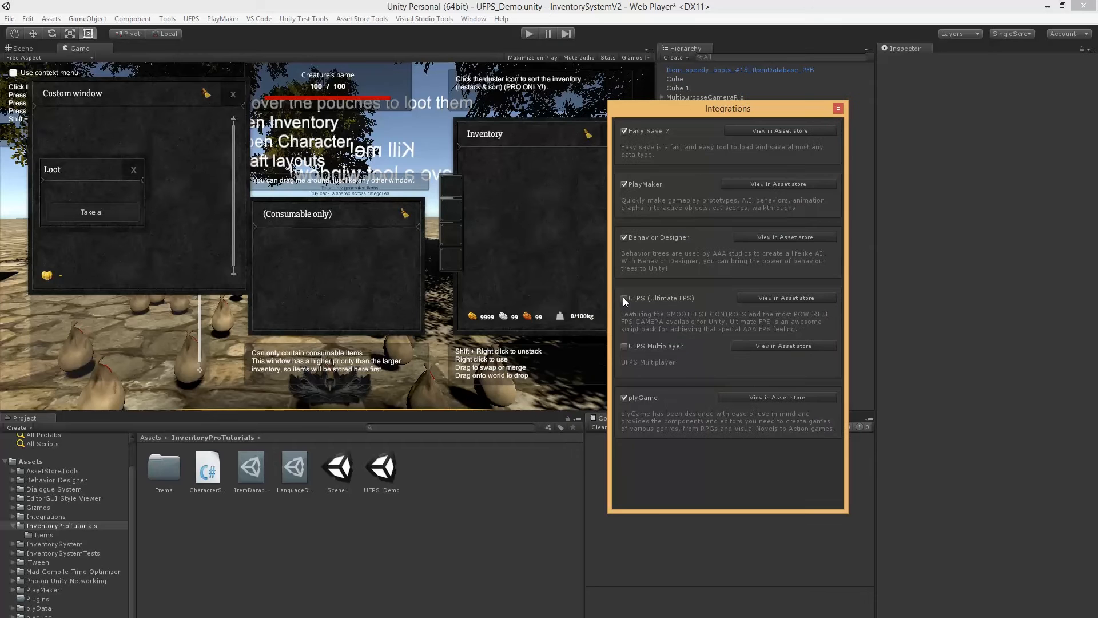
left_click(678, 299)
left_click(838, 109)
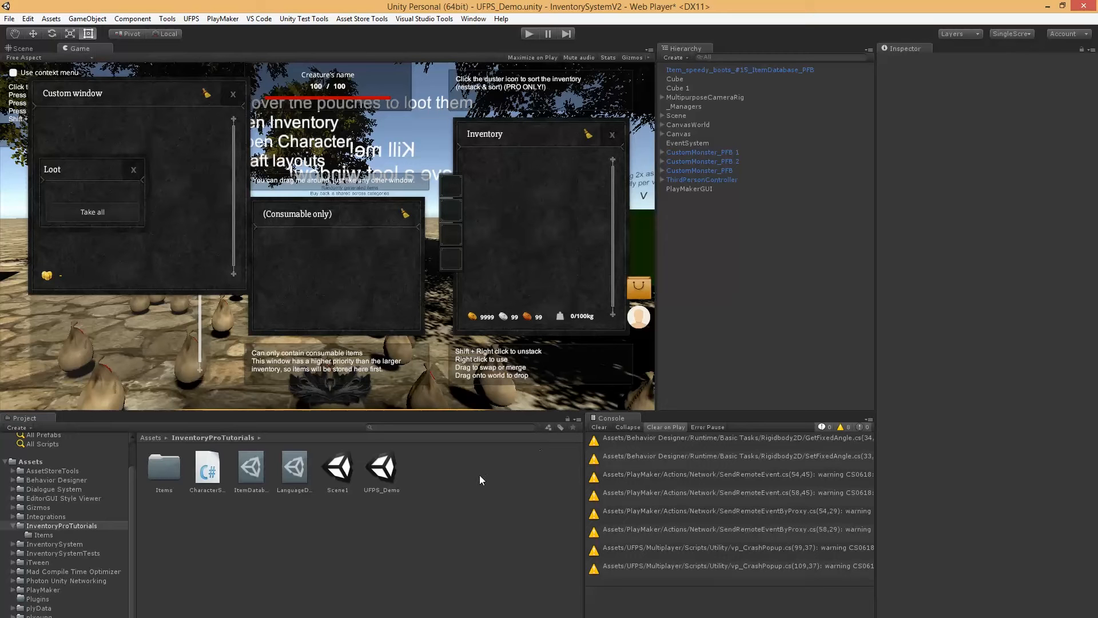
left_click(600, 428)
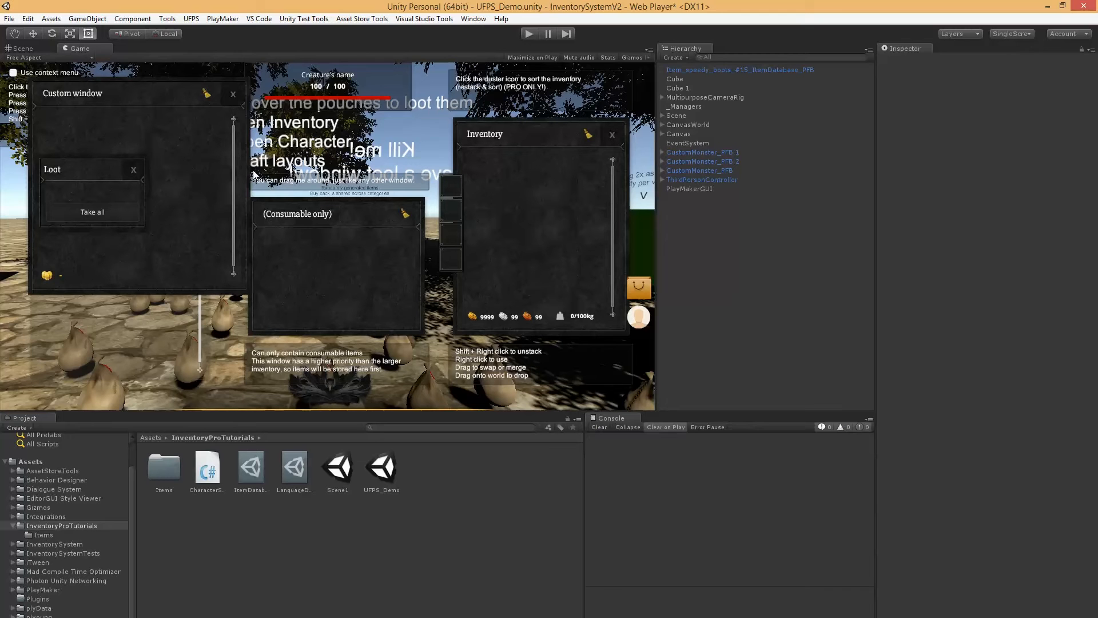
Step: Delete the ThirdPersonController character from the scene
left_click(702, 178)
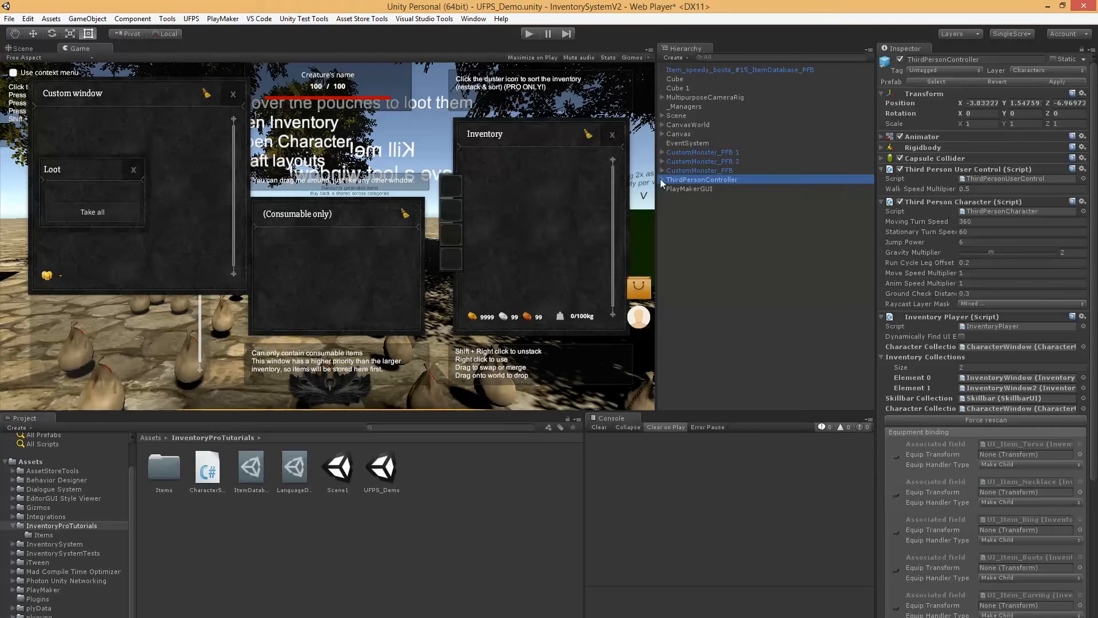
left_click(29, 49)
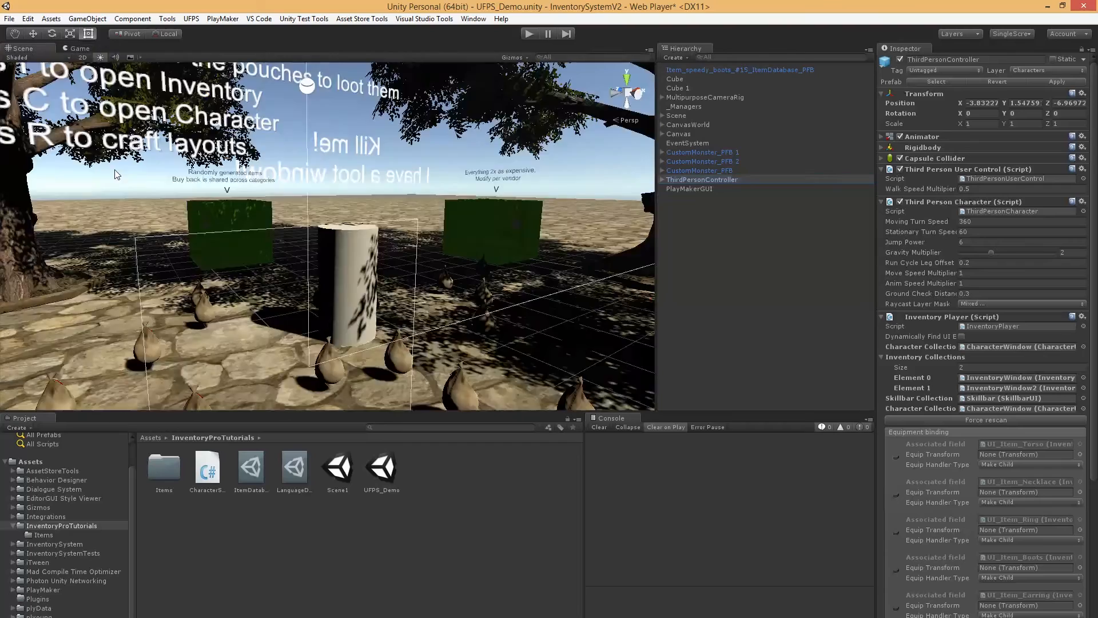
left_click_drag(391, 207, 358, 159, "alt")
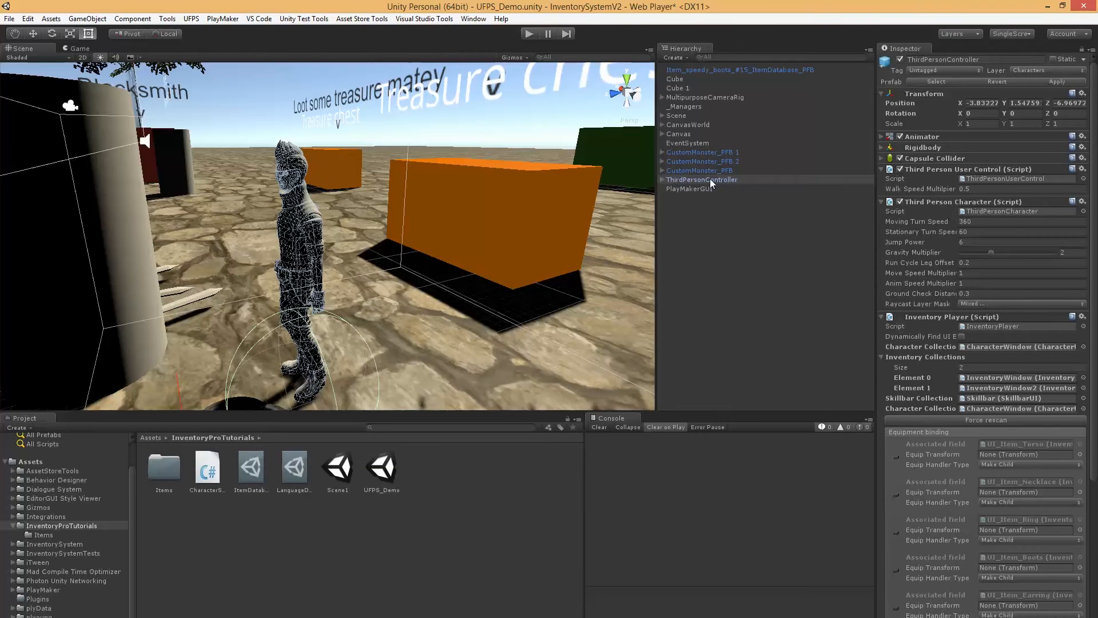
key("Delete")
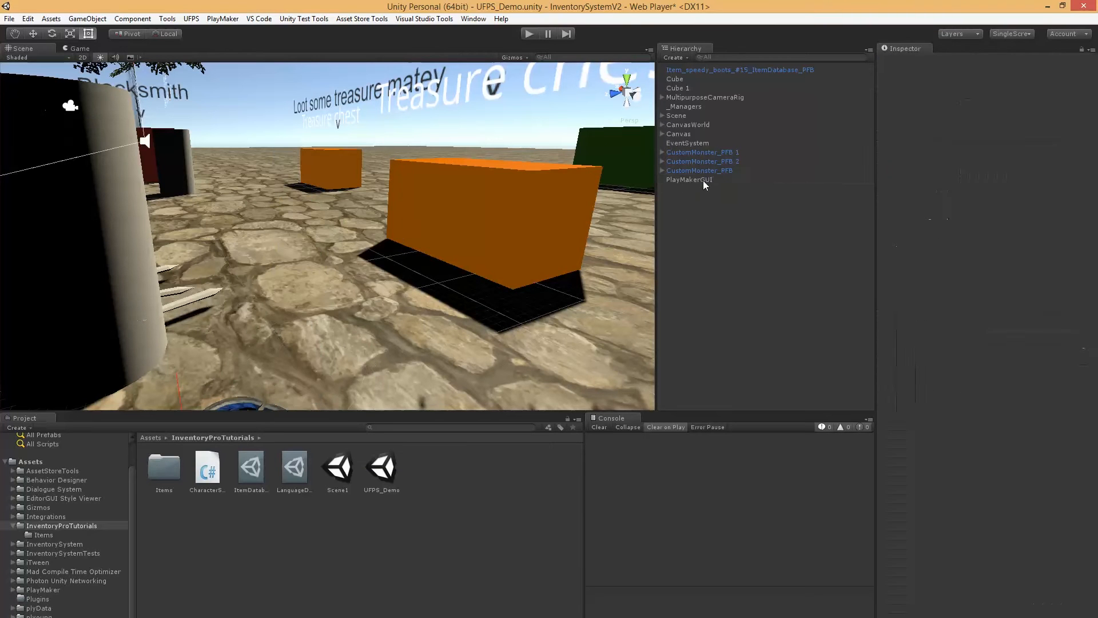
left_click(129, 533)
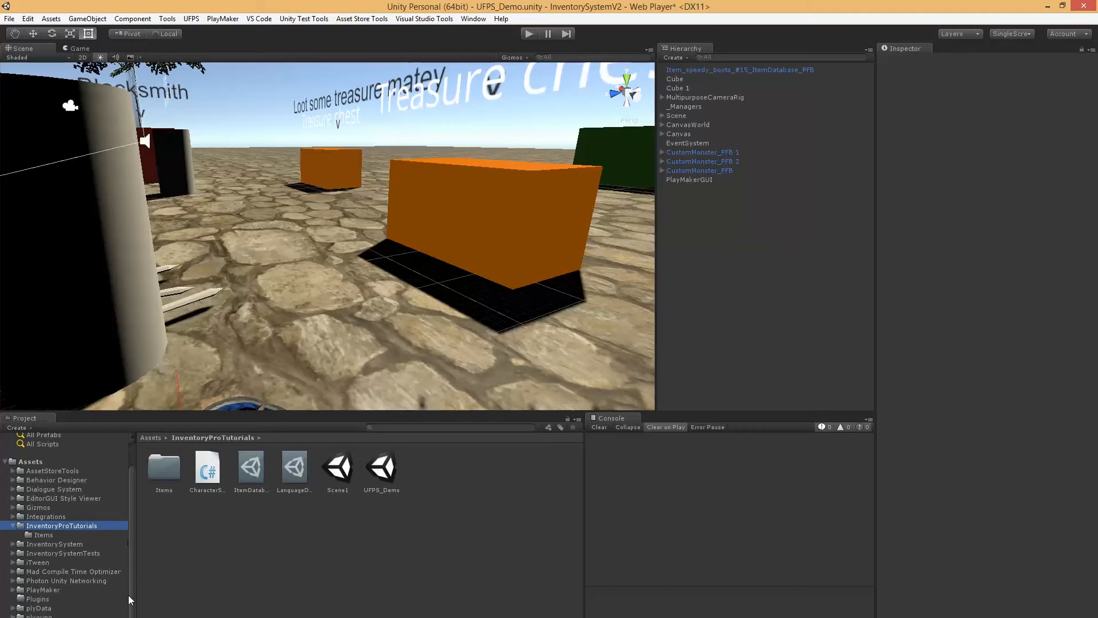
left_click(13, 526)
left_click(38, 608)
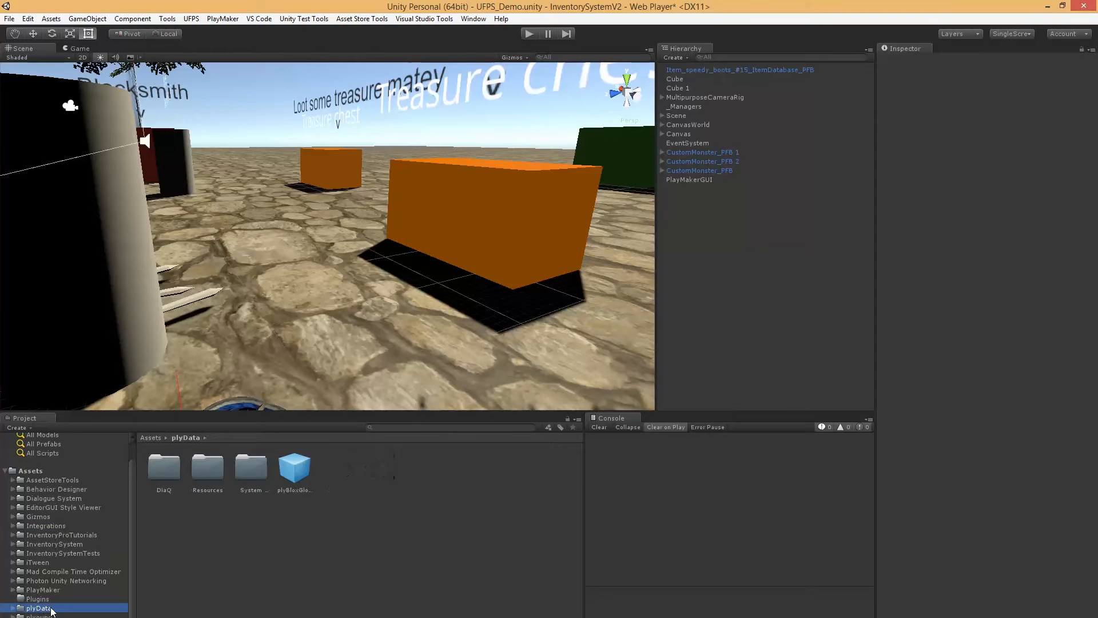
key("Up")
key("Up")
left_click(383, 427)
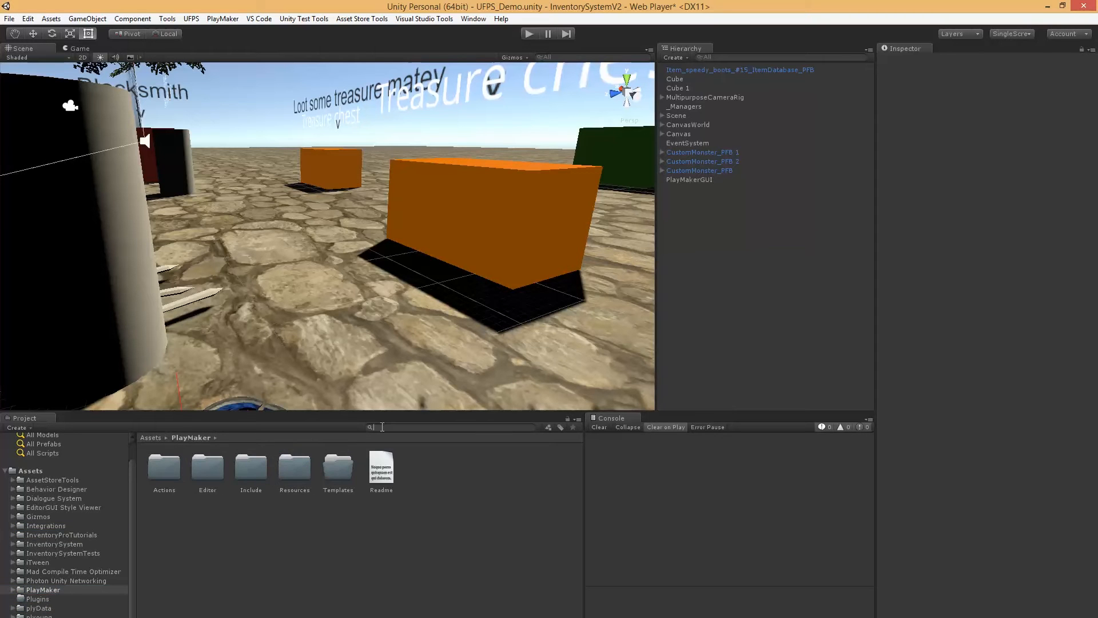
type("ufps")
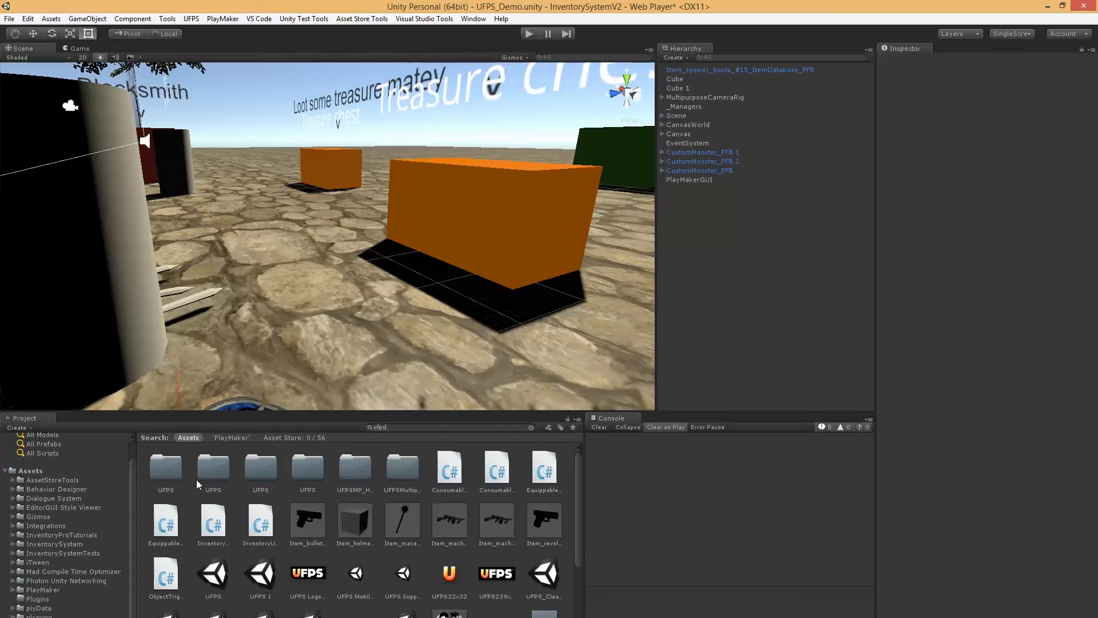
left_click(204, 472)
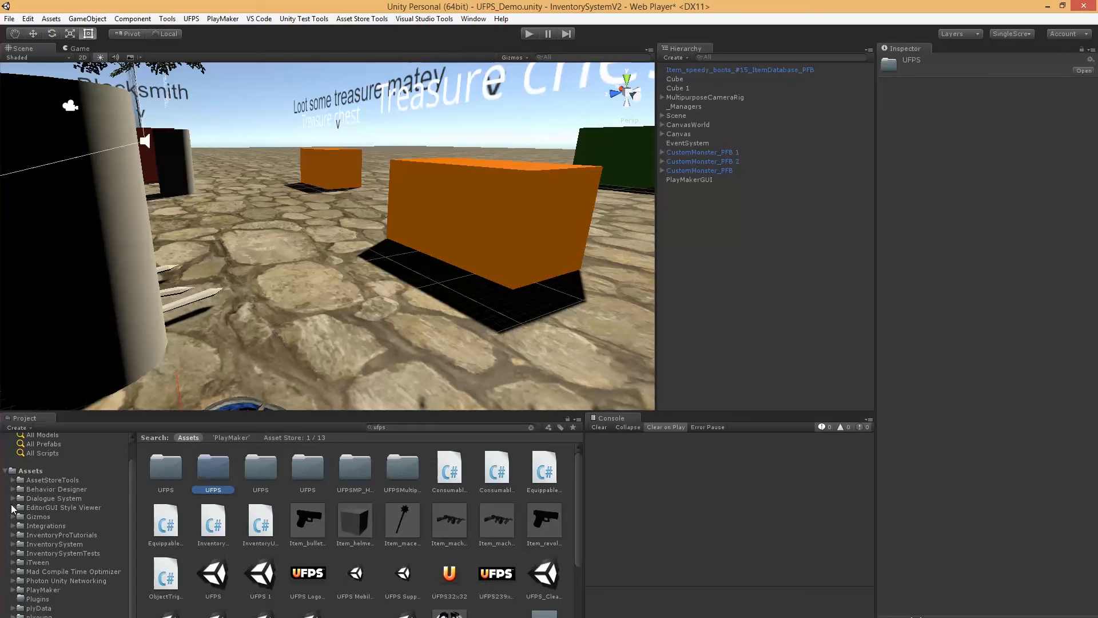
left_click(60, 507)
left_click(12, 526)
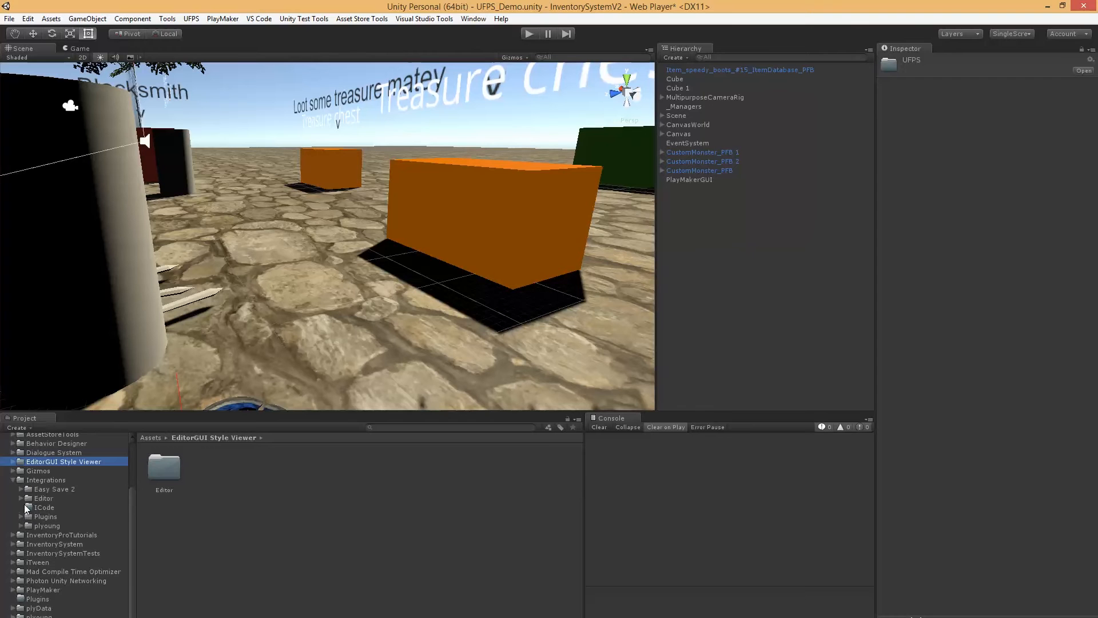
left_click(13, 479)
Step: Search the project for "ufps" and open the main UFPS folder directly under Assets
left_click(392, 428)
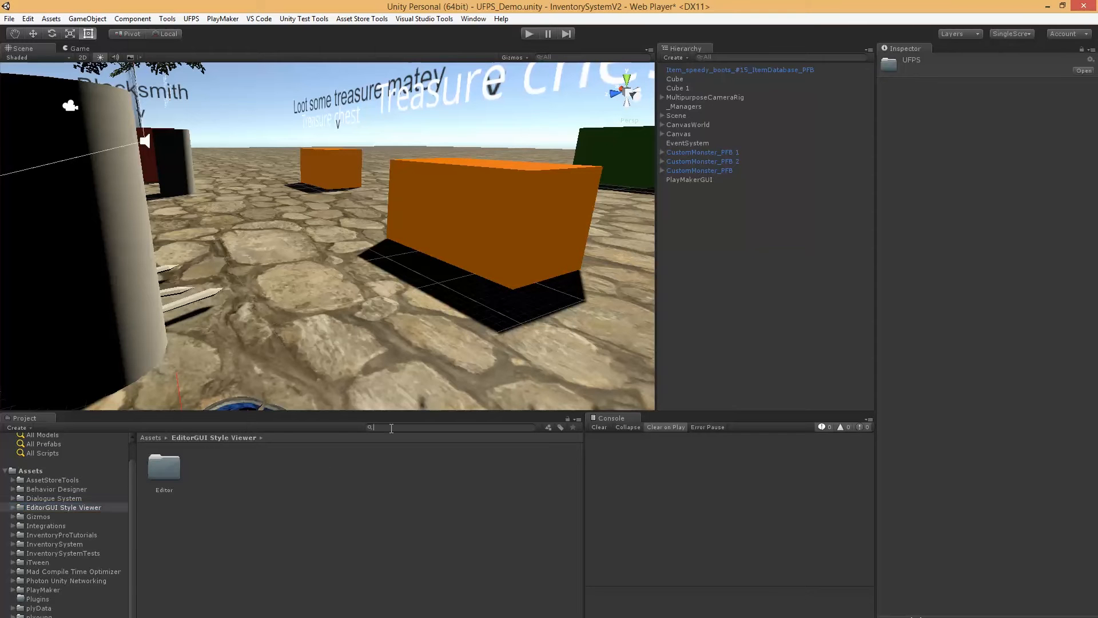
type("ufps")
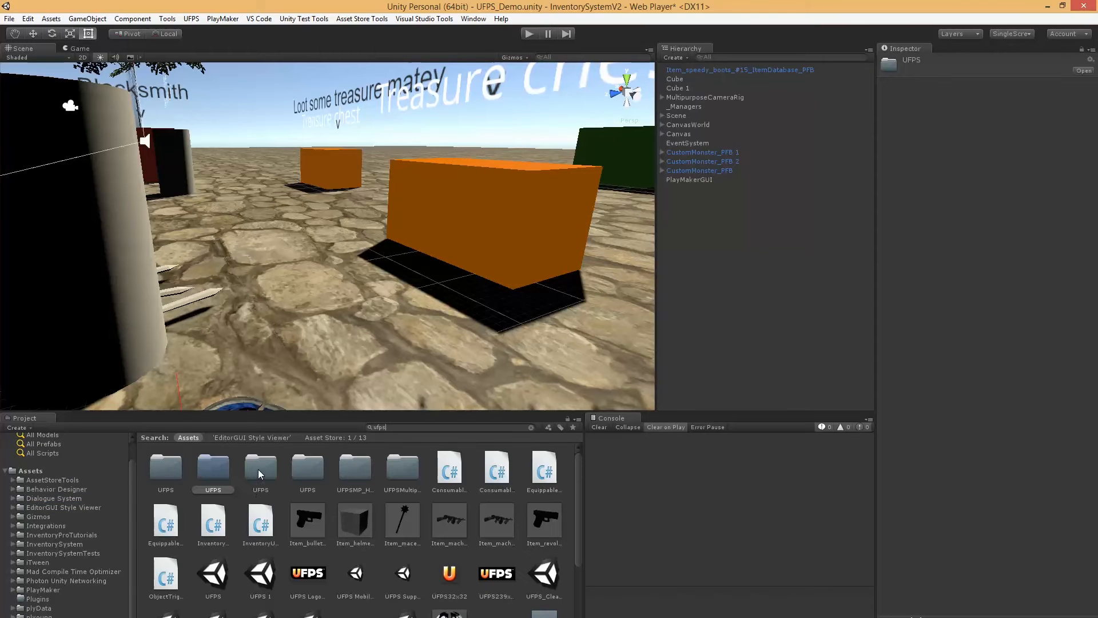
left_click(258, 469)
left_click(304, 469)
left_click(221, 473)
left_click(173, 475)
left_click(228, 468)
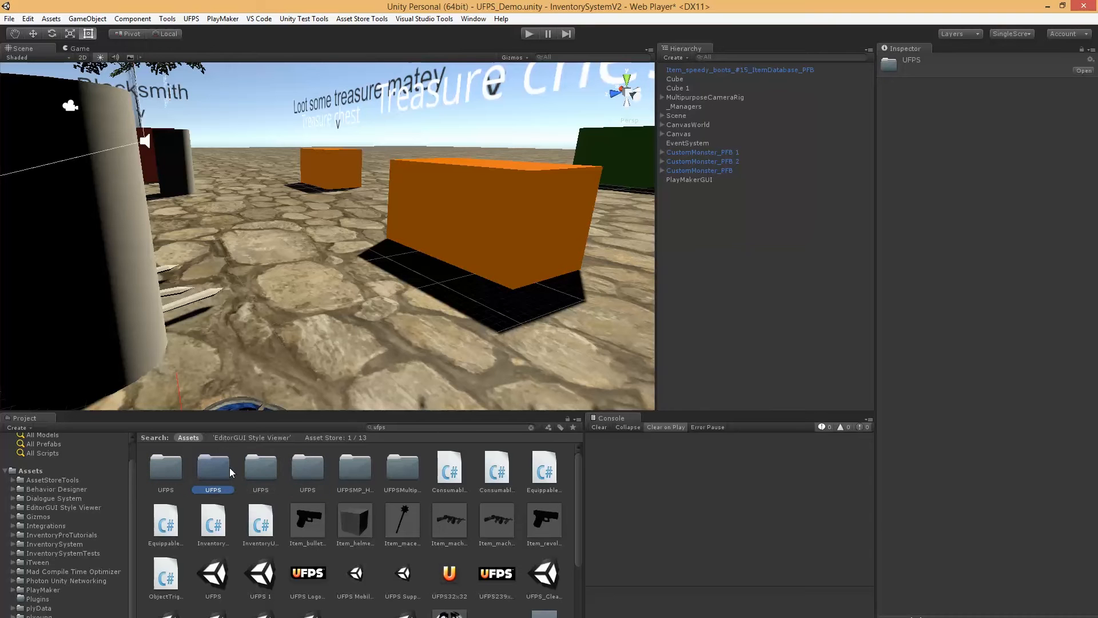
double_click(174, 472)
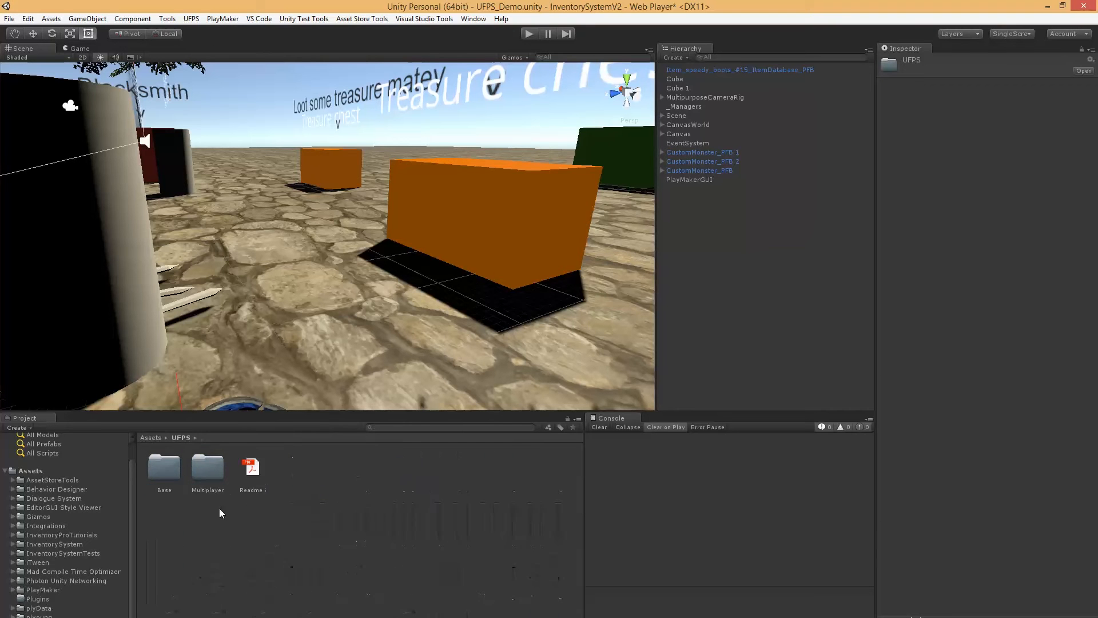
Step: Browse from the UFPS folder through Base, Content and Prefabs to the Players folder
double_click(168, 472)
double_click(158, 468)
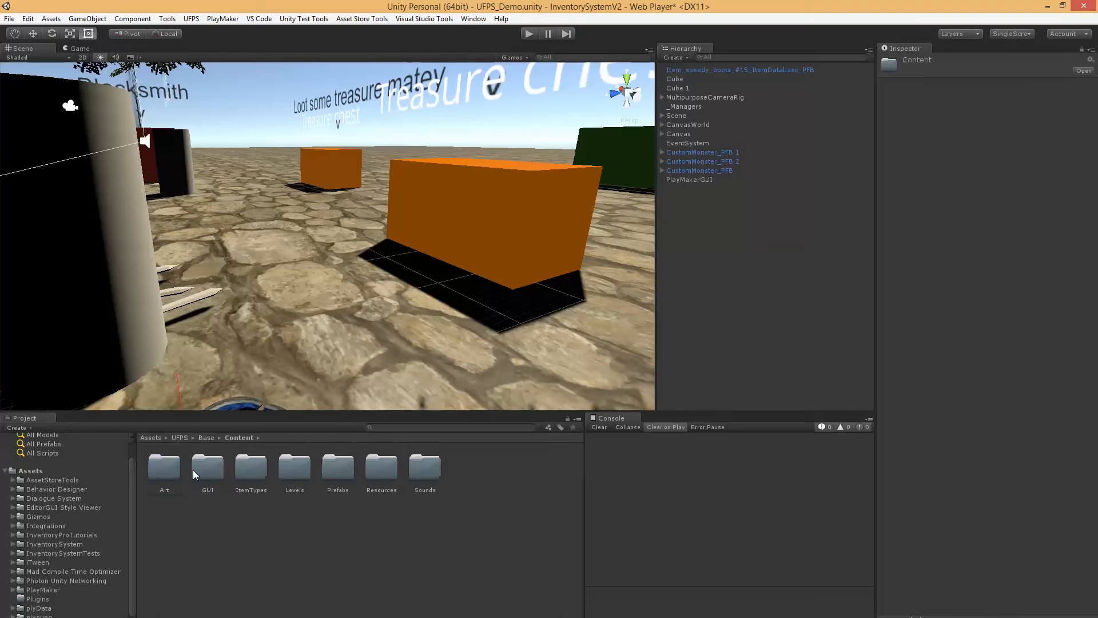
left_click(341, 474)
double_click(342, 472)
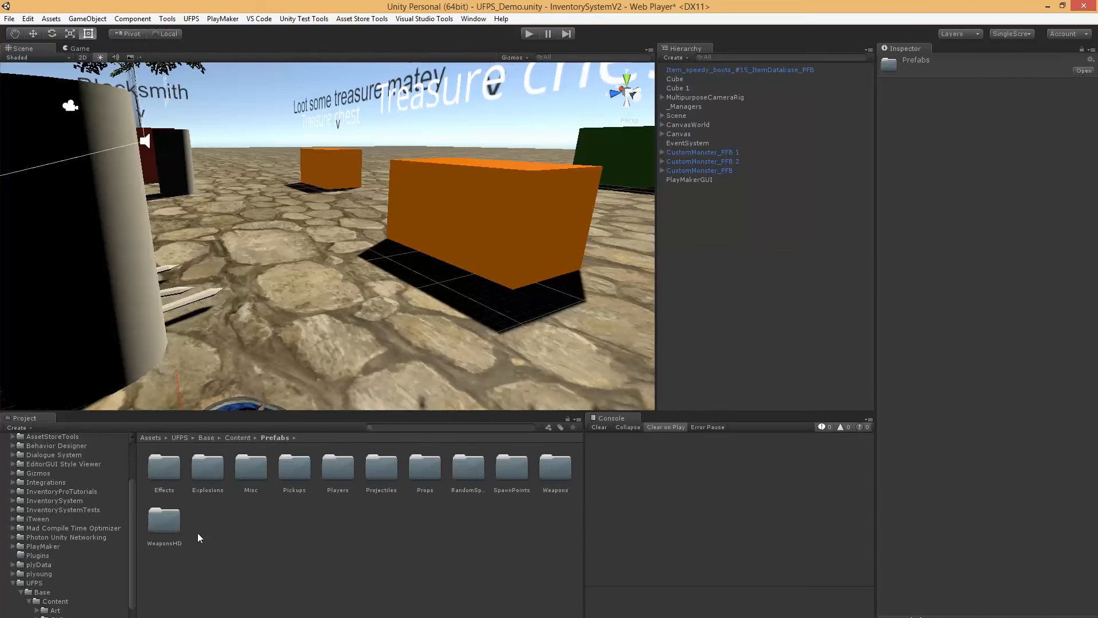
left_click(338, 472)
double_click(353, 469)
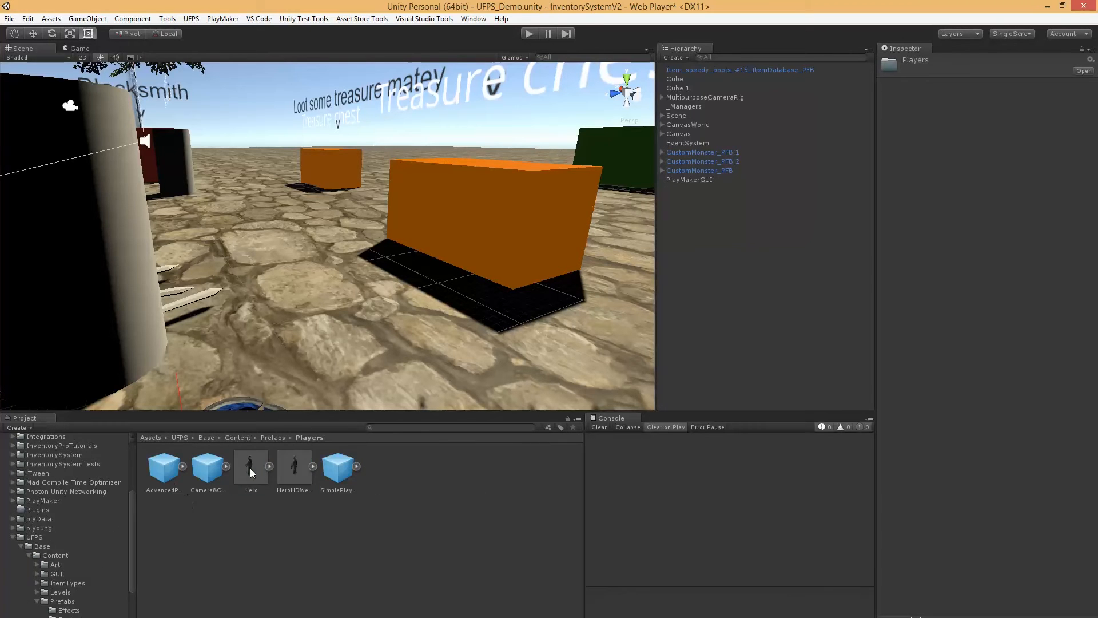
Step: Place the HeroHDWeapons player prefab on the stone ground beside the large orange treasure chest block
left_click(258, 488)
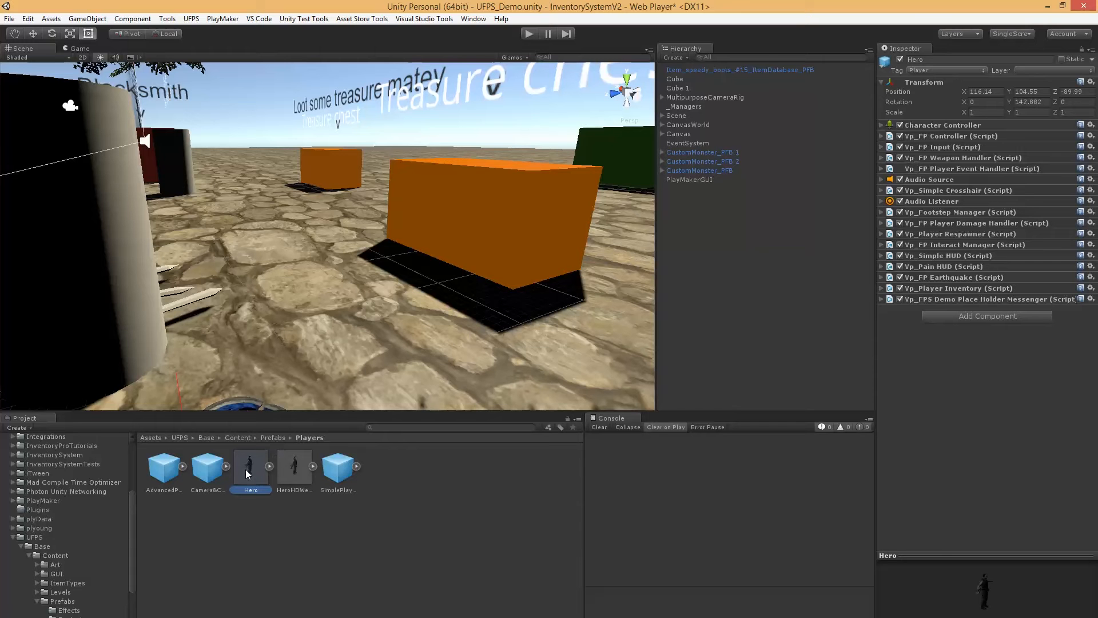
left_click_drag(294, 472, 336, 336)
key("f")
left_click_drag(443, 105, 340, 207, "alt")
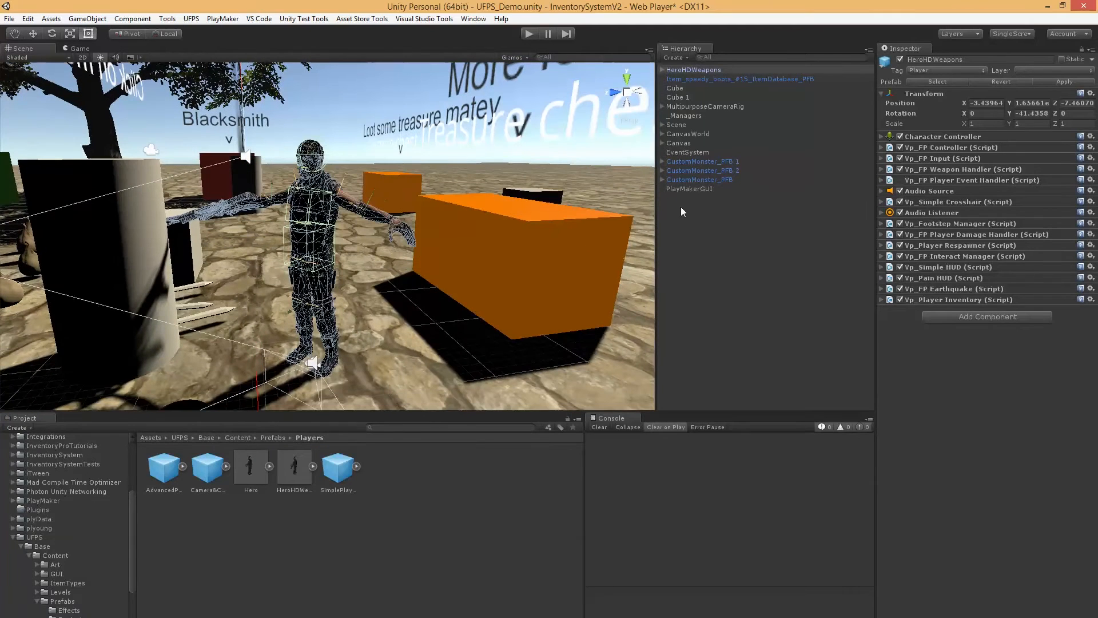
left_click(938, 298)
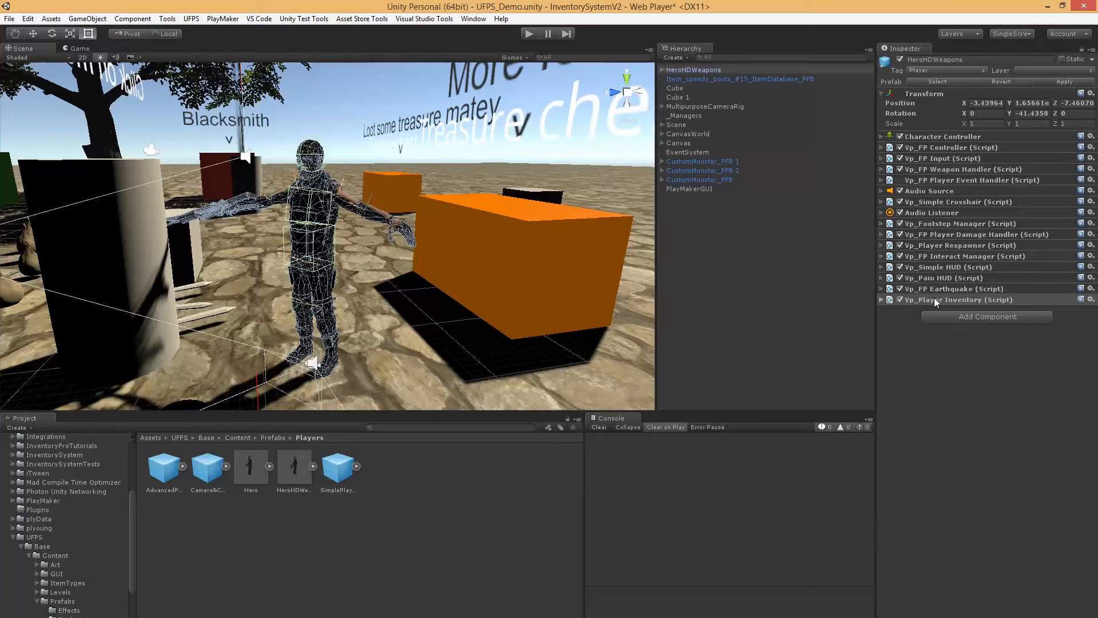
left_click(935, 298)
left_click(925, 296)
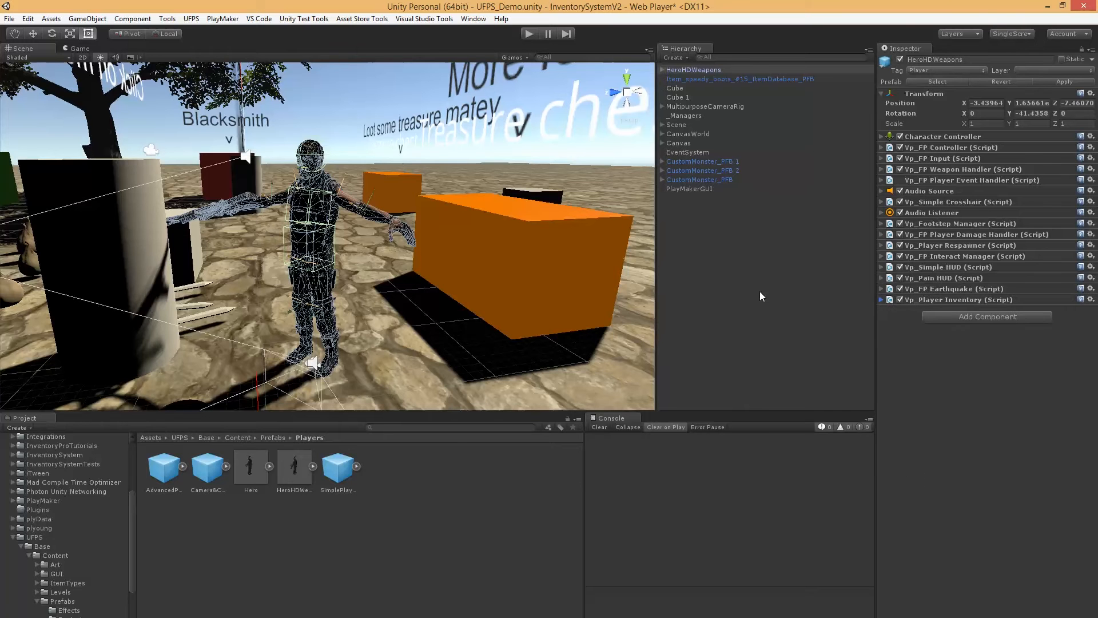
Step: Add the Inventory UFPS Input Controller component from the InventorySystem UFPS integration to the HeroHDWeapons player
left_click(760, 294)
key("ctrl+z")
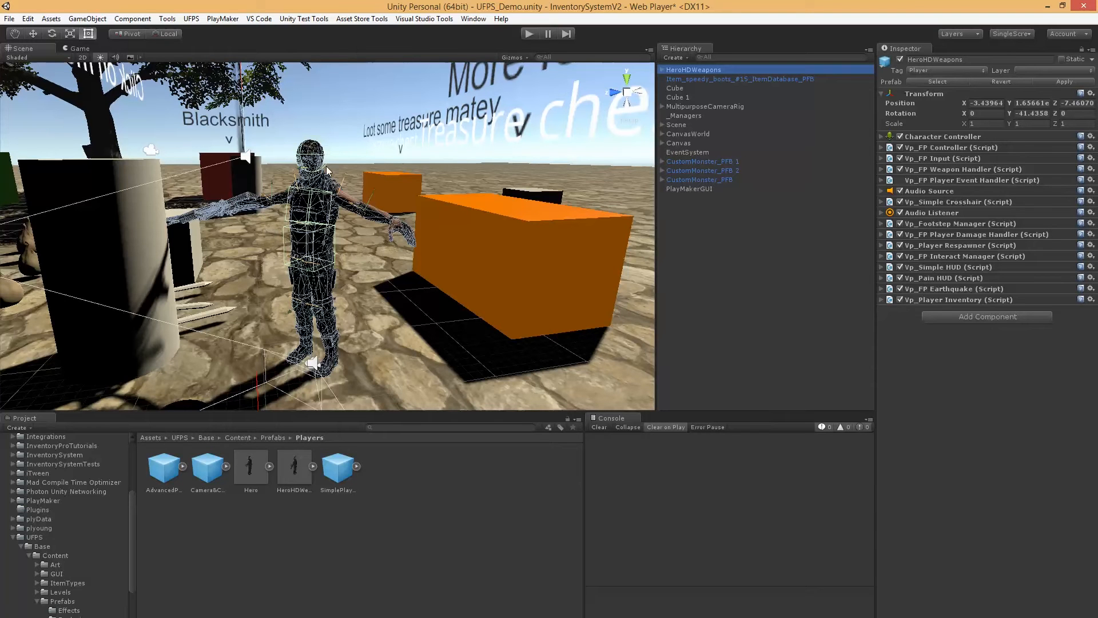
left_click(978, 314)
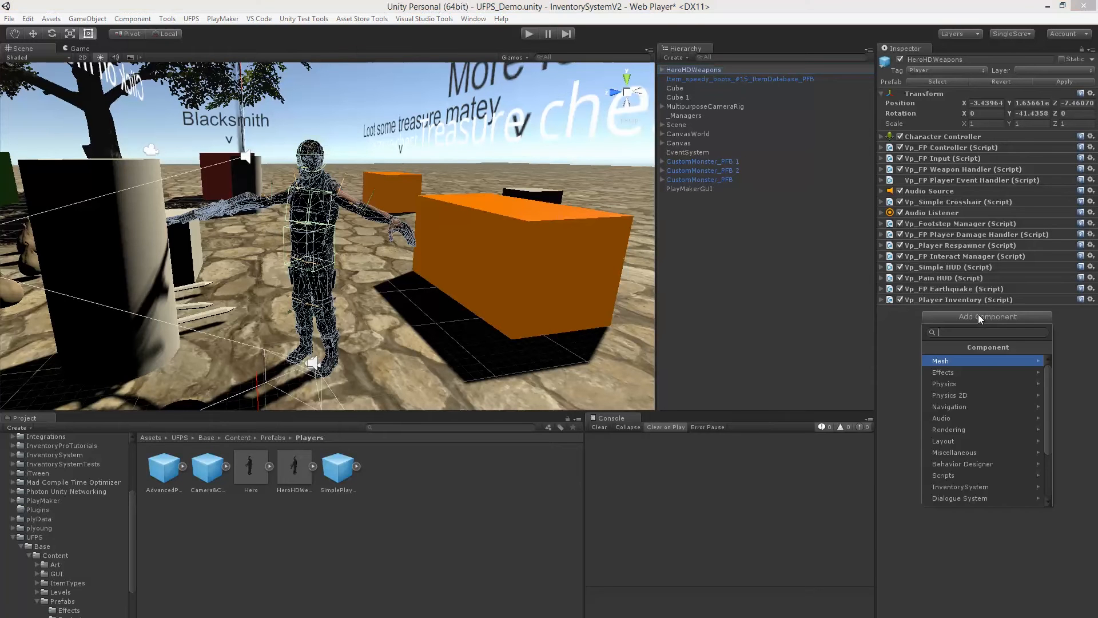
scroll(973, 444, "down", 3)
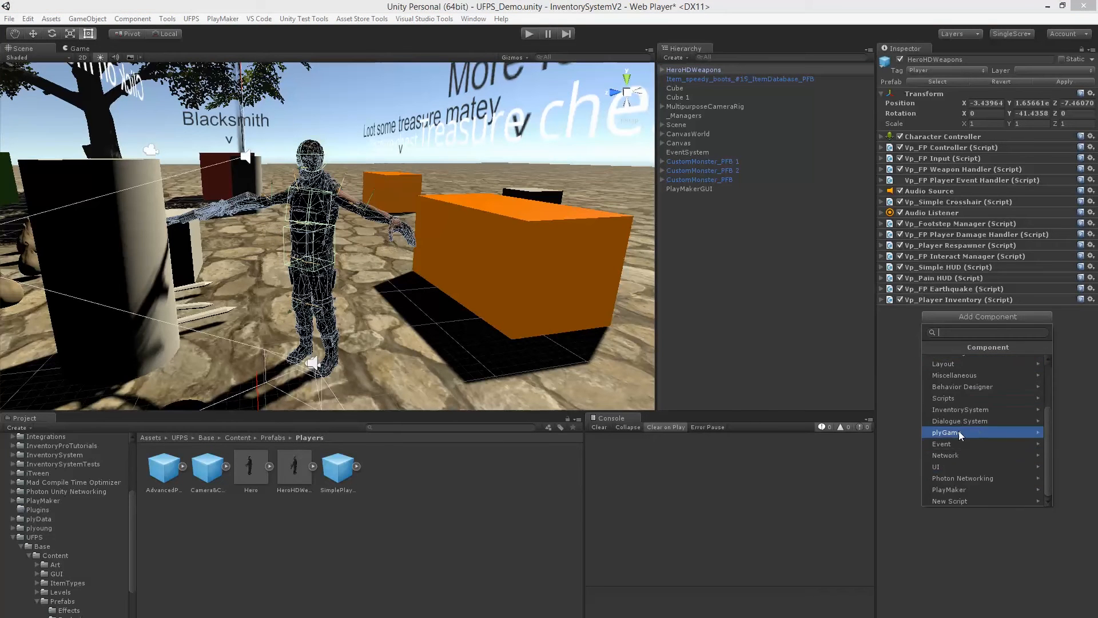
left_click(961, 408)
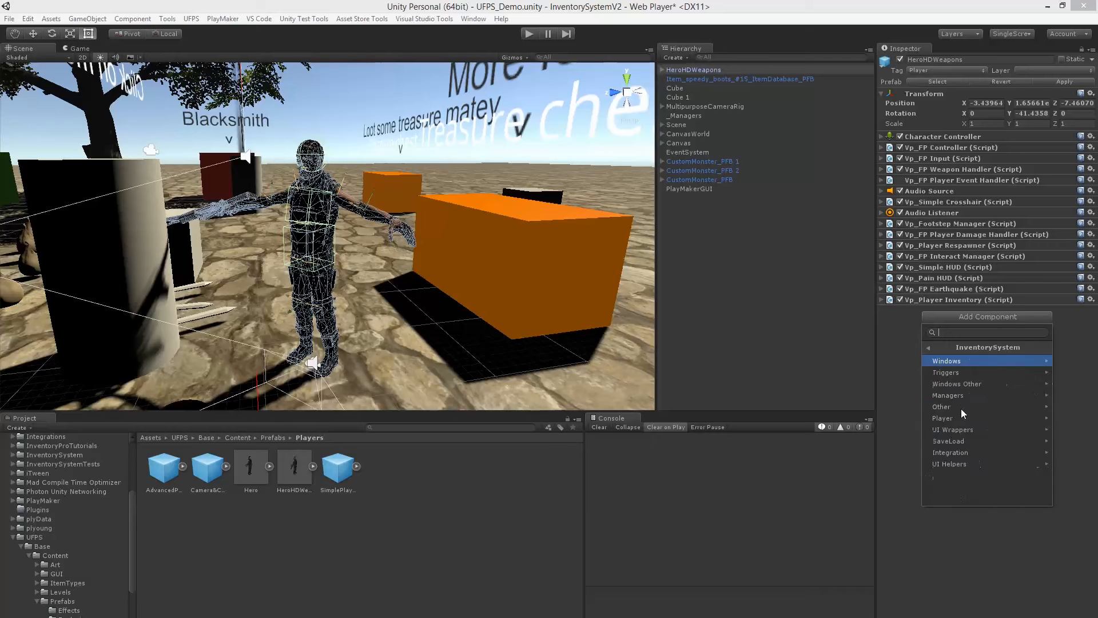
left_click(968, 452)
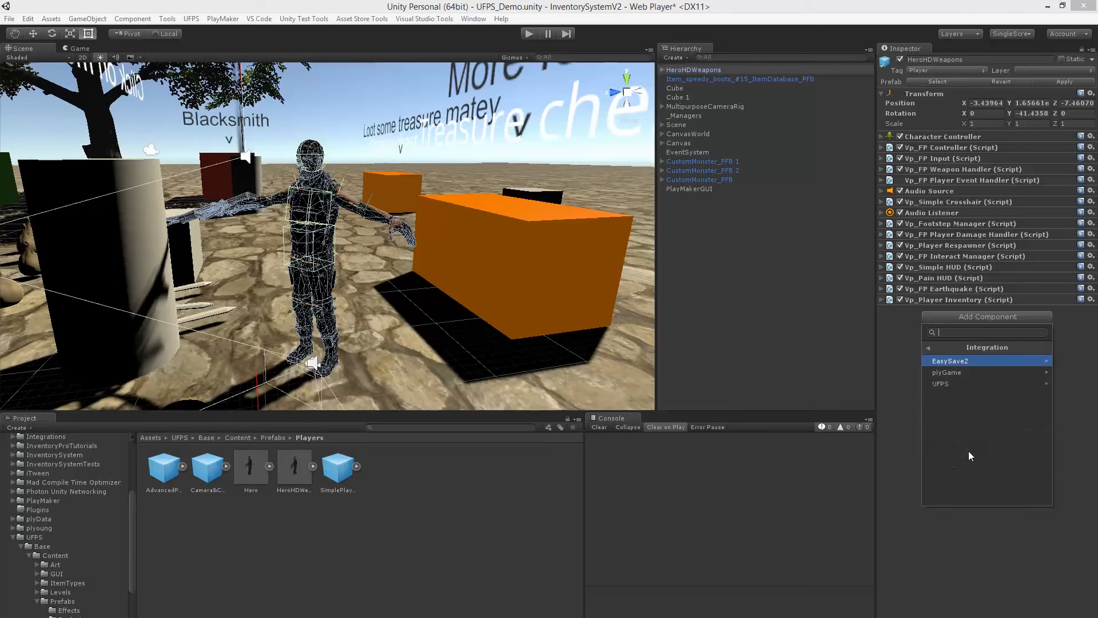
left_click(942, 383)
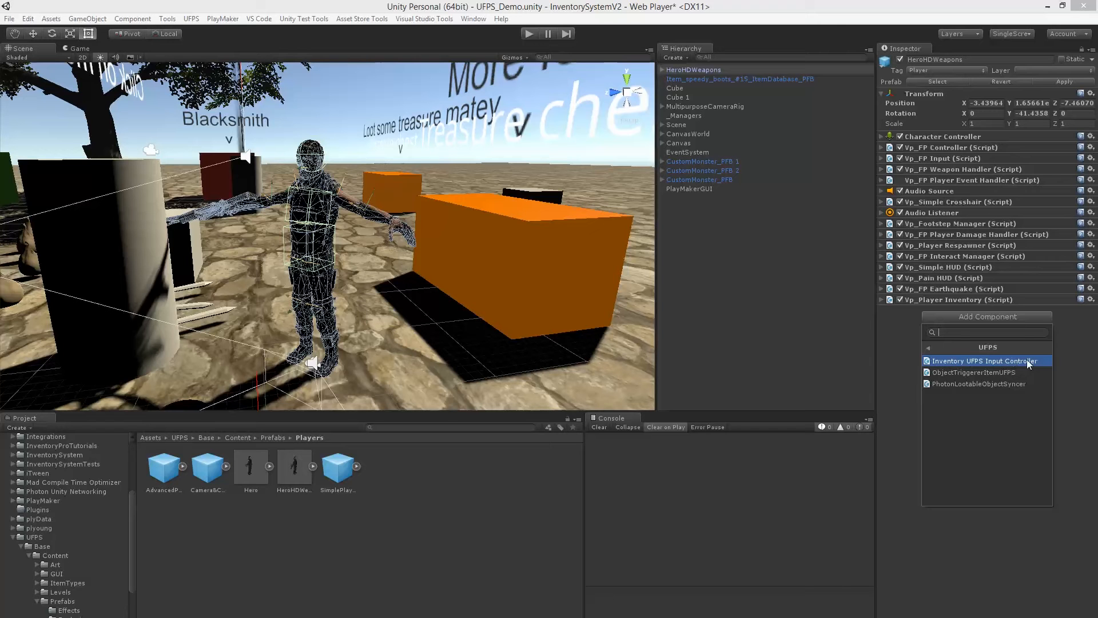
left_click(954, 361)
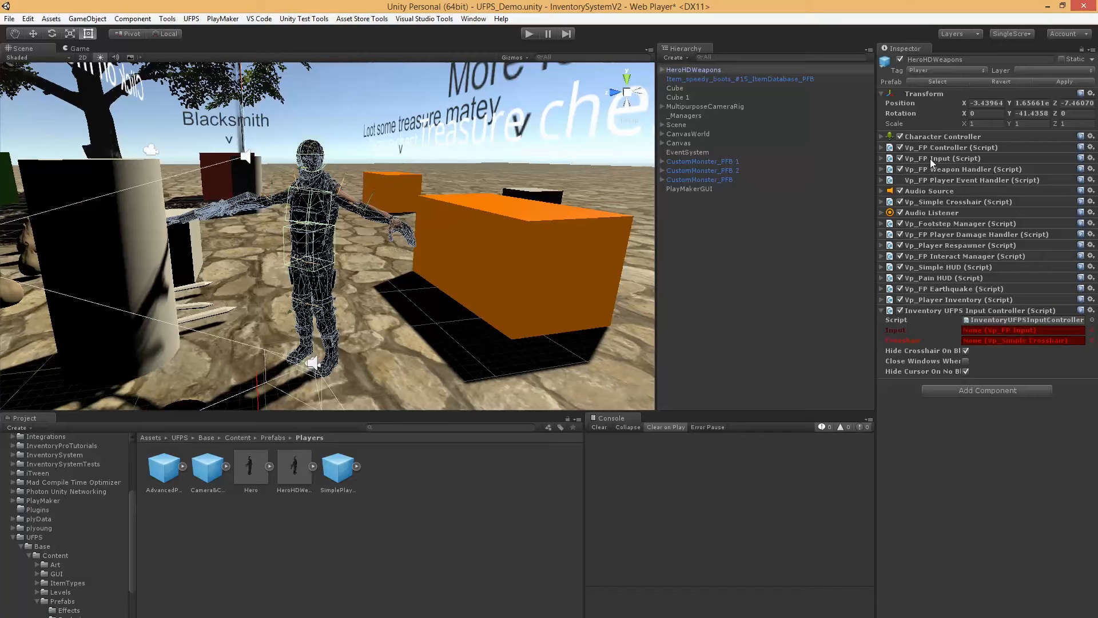
Step: Assign the player's own Vp_FP Input and Vp_Simple Crosshair components to the input controller's Input and Crosshair references
left_click_drag(930, 159, 997, 332)
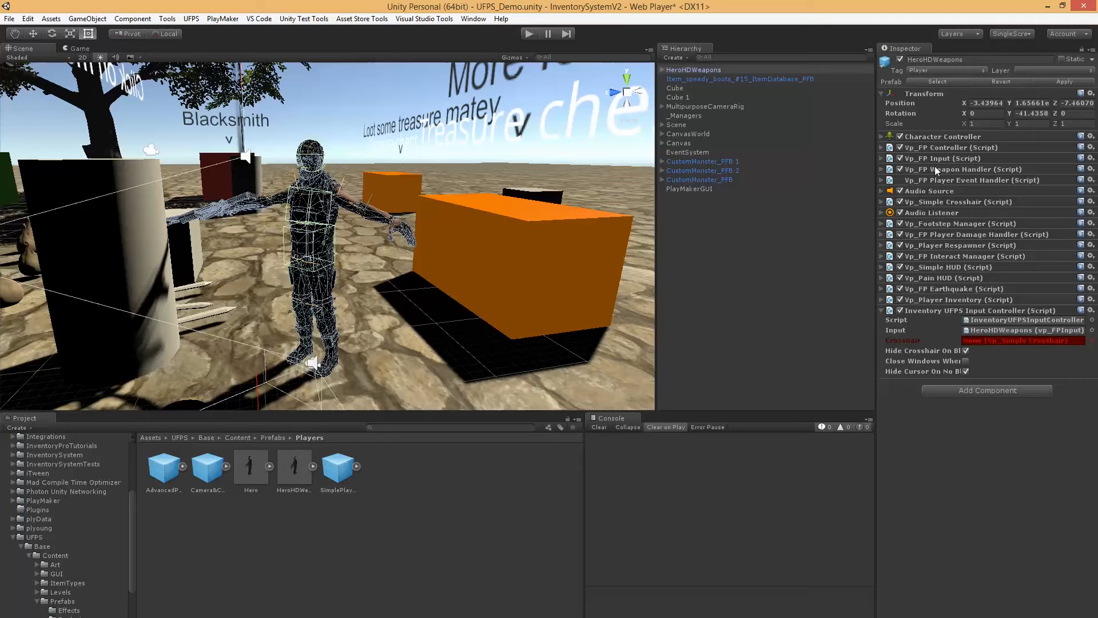
left_click_drag(944, 205, 1017, 339)
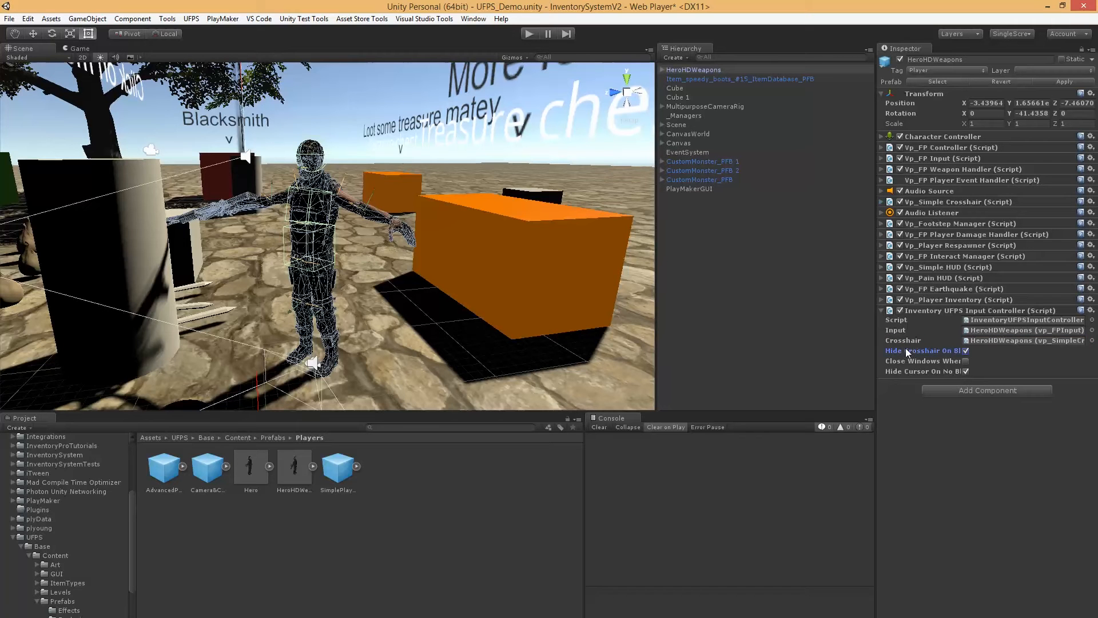
left_click(942, 353)
Step: Enable Close Windows When Click World on the Inventory UFPS Input Controller, making room to read its full option names
left_click_drag(876, 369, 718, 369)
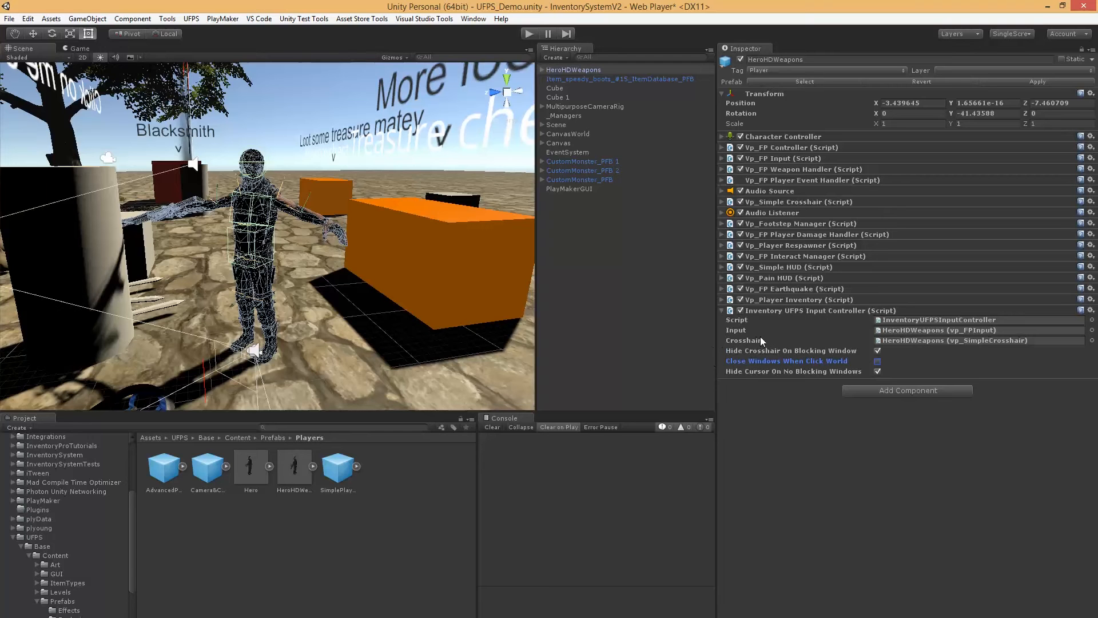
left_click(880, 362)
left_click(752, 371)
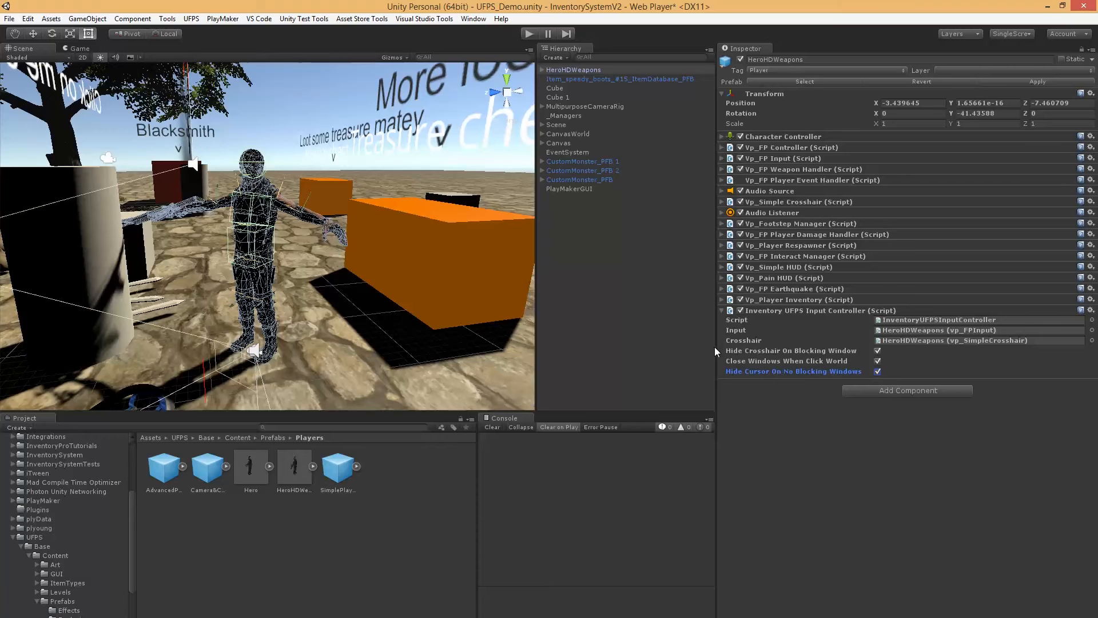
left_click_drag(716, 347, 801, 354)
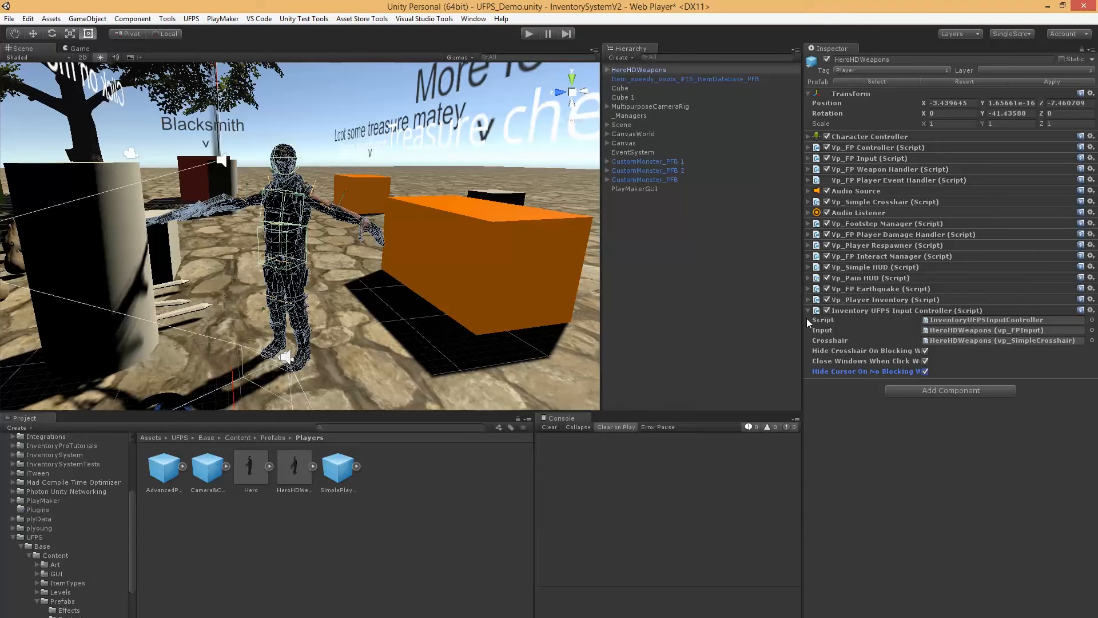
right_click_drag(415, 233, 709, 311)
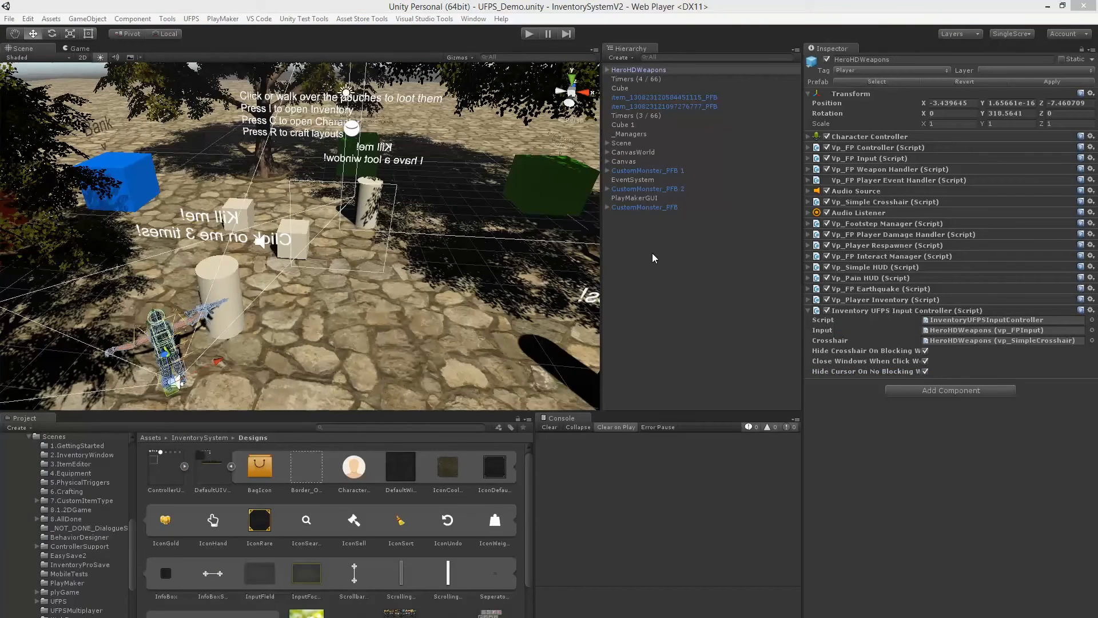
Step: Add the Inventory player component to the HeroHDWeapons object
left_click(653, 254)
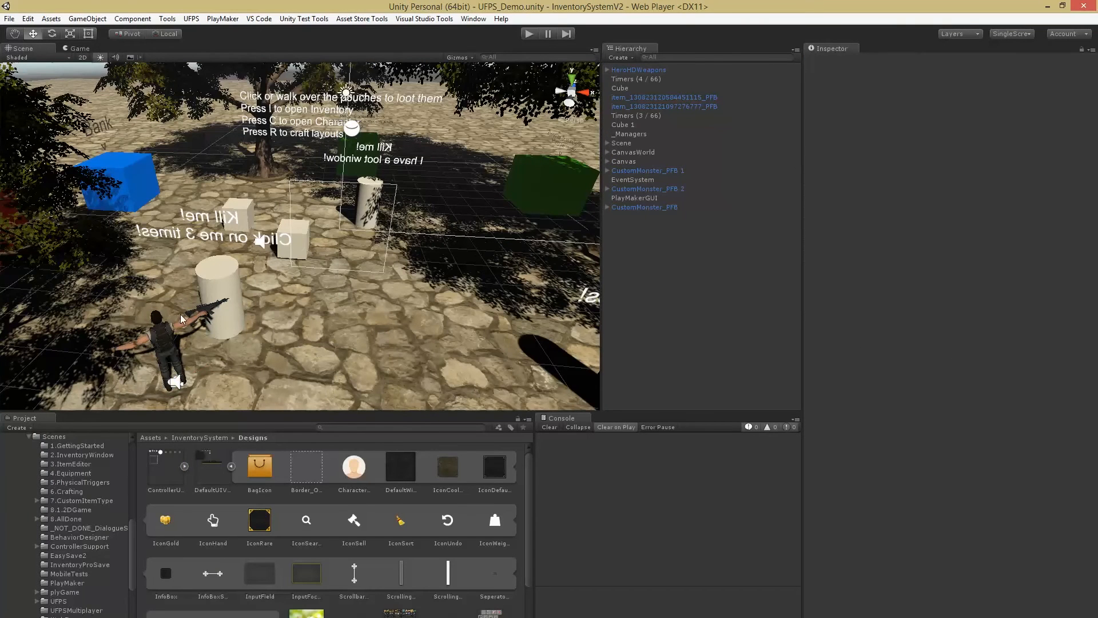
left_click(634, 69)
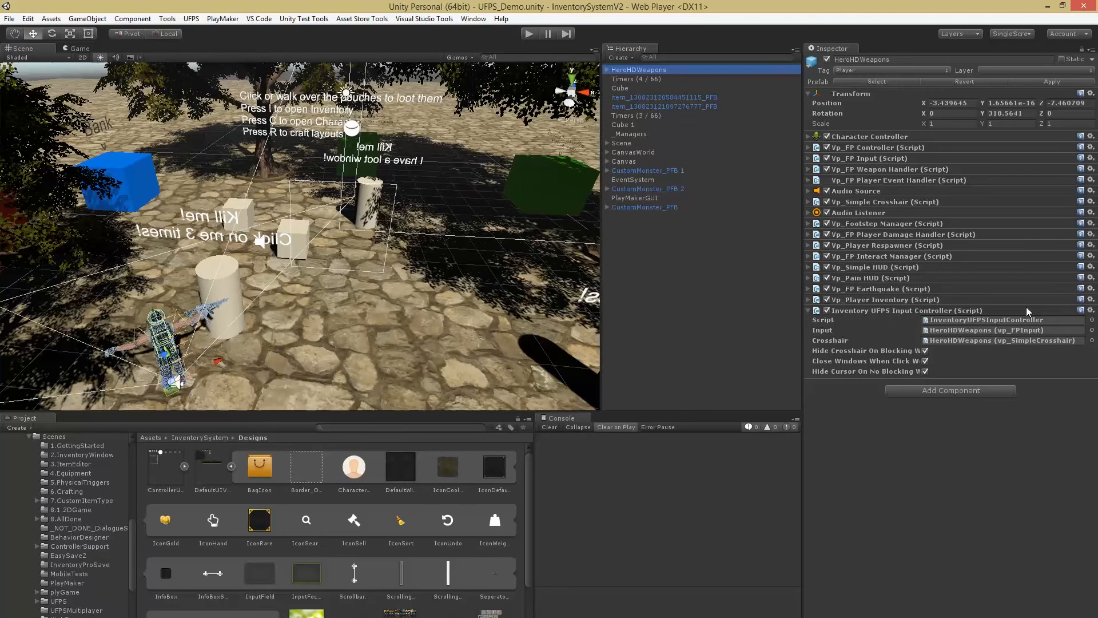
left_click(906, 392)
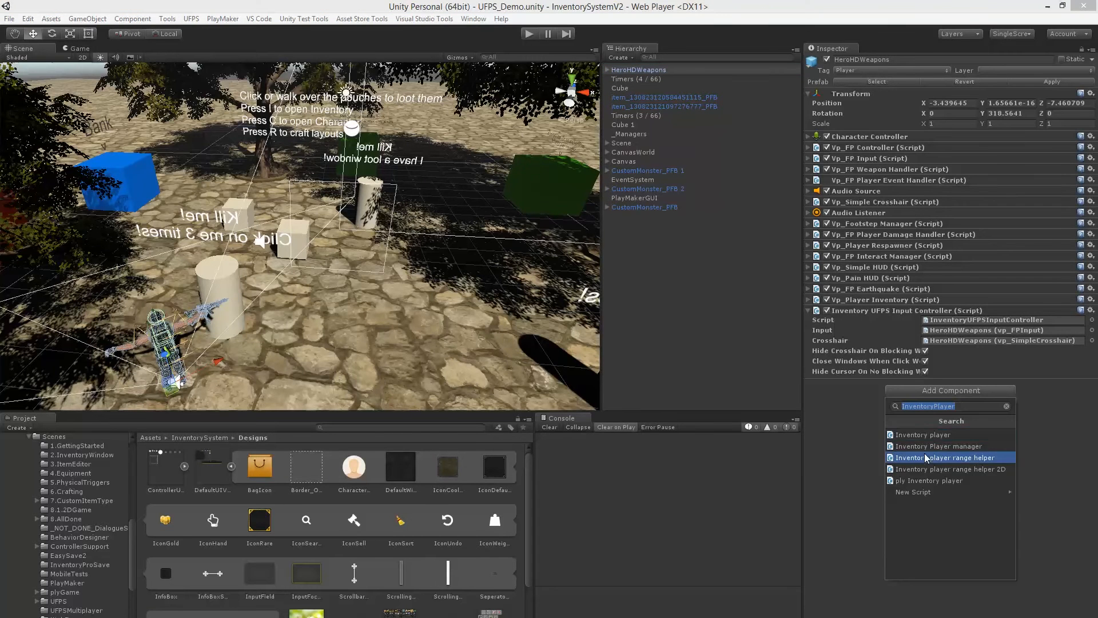
left_click(941, 437)
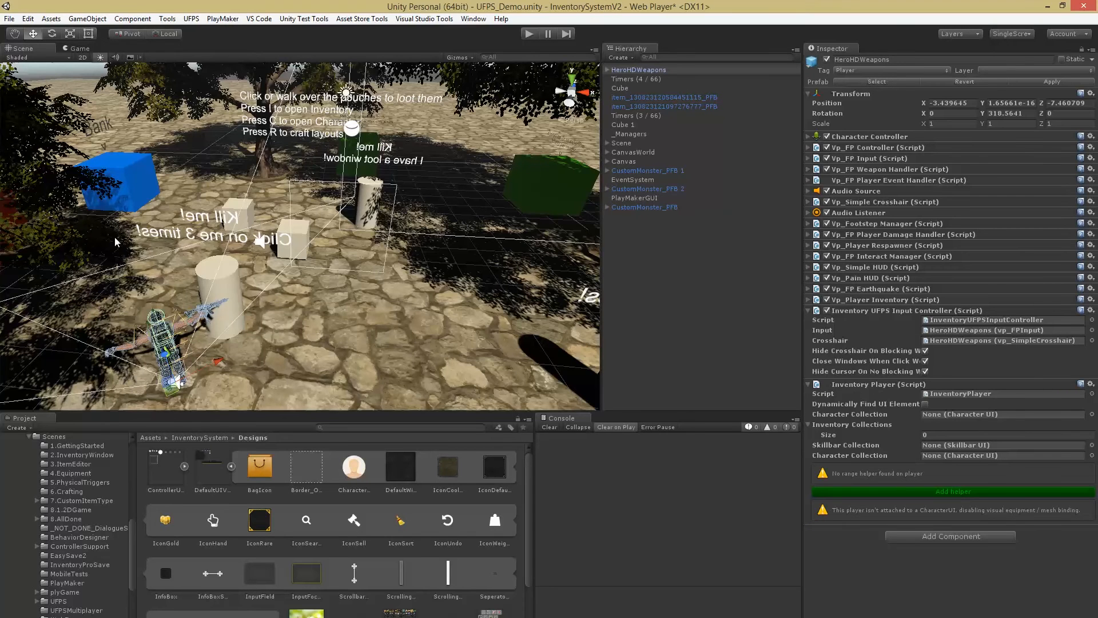
Step: Set the Inventory Player's Character Collection to CharacterWindow and its Skillbar Collection to Skillbar
left_click_drag(259, 242, 204, 291, "alt")
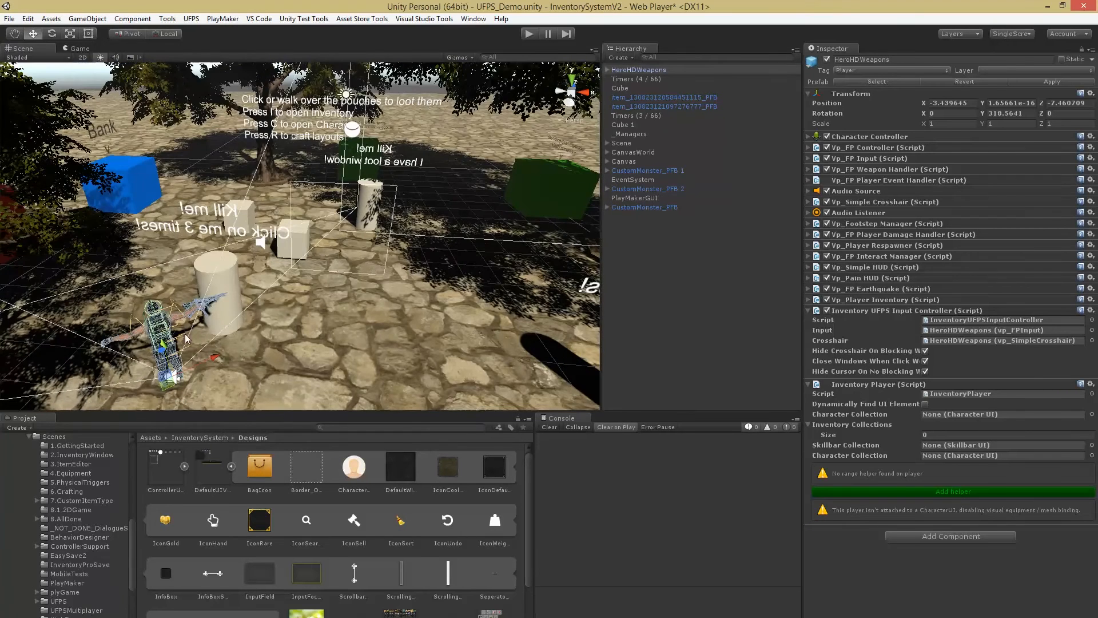
left_click(869, 417)
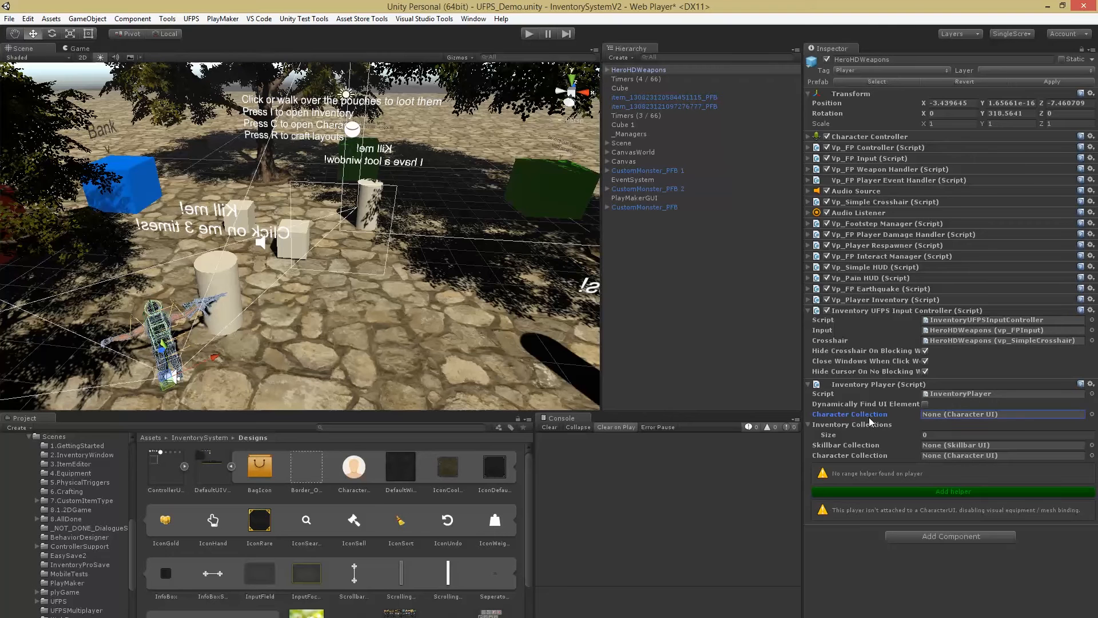
left_click(1092, 414)
key("Down")
key("Return")
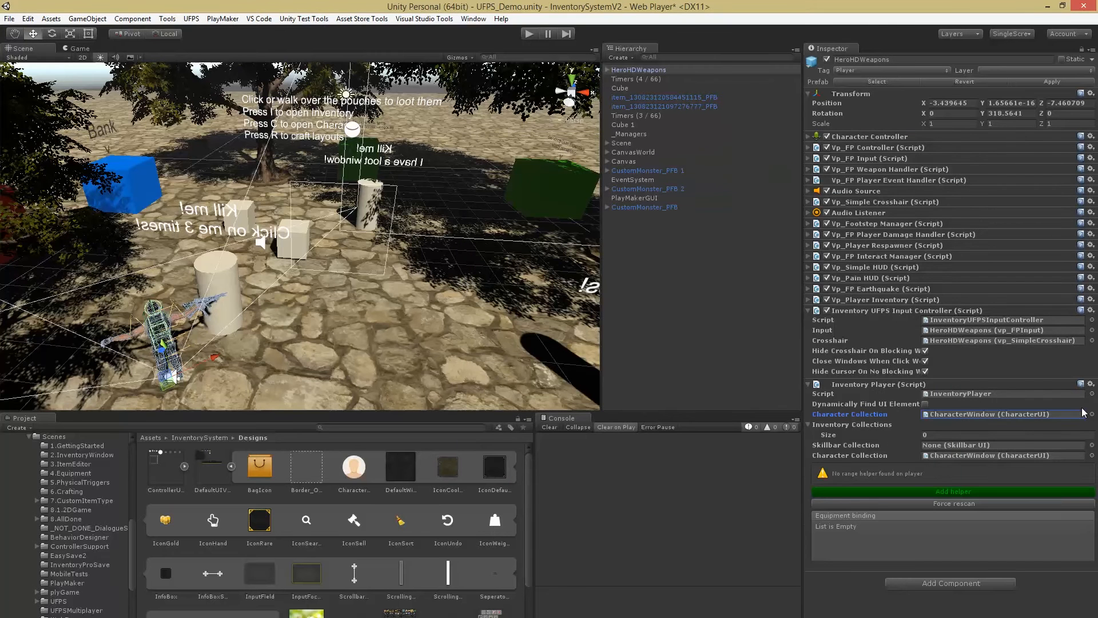
left_click(1092, 445)
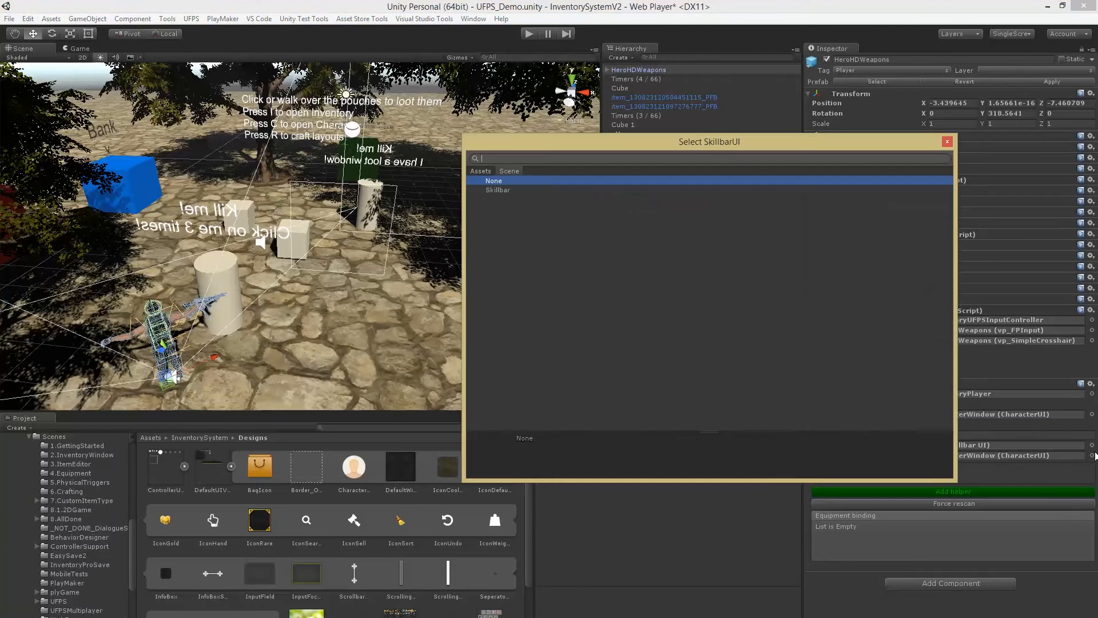
key("Down")
key("Return")
Step: Set Inventory Collections to size 2, assign InventoryWindowSynced and InventoryWindow2 from the Canvas as its elements, and save the scene
left_click(991, 435)
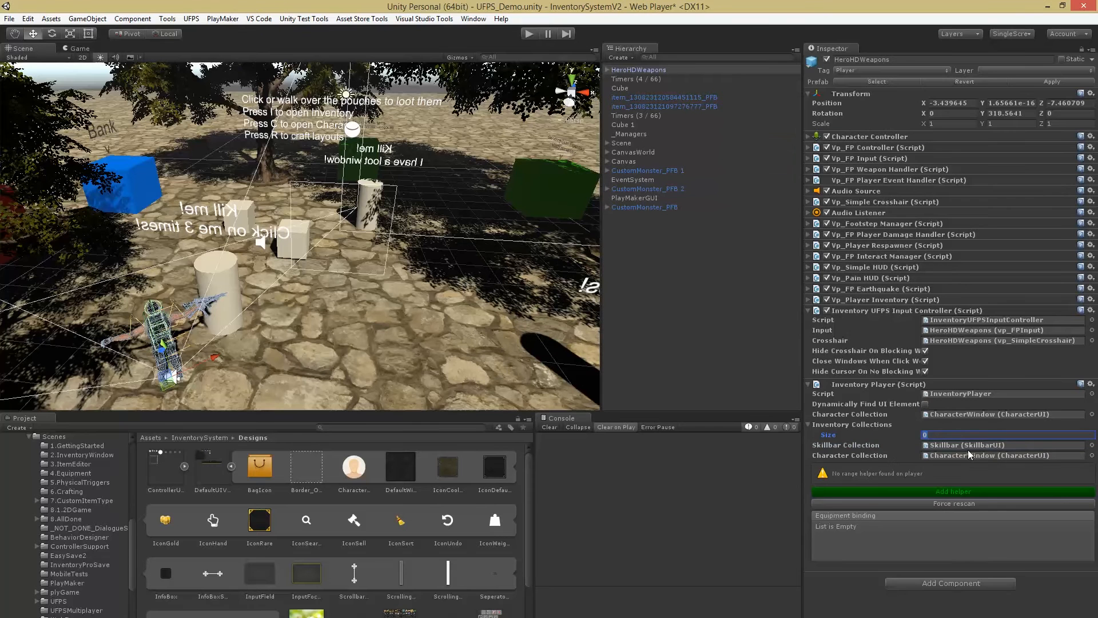
type("1")
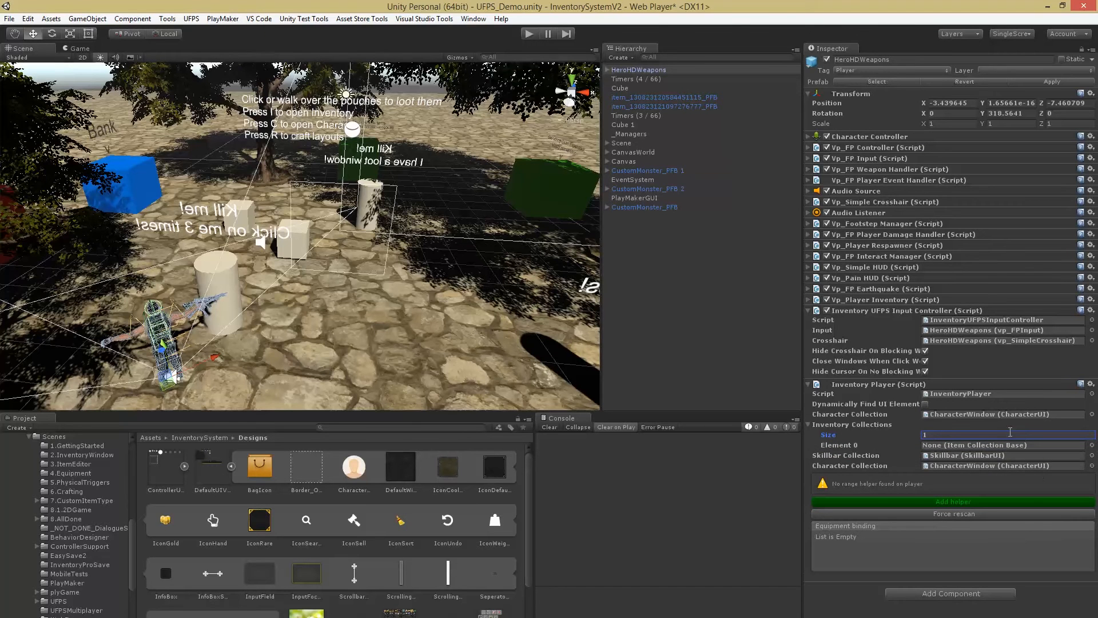
key("BackSpace")
type("2")
key("Return")
left_click(607, 162)
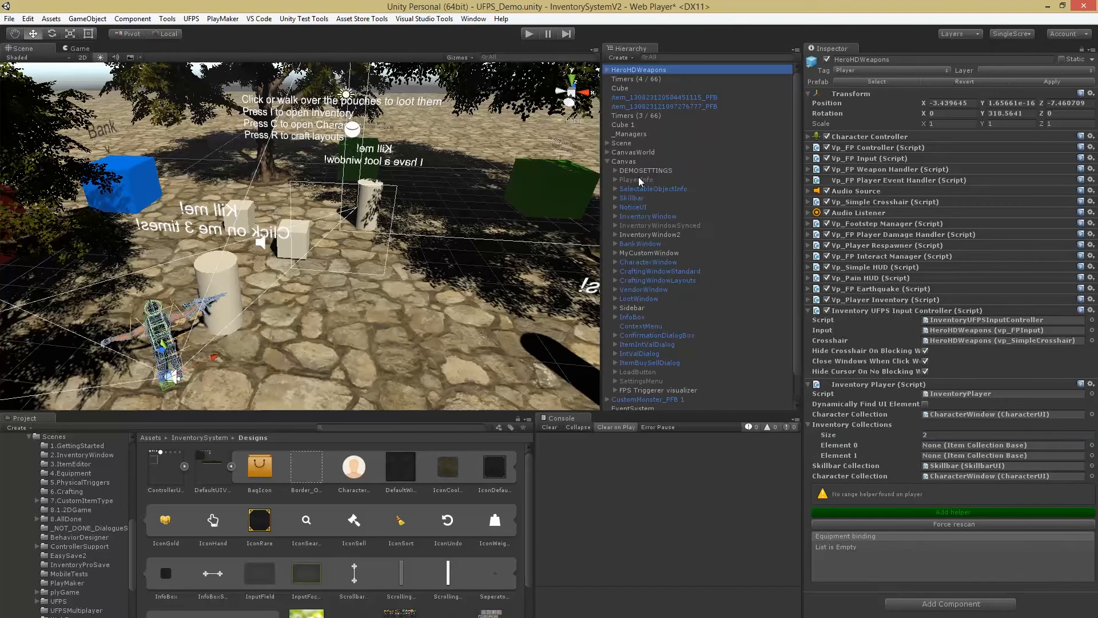
scroll(643, 228, "down", 2)
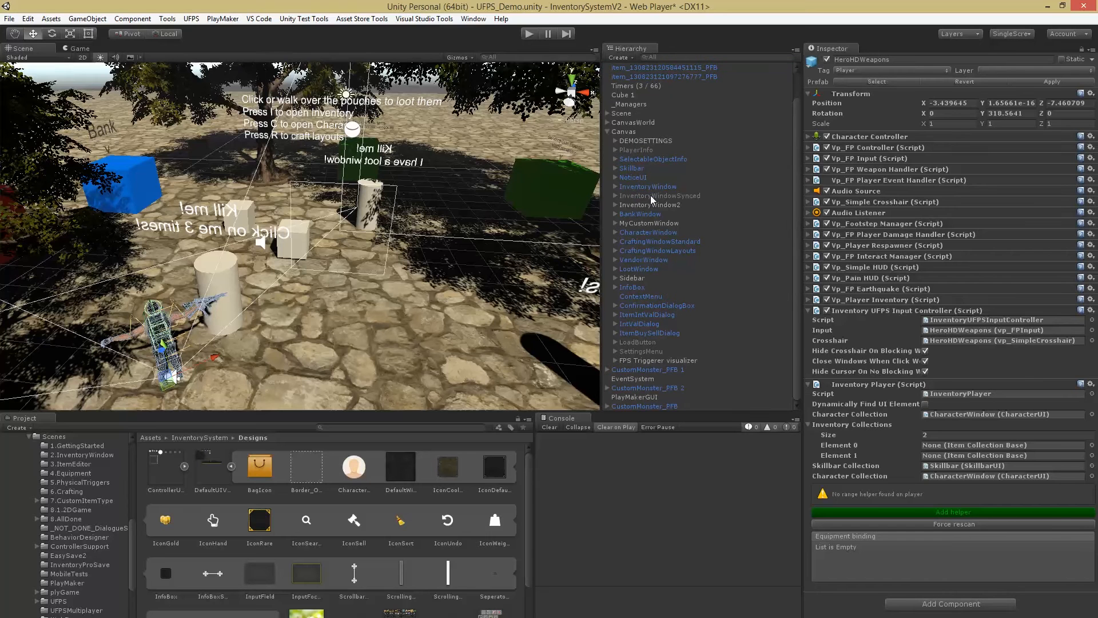
left_click_drag(652, 195, 973, 446)
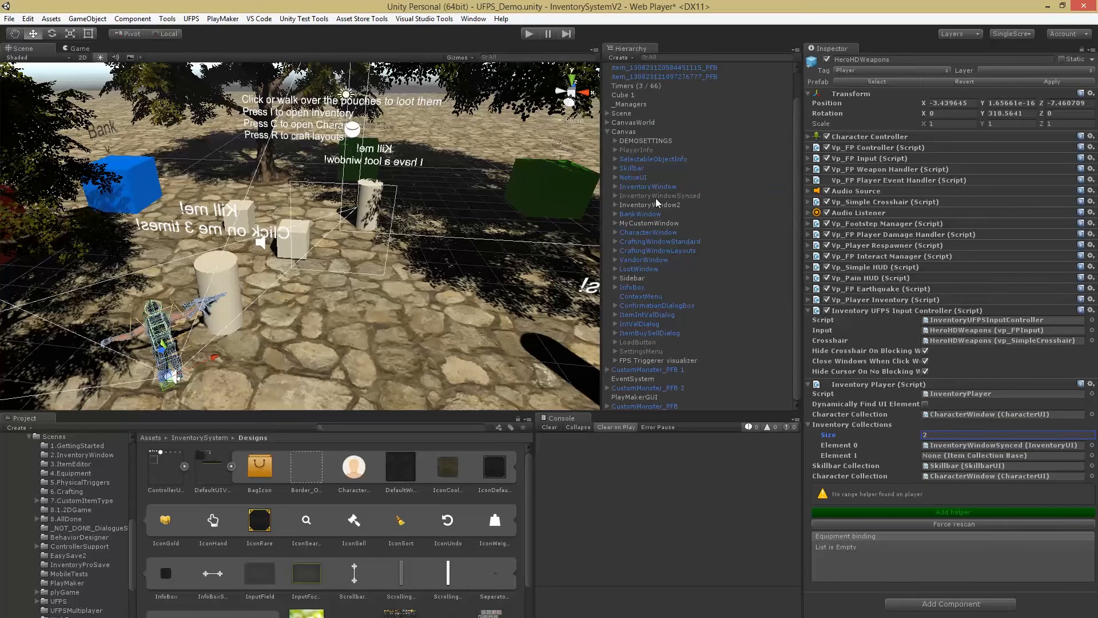
left_click_drag(658, 203, 968, 456)
key("ctrl+s")
Step: Add the missing range helper to the player from the Inventory Player component
left_click(809, 425)
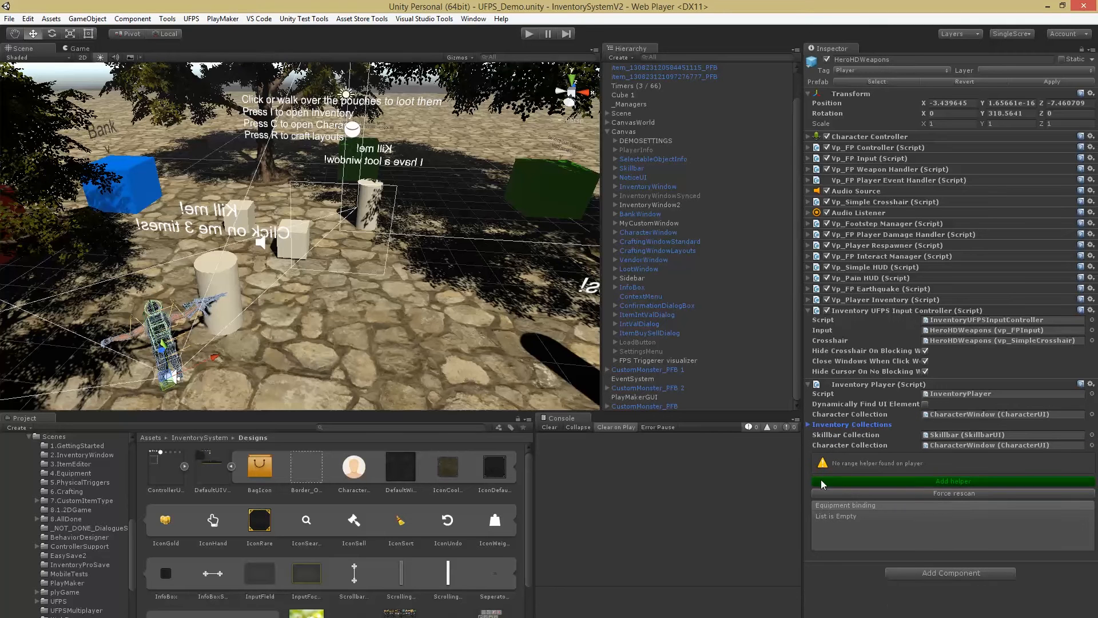
left_click(953, 481)
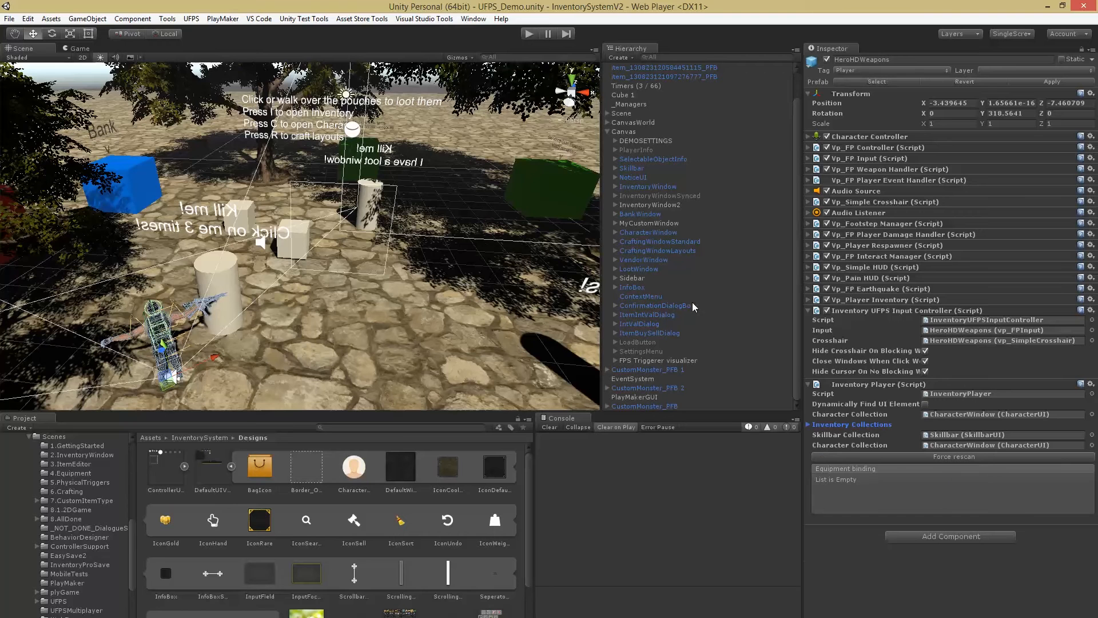
left_click_drag(237, 291, 261, 250, "alt")
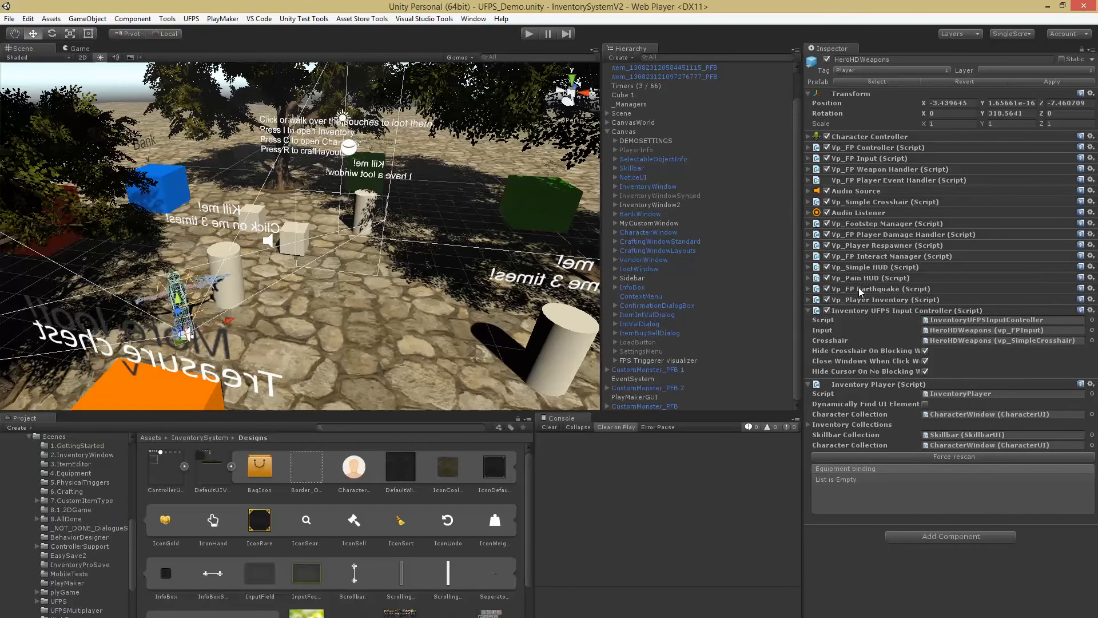
left_click(913, 424)
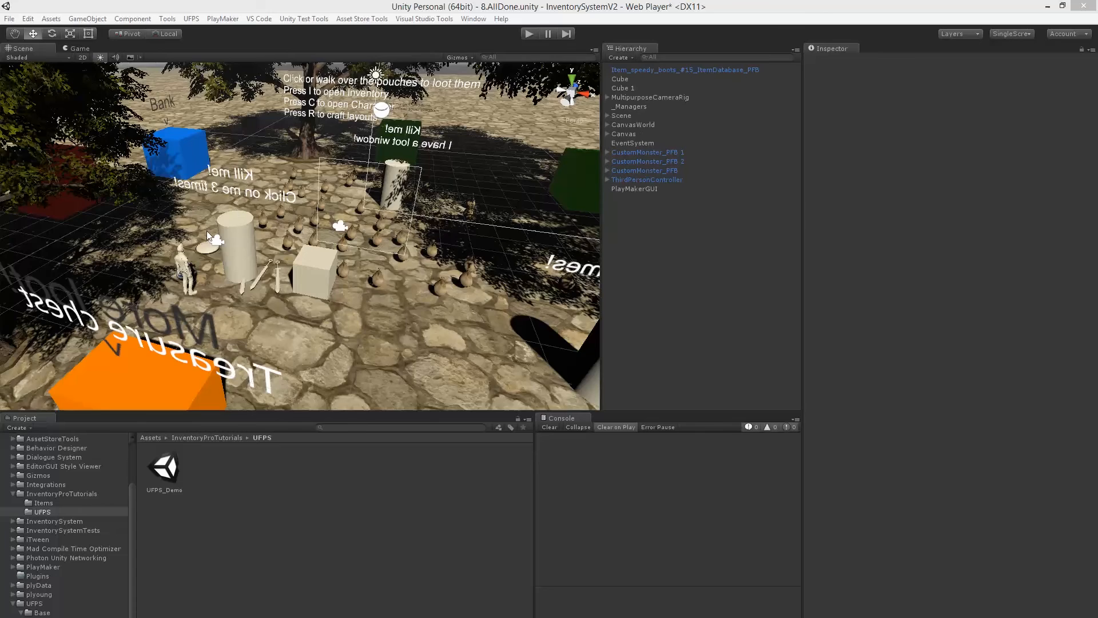
Step: Browse the project to the Assets folder inside InventorySystem's Demos folder
left_click_drag(207, 231, 432, 294, "alt")
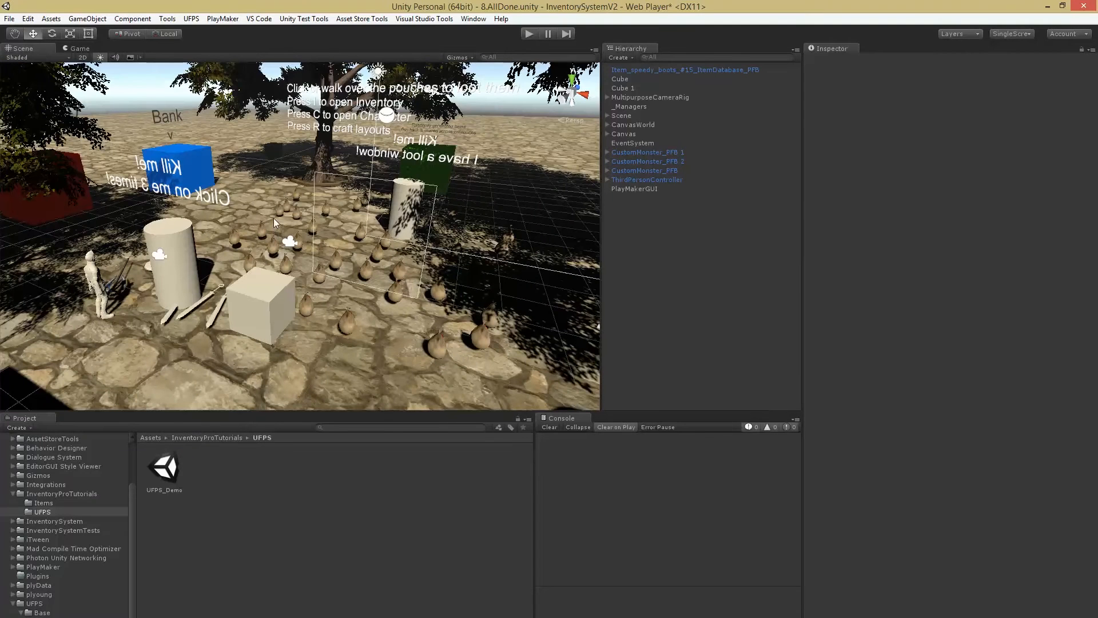
left_click(12, 525)
left_click(12, 521)
scroll(69, 492, "down", 1)
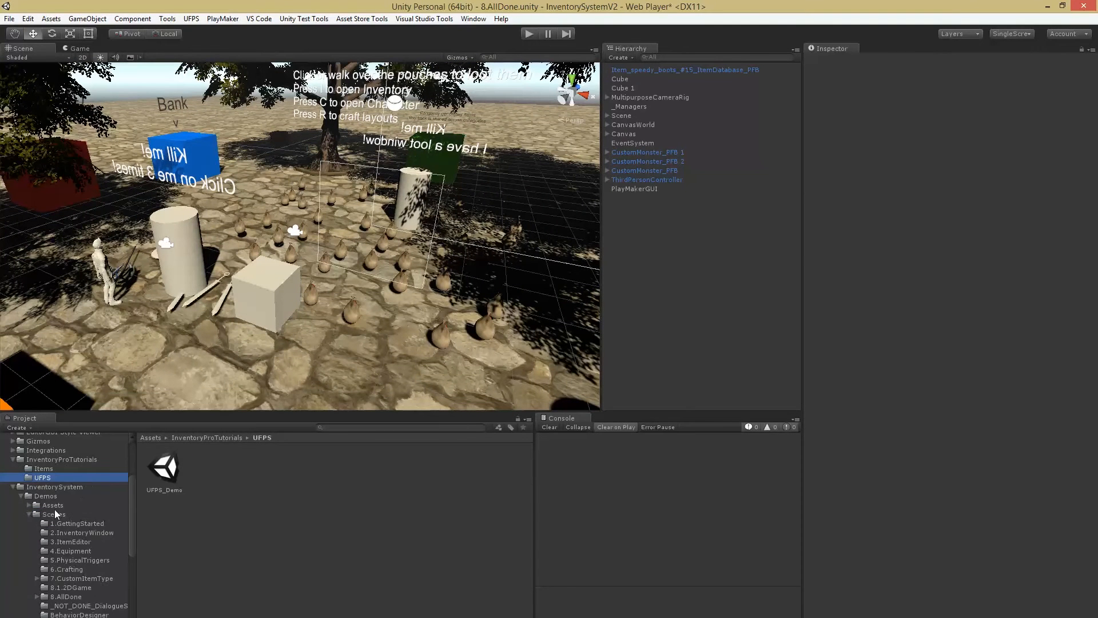
left_click(28, 515)
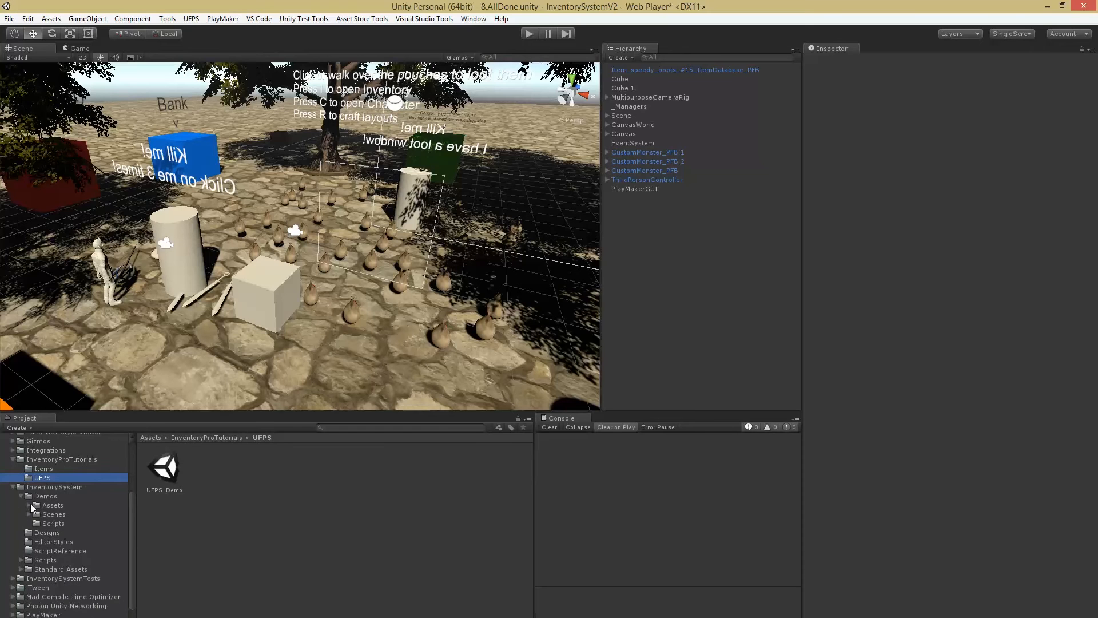
scroll(29, 504, "down", 1)
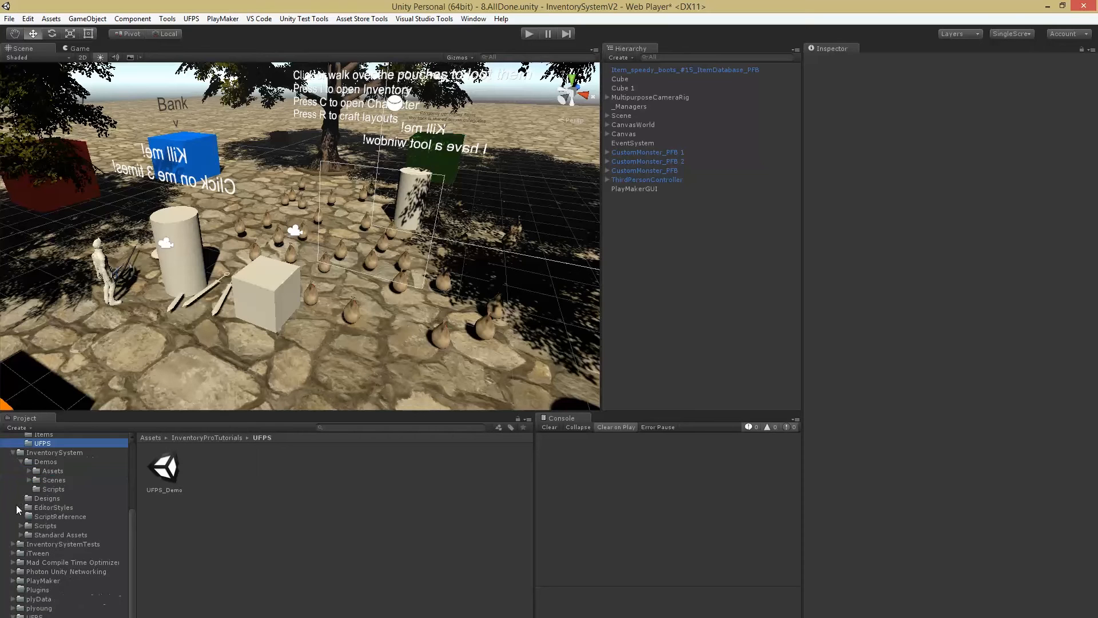
left_click(45, 474)
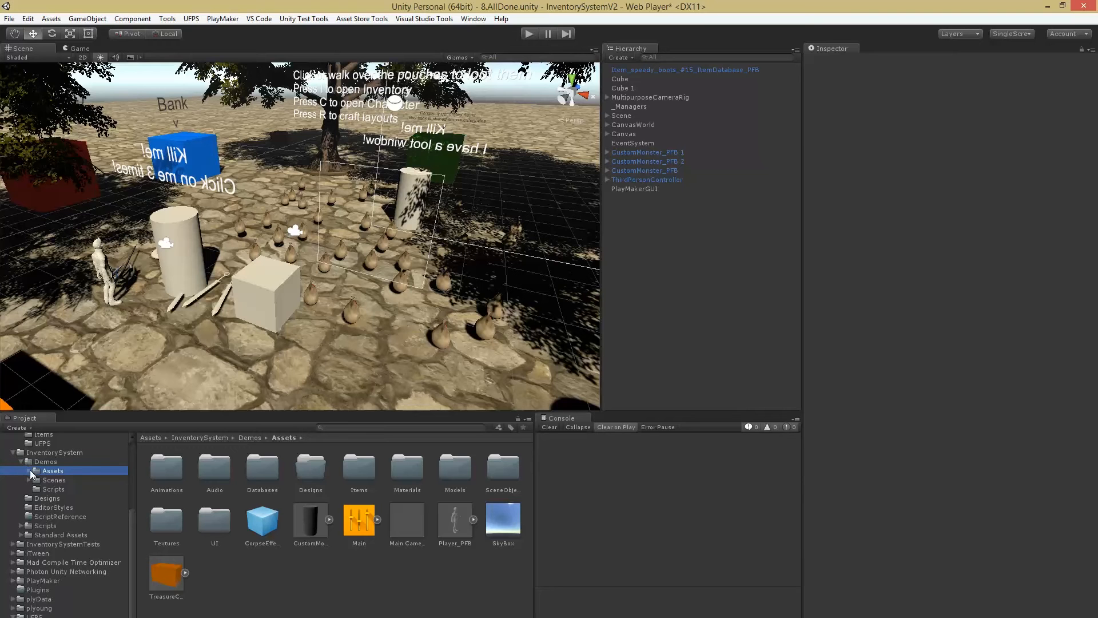
Step: Duplicate the ItemDatabase asset in the demo's Databases folder and move the copy into InventoryProTutorials/UFPS
left_click(29, 470)
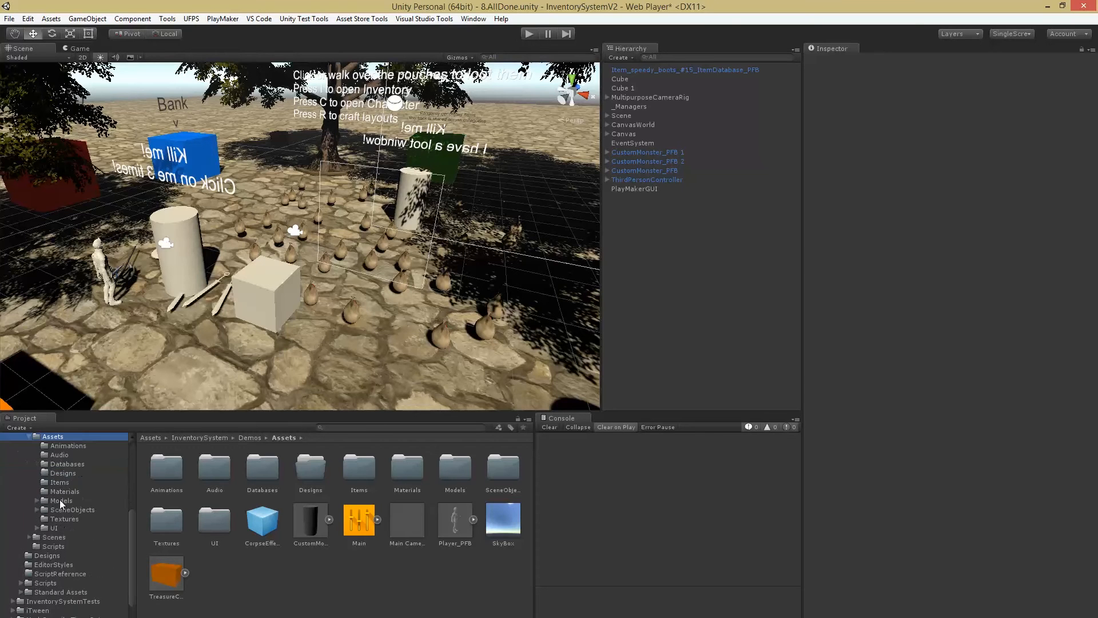
left_click(48, 466)
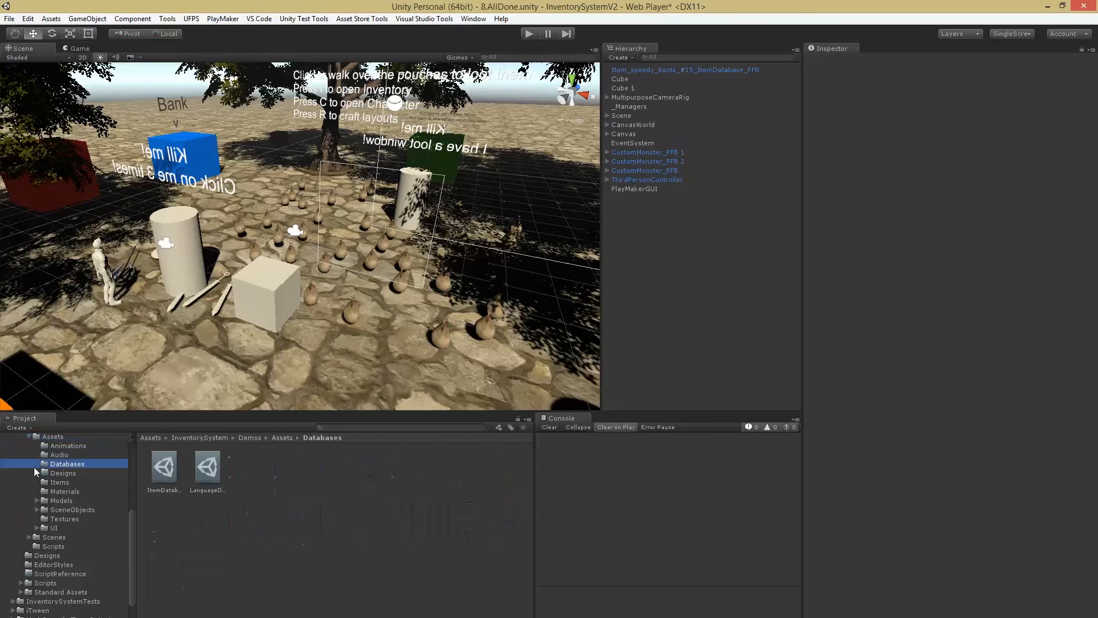
left_click(166, 474)
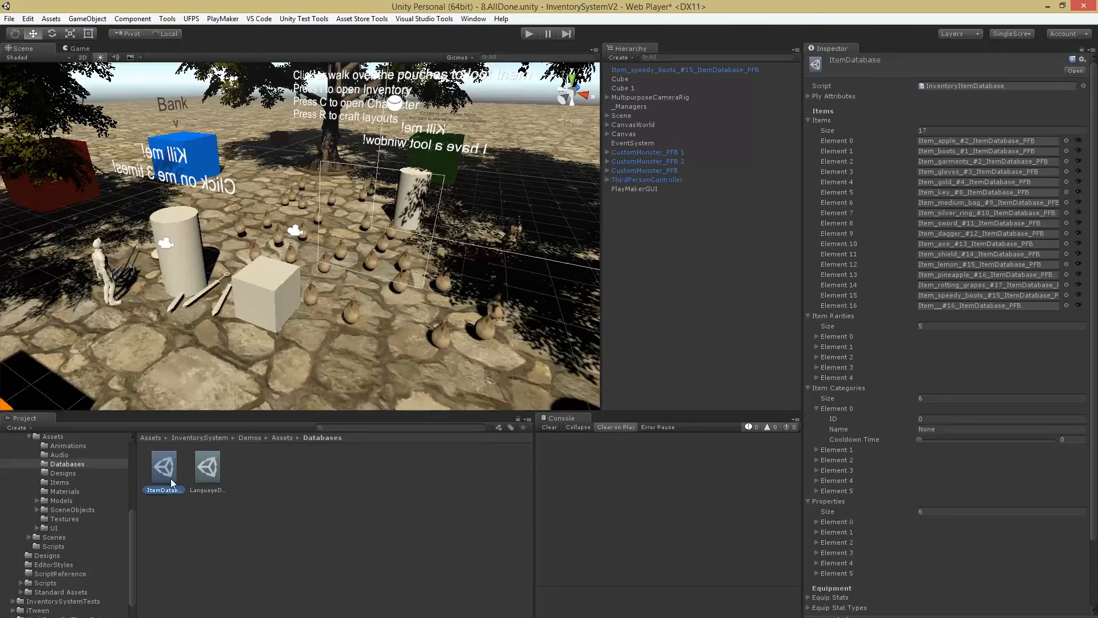
key("ctrl+d")
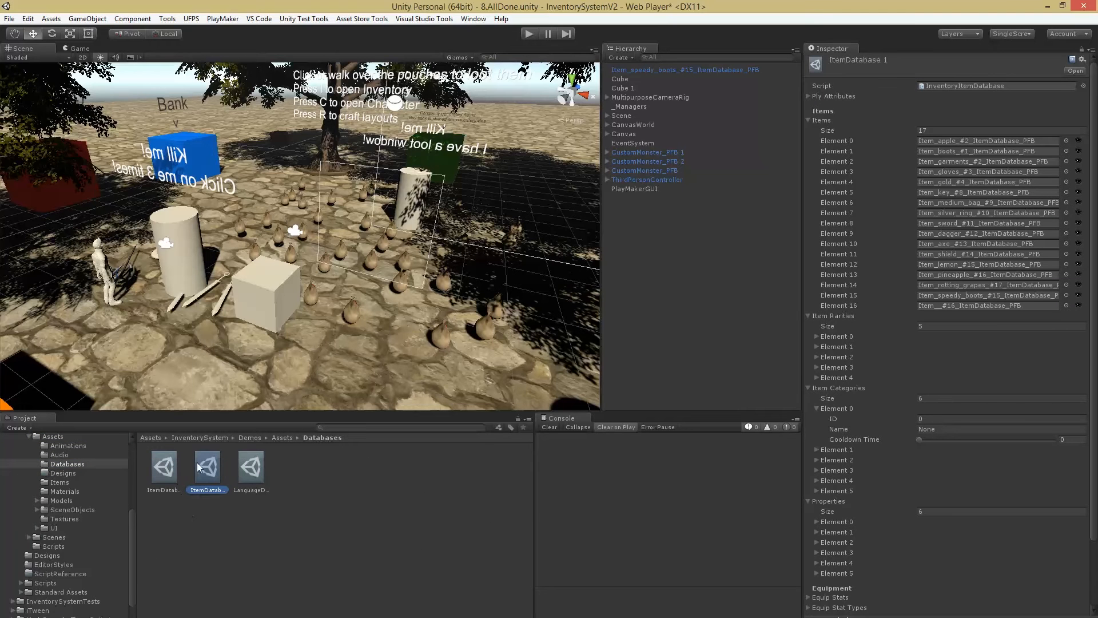
scroll(61, 499, "up", 3)
left_click_drag(212, 467, 43, 514)
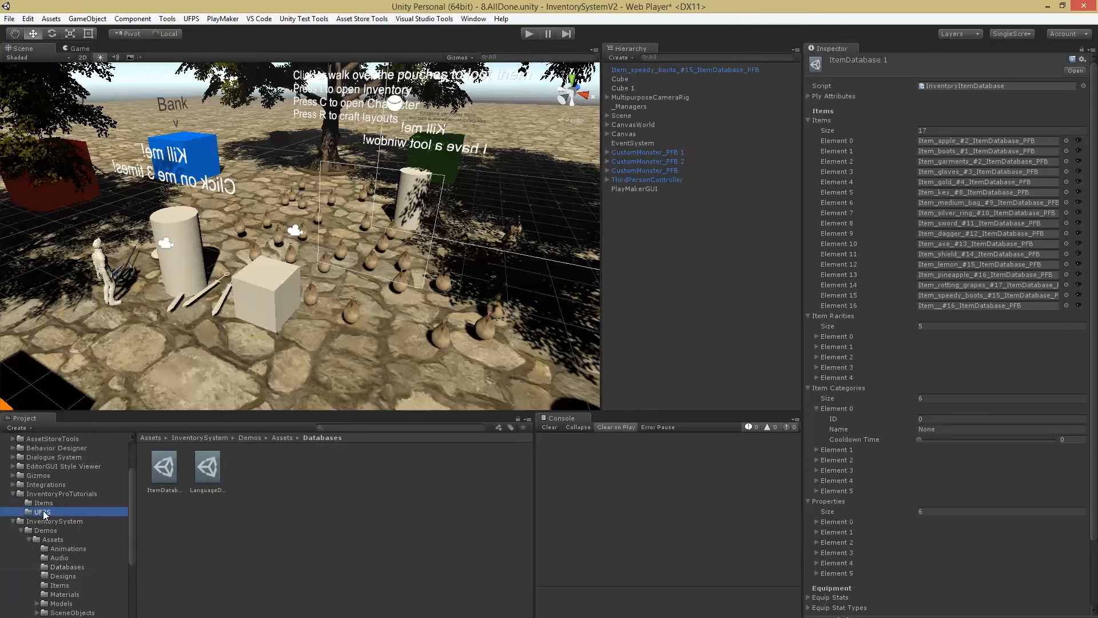
left_click(13, 521)
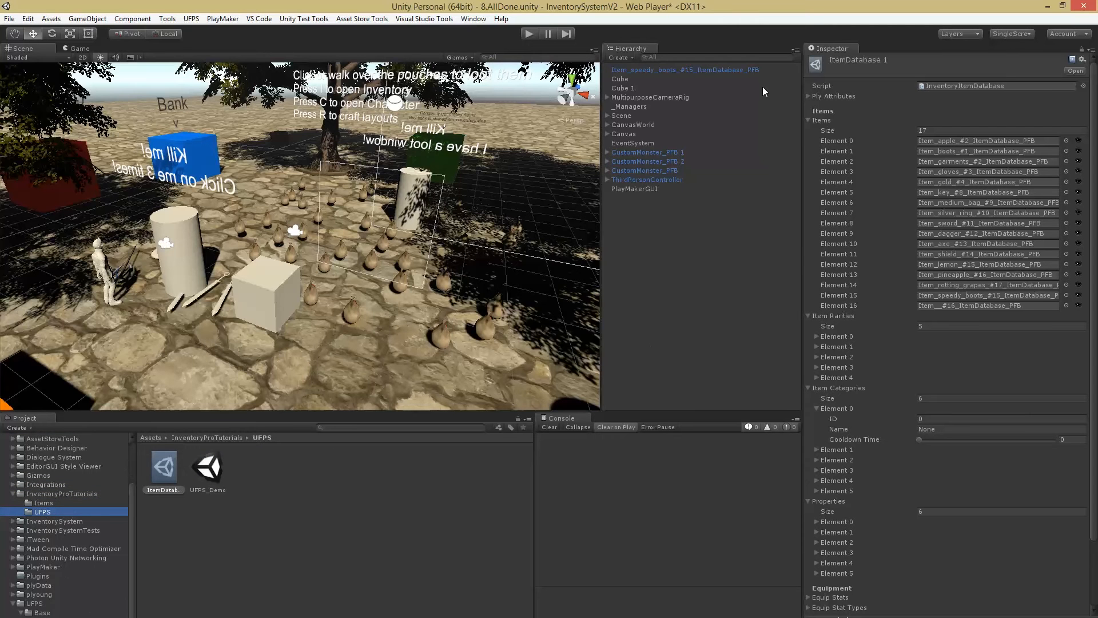
Step: Empty the copied database's Items list by setting its size to 0
right_click_drag(292, 225, 344, 218)
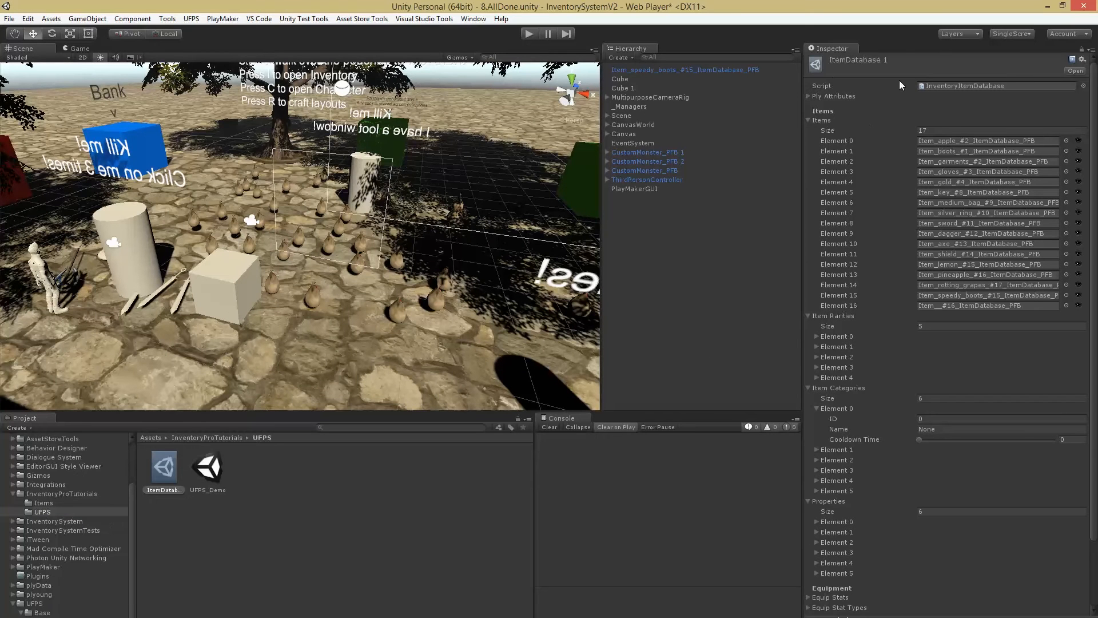
left_click(927, 130)
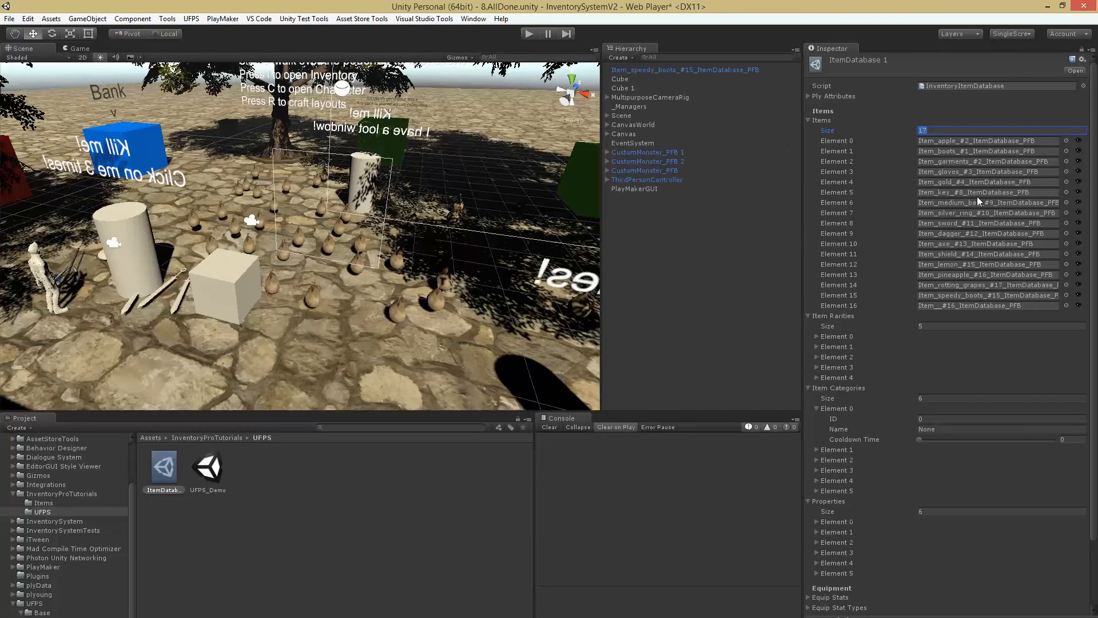
left_click(937, 131)
type("0")
key("Return")
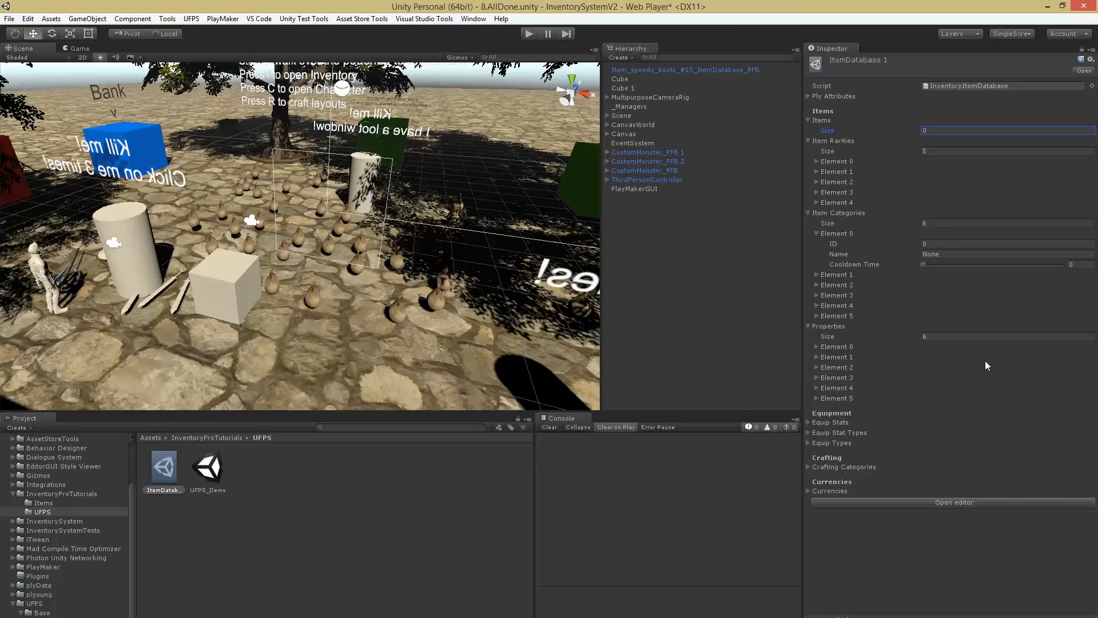
Step: Rename the copied database asset to UFPS_ItemDatabase 1
left_click(163, 489)
left_click(160, 490)
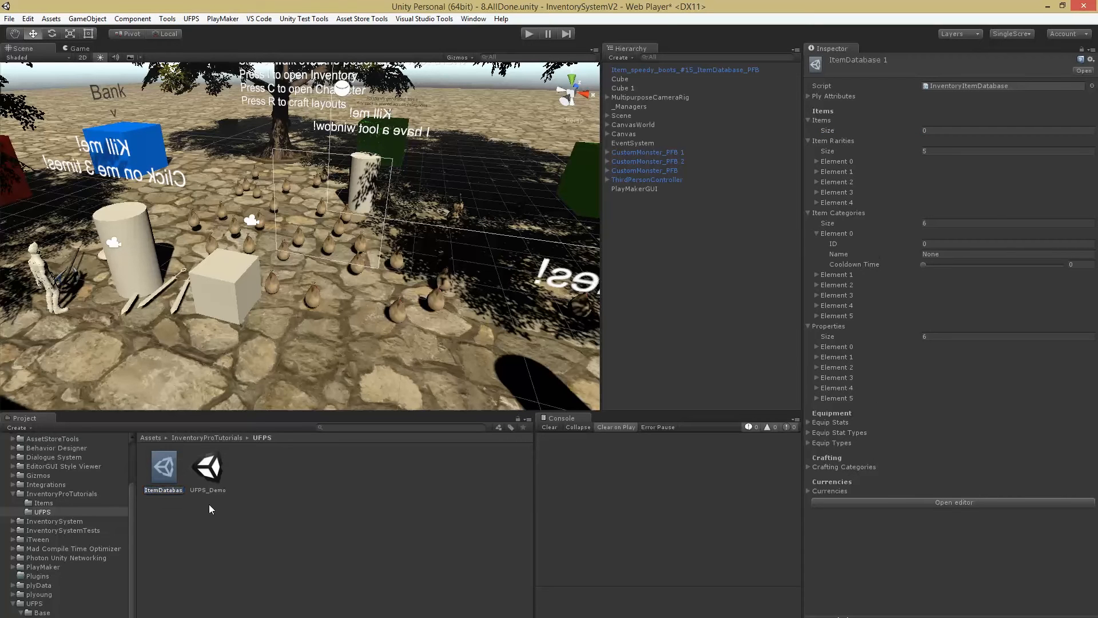
type("UFPS_")
key("Return")
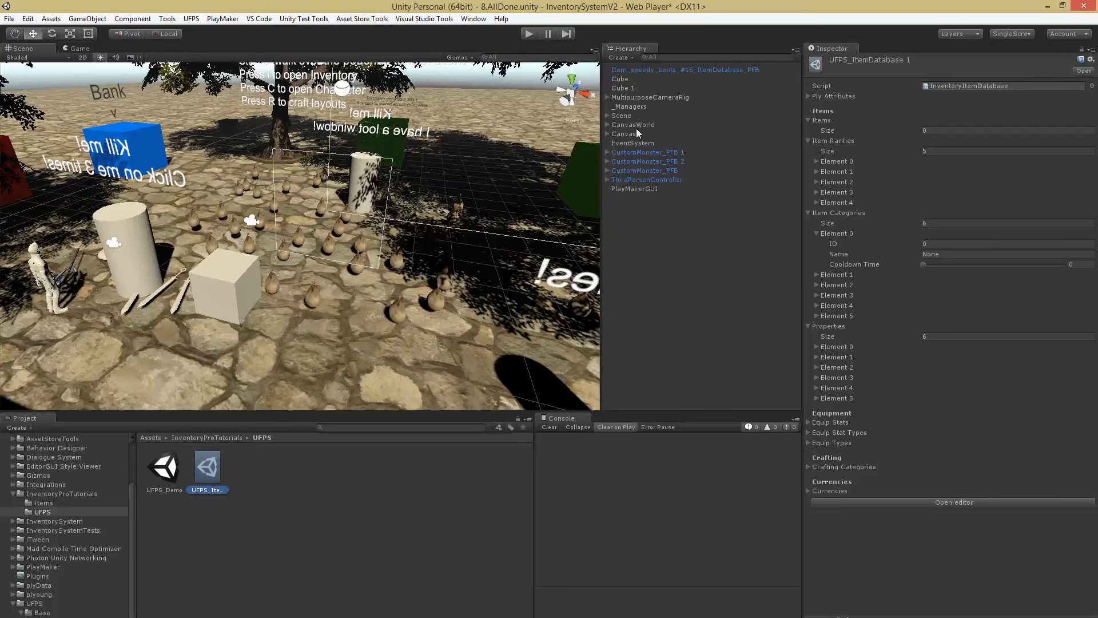
Step: Assign UFPS_ItemDatabase 1 as the Item Database of the _Managers object's Item Manager and save the scene
left_click(627, 107)
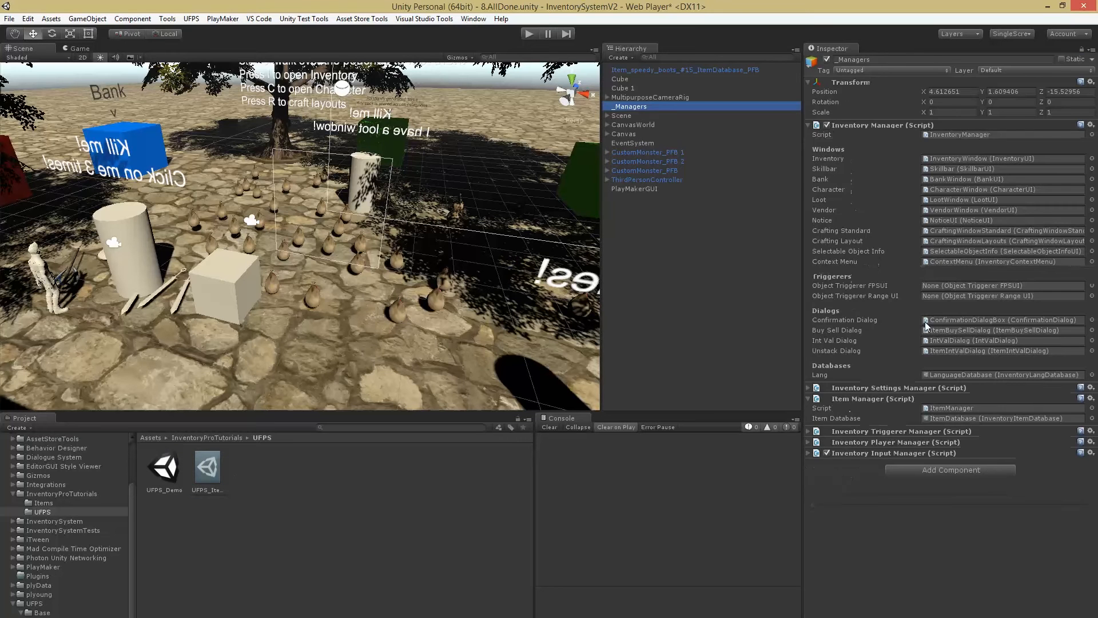
left_click(824, 421)
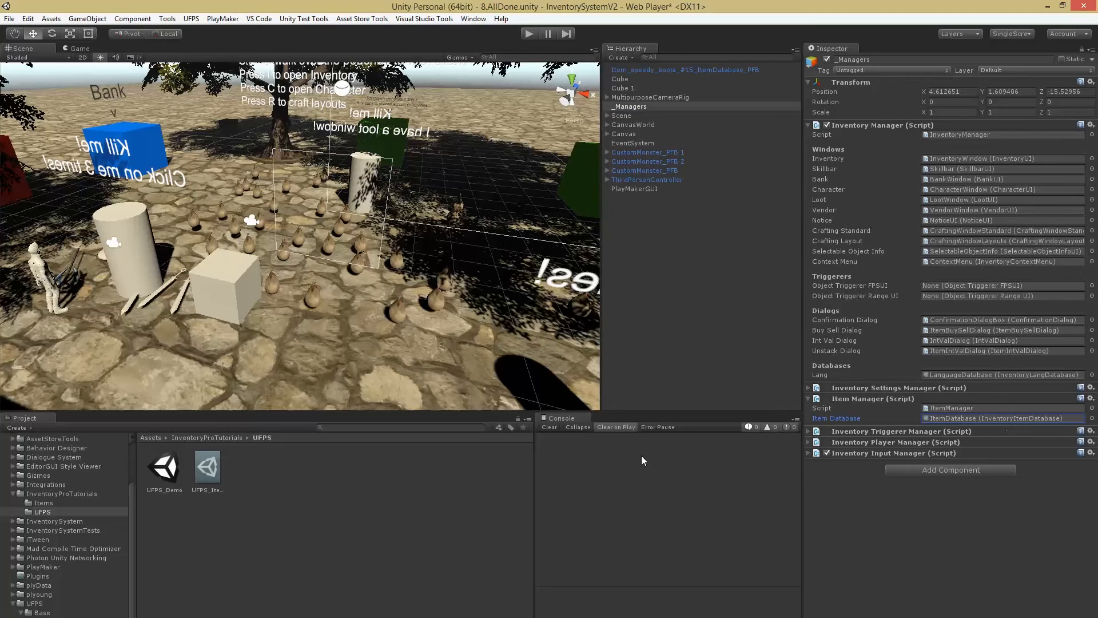
left_click_drag(207, 467, 984, 419)
key("ctrl+s")
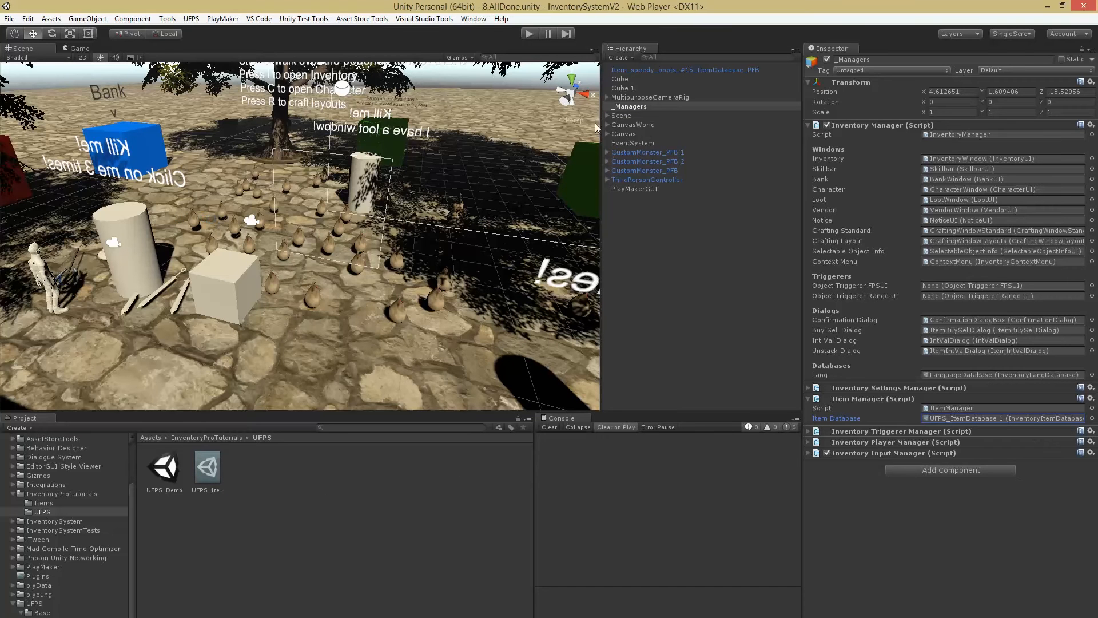
Step: Delete all pouches and item objects under Items in the Scene object, and save the scene
left_click(609, 116)
left_click(619, 124)
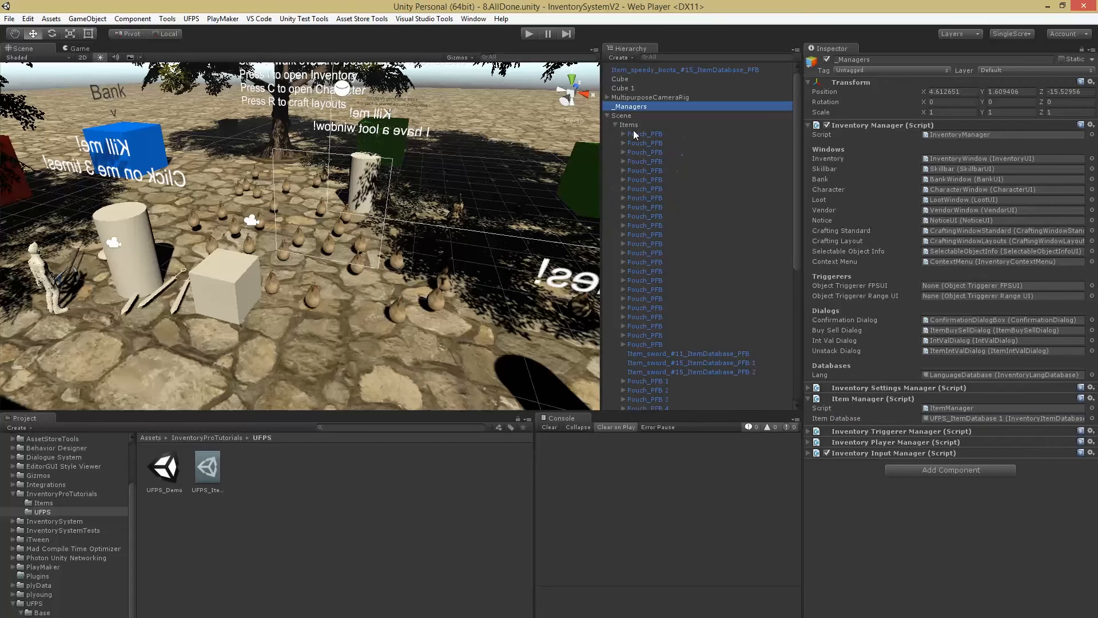
left_click(699, 239)
scroll(647, 321, "down", 3)
left_click(647, 327, "shift")
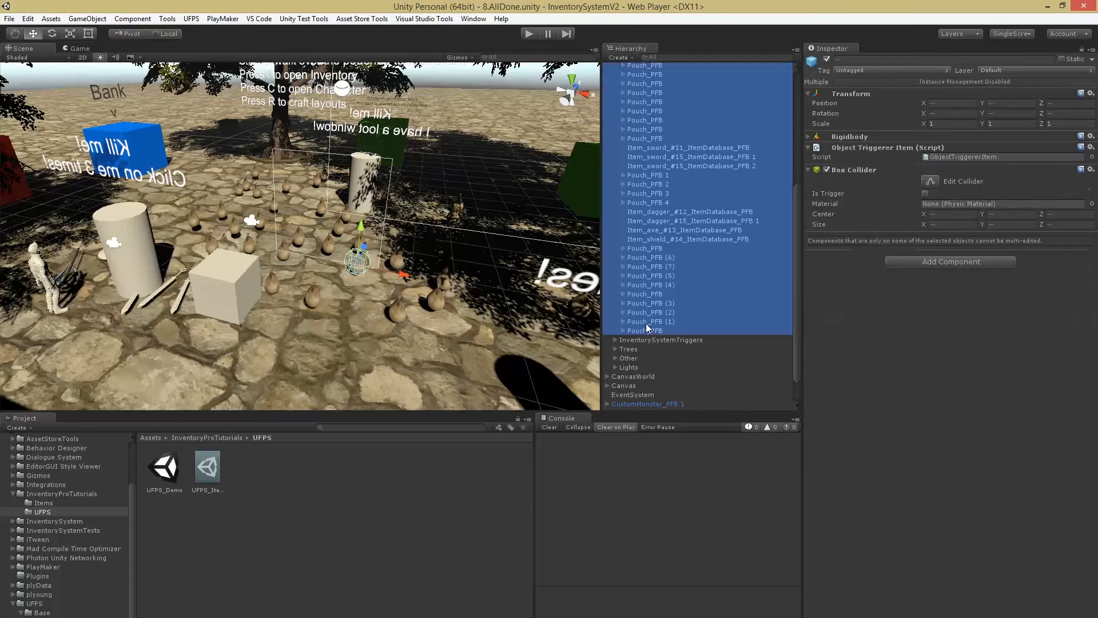
key("Delete")
key("ctrl+s")
Step: Open the Inventory Pro main editor and select the UFPS_ItemDatabase 1 asset as its database
right_click_drag(229, 229, 194, 206)
left_click(167, 18)
mouse_move(75, 33)
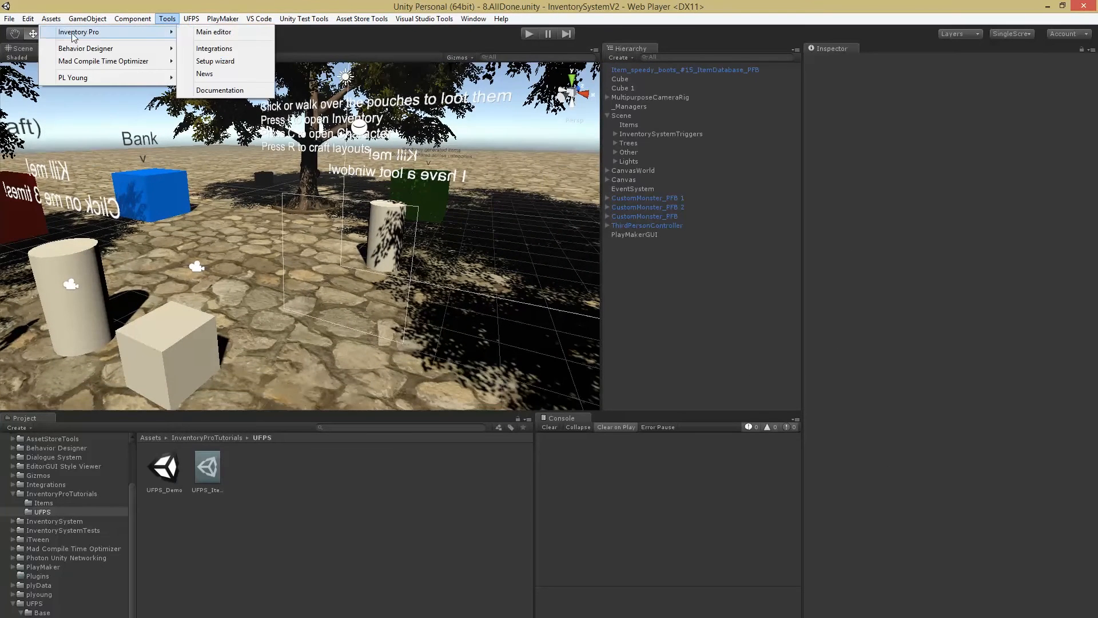
left_click(200, 32)
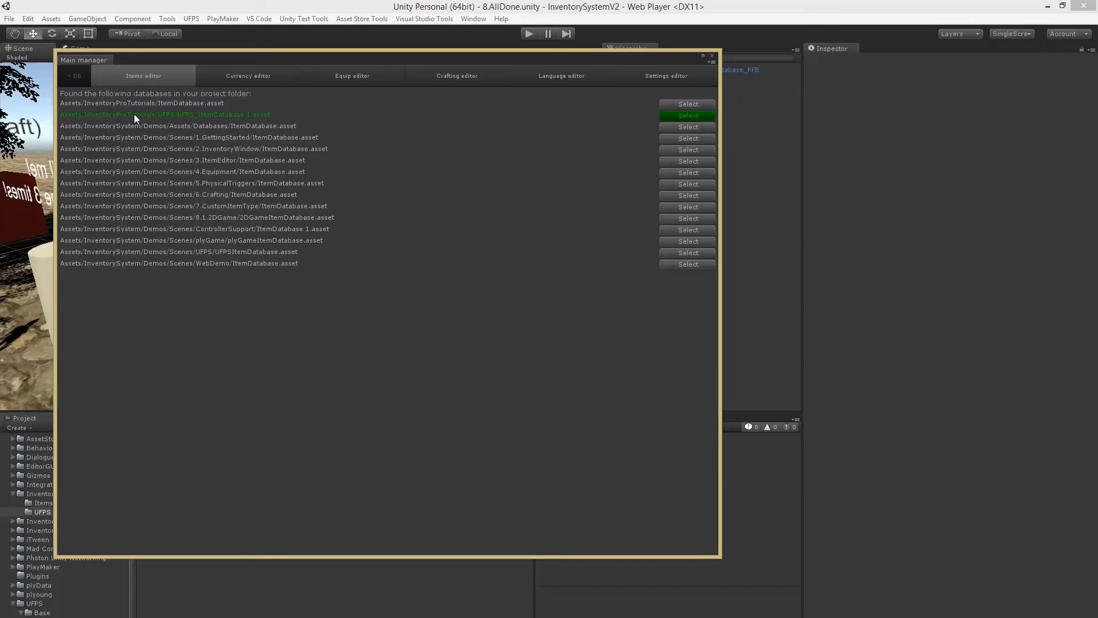
left_click(679, 117)
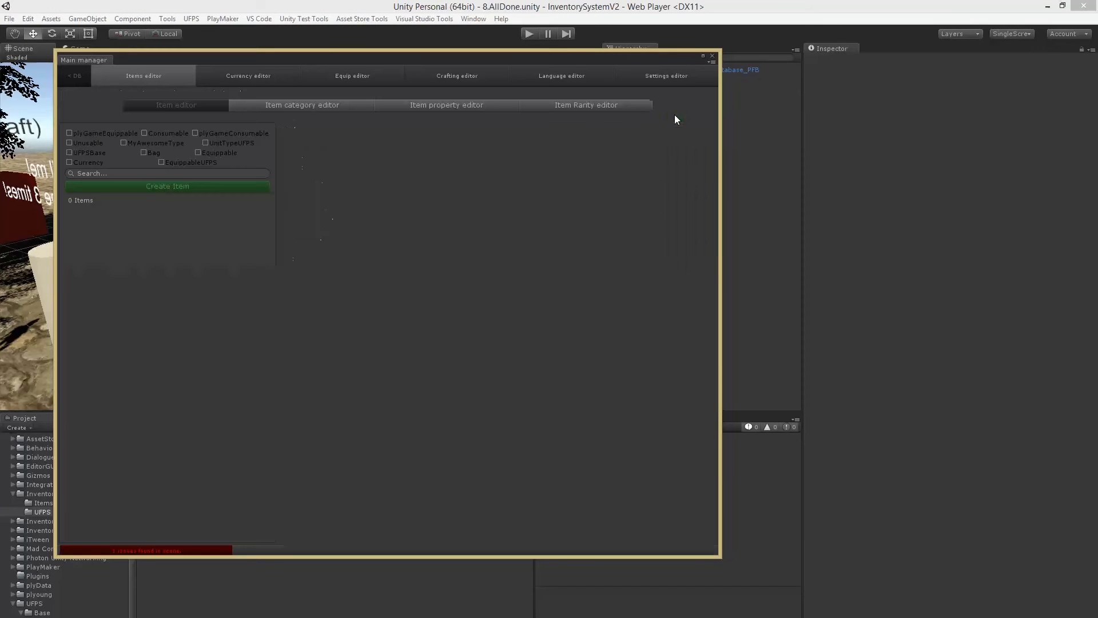
Step: Review the item category, property, rarity and currency editors, and return to the item editor
left_click_drag(238, 59, 267, 71)
left_click(315, 115)
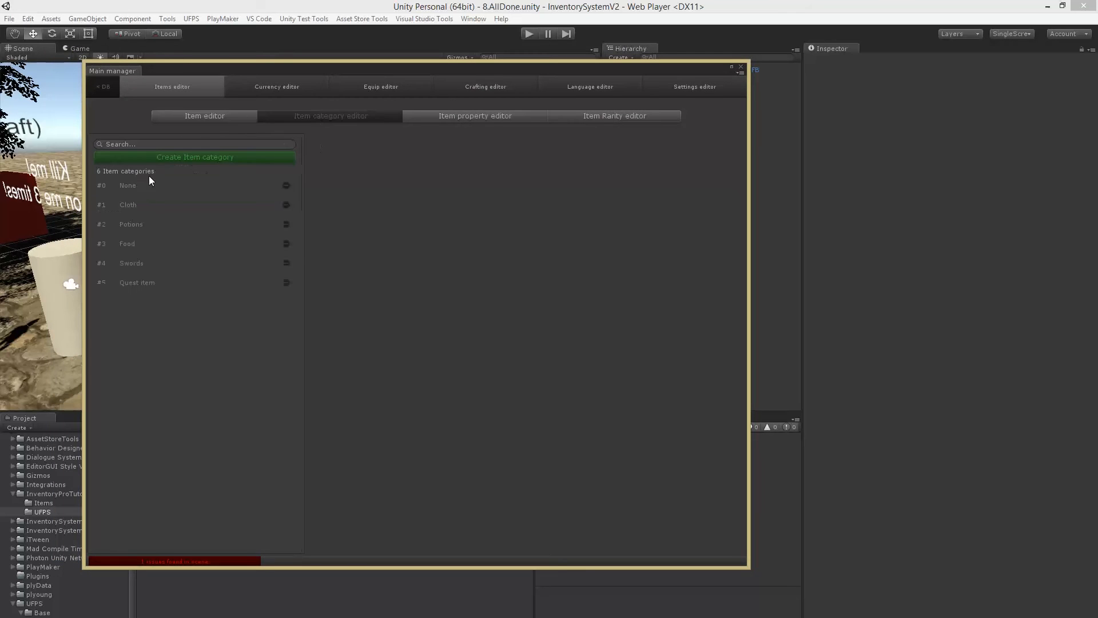
left_click(493, 117)
left_click(586, 118)
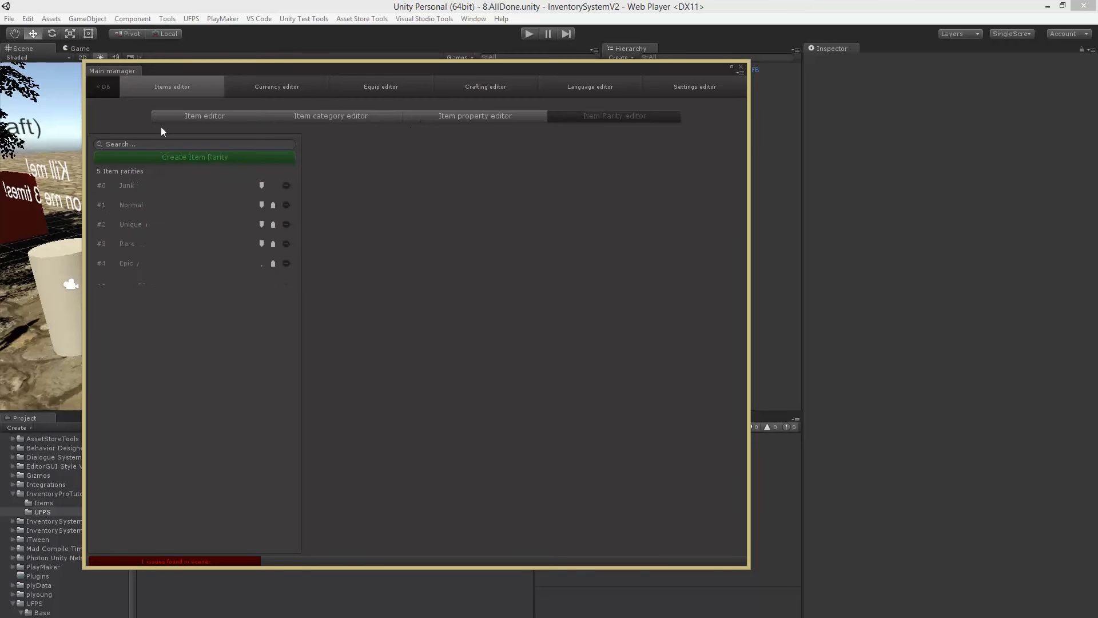
left_click(272, 84)
left_click(175, 85)
left_click(201, 116)
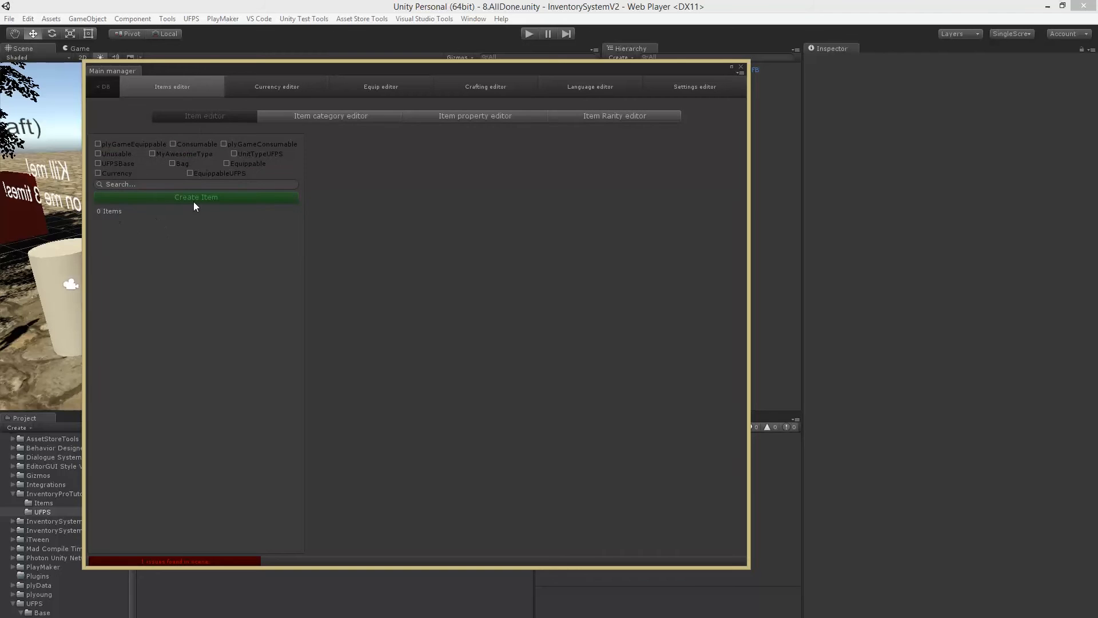
left_click(178, 200)
left_click_drag(726, 141, 536, 156)
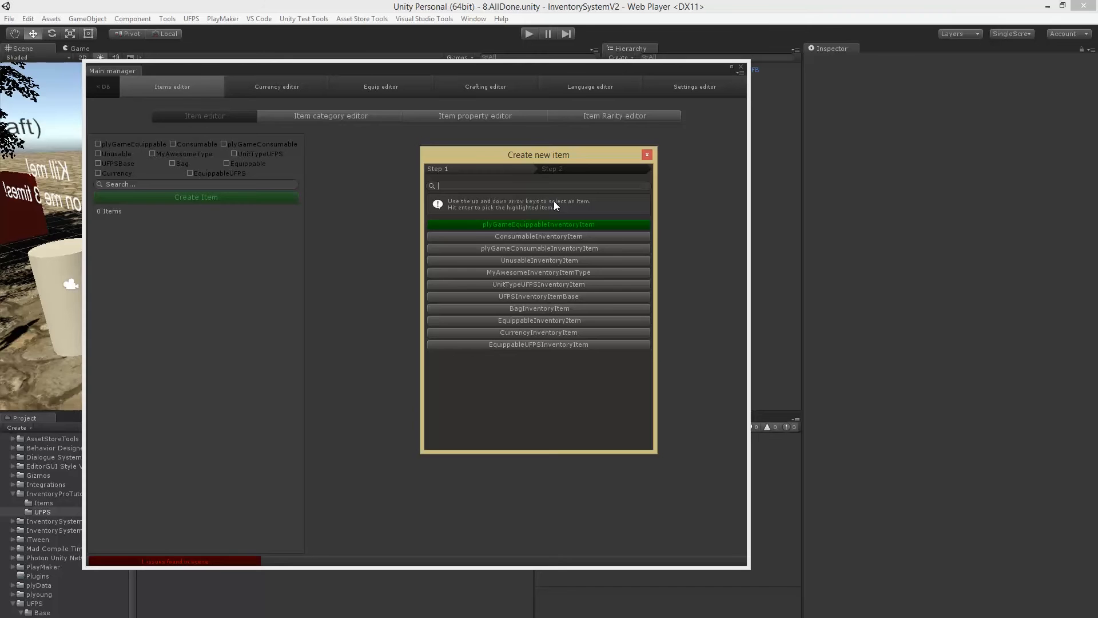
left_click(647, 155)
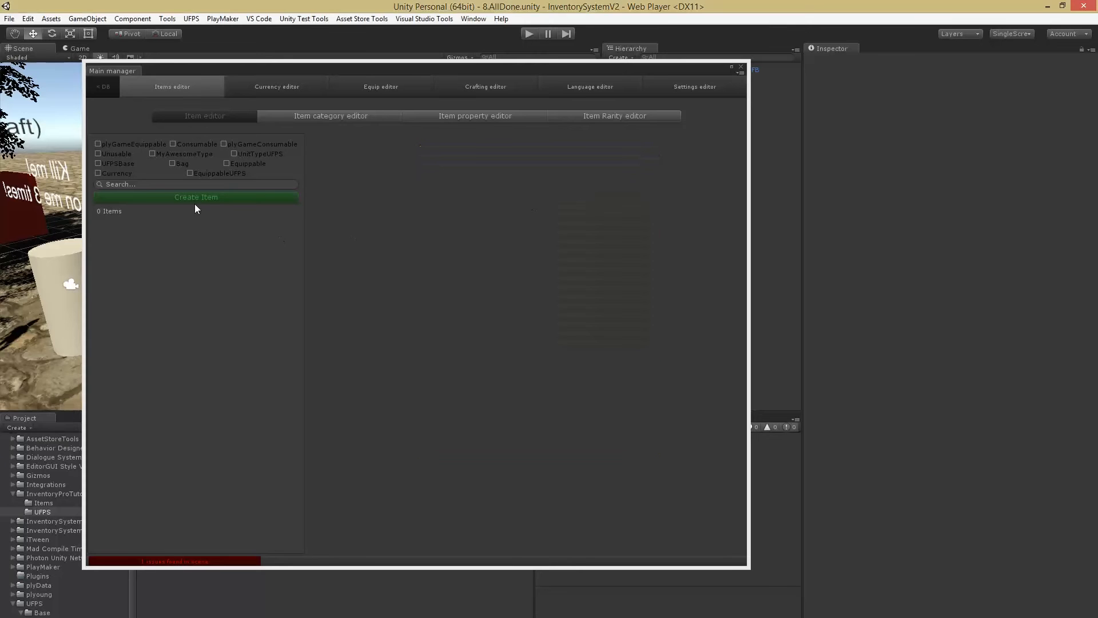
left_click(163, 200)
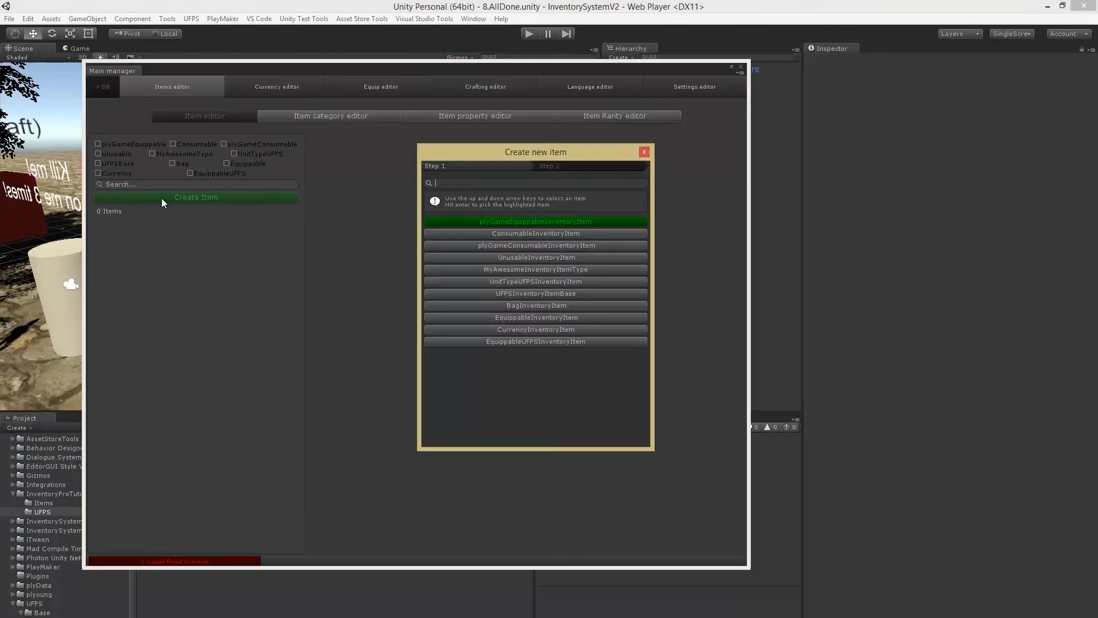
key("Escape")
key("alt+Tab")
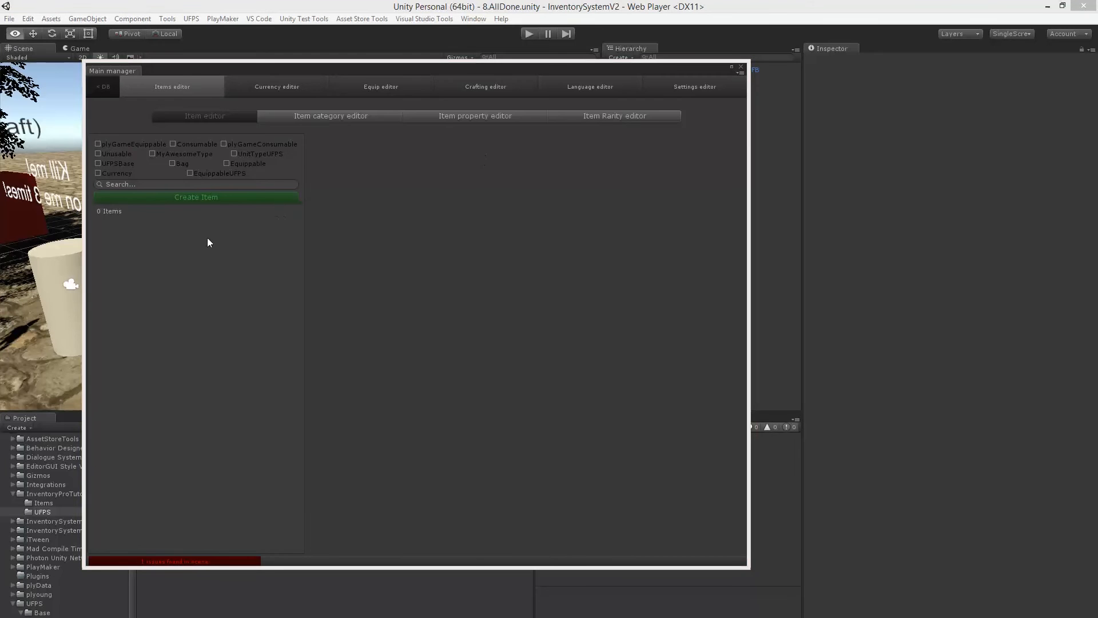
Step: Create a new item of type EquippableUFPSInventoryItem with no model
left_click(179, 196)
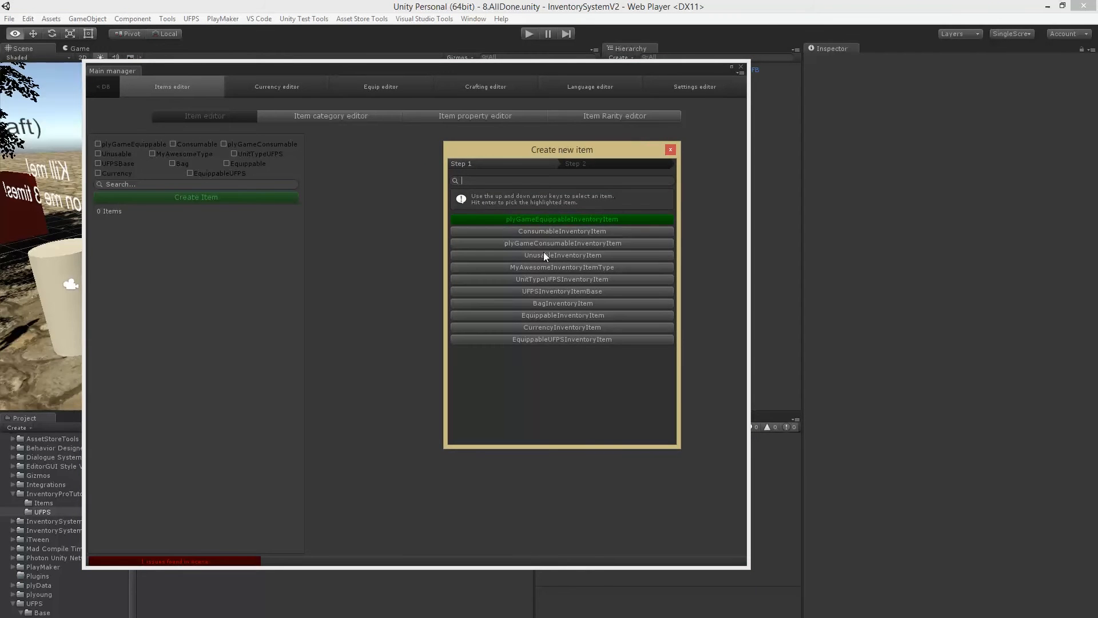
type("UFPS")
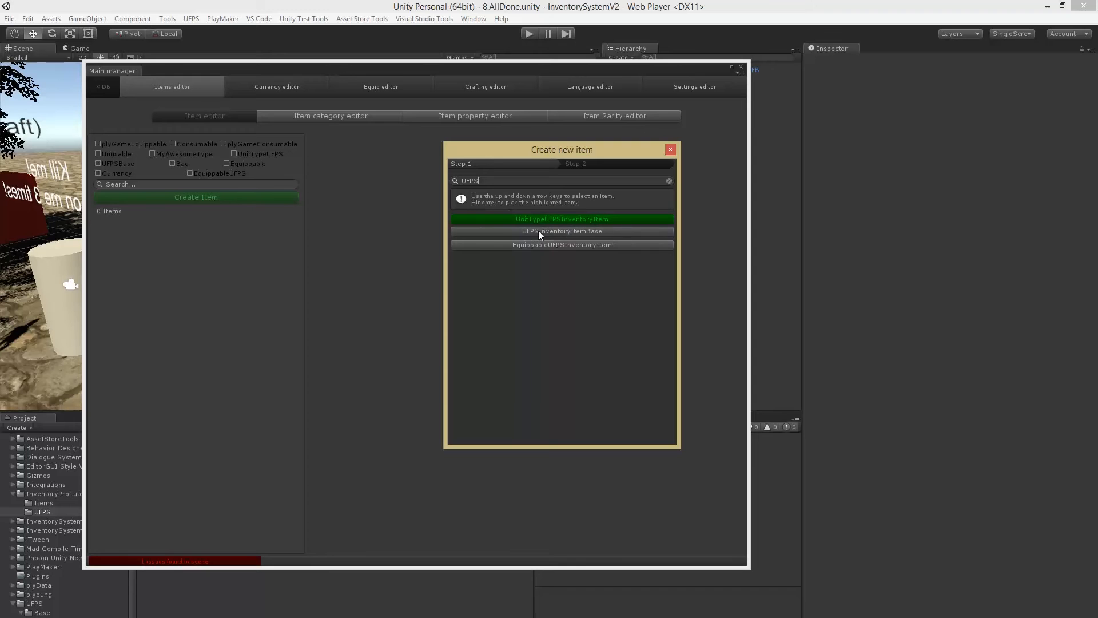
left_click_drag(539, 170, 621, 176)
key("Down")
key("Down")
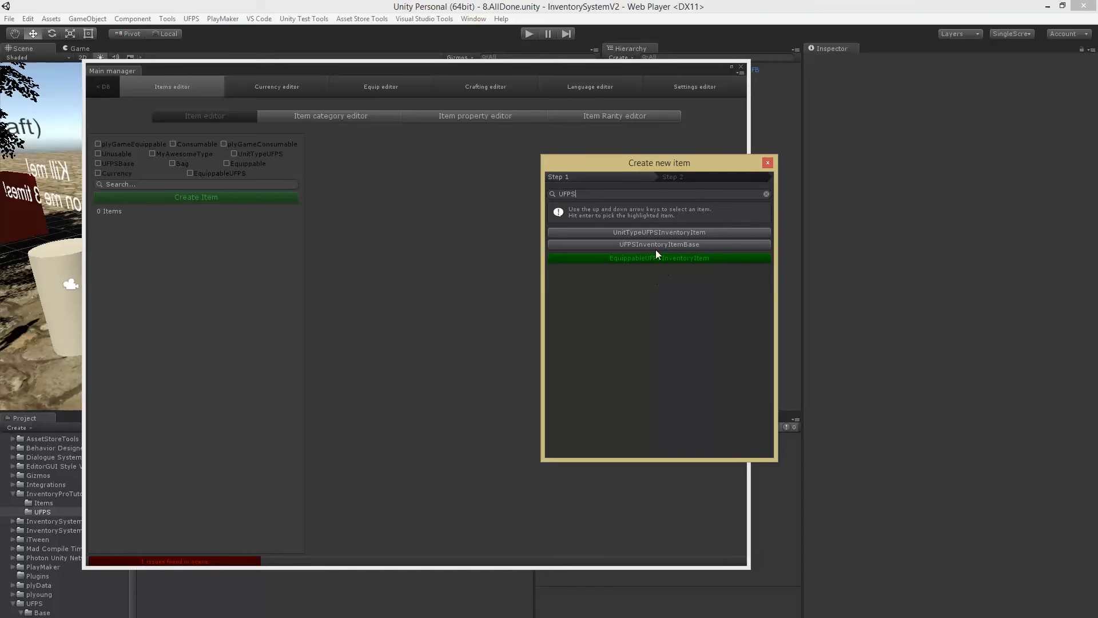
left_click_drag(674, 161, 591, 142)
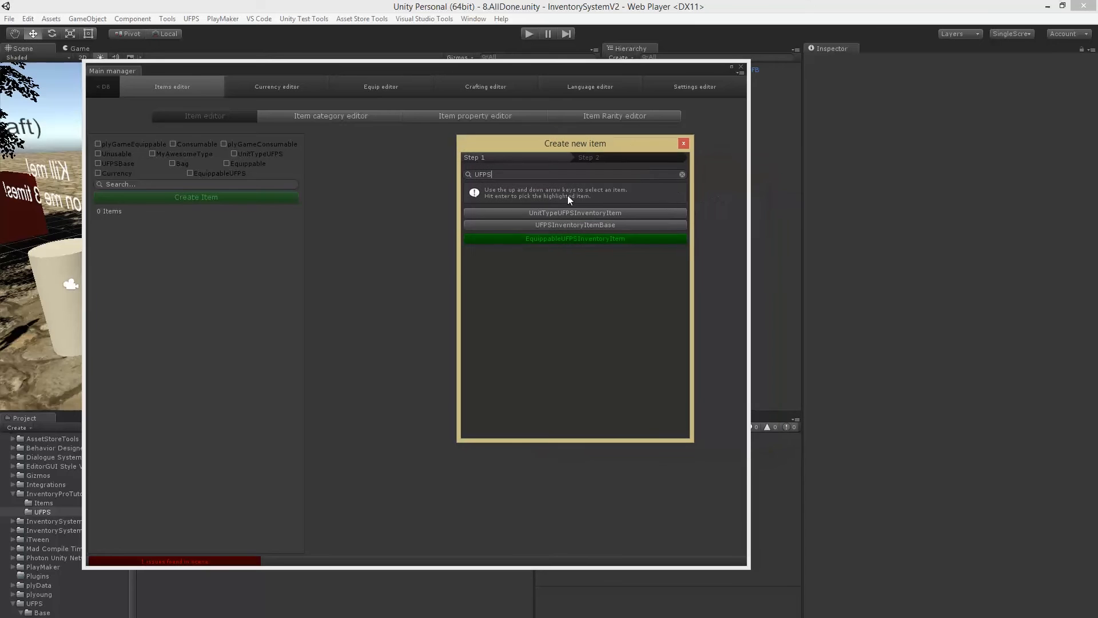
left_click(532, 239)
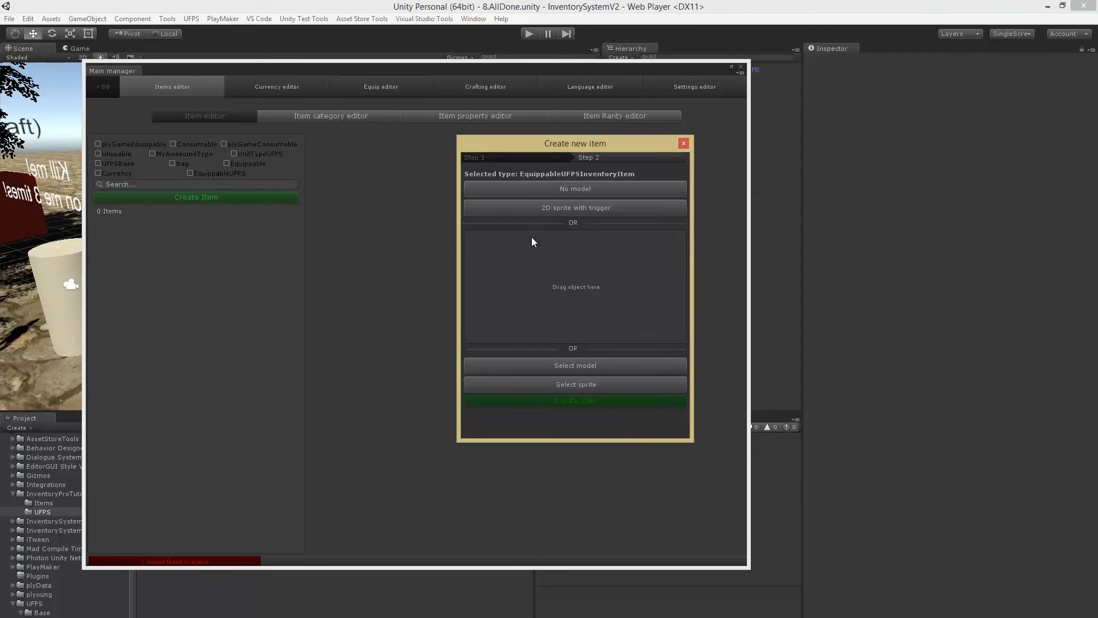
left_click(503, 192)
left_click(570, 400)
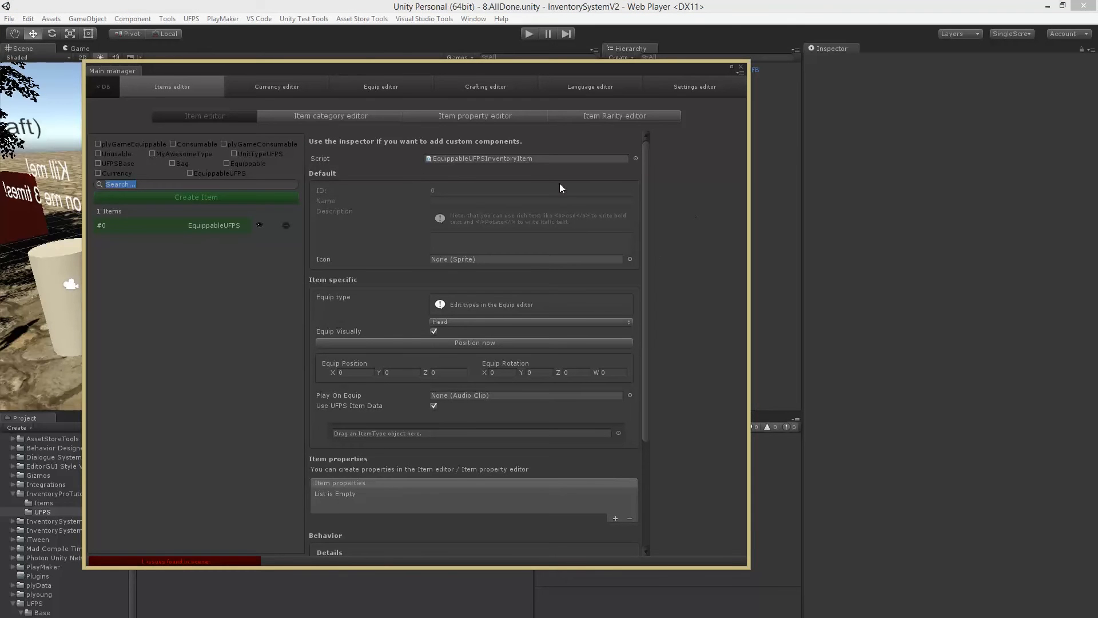
Step: Assign Pistol01 as the new item's UFPS item type
left_click(330, 407)
left_click(620, 435)
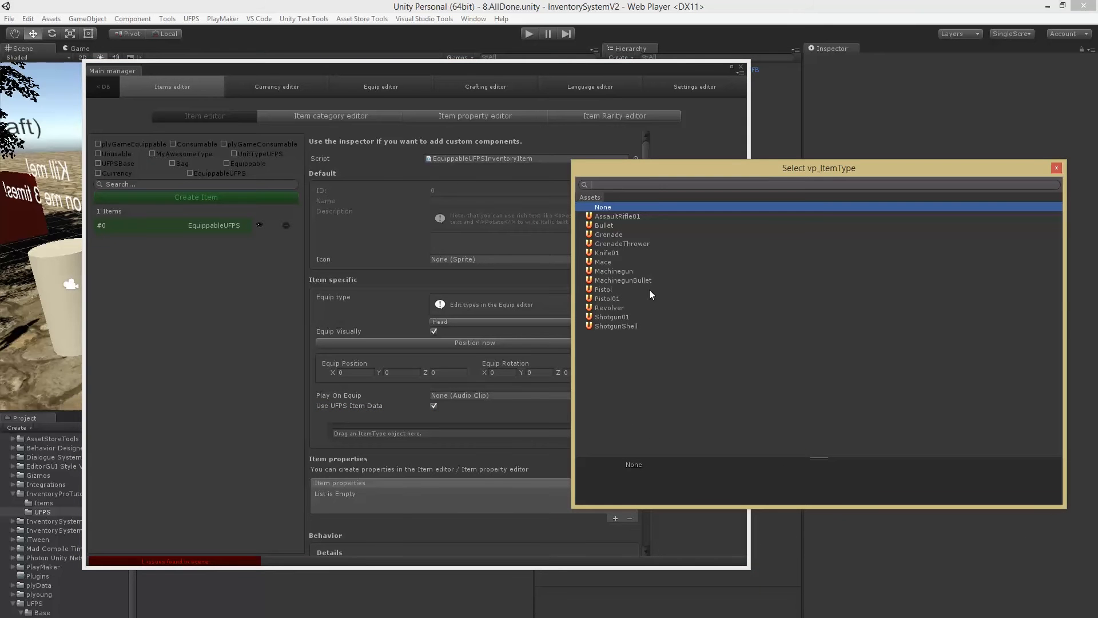
left_click(602, 298)
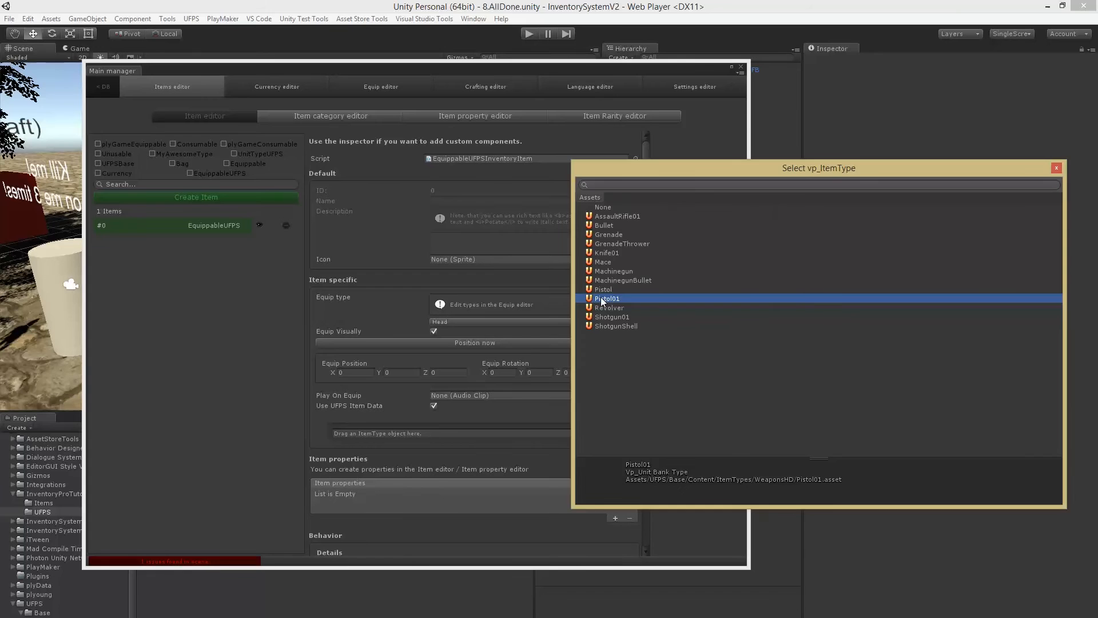
double_click(602, 298)
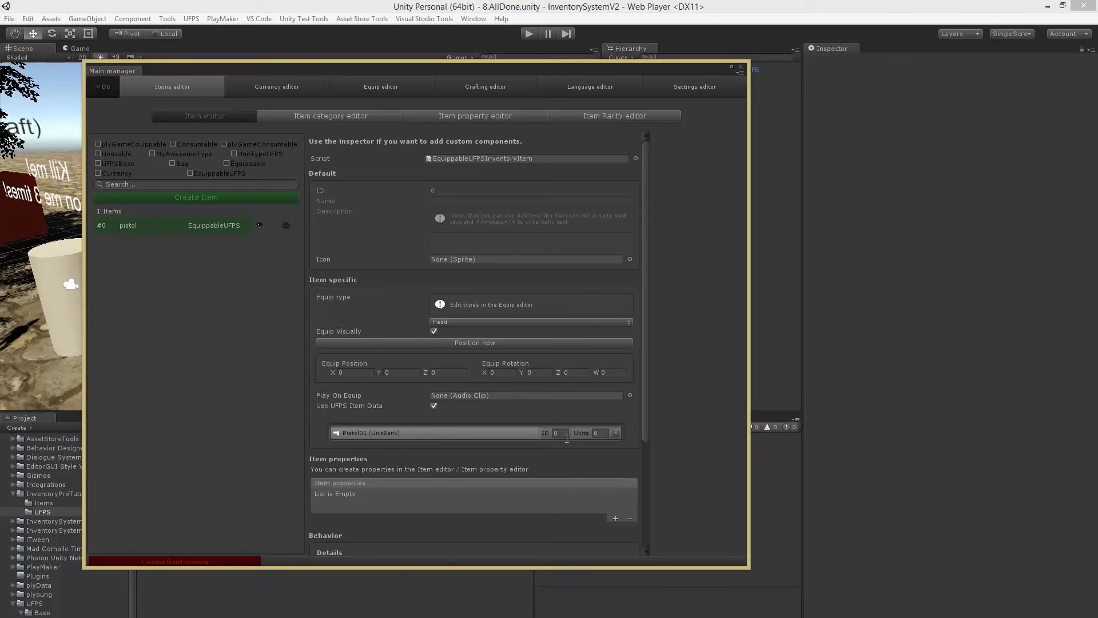
Step: Set the pistol item's Play On Equip sound to the equip_armor audio clip
scroll(455, 420, "down", 3)
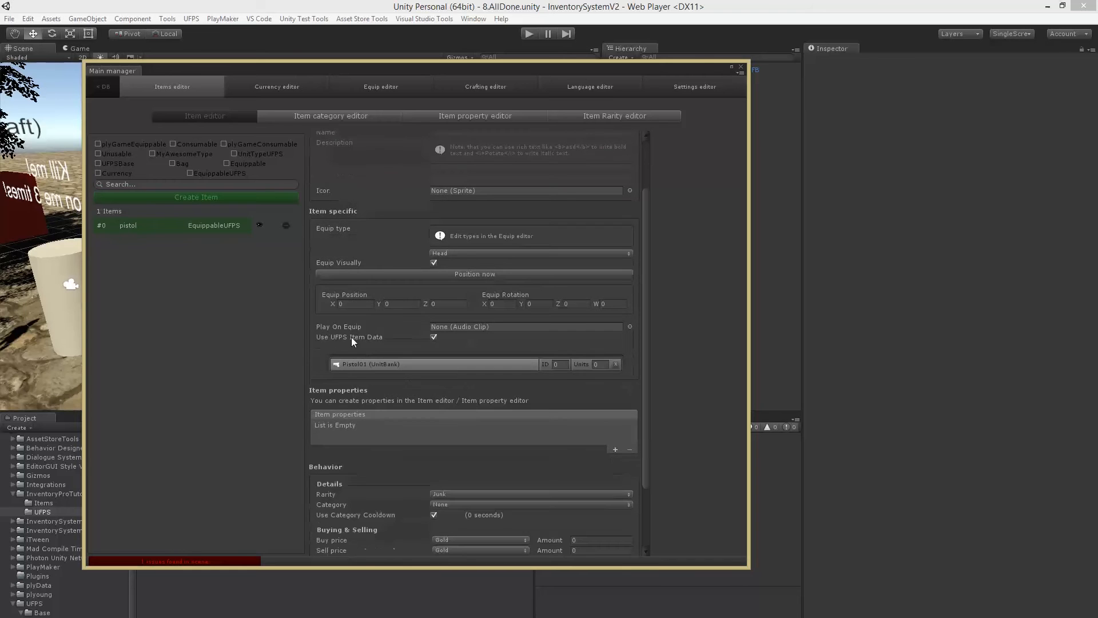
left_click(630, 327)
type("equip")
key("Down")
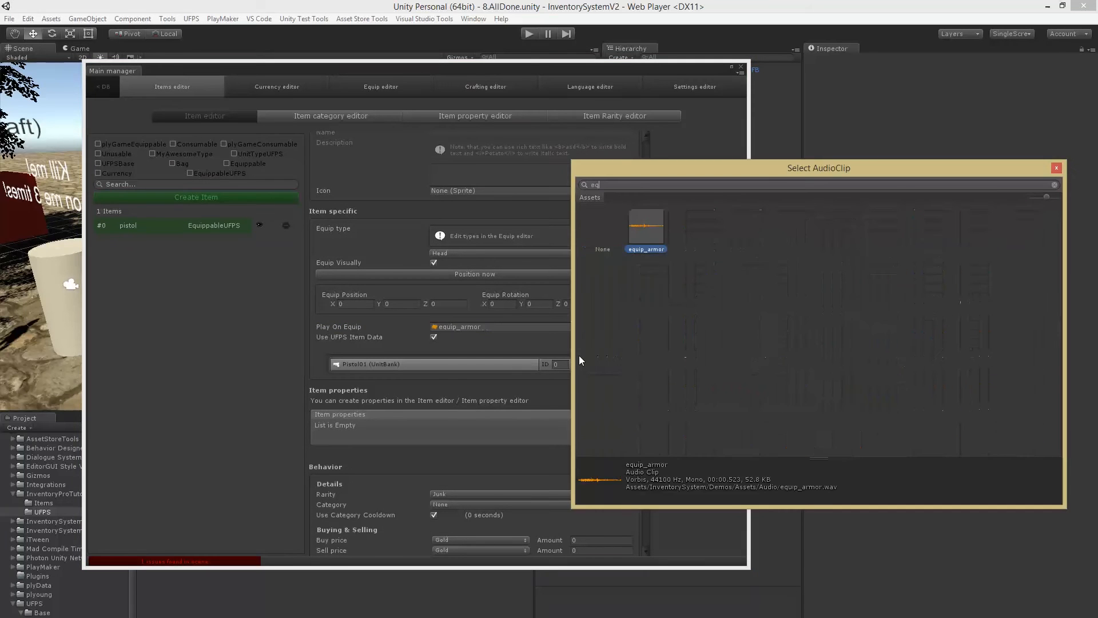
key("Return")
left_click(330, 328)
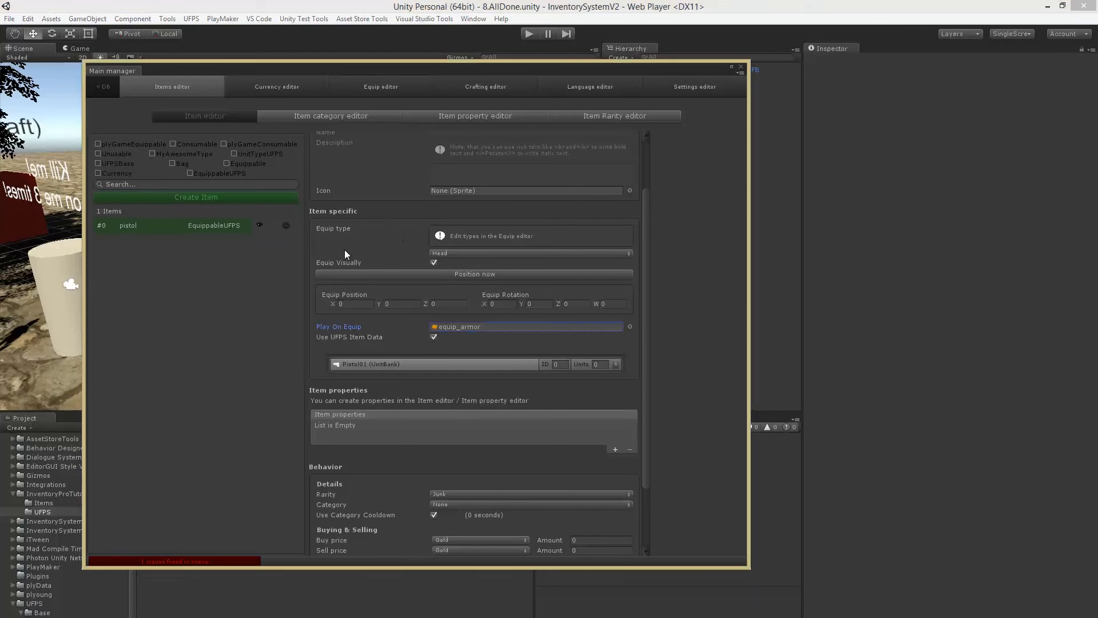
Step: Turn off Equip Visually for the pistol item and review its remaining behavior settings
left_click(337, 264)
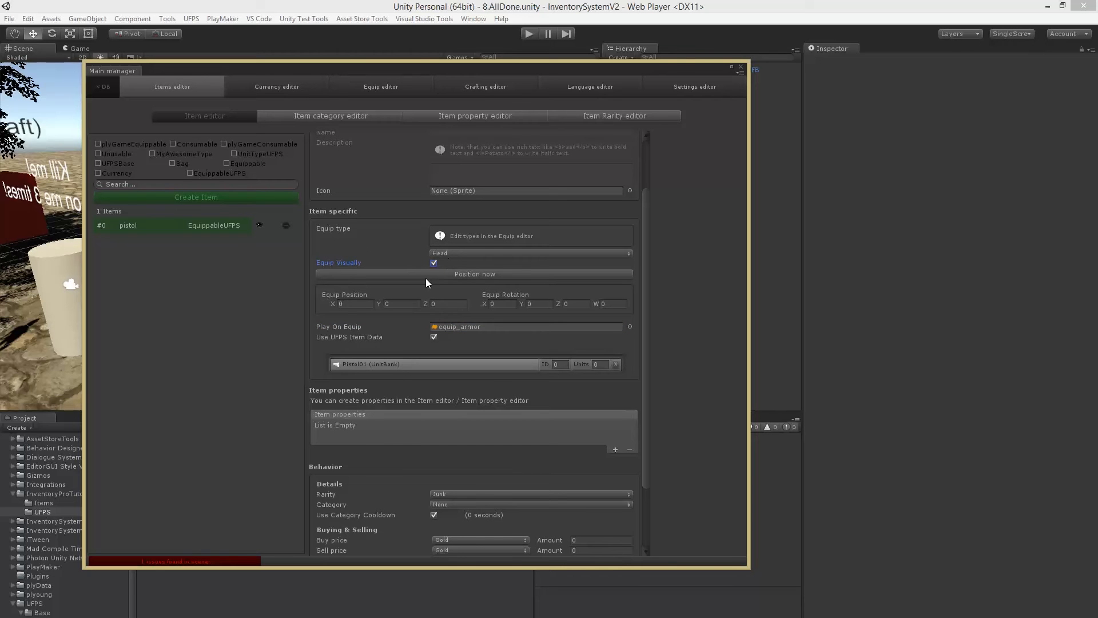
left_click(434, 263)
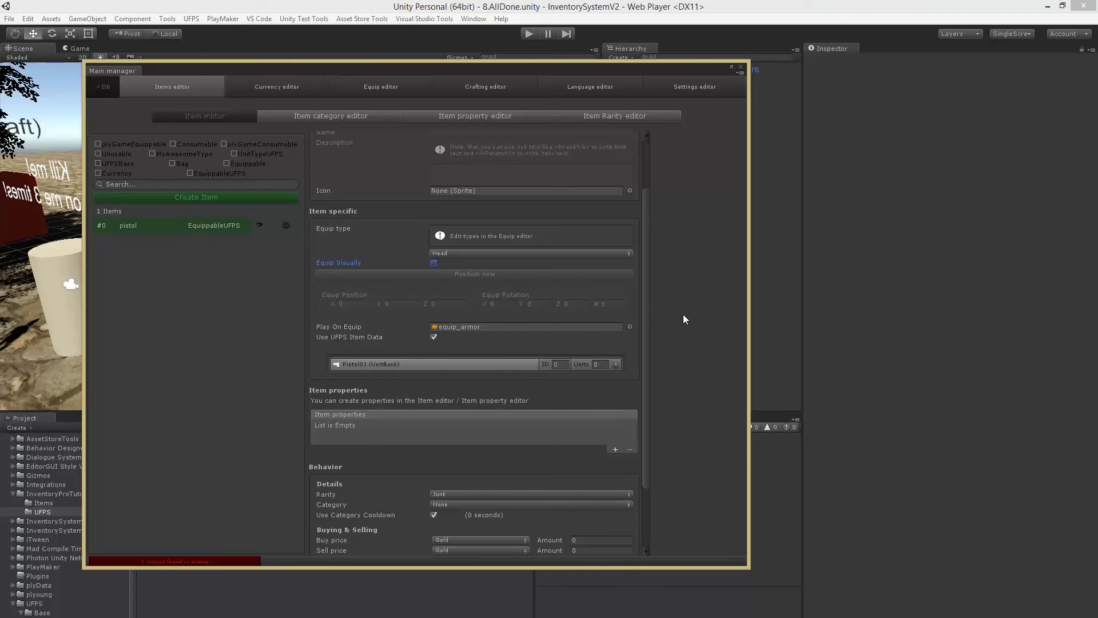
left_click_drag(647, 317, 649, 395)
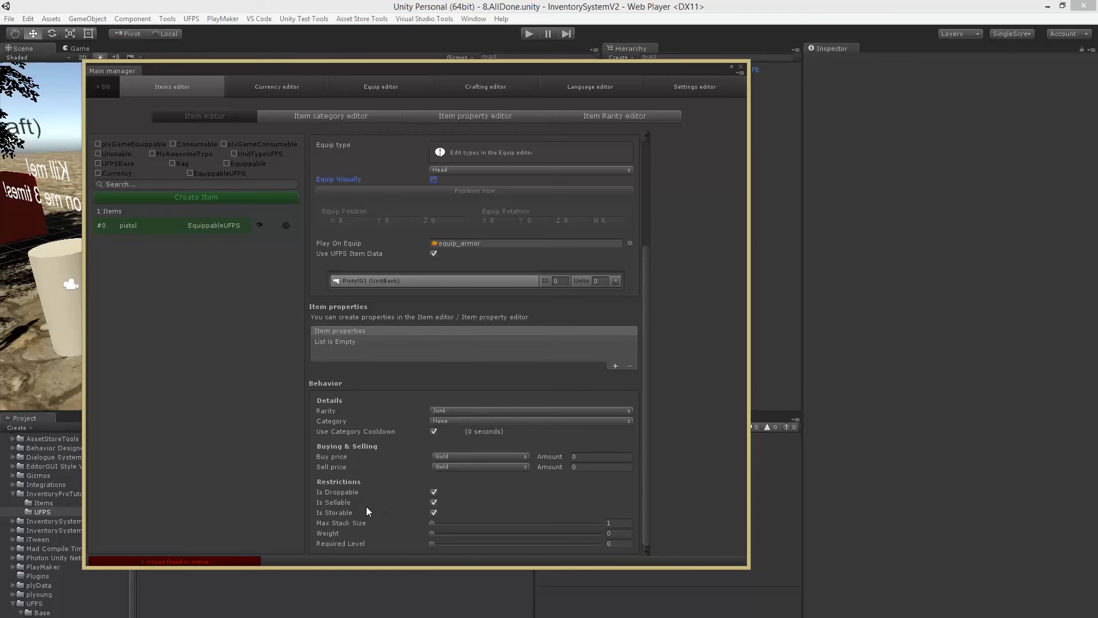
scroll(547, 367, "up", 5)
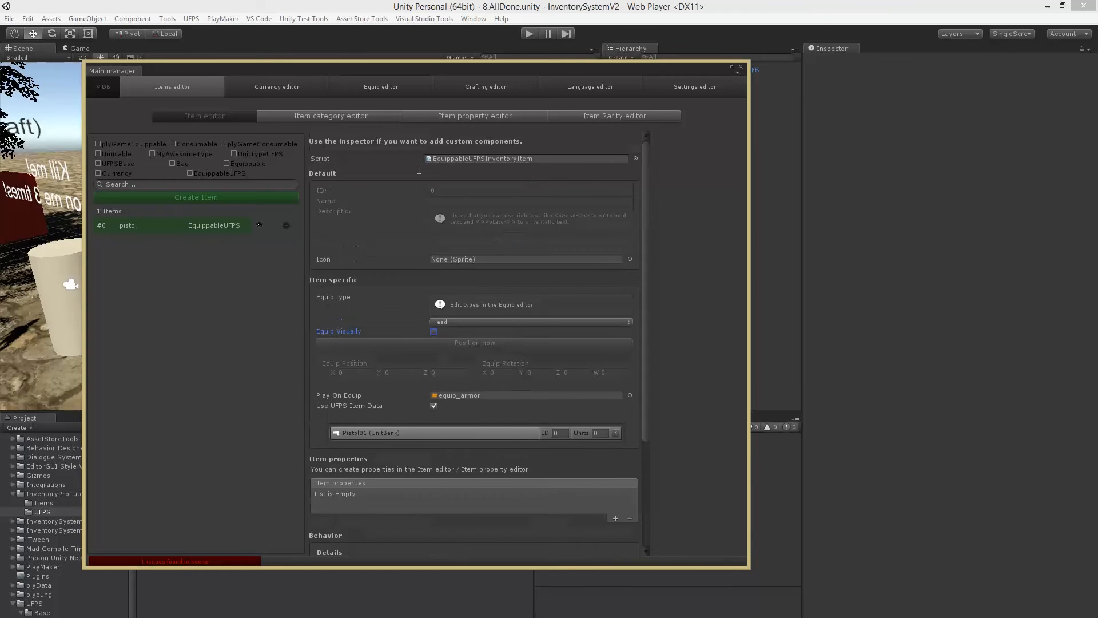
Step: Create a second item of type UnitTypeUFPSInventoryItem
left_click(163, 197)
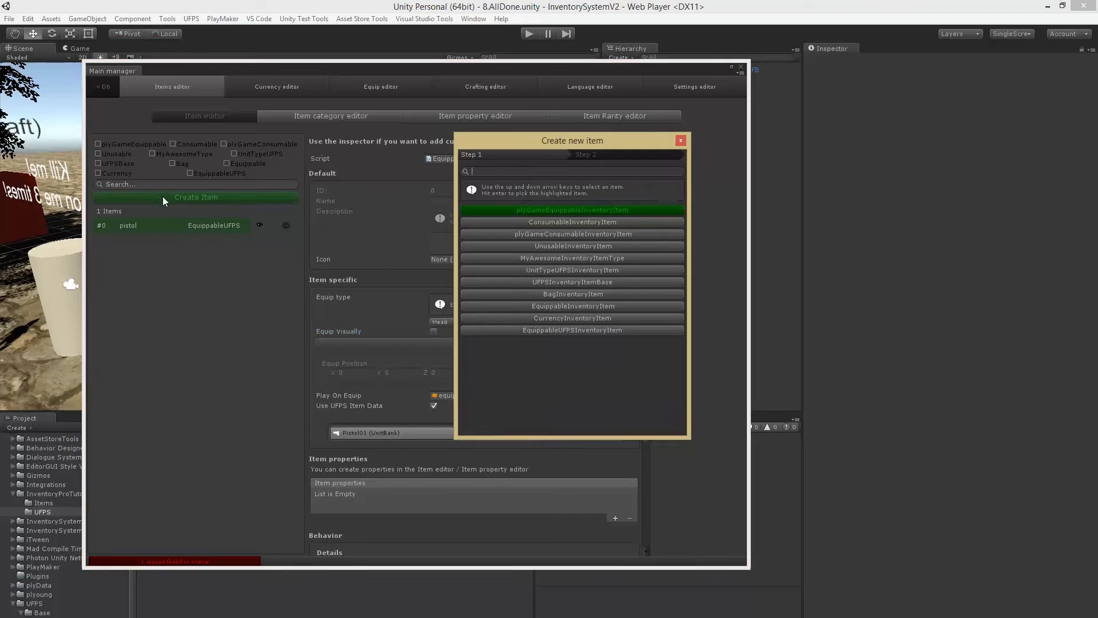
type("ufps")
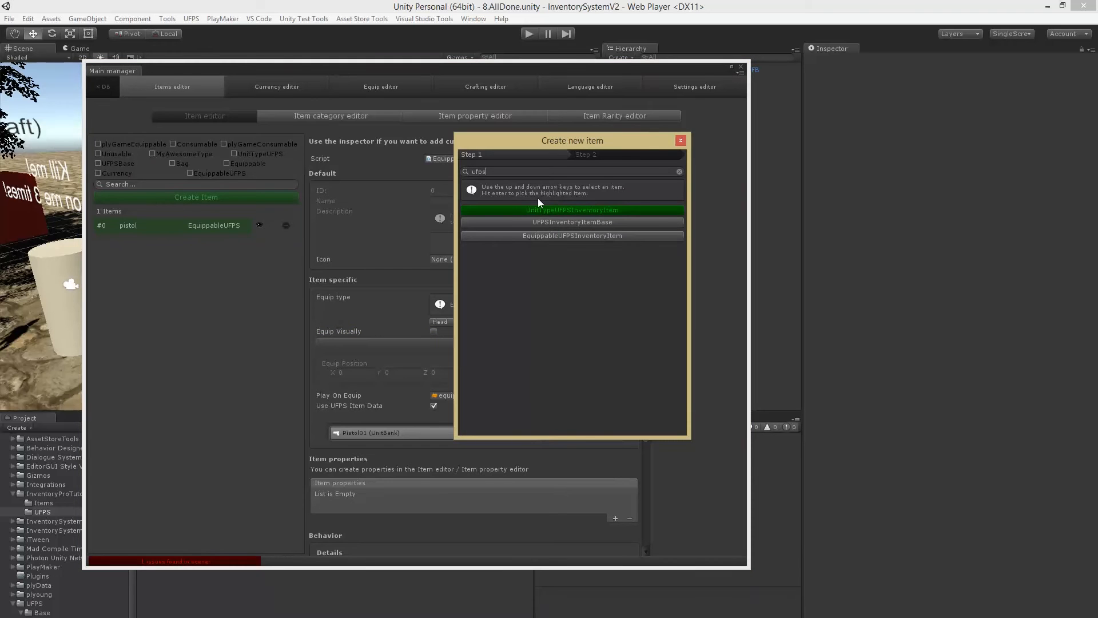
left_click(558, 210)
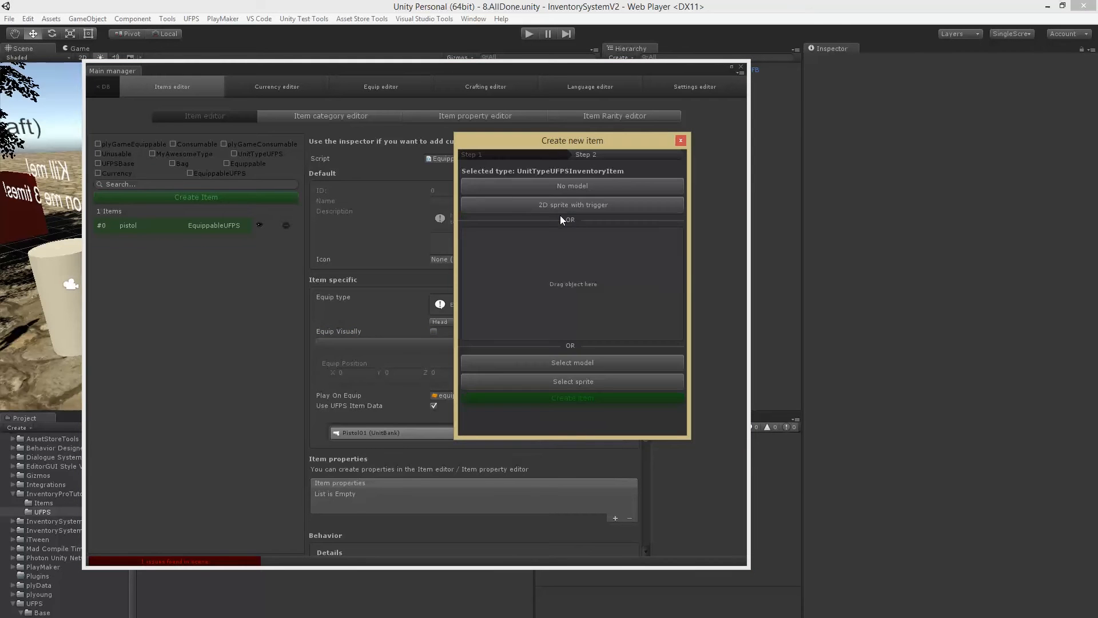
left_click(529, 397)
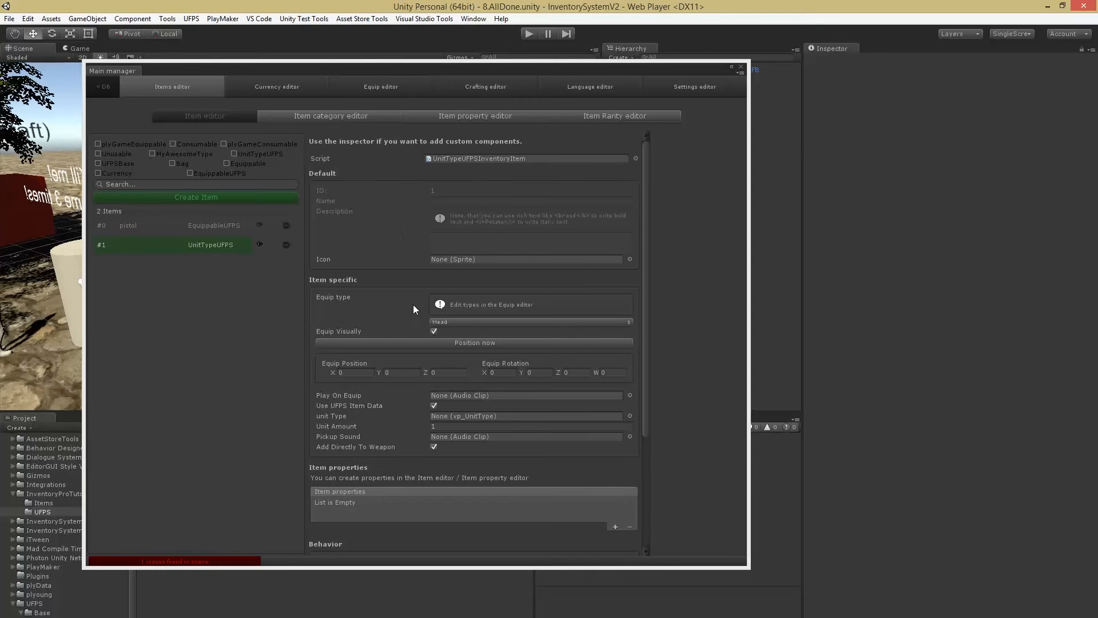
Step: Turn off Equip Visually for the new unit item and set its Play On Equip sound to equip_armor
left_click(434, 332)
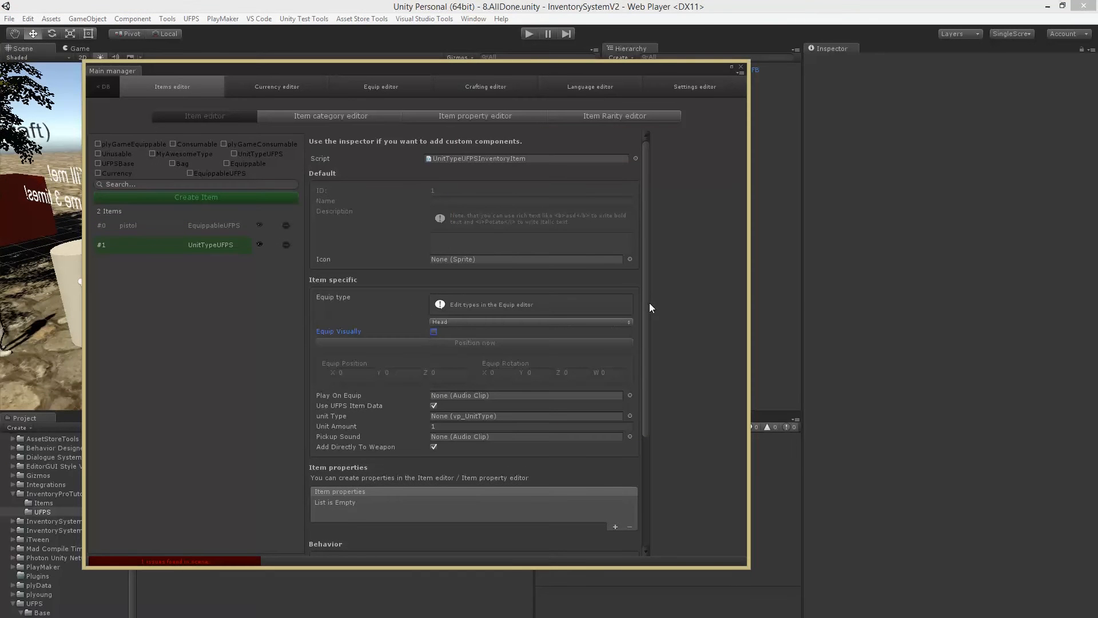
left_click_drag(650, 308, 645, 384)
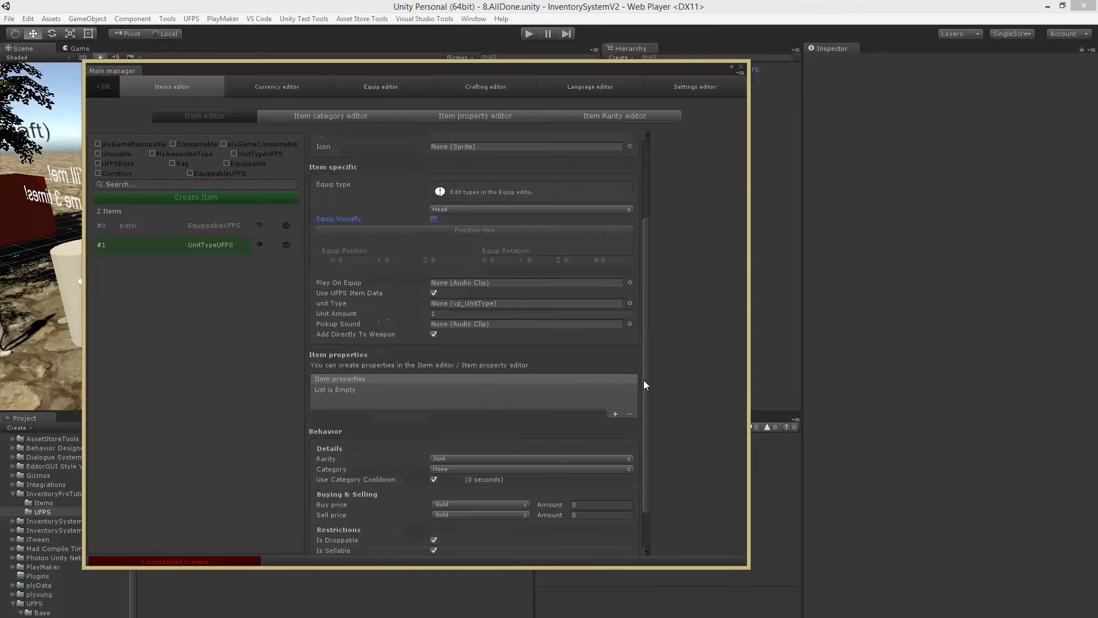
left_click(630, 283)
type("eq")
key("Return")
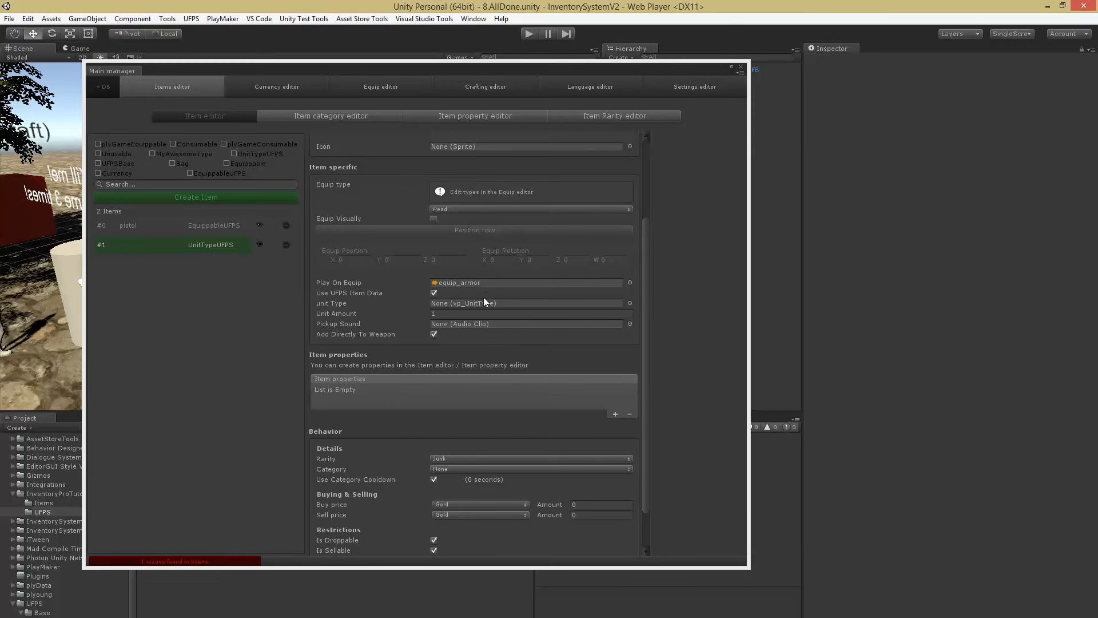
Step: Assign Bullet as the new item's UFPS unit type
left_click(347, 293)
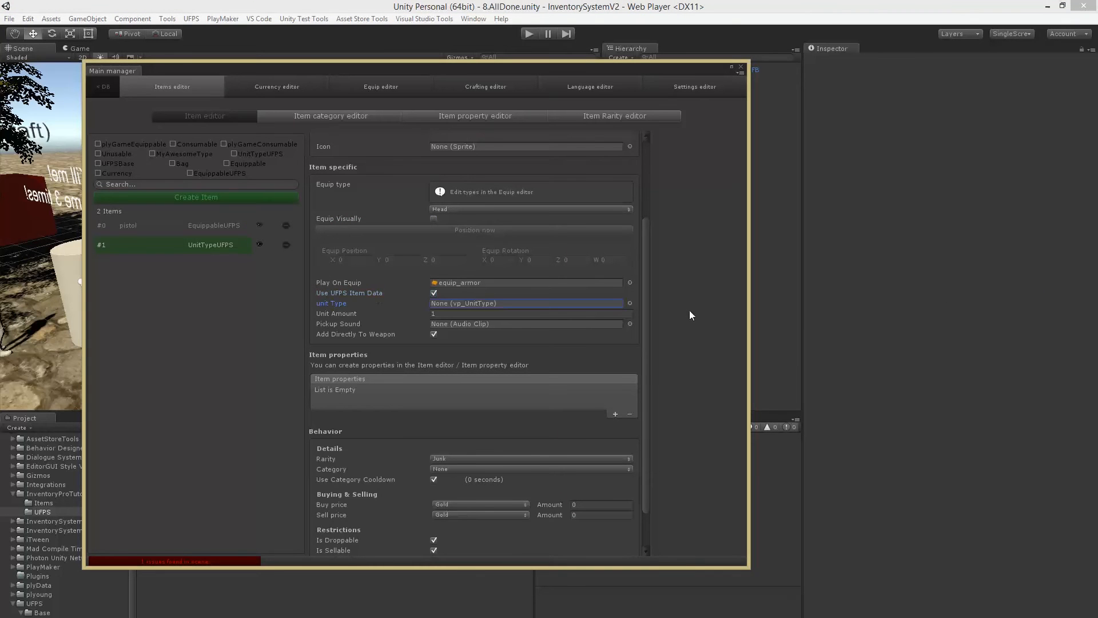
left_click(630, 303)
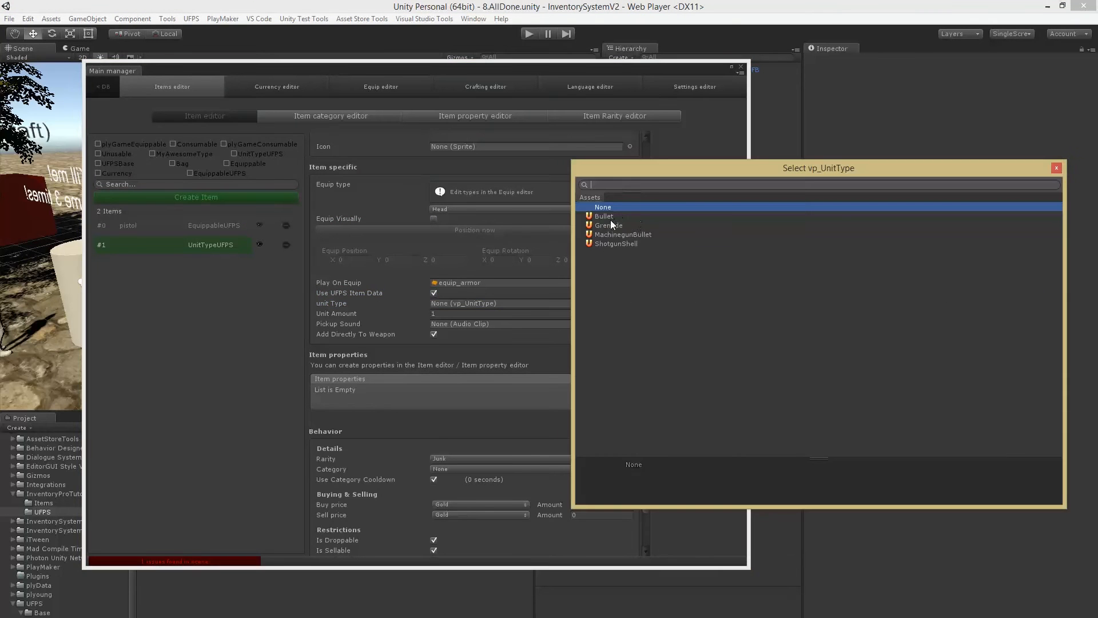
left_click(611, 216)
double_click(644, 217)
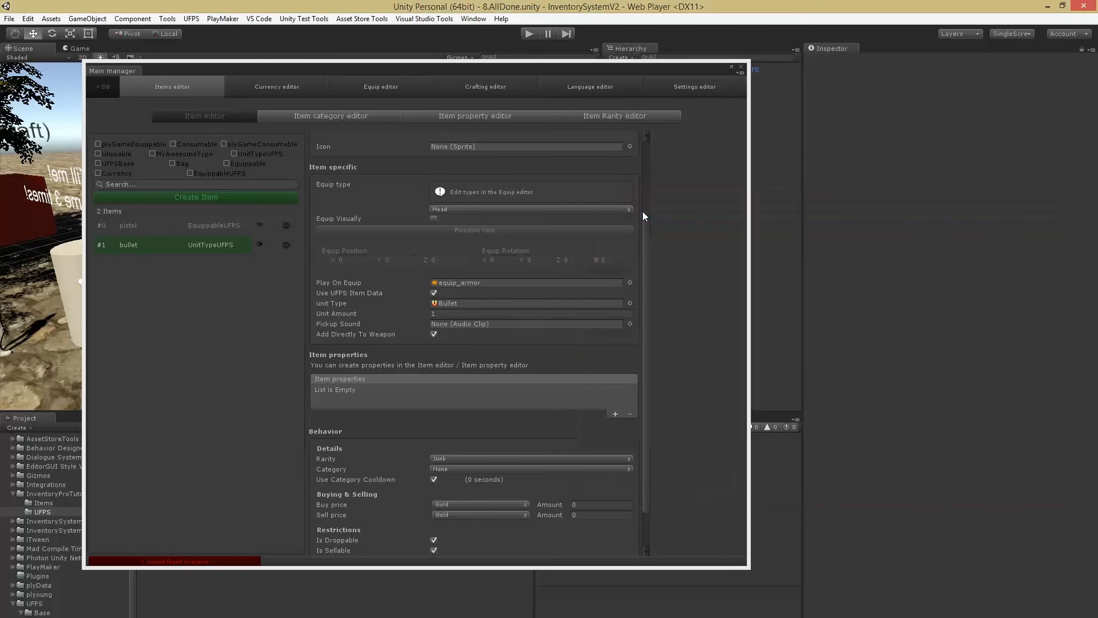
Step: Set the bullet item's Unit Amount to 7
left_click(336, 314)
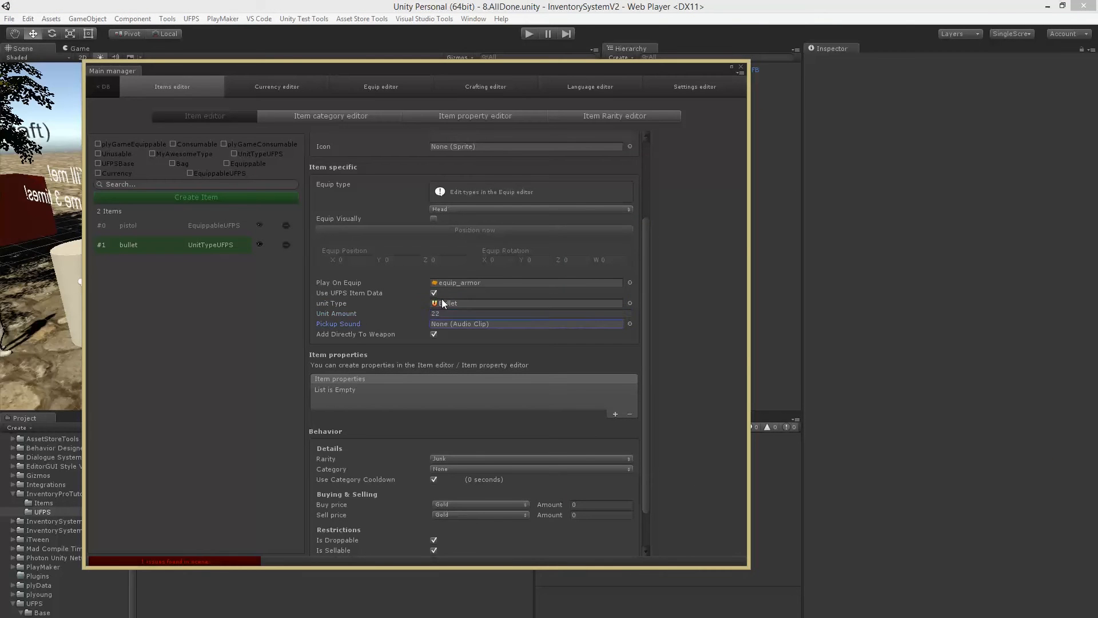
key("Tab")
left_click(99, 242)
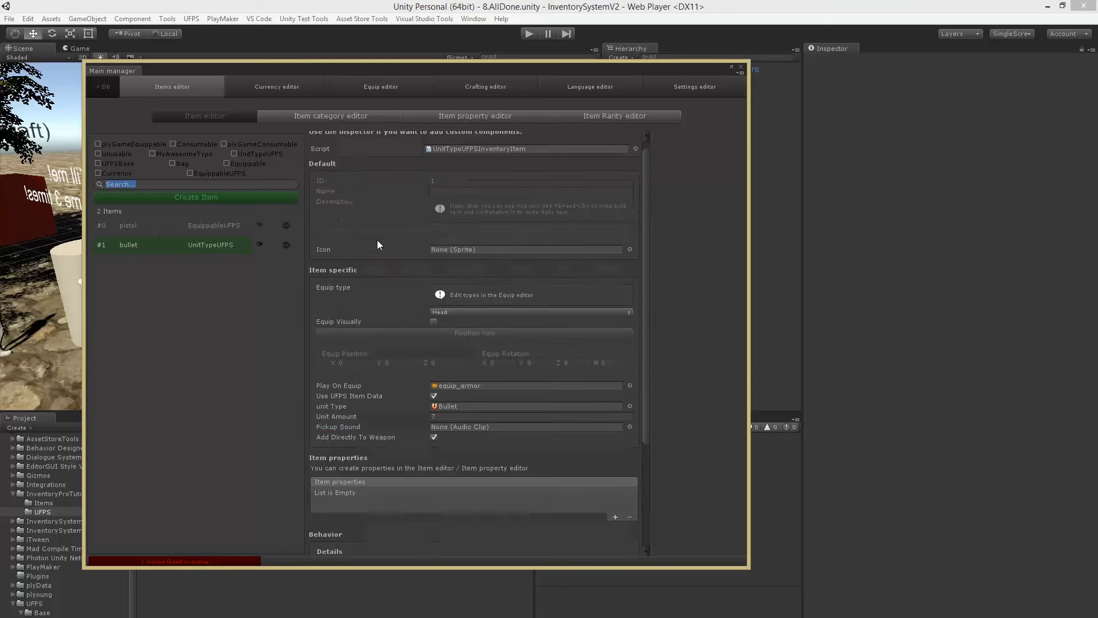
left_click(354, 426)
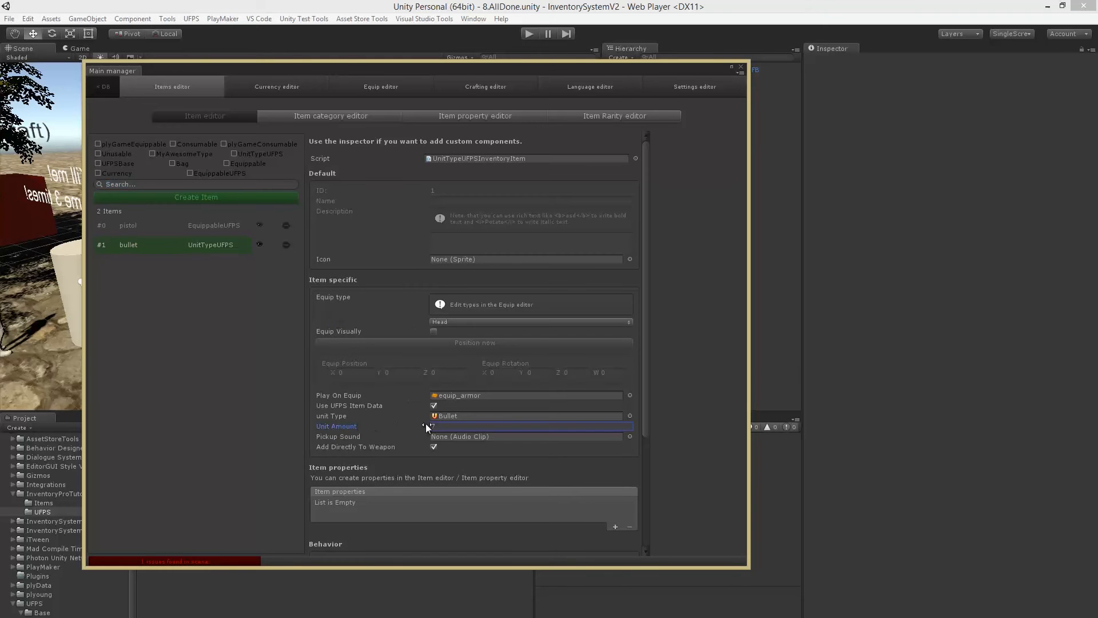
scroll(497, 357, "down", 3)
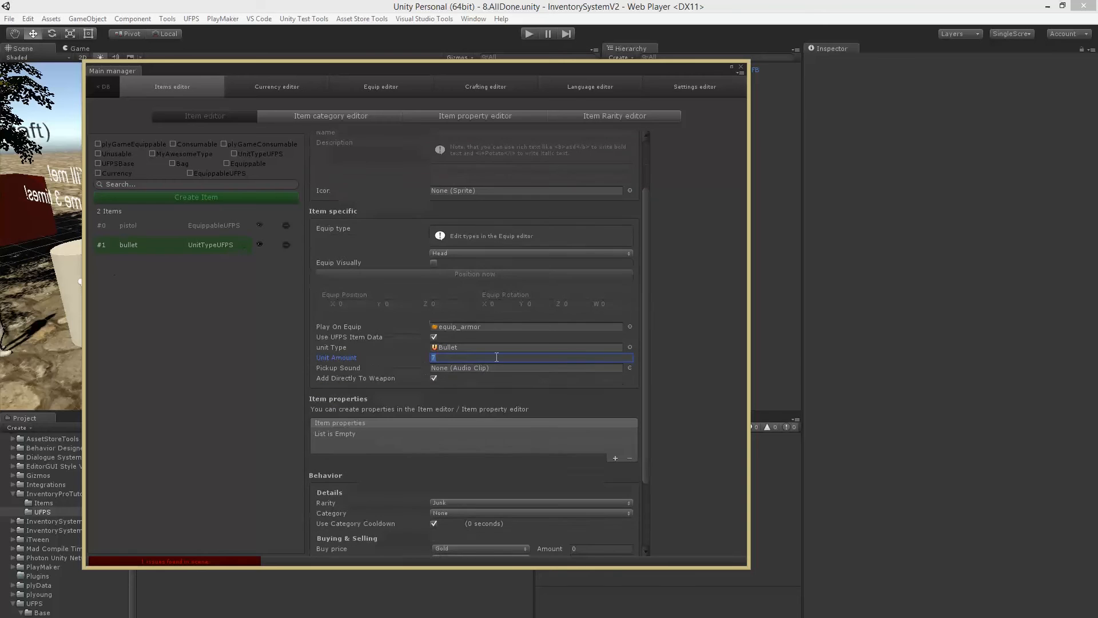
Step: Turn off Add Directly To Weapon for the bullet item, leaving its pickup sound, rarity and category as they are
left_click(371, 368)
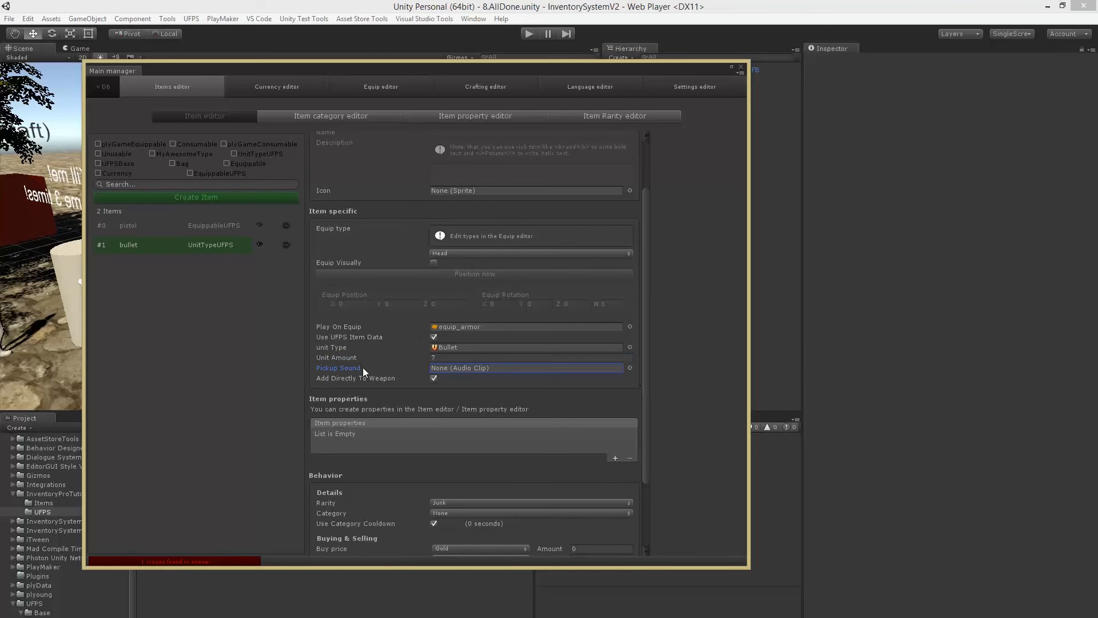
scroll(355, 359, "down", 3)
left_click(337, 306)
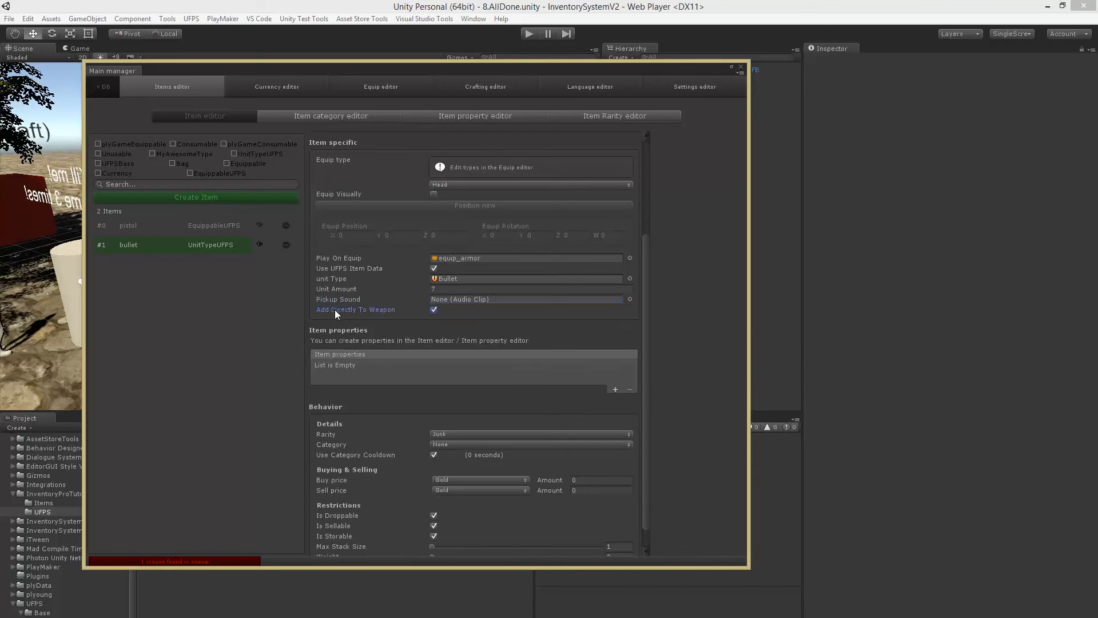
scroll(404, 308, "down", 1)
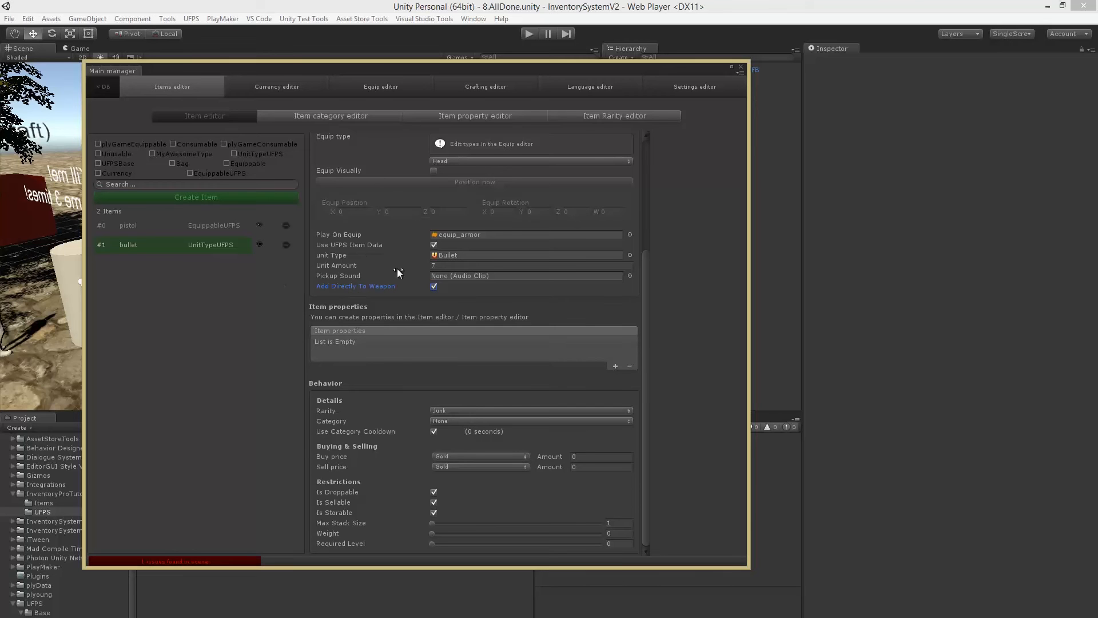
left_click(434, 286)
left_click(328, 411)
left_click(336, 422)
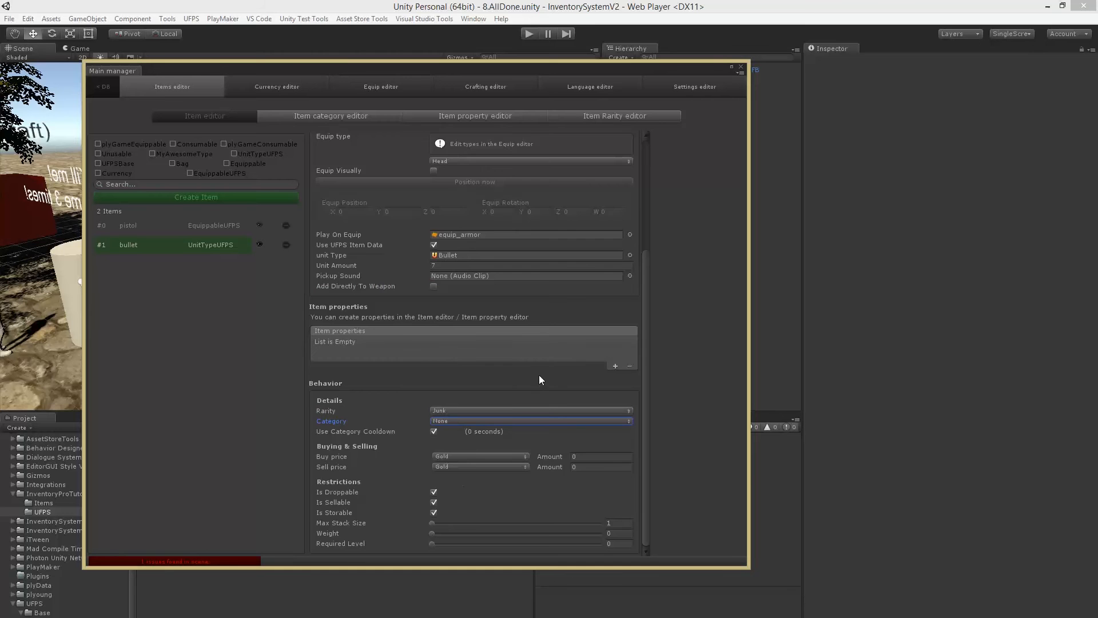
scroll(539, 375, "up", 5)
Step: Locate the bullet item's prefab, place it on the ground in the scene near the Bank cube, and raise it slightly
left_click_drag(644, 71, 817, 92)
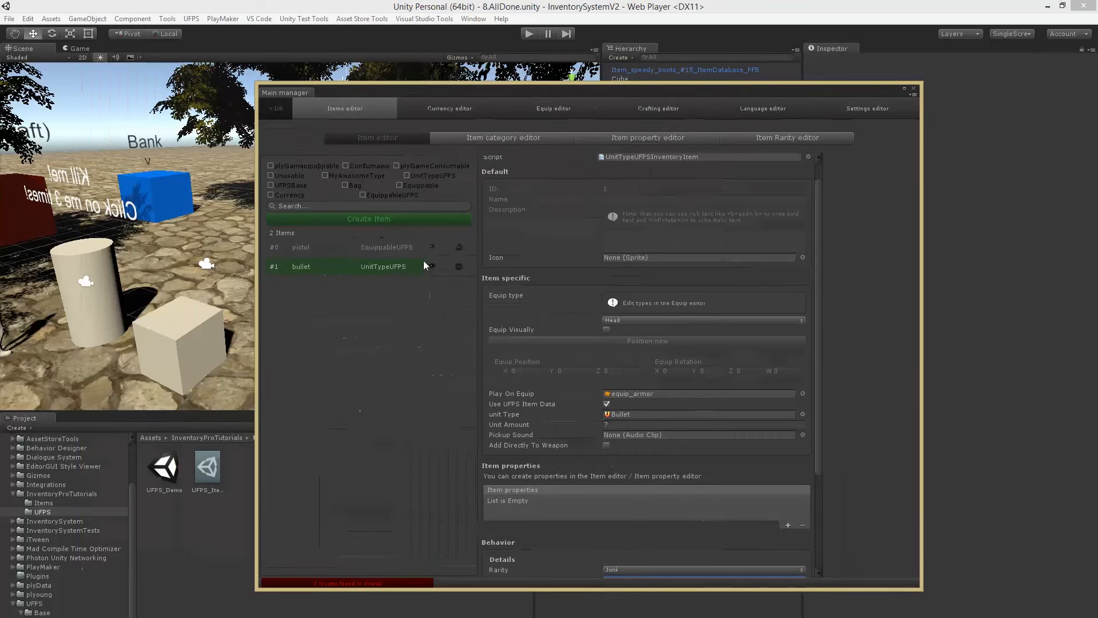
left_click(432, 266)
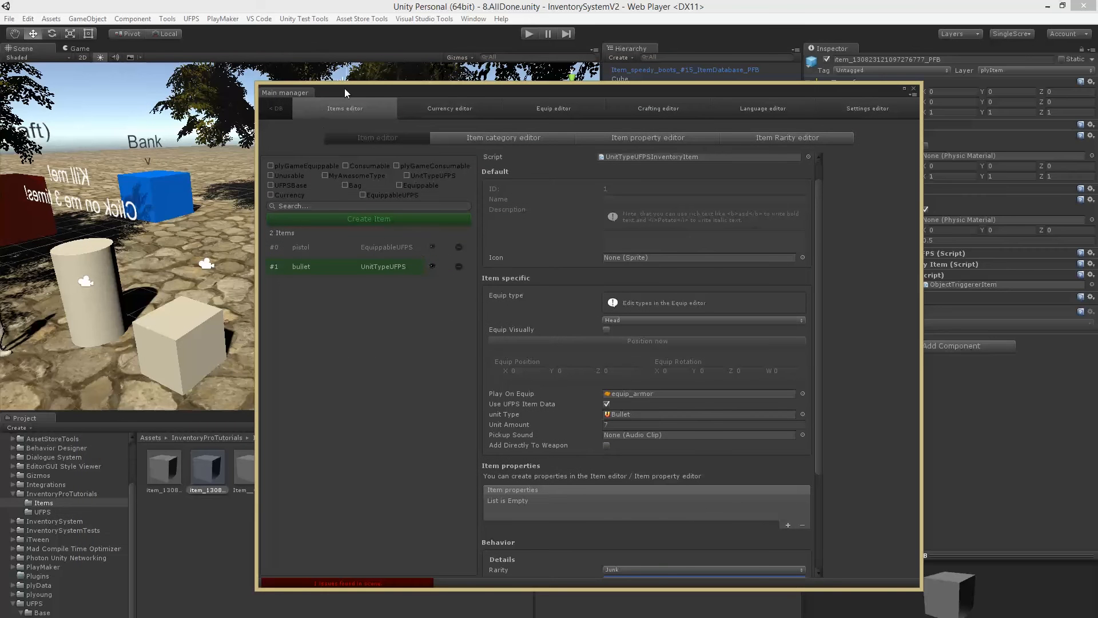
left_click_drag(345, 88, 535, 104)
left_click_drag(191, 444, 235, 245)
left_click_drag(230, 202, 230, 189)
Step: Locate the pistol item's prefab and place it beside the bullet cube at about X -1.58, Y 0.58, Z -1.98
left_click(575, 265)
left_click(623, 262)
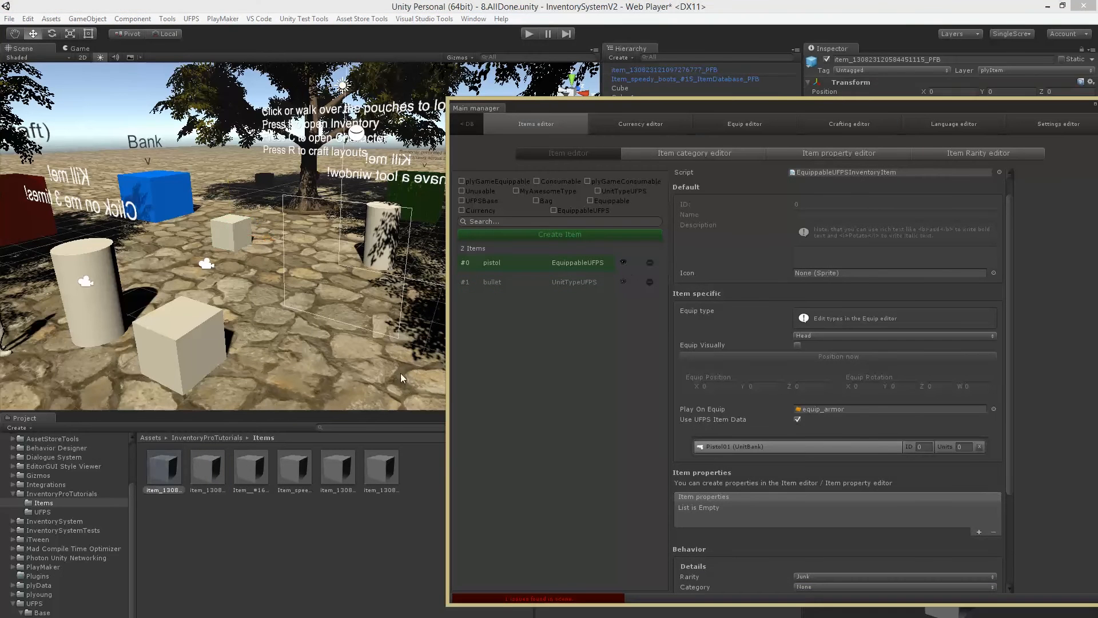
left_click_drag(171, 460, 259, 279)
left_click_drag(255, 238, 258, 219)
Step: Save the scene with the placed items and close the Main manager window
left_click_drag(733, 110, 473, 100)
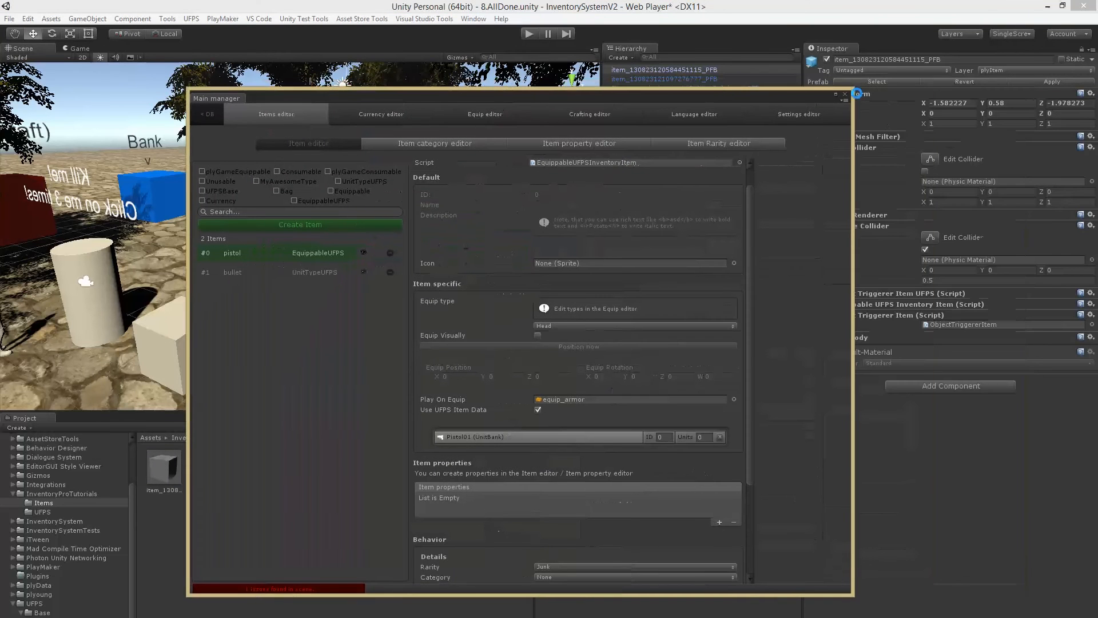
key("ctrl+s")
left_click(846, 95)
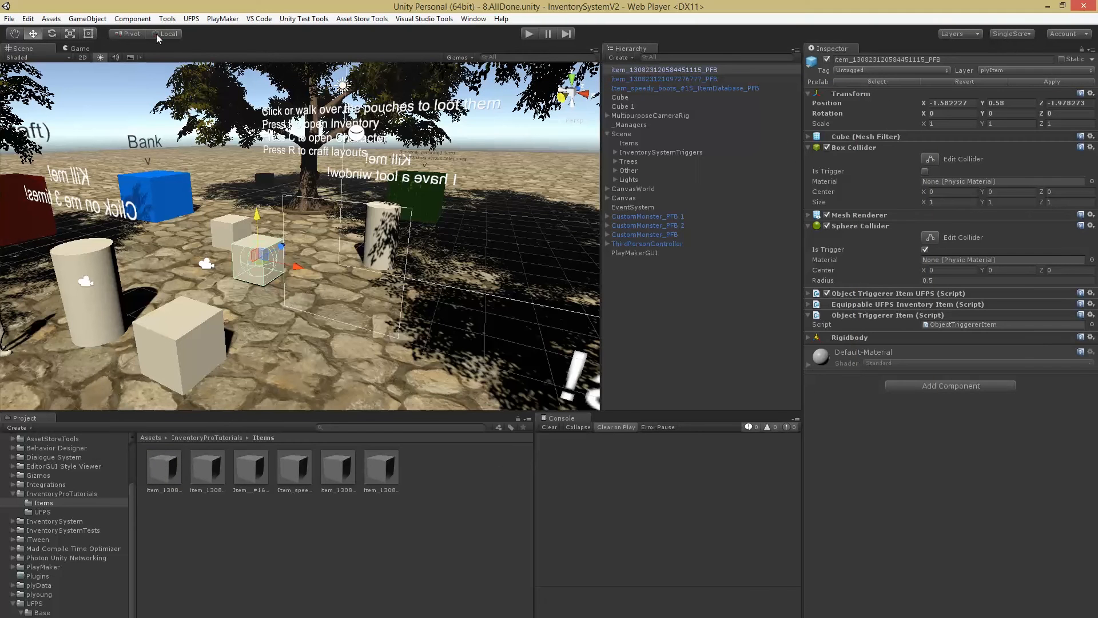
Step: Play the UFPS_Demo scene, try to pick up the pistol item's white box, and stop the game
left_click(529, 34)
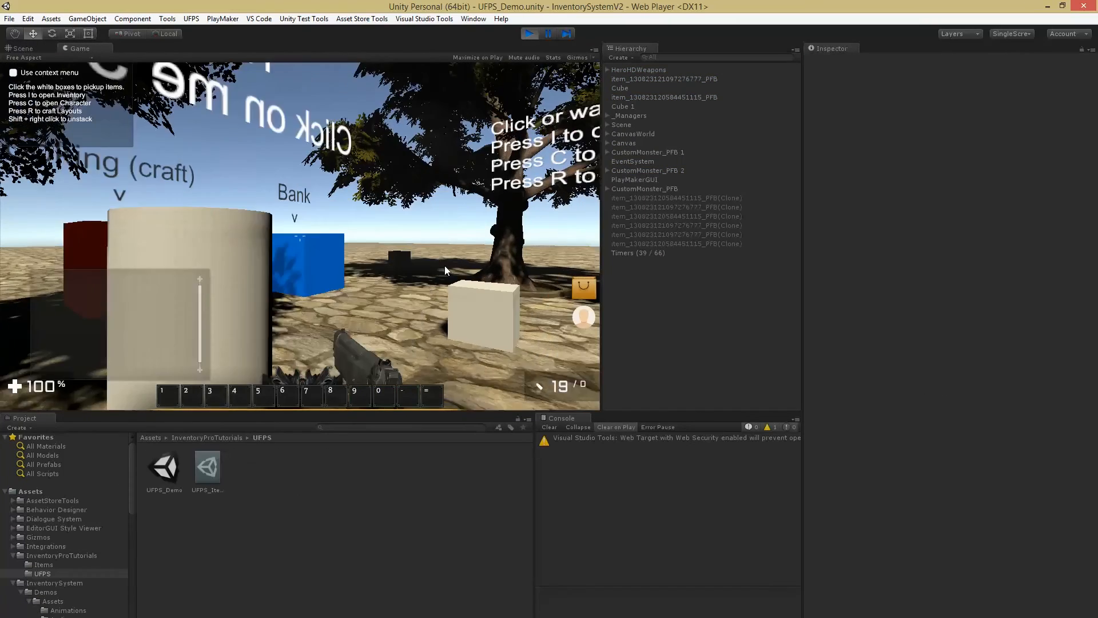
left_click(400, 263)
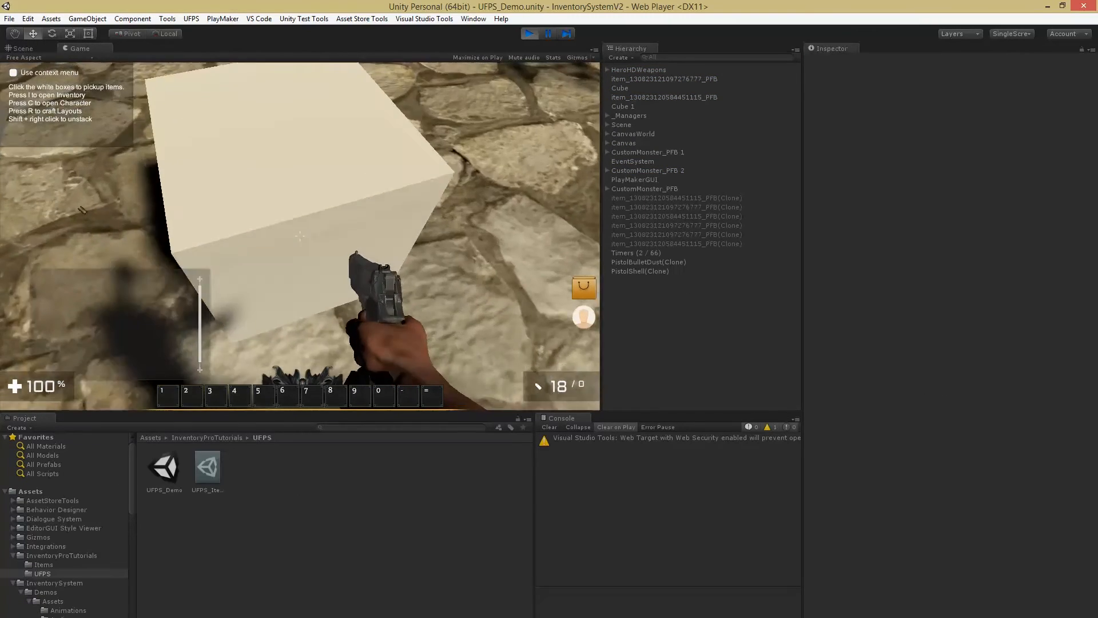
left_click(300, 235)
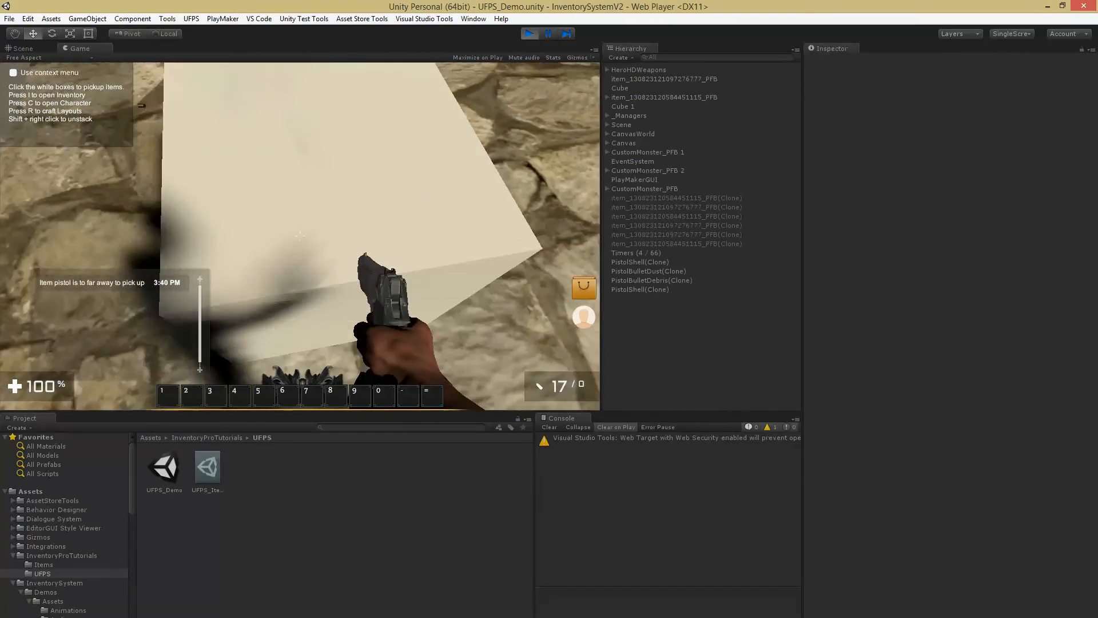
left_click(300, 236)
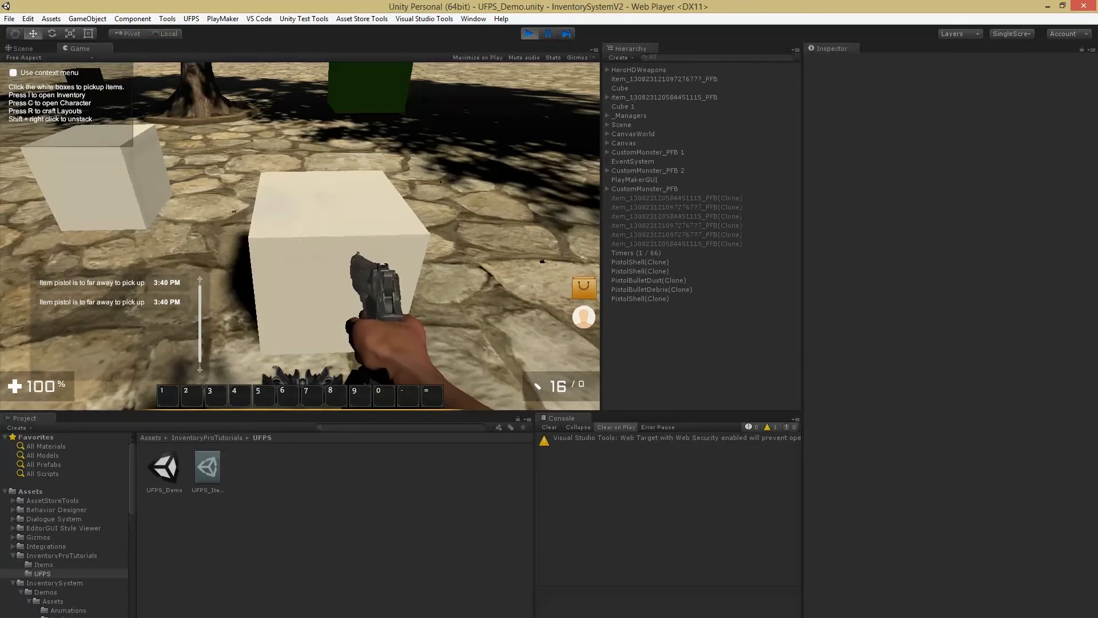
key("ctrl+p")
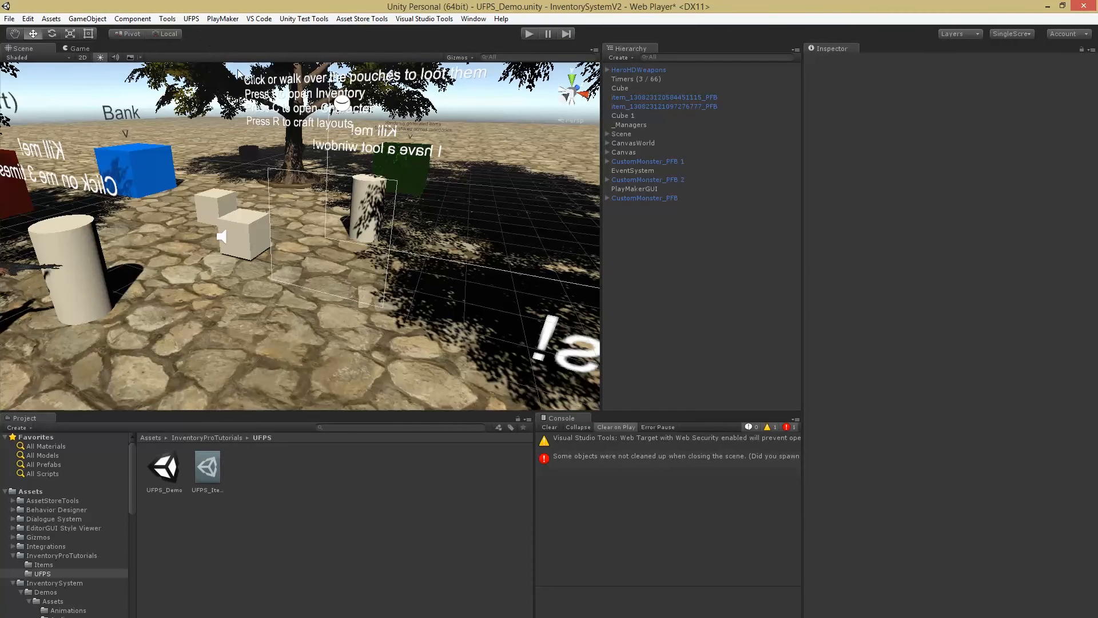
Step: Reopen the Inventory Pro main editor with the UFPS item database and show the Pickup & usage settings
left_click(167, 18)
mouse_move(162, 33)
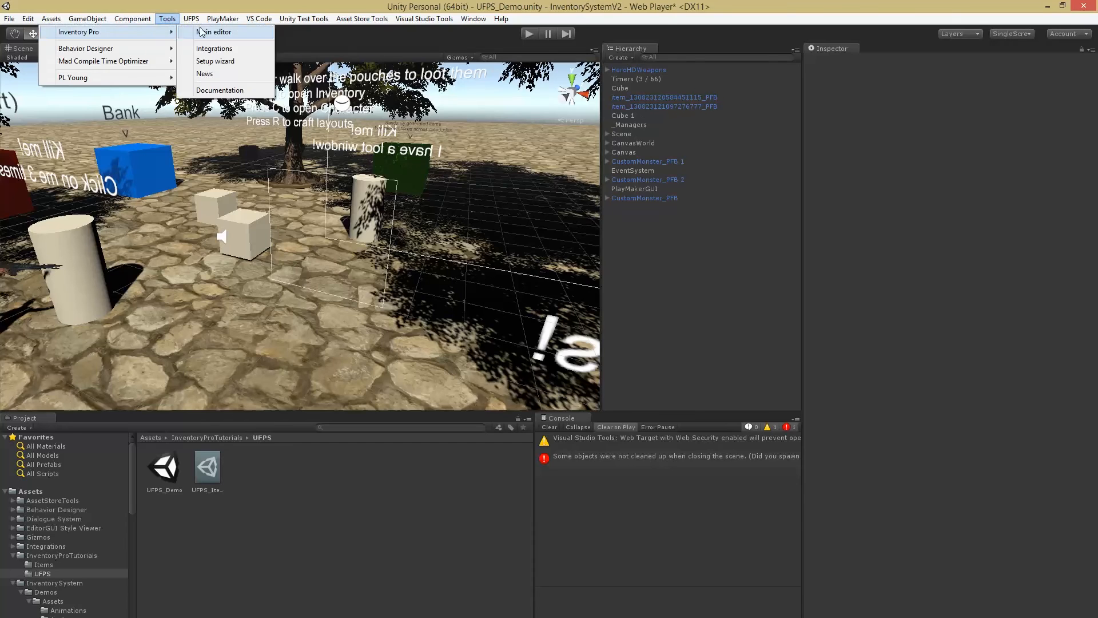
left_click(201, 32)
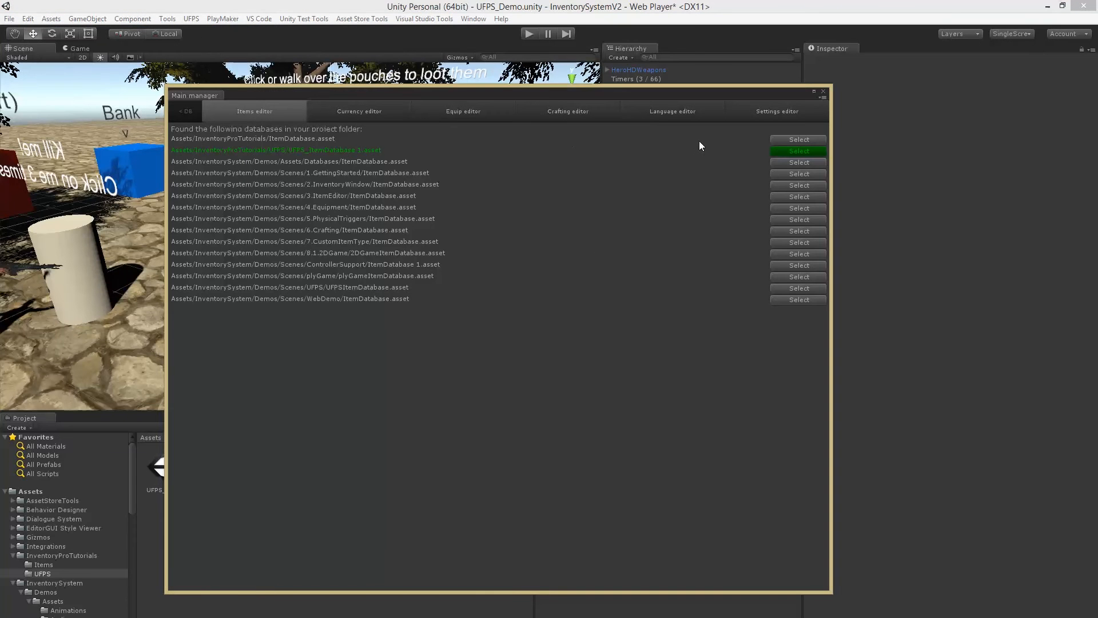
left_click(791, 151)
left_click(769, 110)
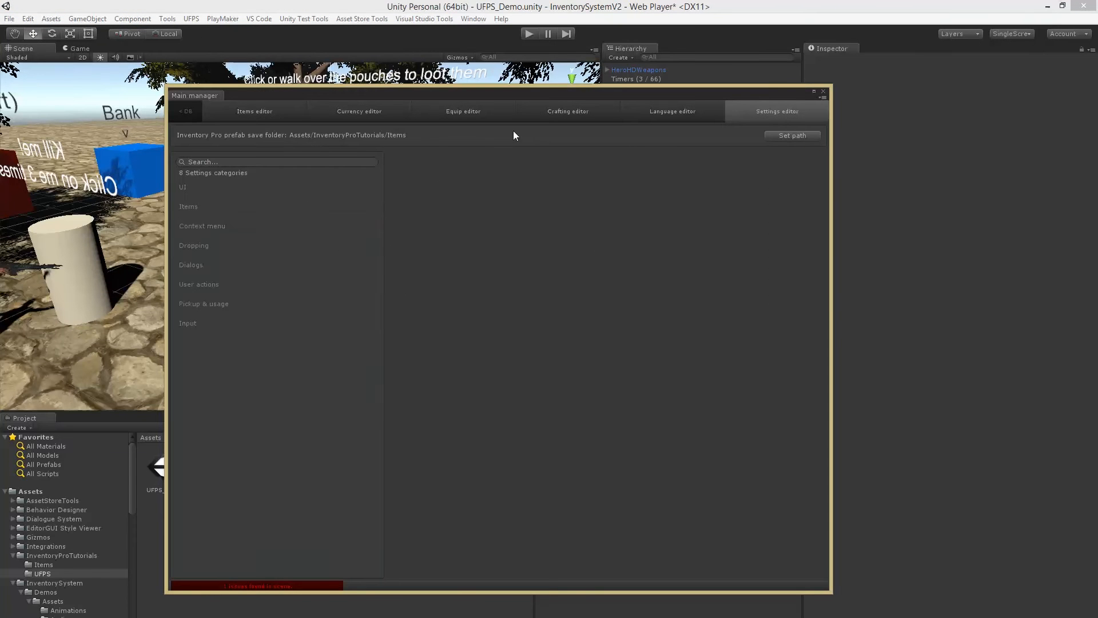
left_click(207, 285)
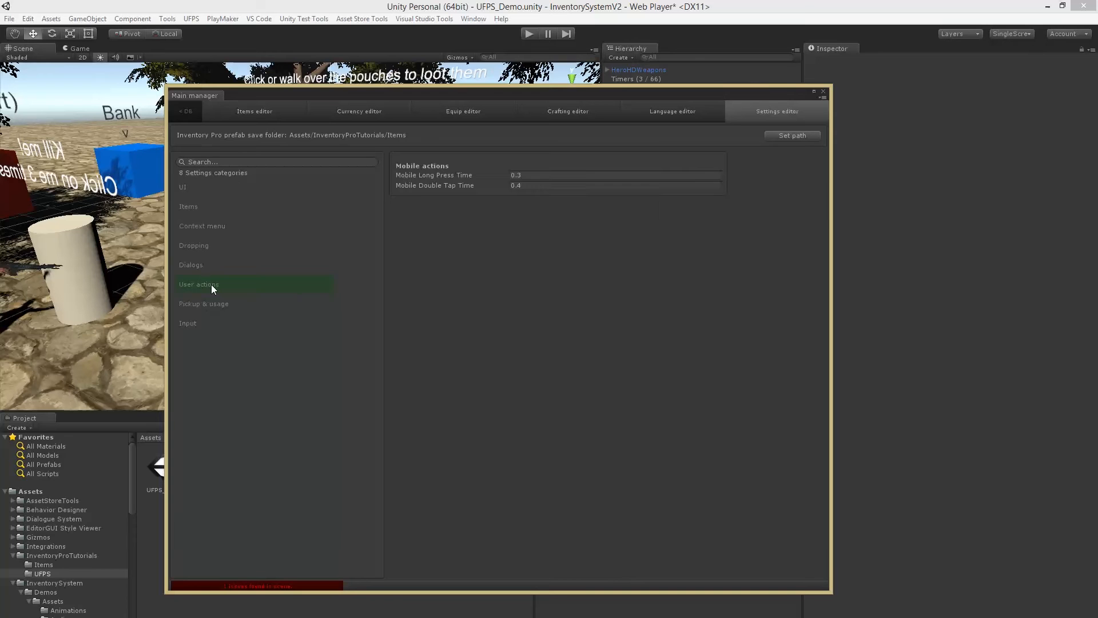
left_click(201, 304)
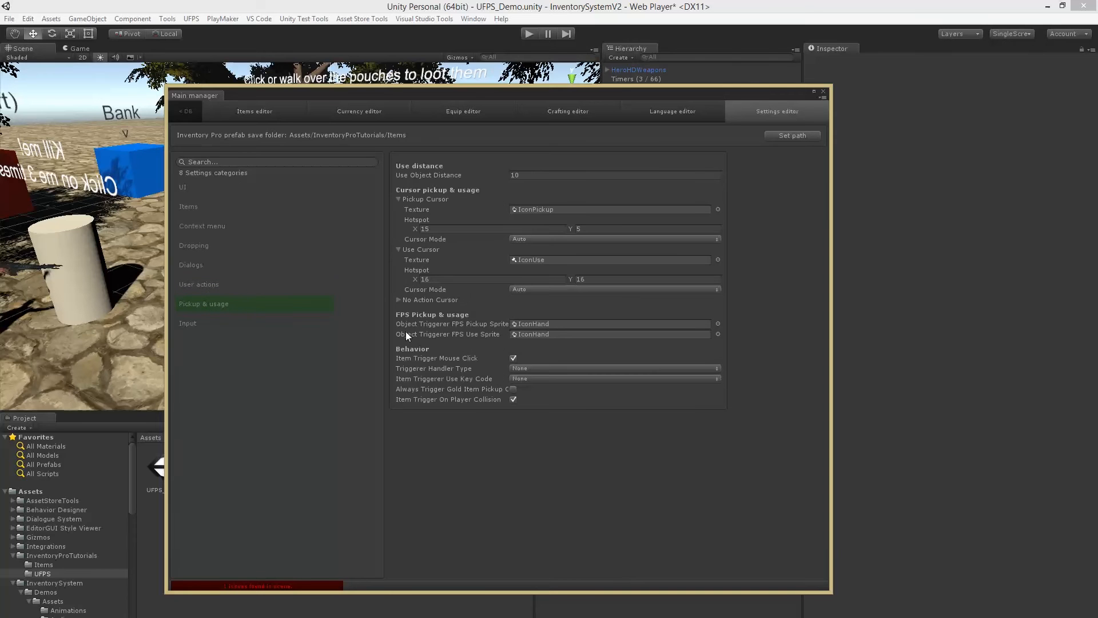
Step: Disable Item Trigger Mouse Click and set the Triggerer Handler Type to Raycast From Camera
left_click(411, 358)
left_click(513, 358)
left_click(457, 368)
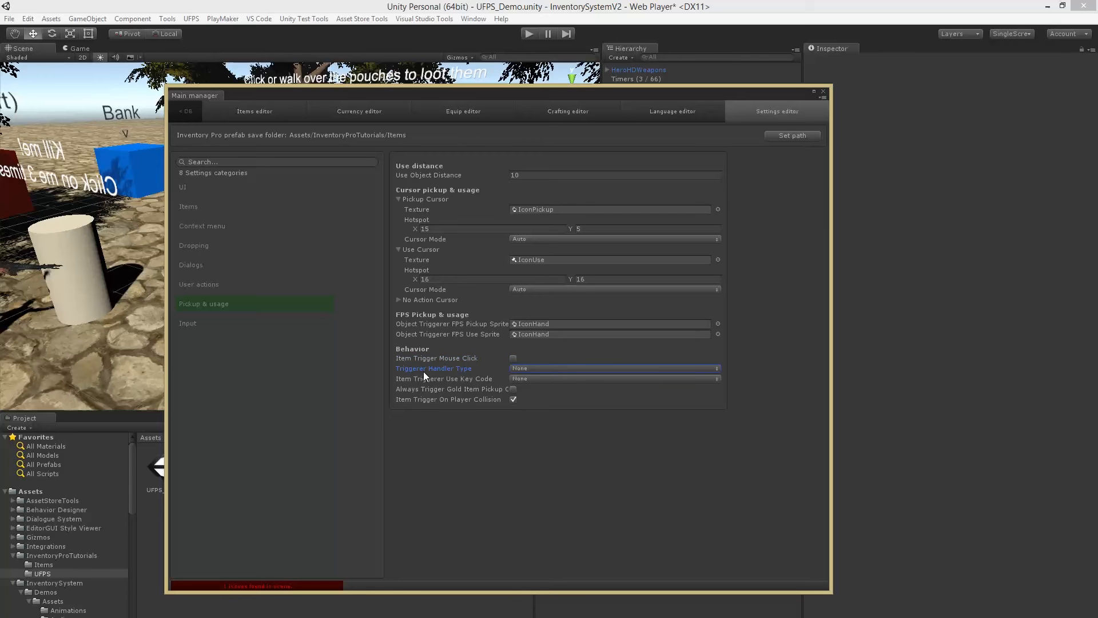
mouse_move(401, 371)
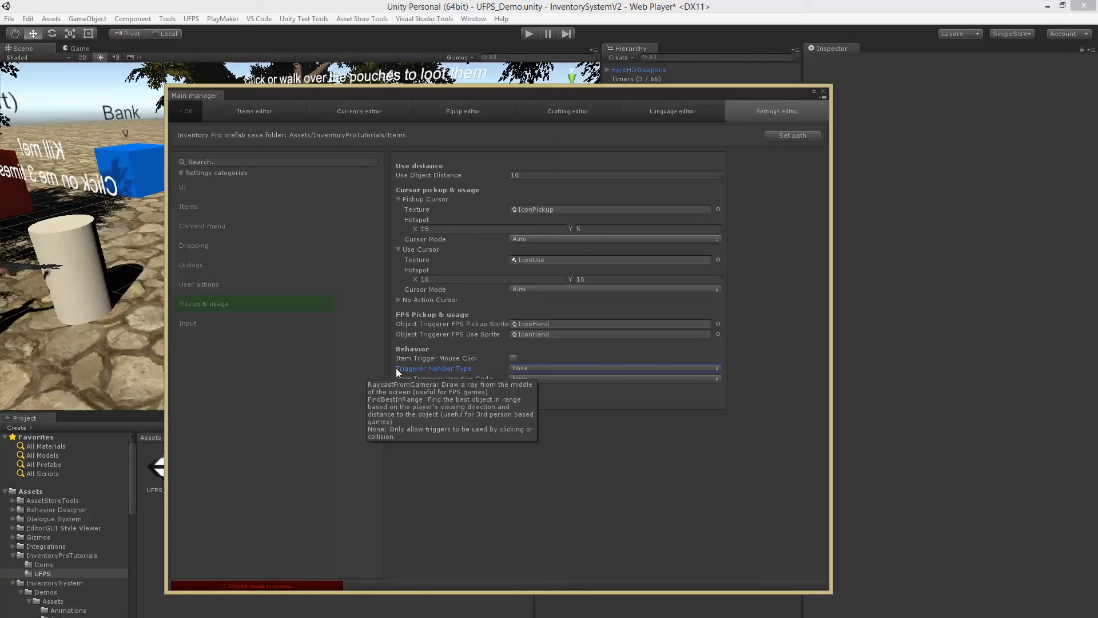
left_click(531, 369)
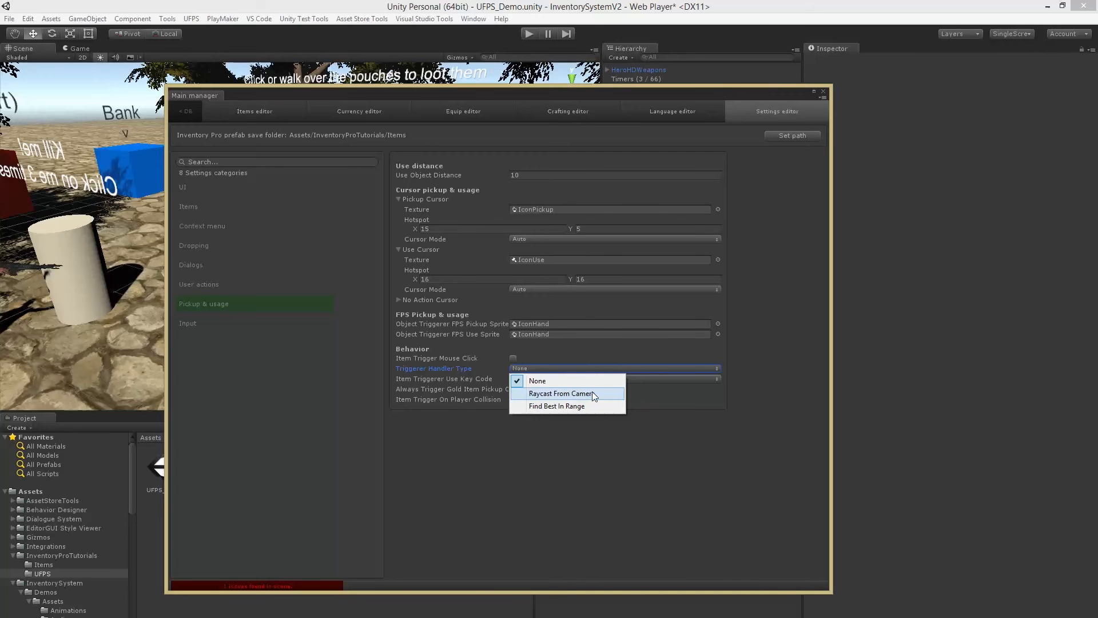
left_click(532, 395)
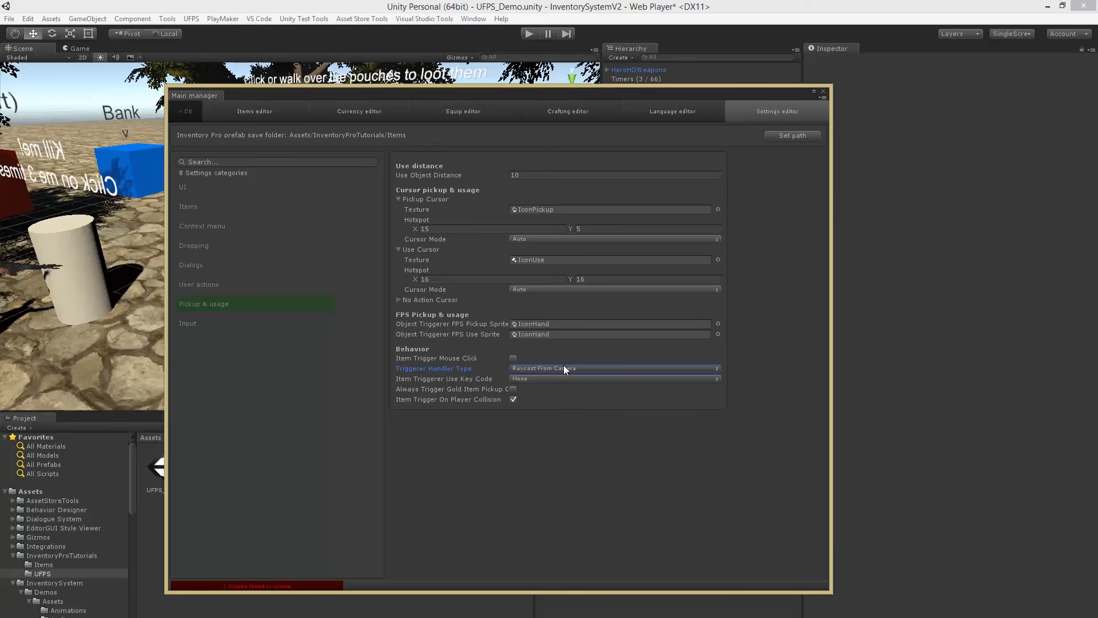
Step: Set the Item Triggerer Use Key Code to F and widen the Main manager window
left_click(474, 379)
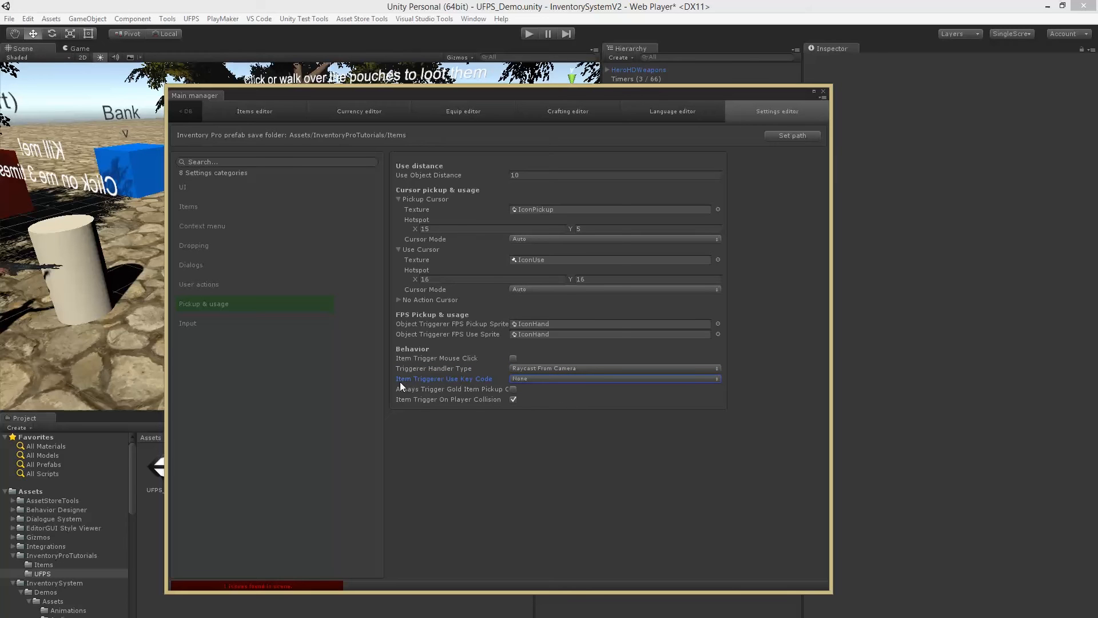
left_click(534, 378)
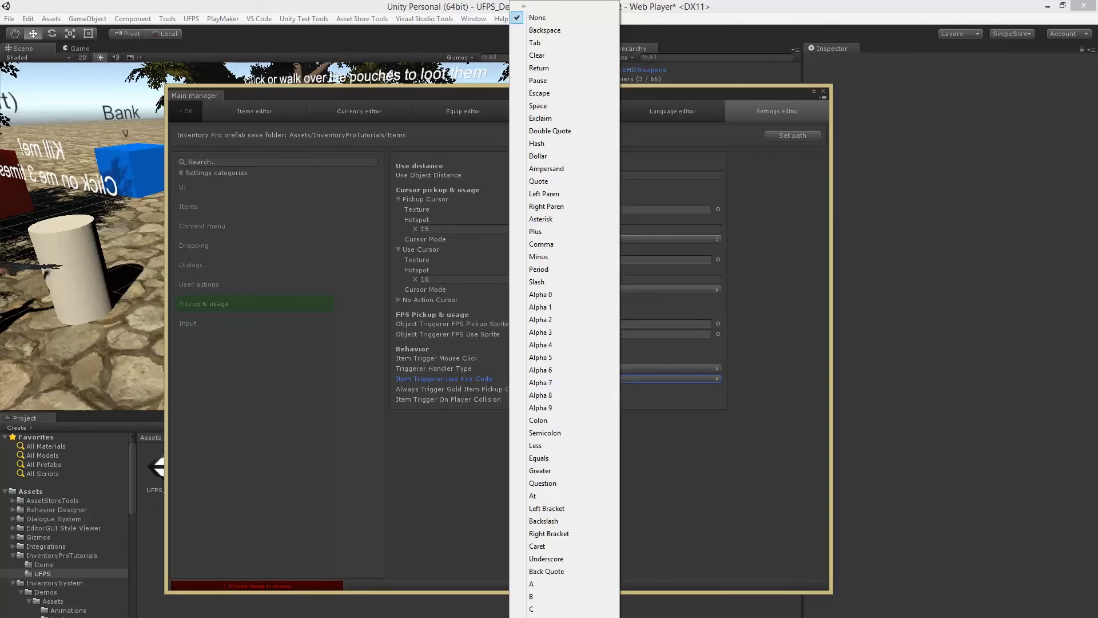
left_click(535, 617)
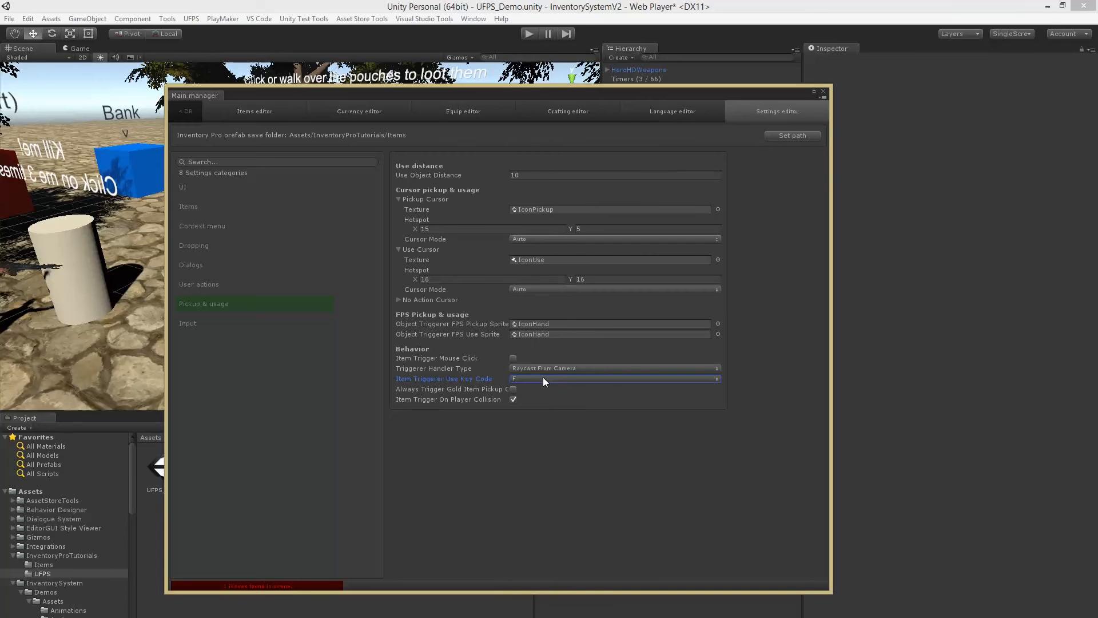
left_click(461, 368)
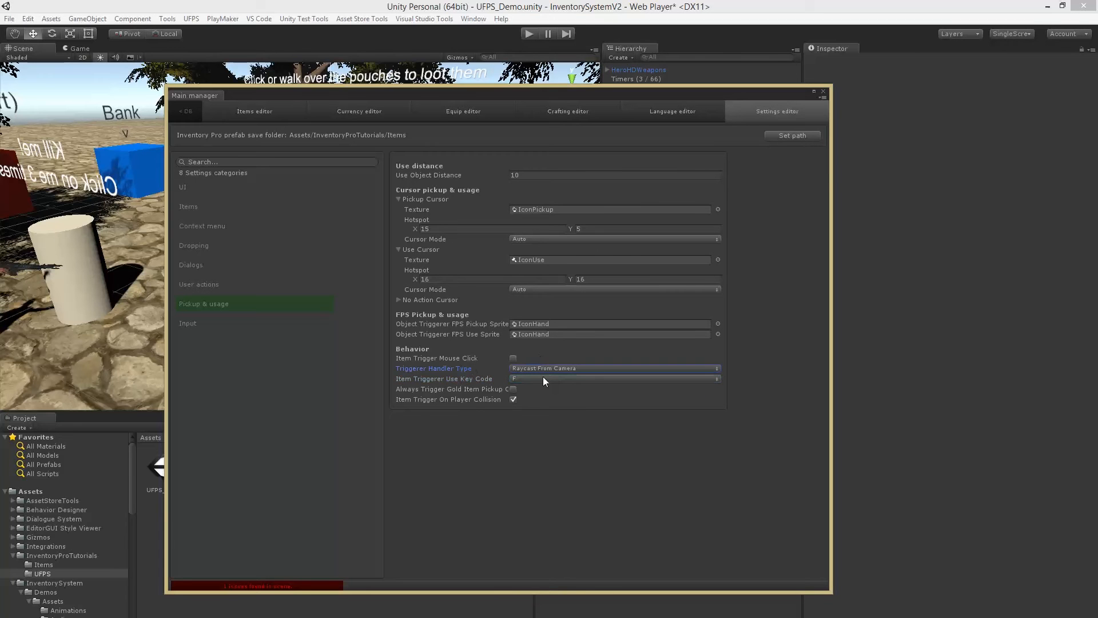
left_click(408, 390)
left_click_drag(997, 425, 1003, 425)
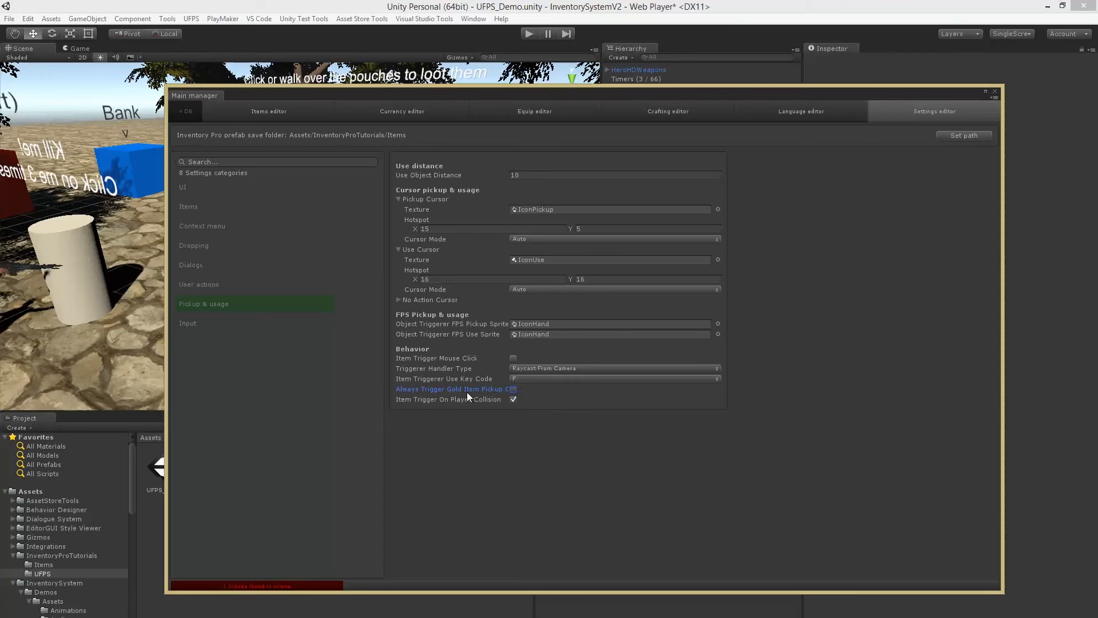
Step: Disable Item Trigger On Player Collision, save the changes, and close the Main manager window
left_click(513, 400)
left_click(513, 389)
left_click(513, 400)
left_click(514, 390)
left_click(513, 399)
key("ctrl+s")
left_click(996, 93)
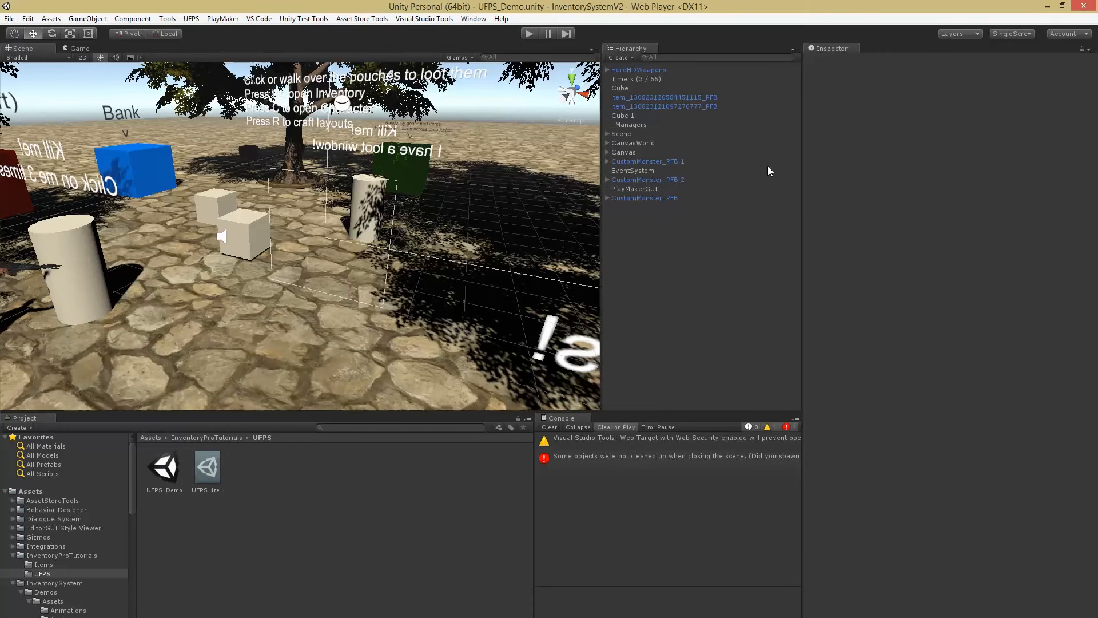
Step: Expand the Canvas object in the hierarchy and add a UI Panel as its child
left_click(608, 152)
left_click_drag(397, 164, 179, 241, "alt")
right_click_drag(180, 241, 144, 254)
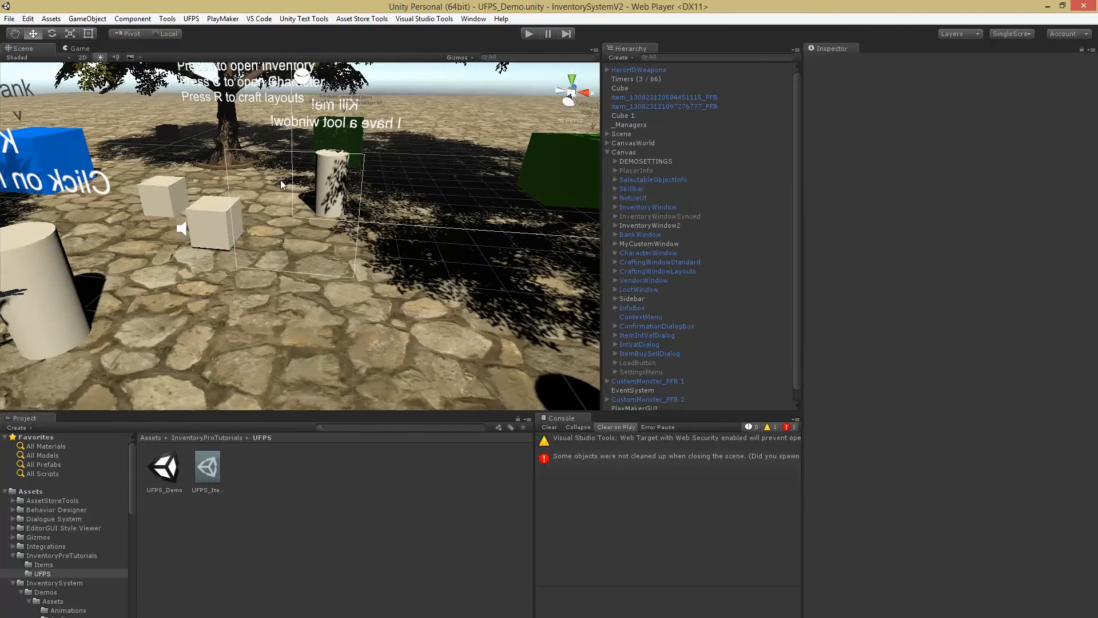
right_click_drag(281, 181, 219, 218)
right_click_drag(164, 242, 182, 215)
key("w")
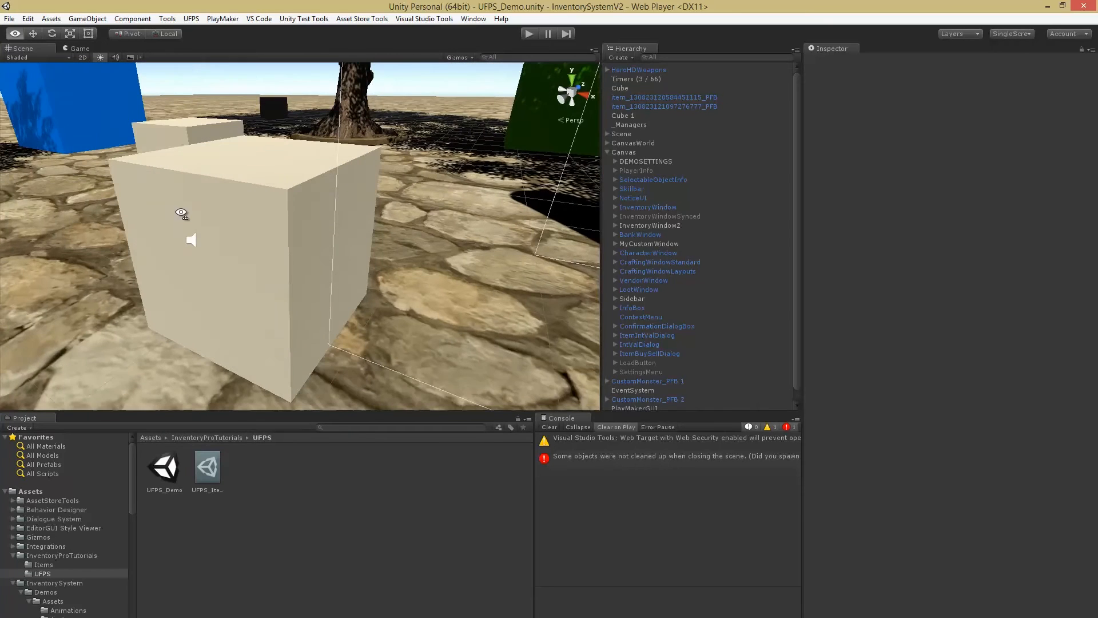
right_click_drag(283, 221, 267, 221)
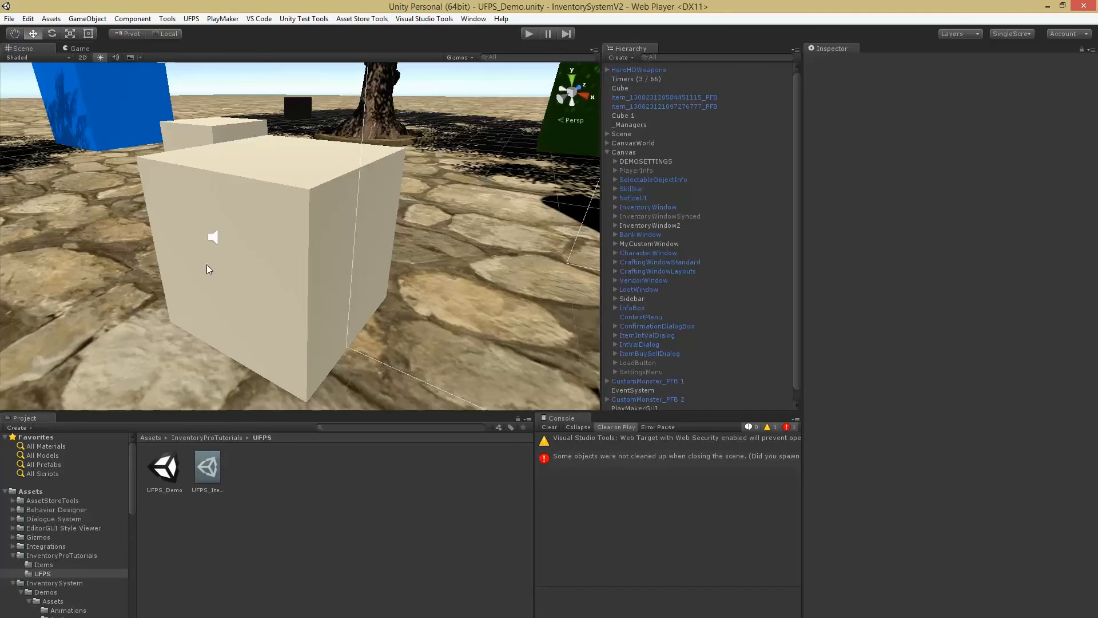
right_click(622, 152)
mouse_move(647, 322)
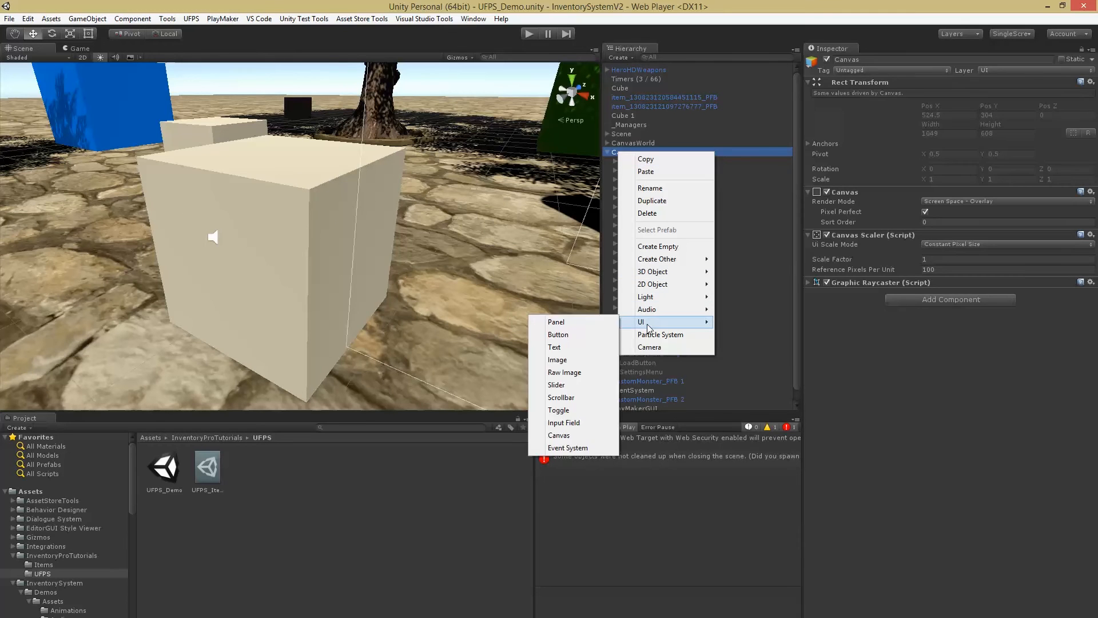
left_click(564, 324)
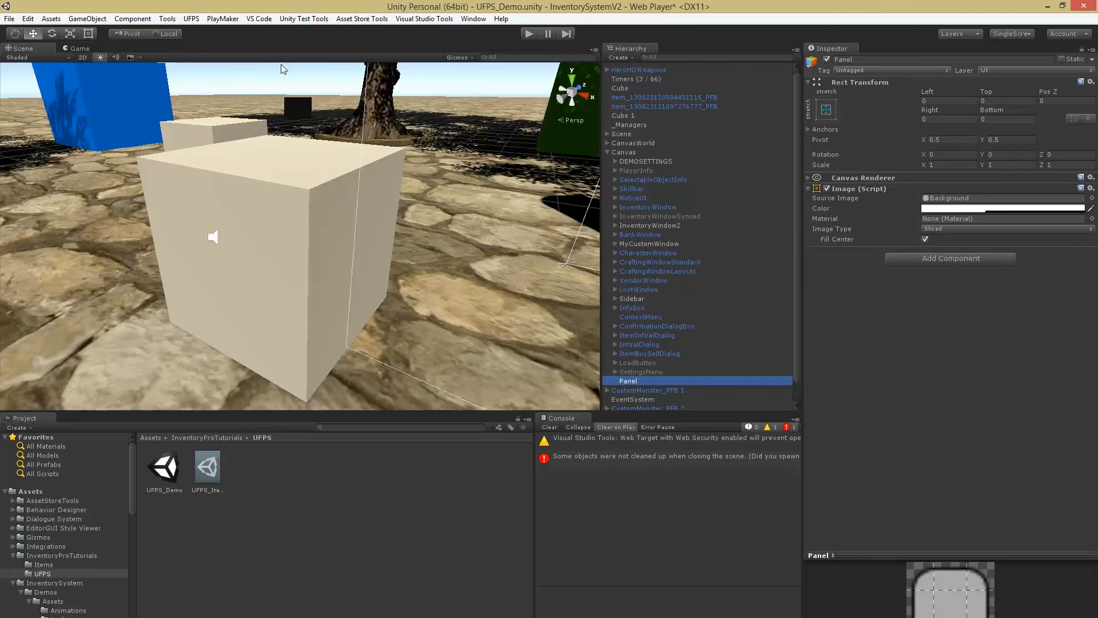
Step: Switch the scene to 2D with the Rect tool and anchor the new Panel to middle center
left_click(83, 58)
key("t")
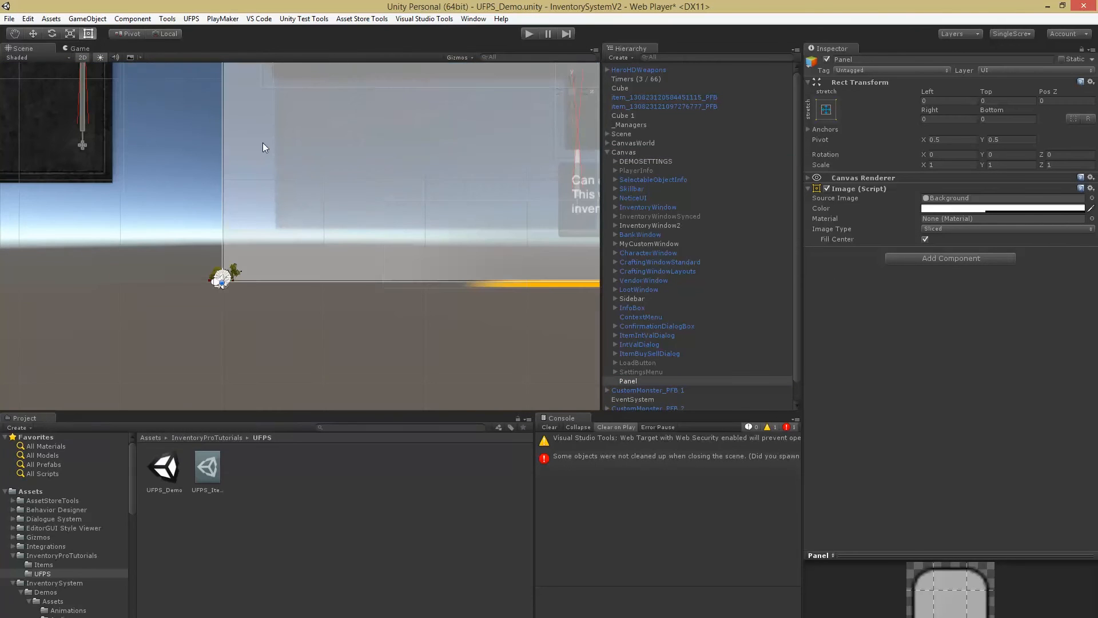
scroll(345, 203, "down", 5)
left_click(826, 110)
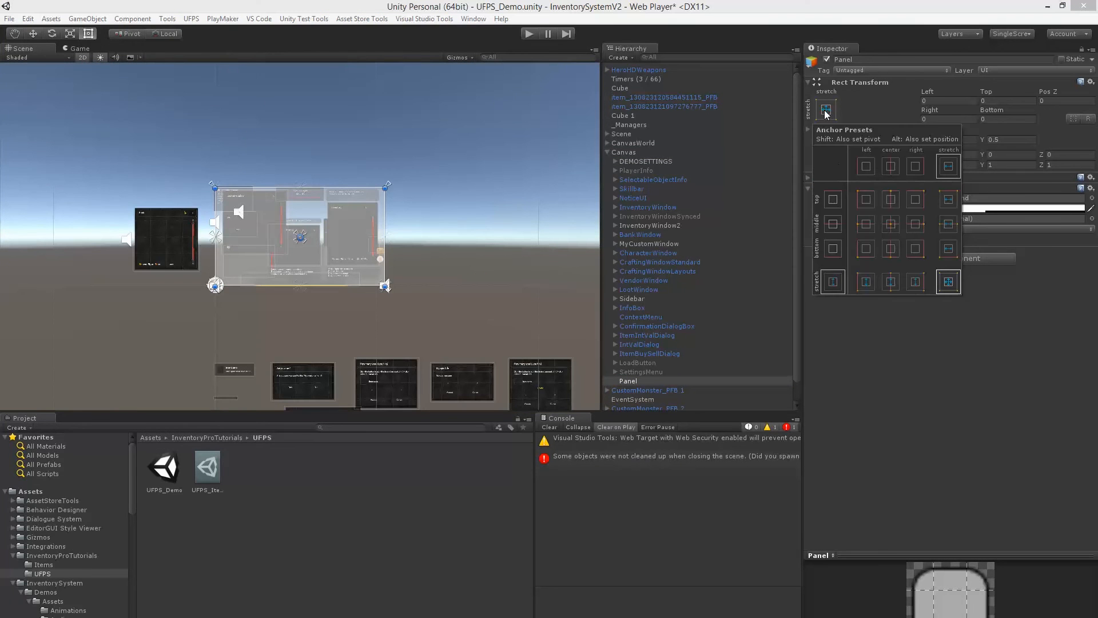
left_click(894, 223)
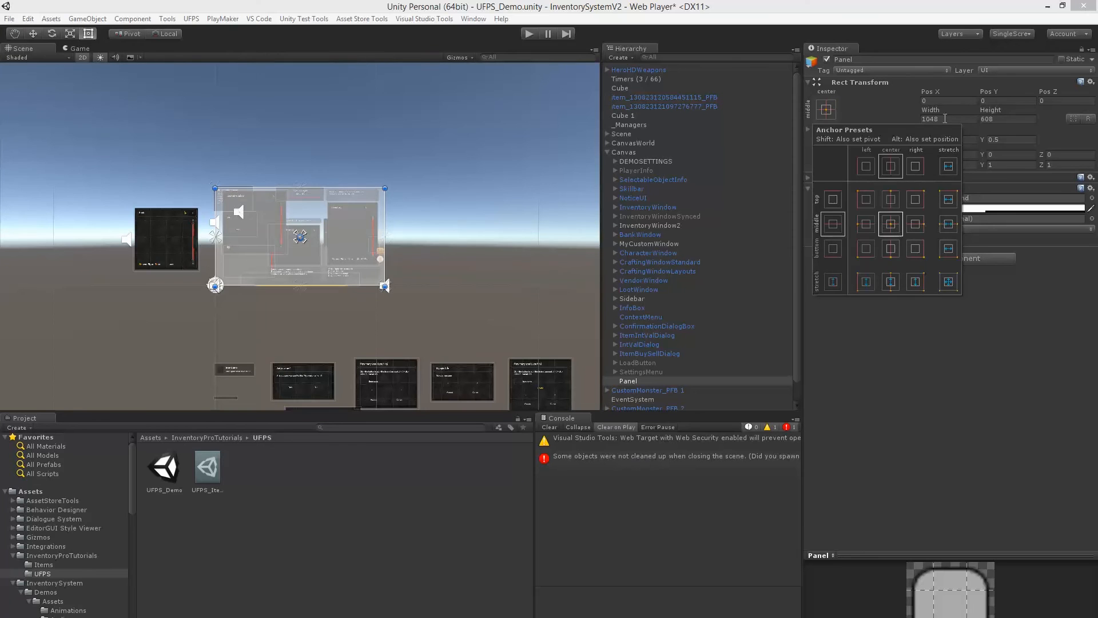
Step: Set the Panel's width and height to 50 each
left_click(927, 119)
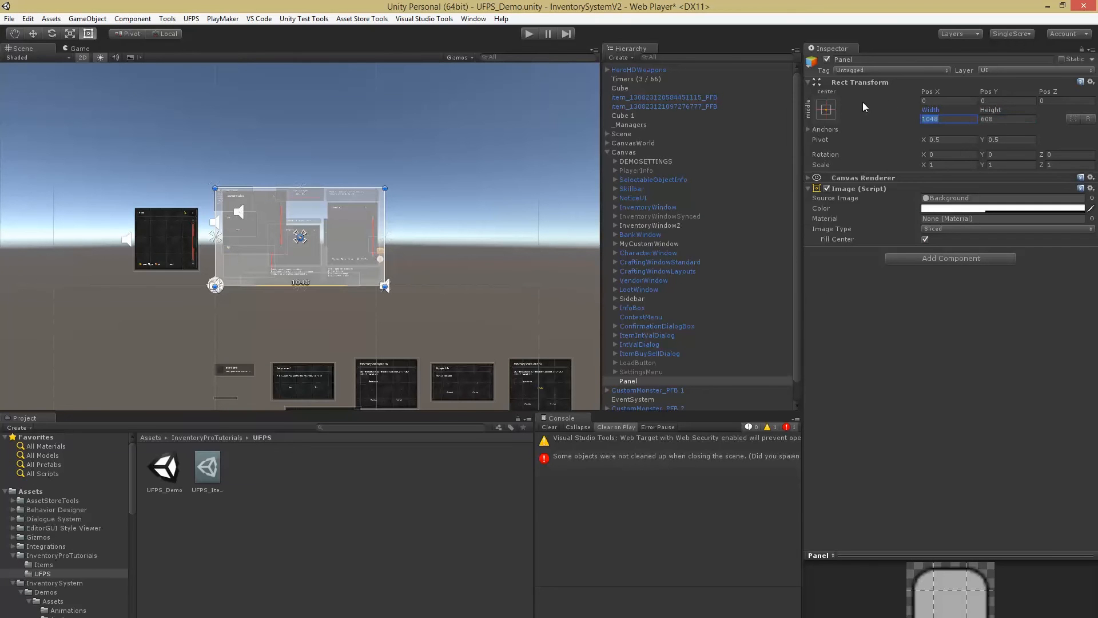
type("50")
key("Tab")
type("50")
key("Return")
scroll(356, 166, "up", 10)
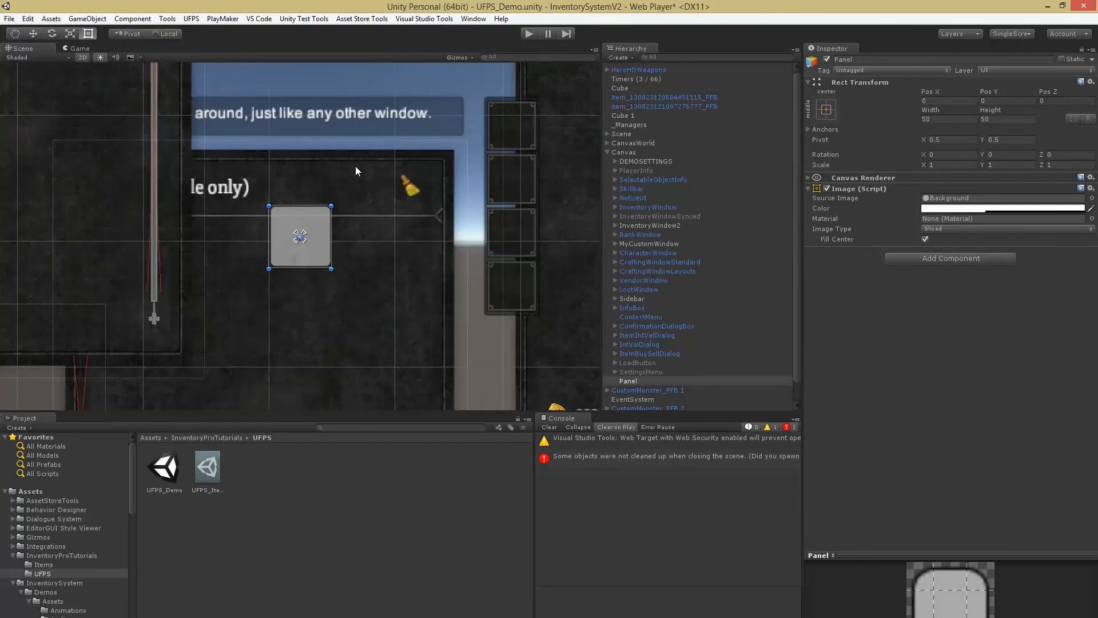
scroll(356, 166, "up", 5)
scroll(632, 360, "down", 1)
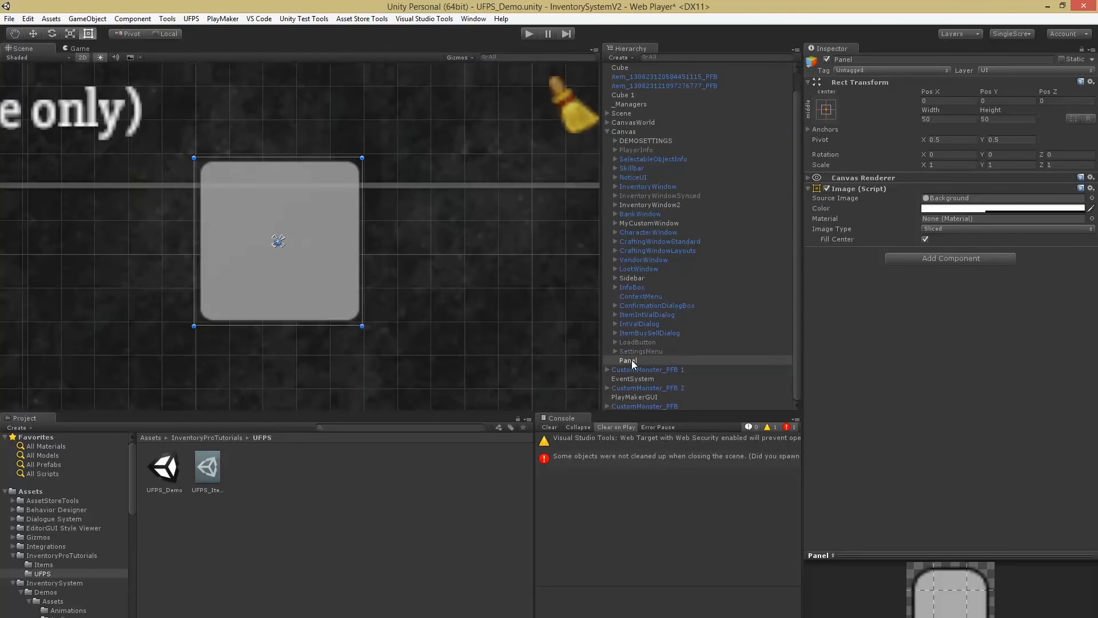
Step: Remove the Panel's Image component and add the Object trigger FPS UI component in its place
mouse_move(630, 359)
left_mouse_down()
mouse_move(649, 159)
mouse_move(629, 161)
mouse_move(632, 366)
left_mouse_up()
right_click(854, 191)
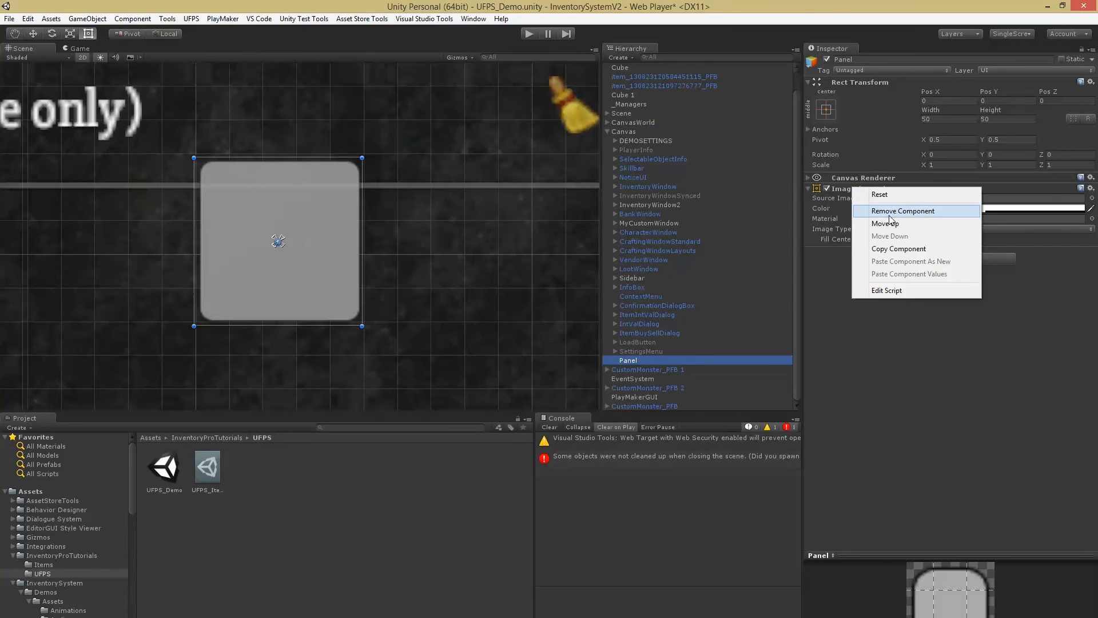
left_click(898, 209)
left_click(918, 193)
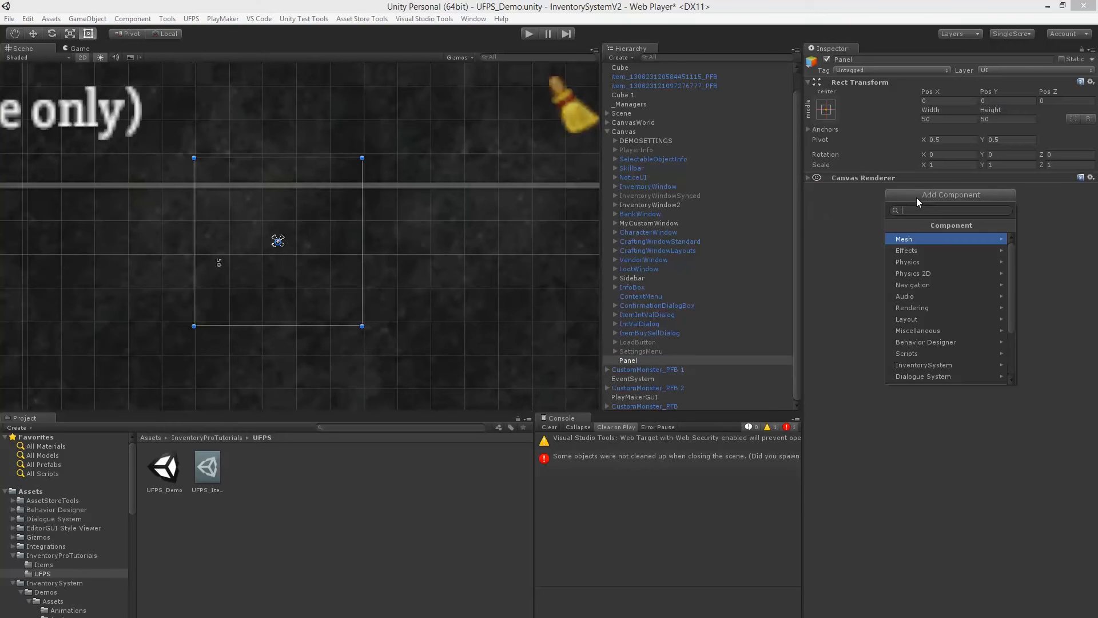
type("fps")
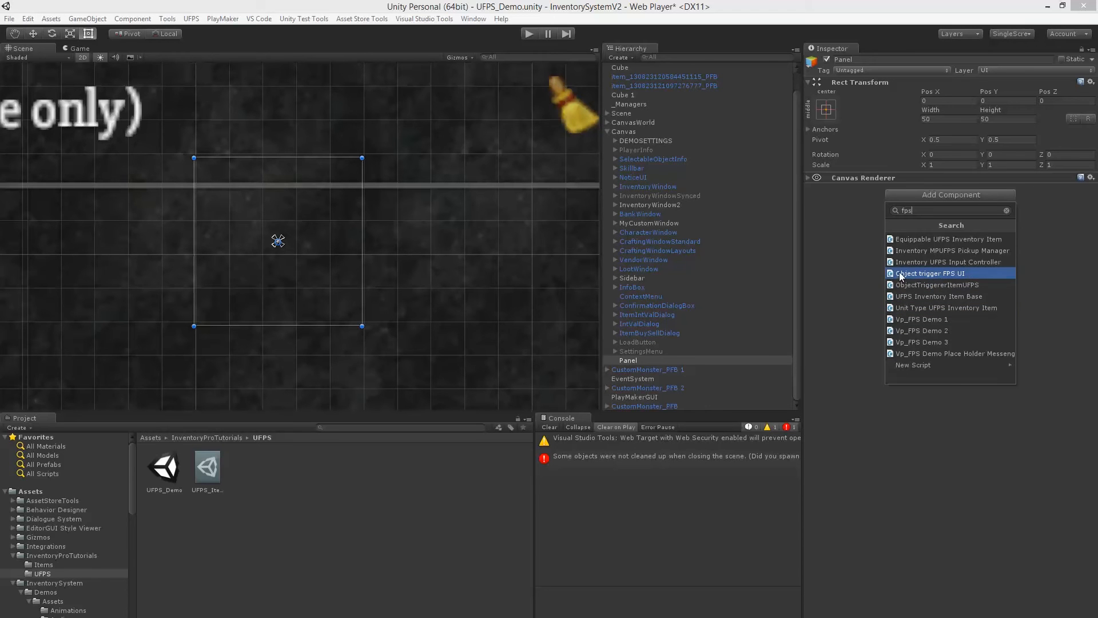
left_click(942, 273)
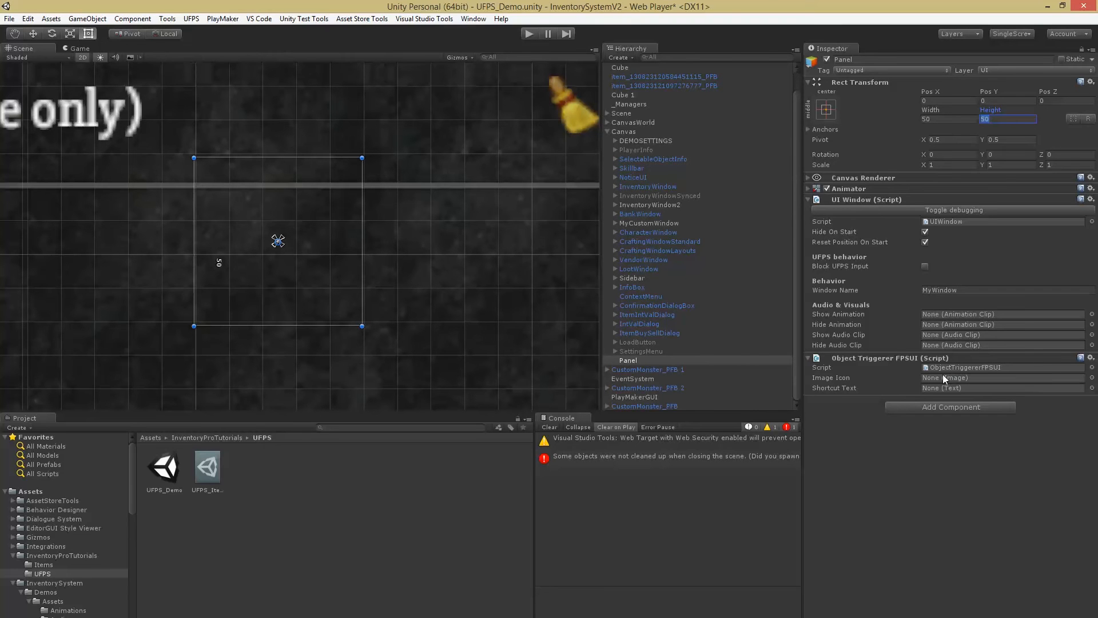
Step: Check the component's Image Icon and Shortcut Text references and add a UI Text object as a child of the Panel
left_click(835, 377)
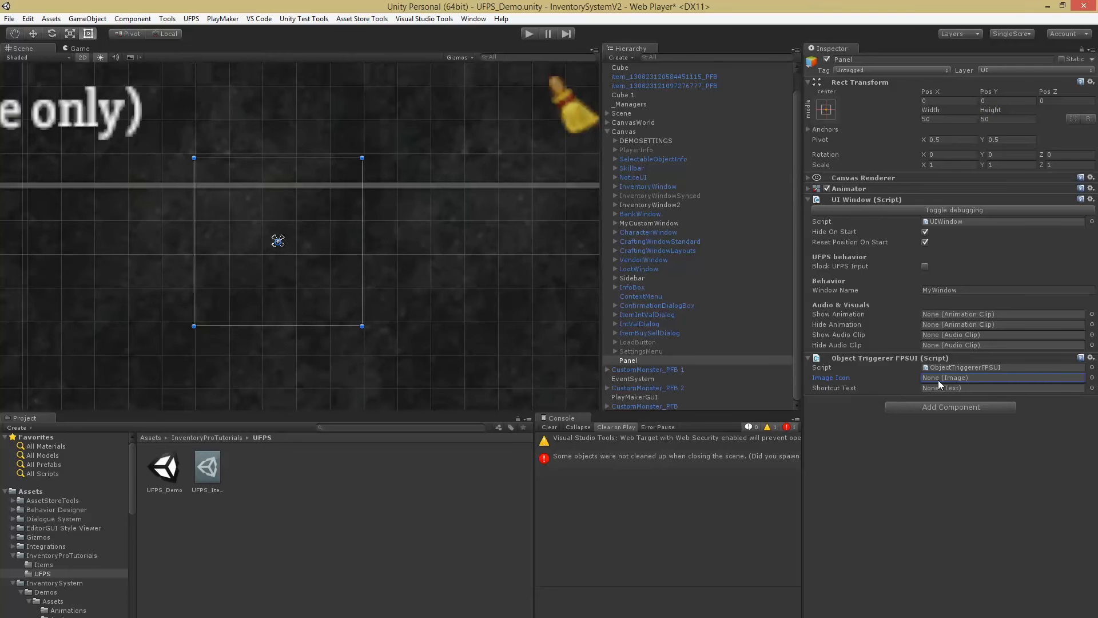
left_click(838, 388)
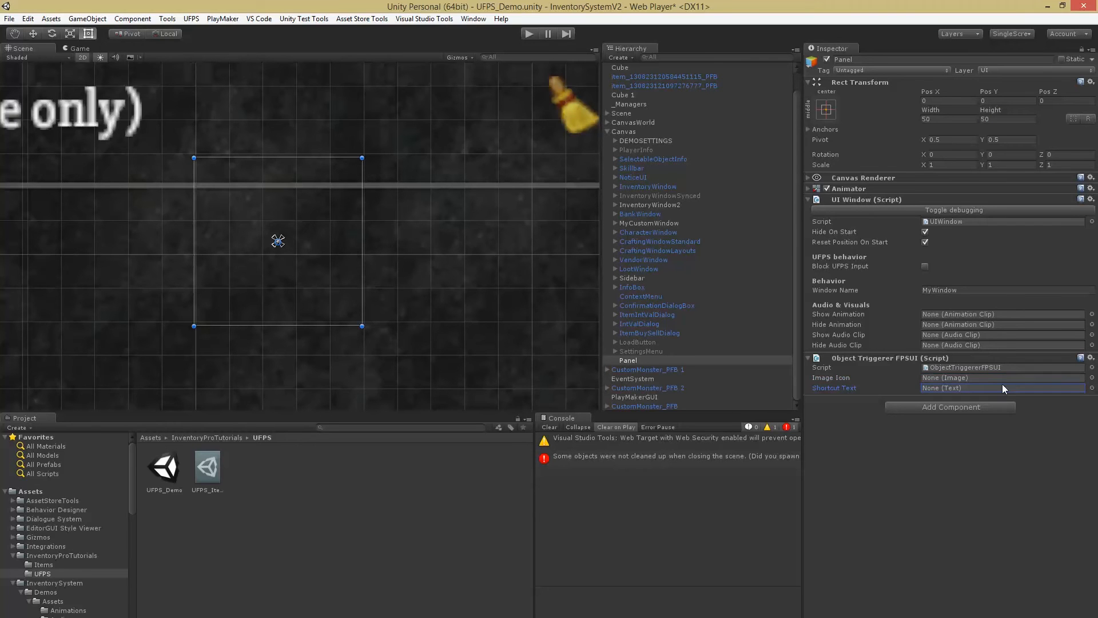
right_click(632, 358)
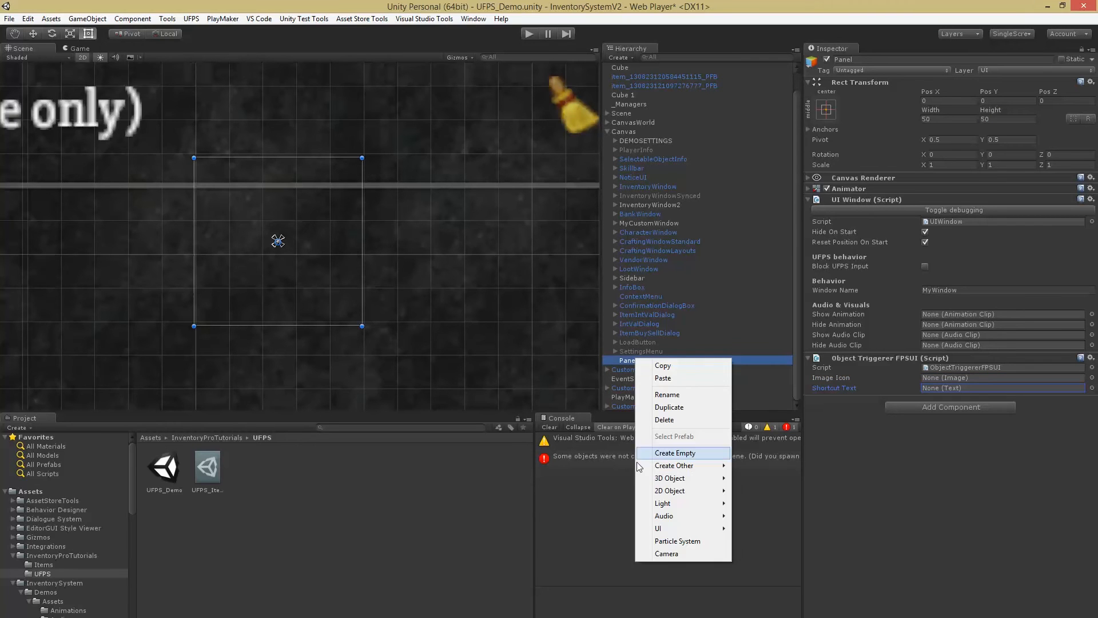
mouse_move(659, 528)
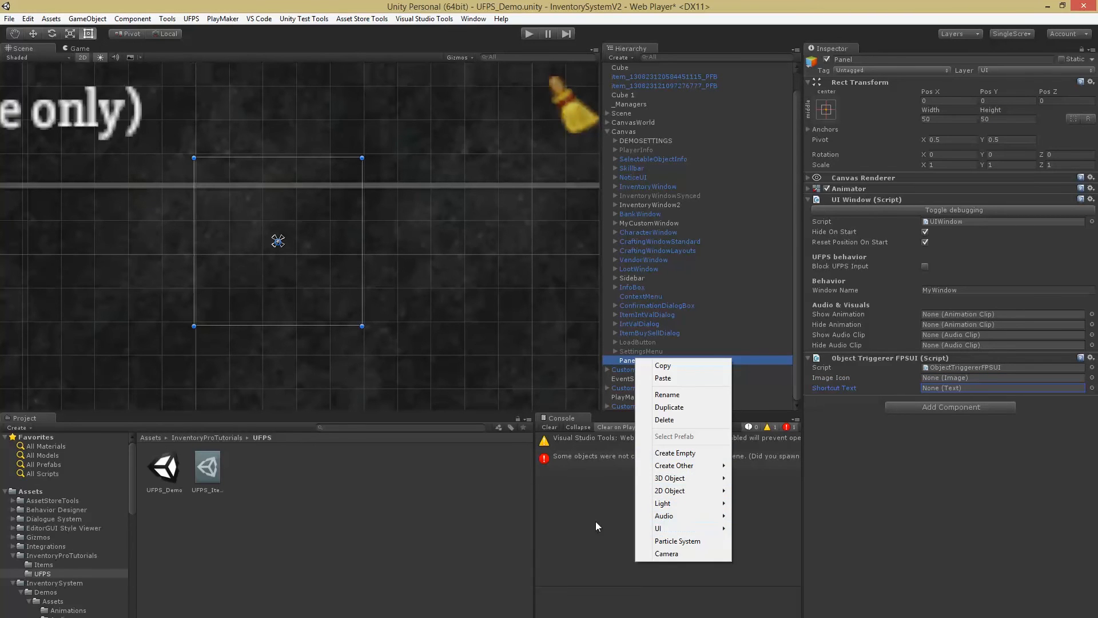
left_click(571, 553)
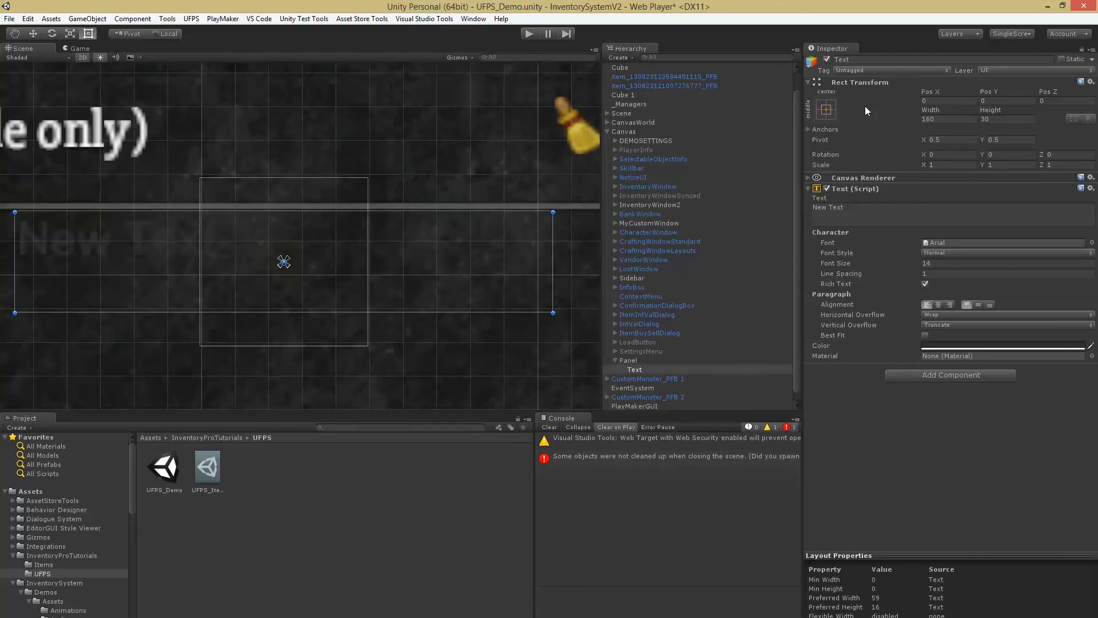
Step: Set the Text's width and height to 40, then fit it to the Panel's right half with a width of 25
left_click(948, 120)
type("0")
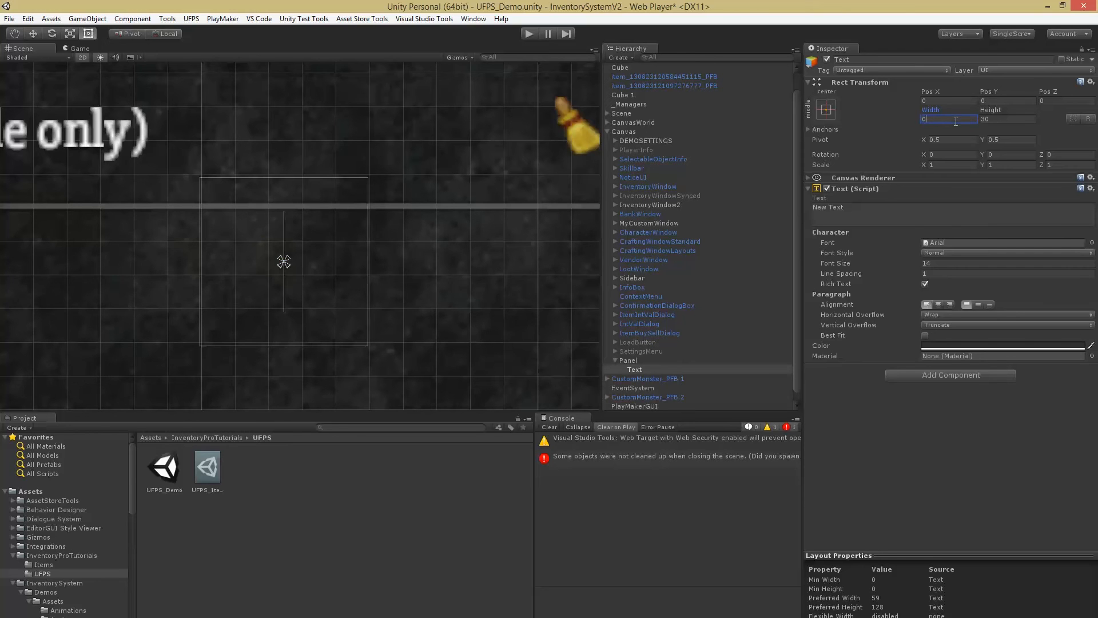
type("40")
key("Tab")
type("40")
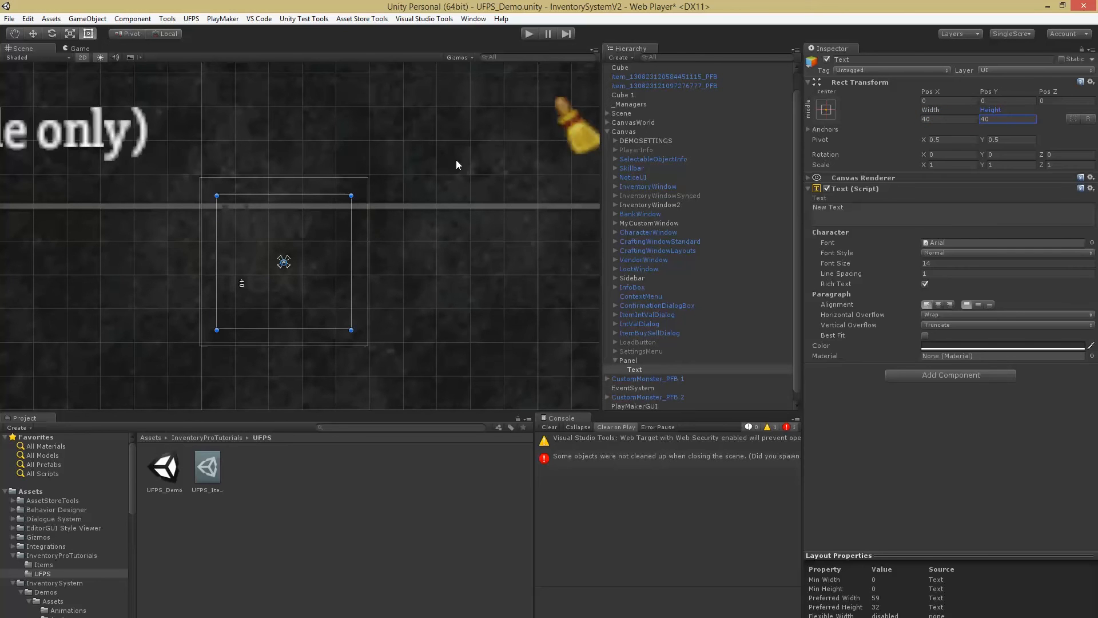
left_click_drag(212, 255, 278, 254)
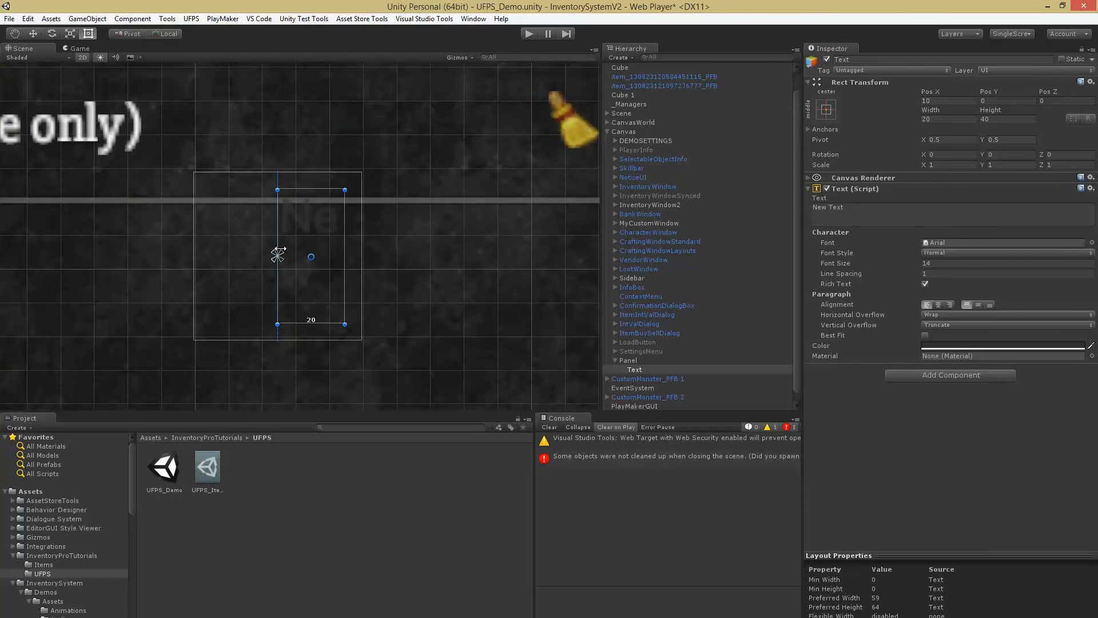
left_click_drag(344, 260, 363, 260)
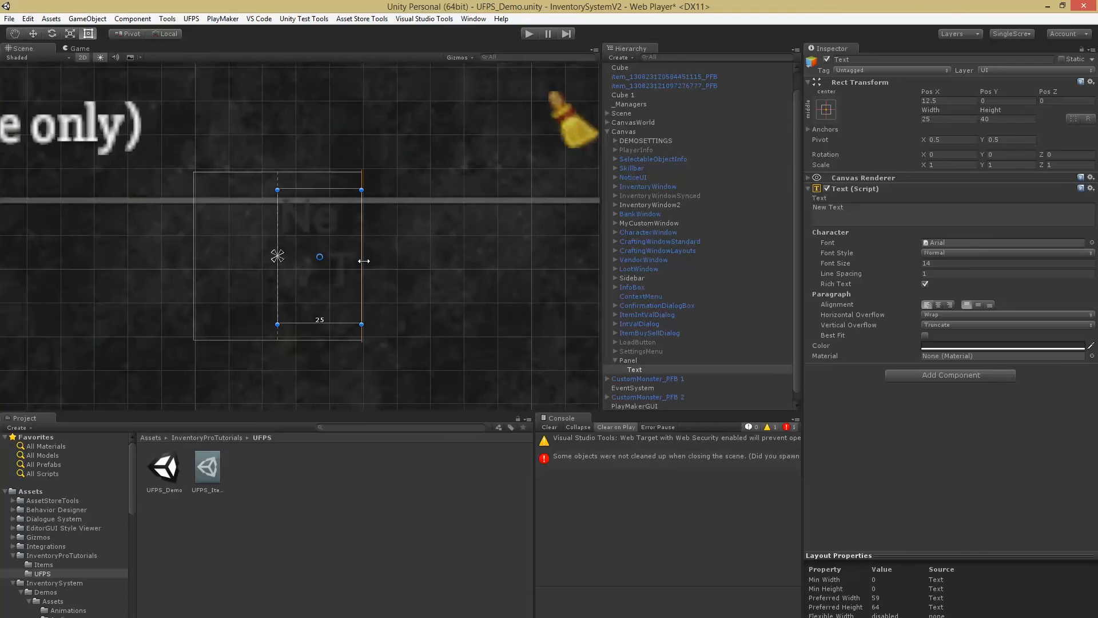
Step: Change the Text's content to F and its color to white
left_click(933, 218)
type("F")
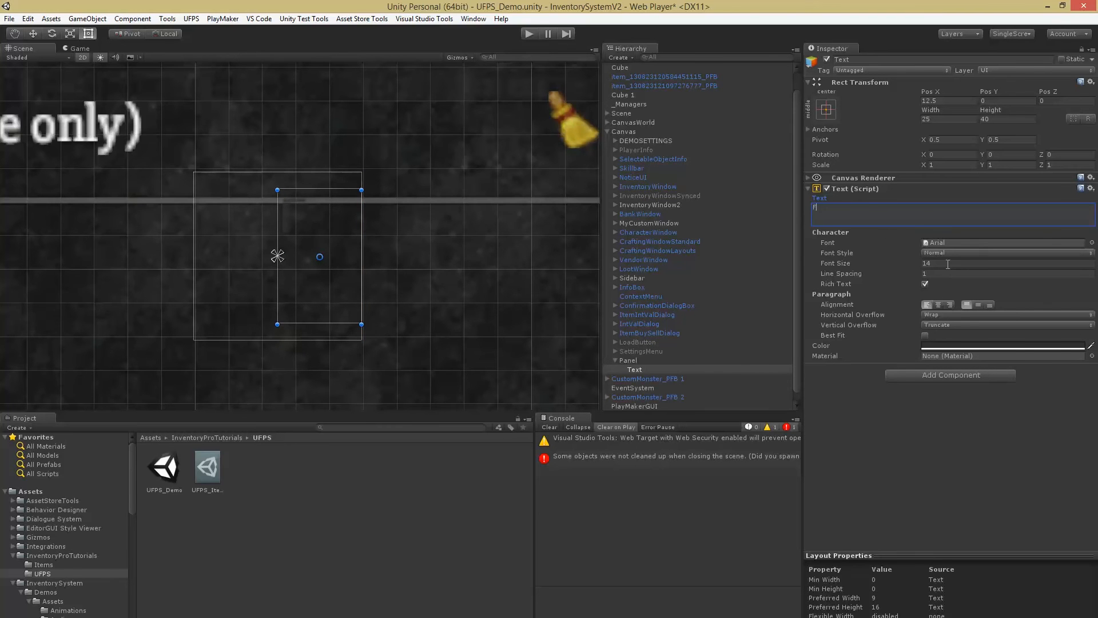
left_click(941, 346)
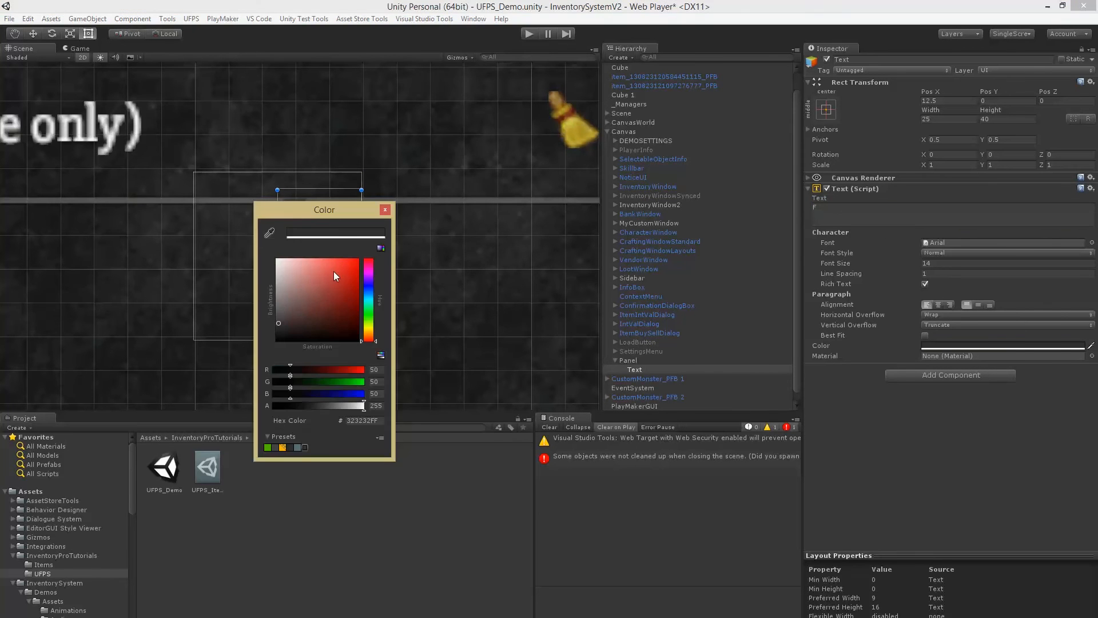
left_click_drag(304, 211, 552, 231)
left_click(632, 230)
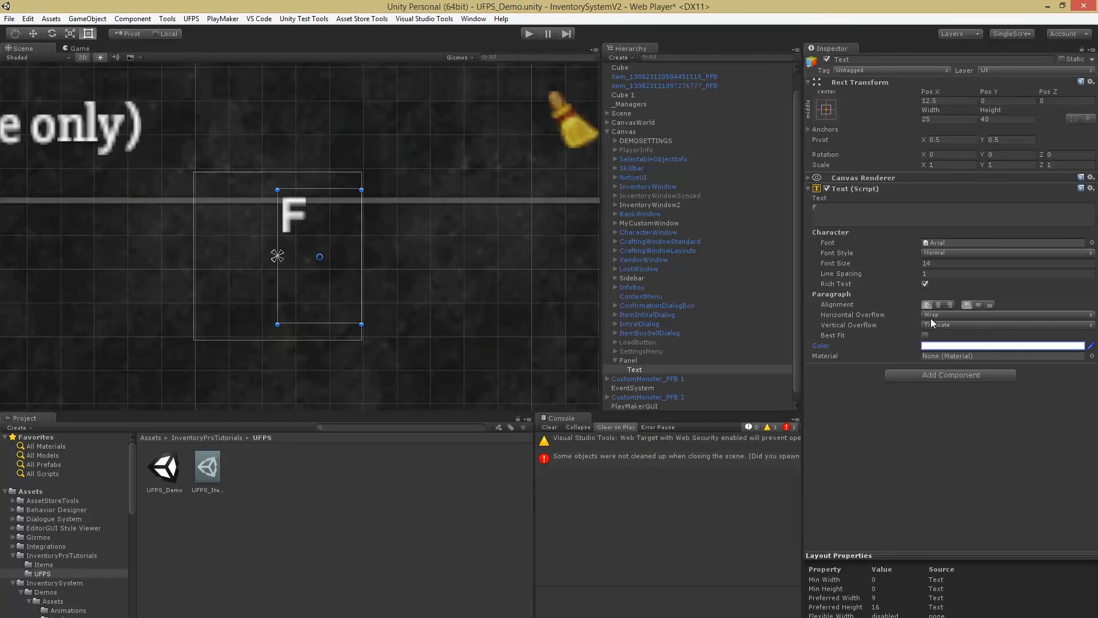
Step: Align the F in the center of its text box, both vertically and horizontally
left_click(979, 305)
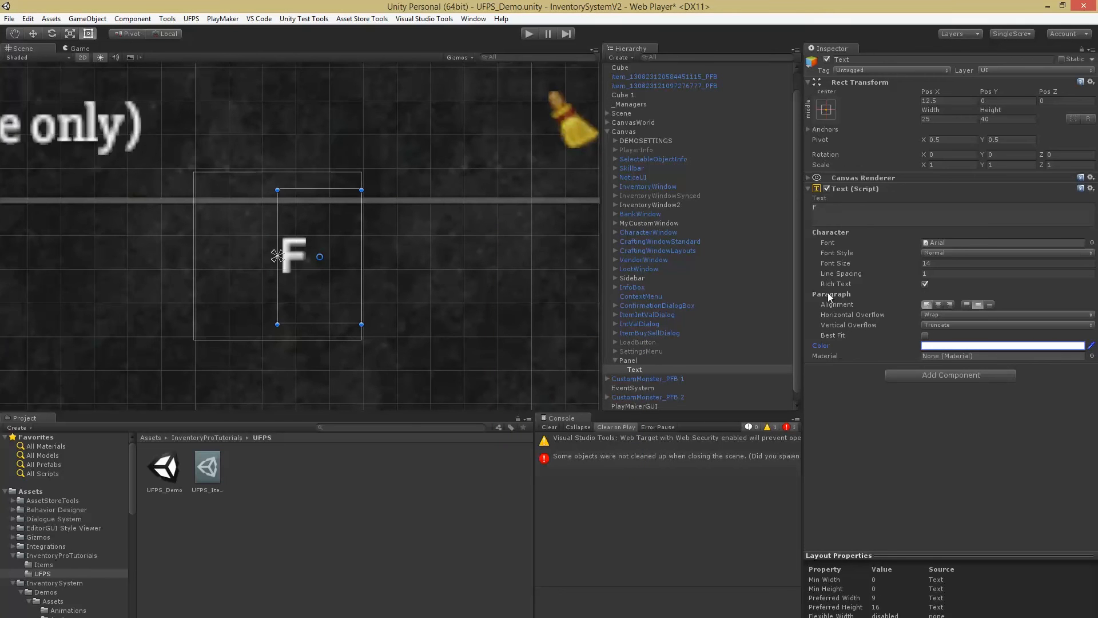
left_click(939, 305)
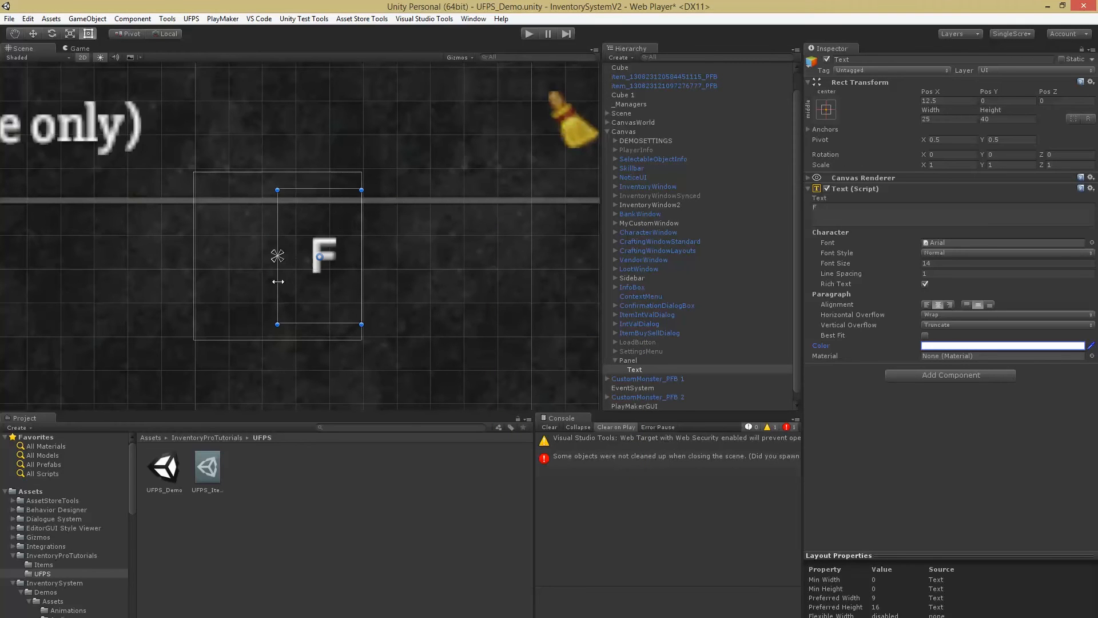
left_click_drag(278, 281, 278, 283)
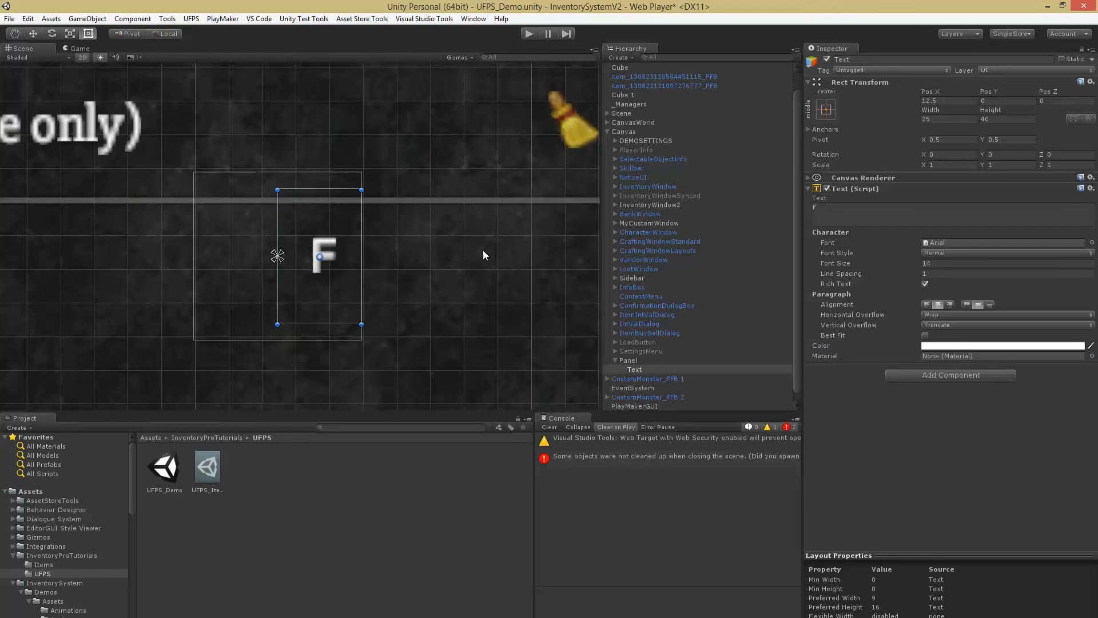
Step: Add a UI Image as a child of the Panel and place it before the Text in the hierarchy
scroll(621, 332, "down", 1)
right_click(631, 353)
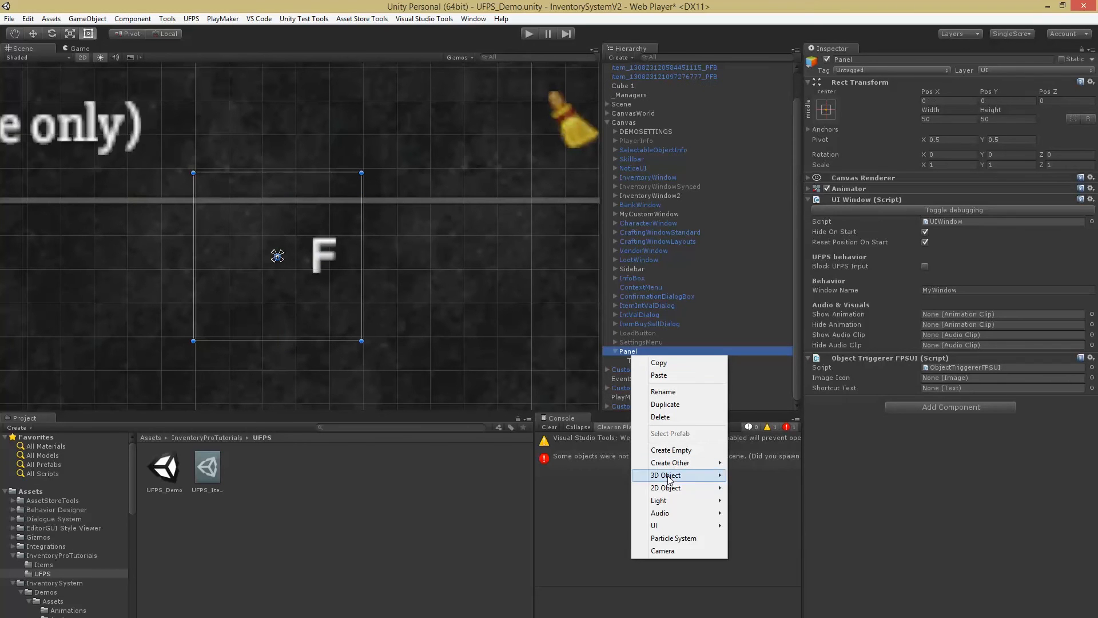
mouse_move(662, 476)
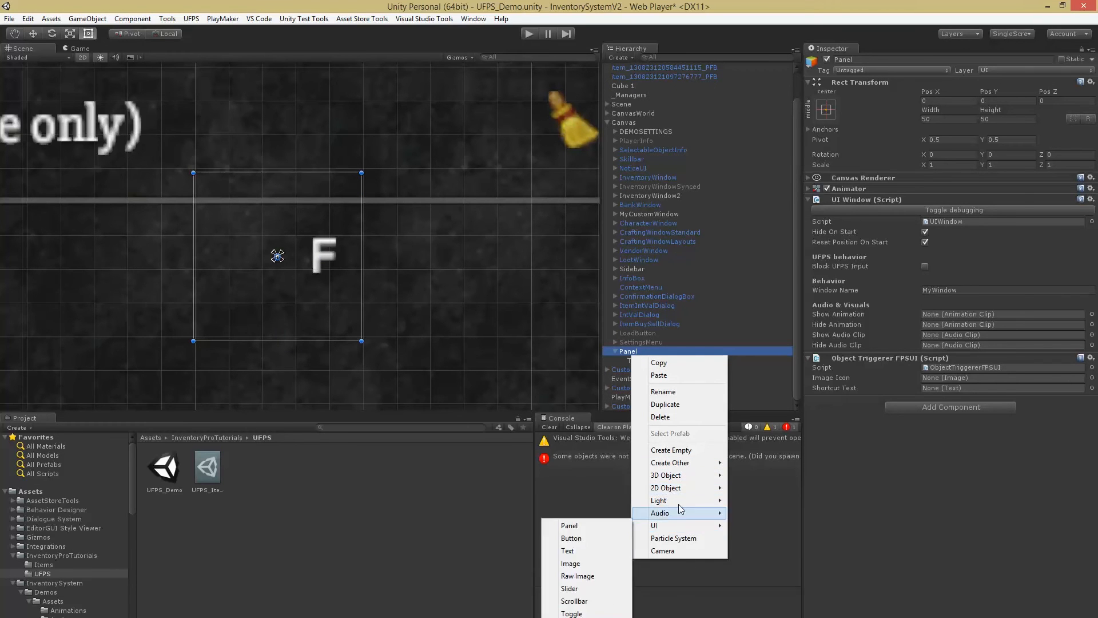
mouse_move(660, 531)
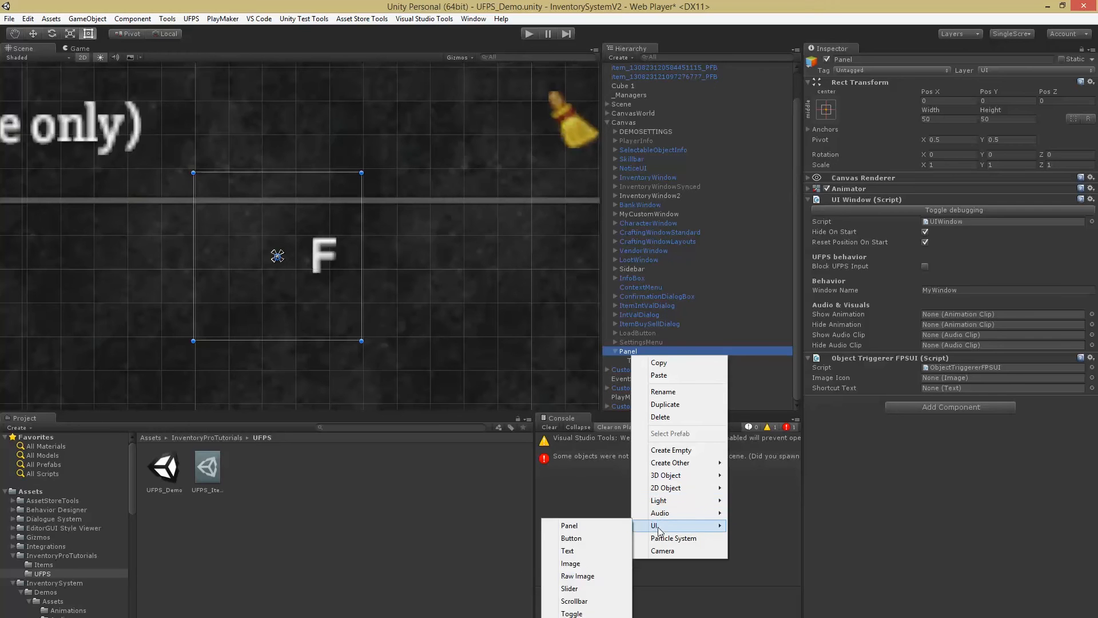
left_click(572, 563)
left_click_drag(637, 370, 640, 355)
Step: Size the Image to 40 by 40, shrink it to about 25 by 25 in the Panel's left half, and save the scene
left_click(951, 119)
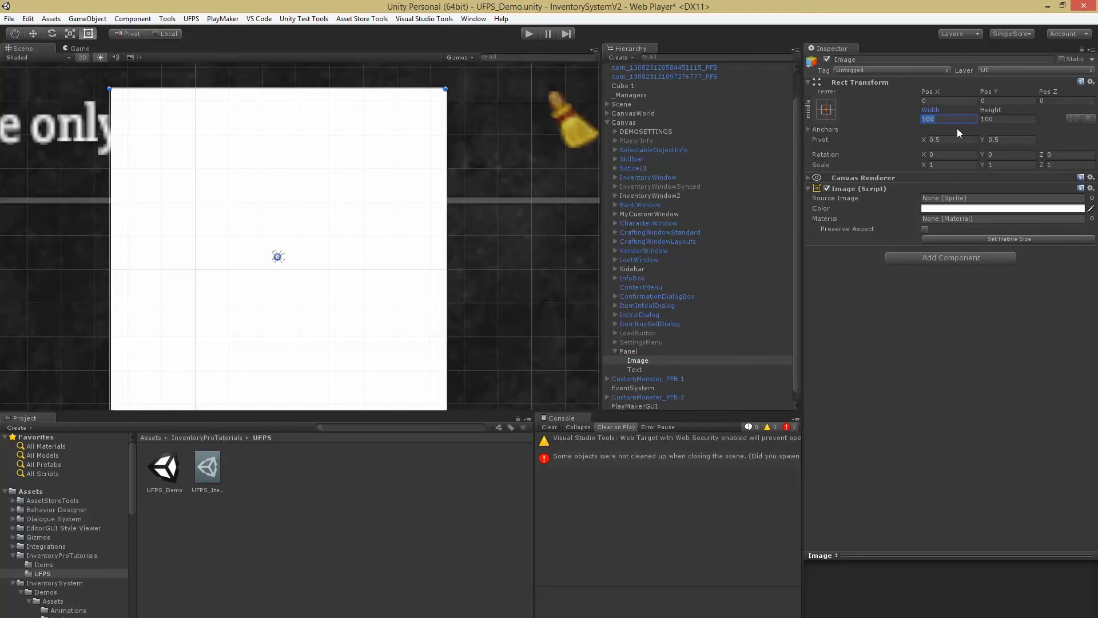
type("40")
key("Tab")
type("40")
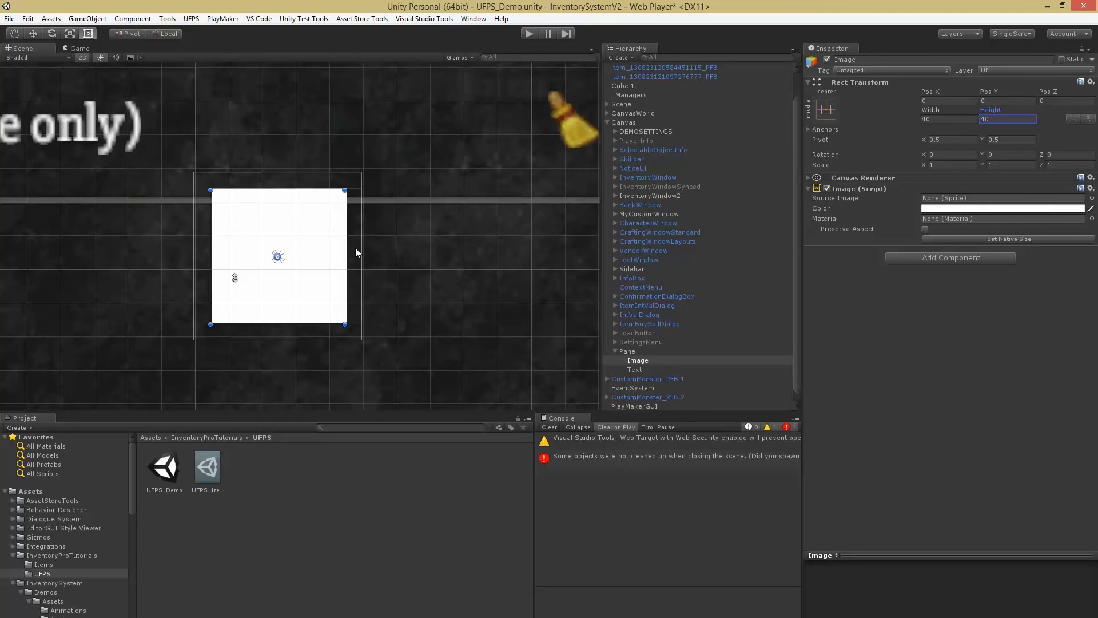
left_click_drag(316, 229, 297, 233)
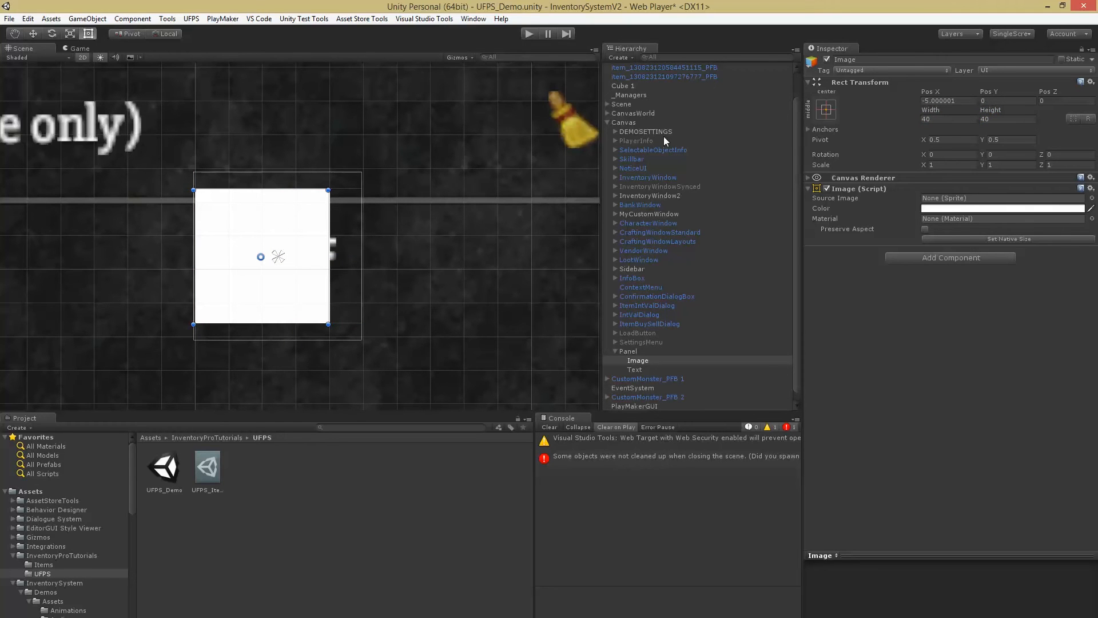
left_click_drag(317, 198, 253, 213)
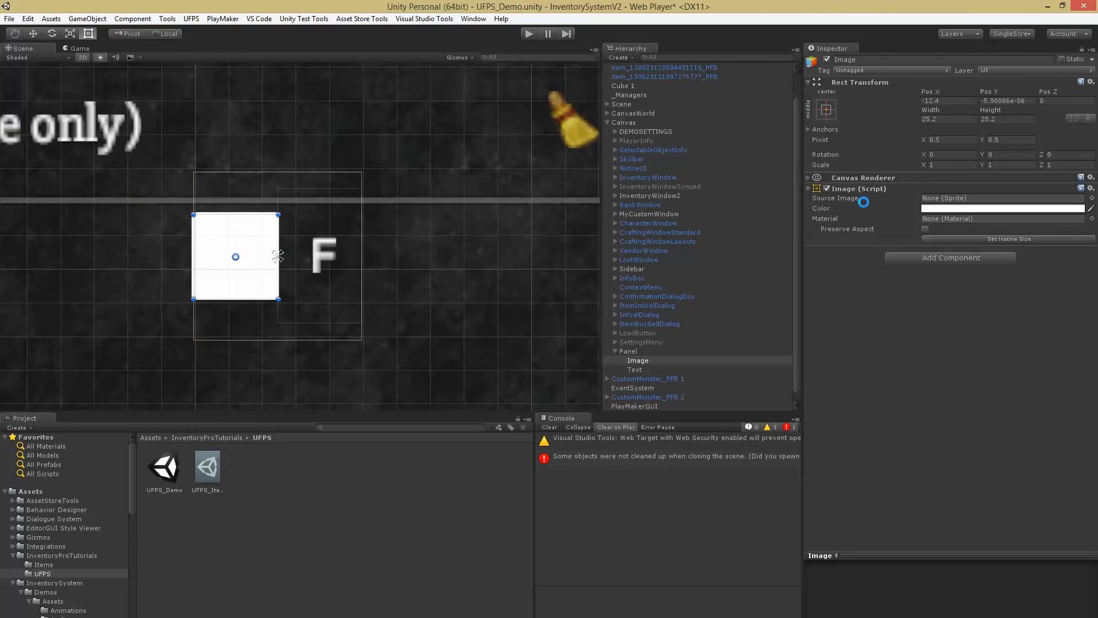
key("ctrl+s")
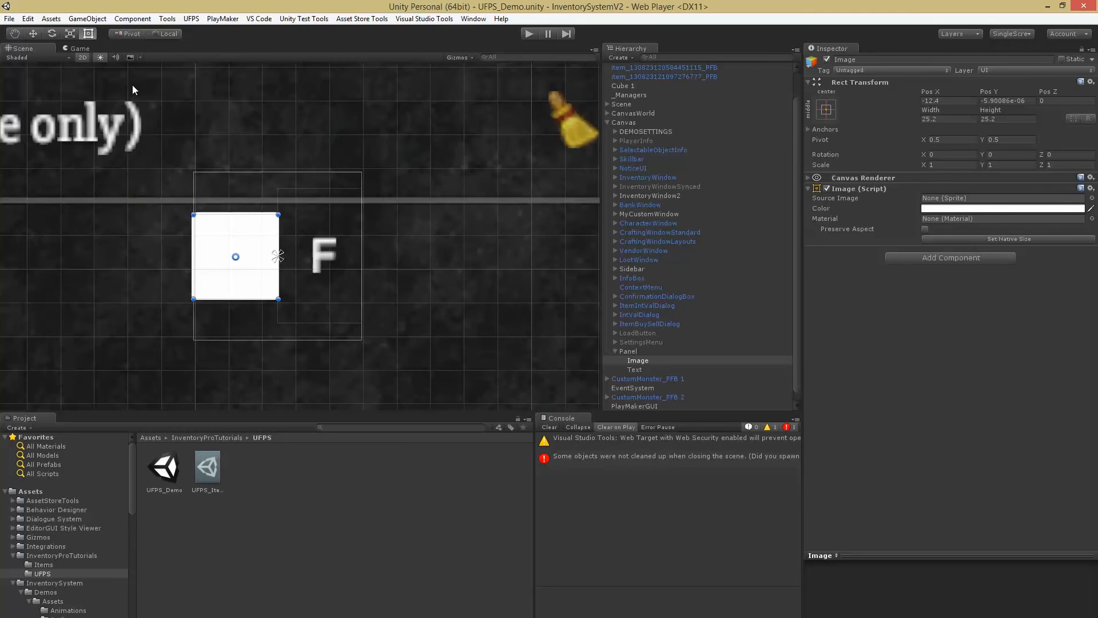
Step: Open the Pickup & usage settings in the Inventory Pro main manager and collapse the Pickup Cursor and Use Cursor sections
left_click(167, 18)
mouse_move(189, 32)
left_click(247, 32)
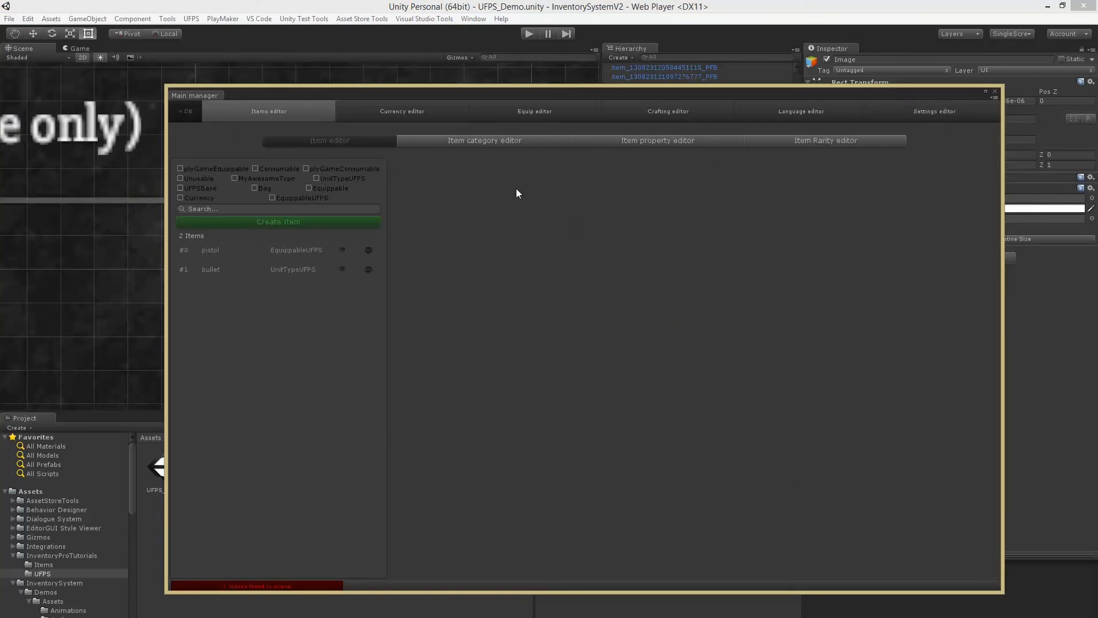
left_click(932, 112)
left_click(220, 304)
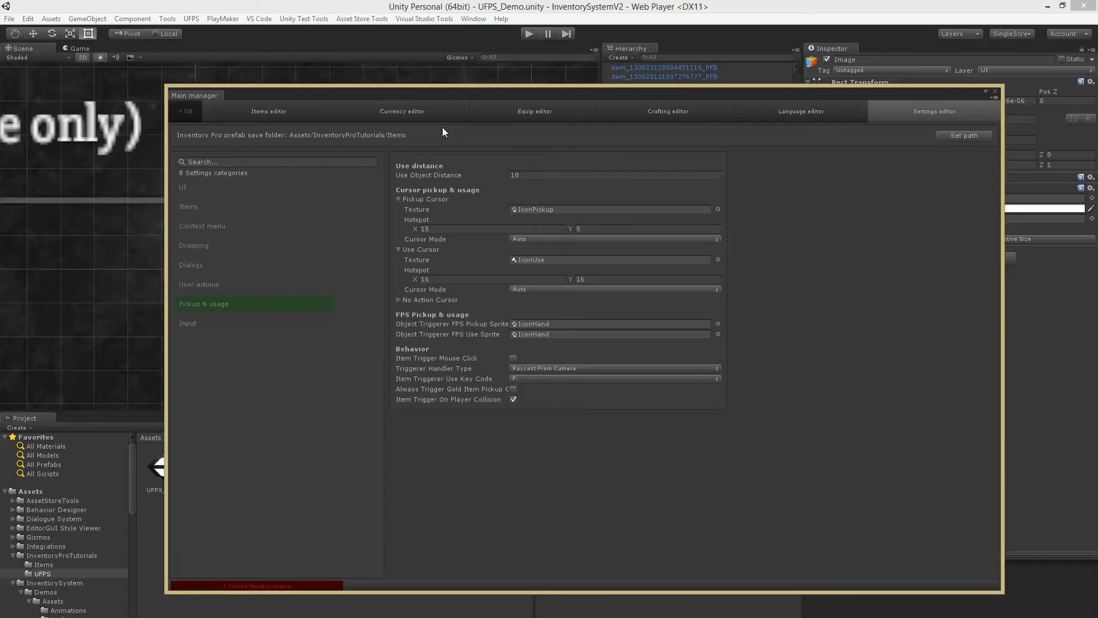
left_click_drag(482, 85, 563, 100)
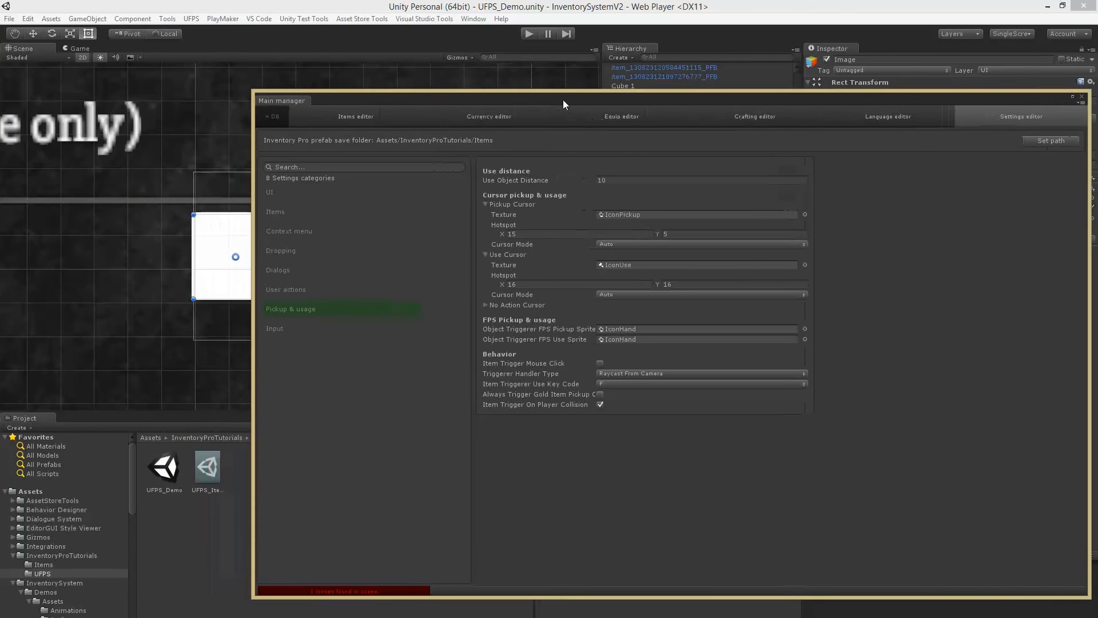
left_click(484, 204)
left_click(491, 215)
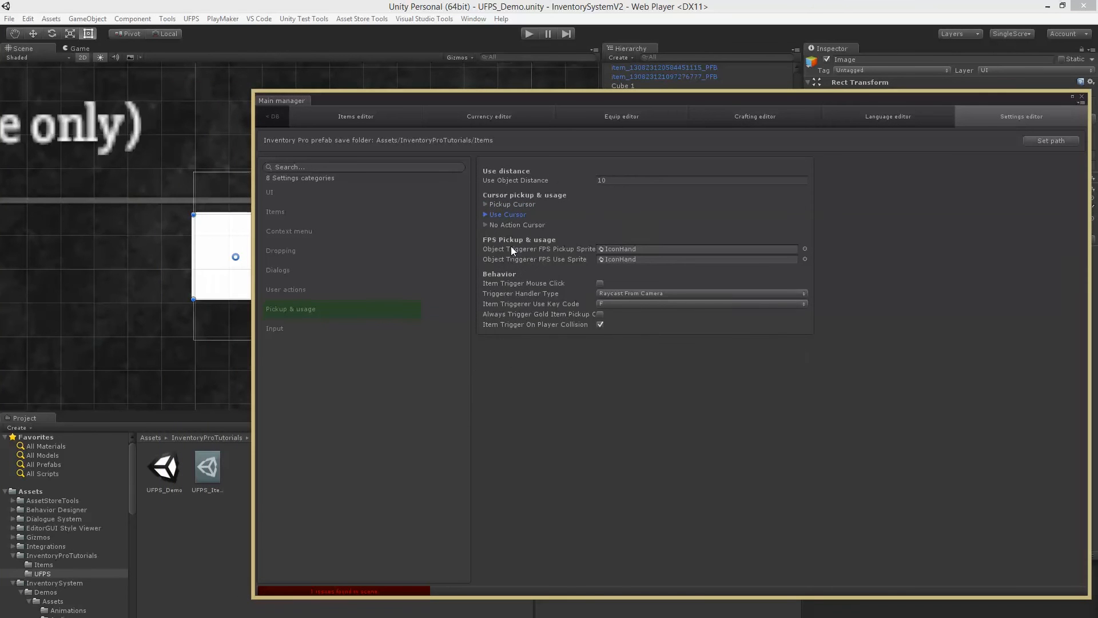
Step: Locate the FPS pickup sprite IconHand in the project, close the manager, and assign the sprite as the Image's source image
left_click(488, 250)
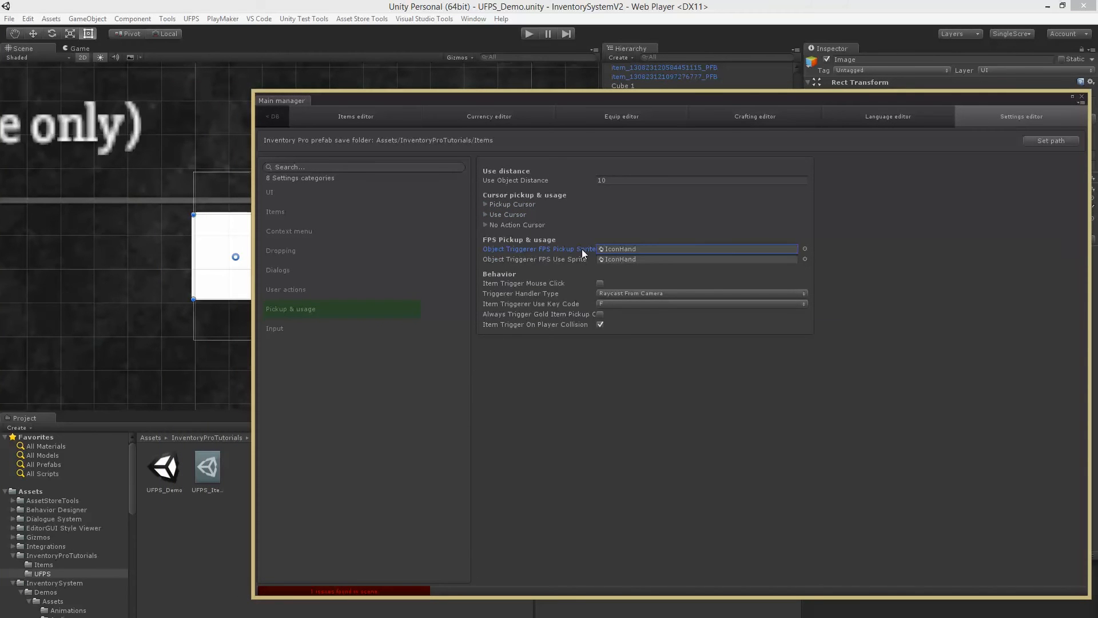
left_click(625, 248)
left_click_drag(427, 88, 580, 83)
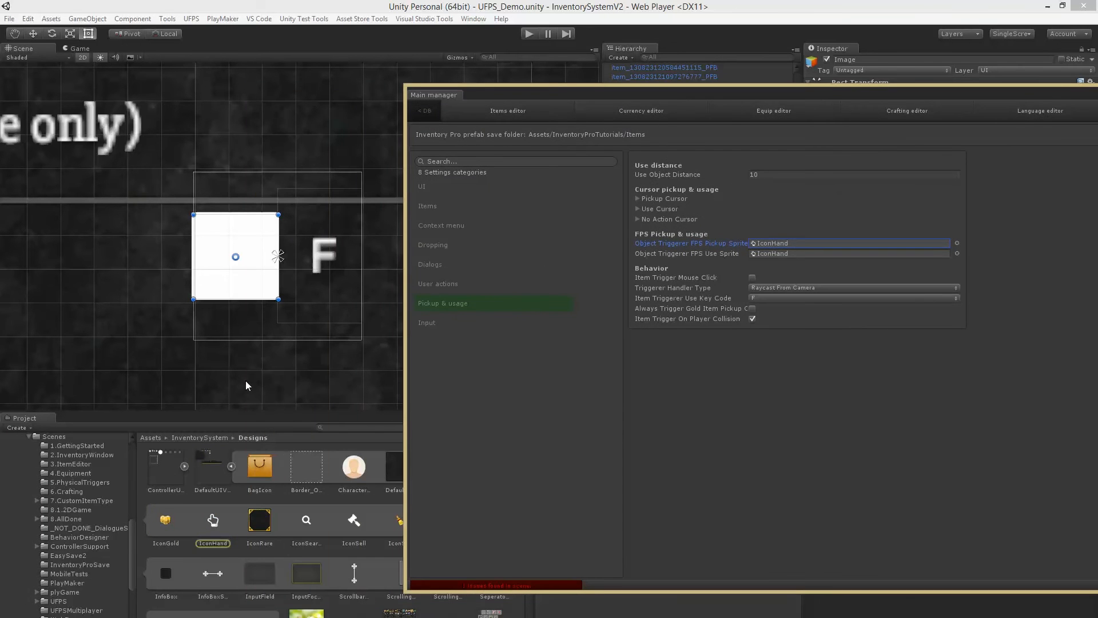
left_click(231, 467)
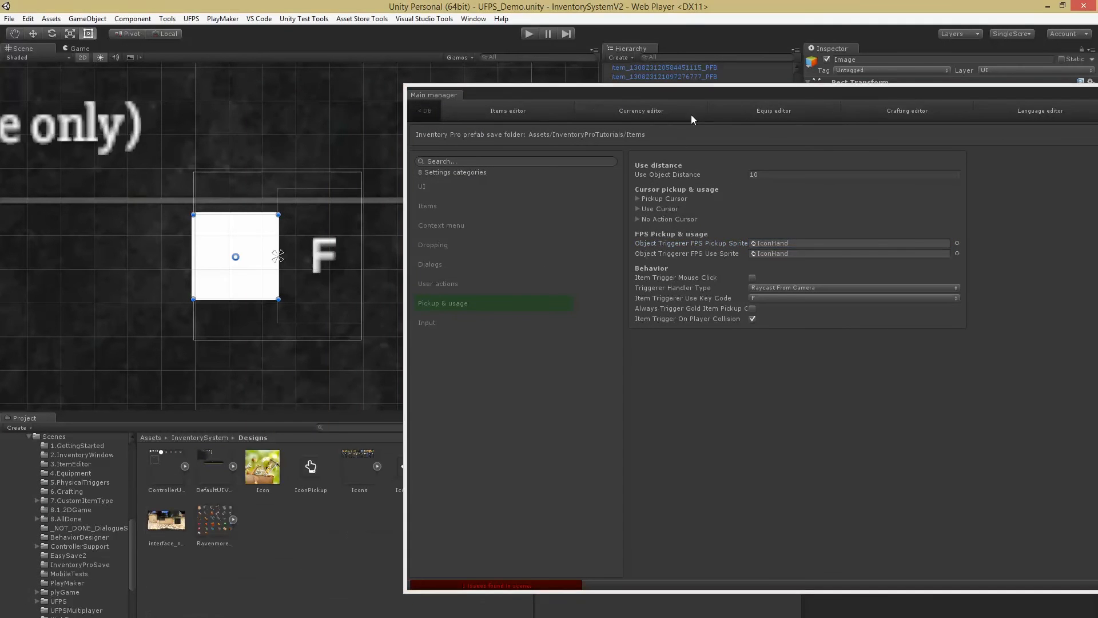
left_click_drag(690, 87, 639, 86)
left_click(706, 245)
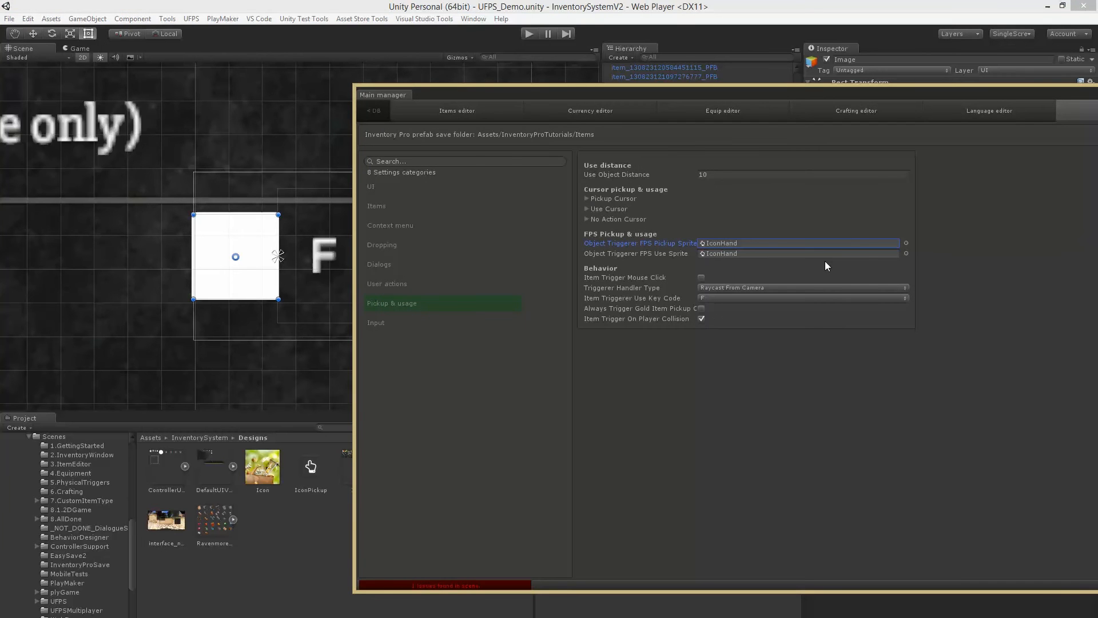
left_click_drag(849, 91, 826, 88)
left_click(703, 240)
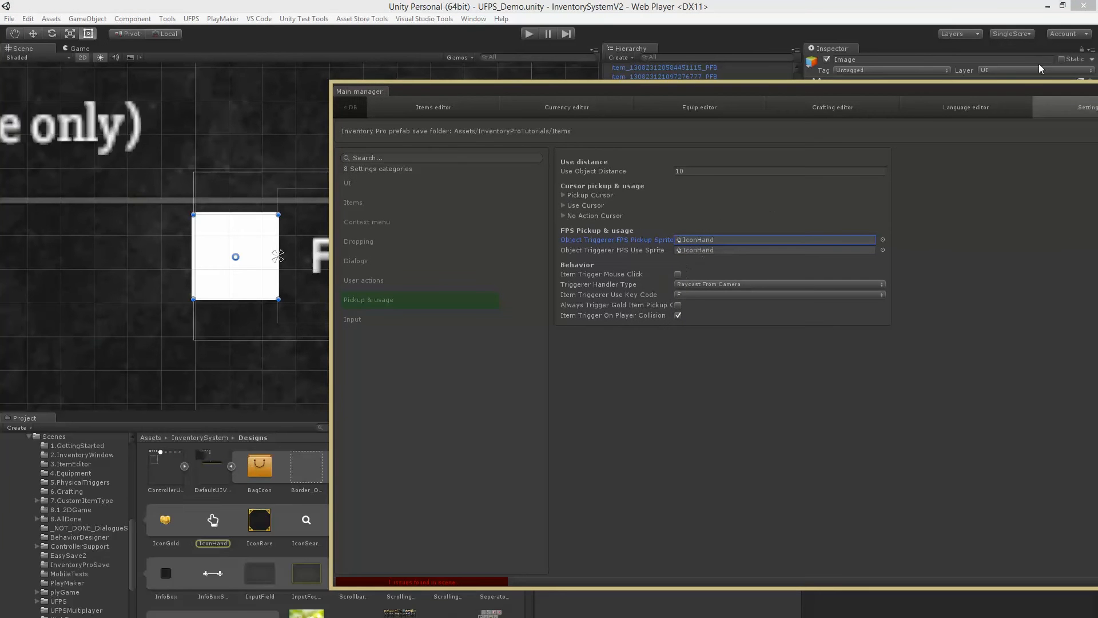
left_click(867, 94)
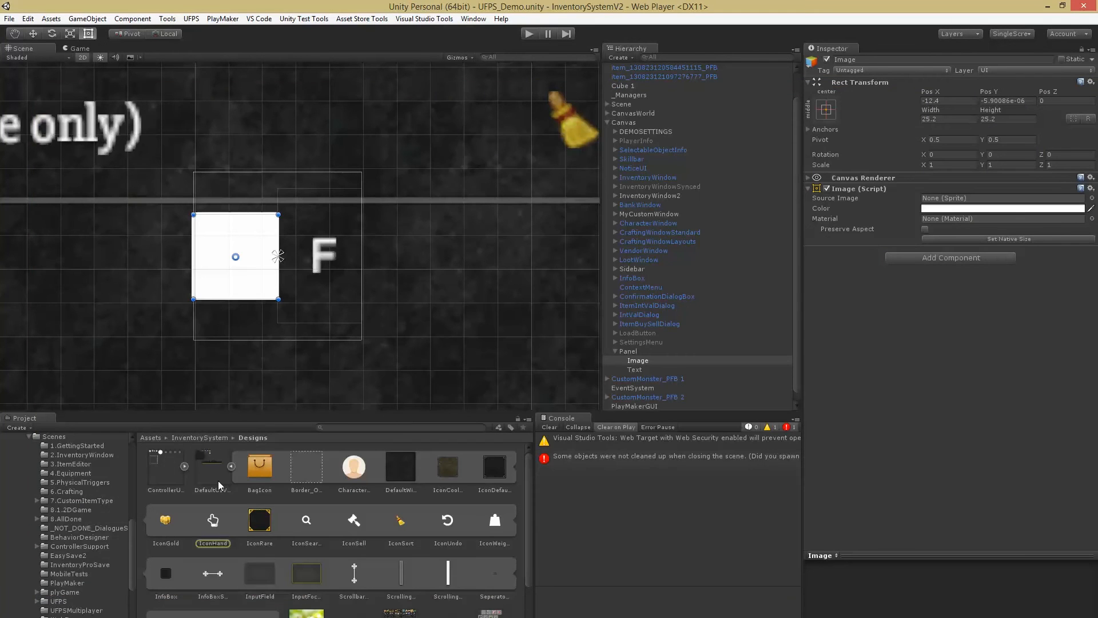
left_click_drag(218, 506, 953, 199)
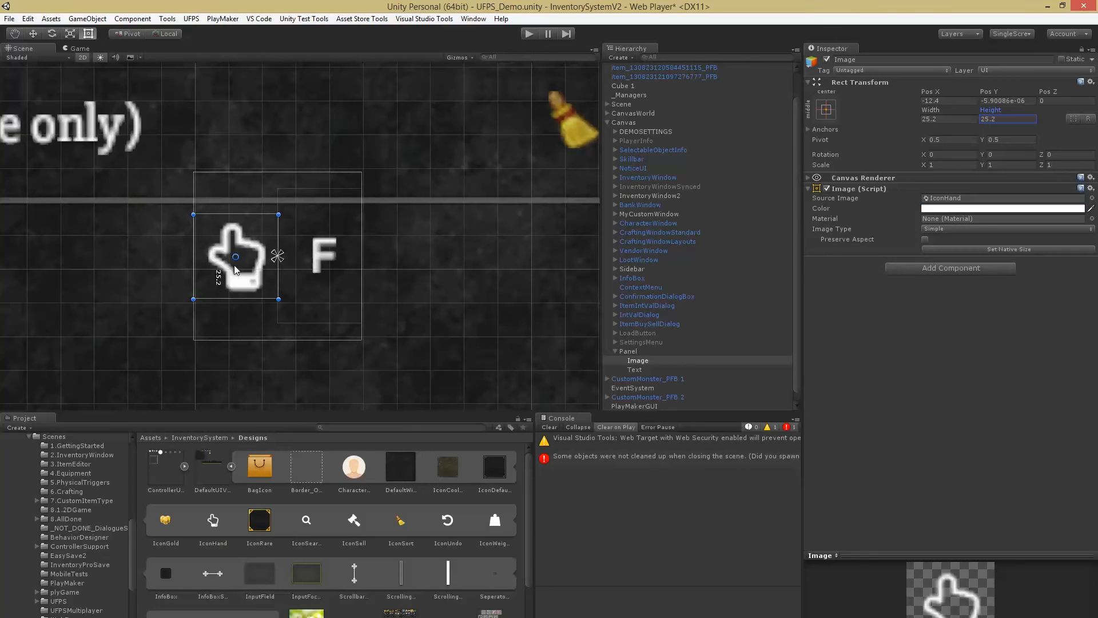
Step: Resize the hand Image to 30 by 30 and move it to about -10 in X, flush with the Panel's left edge
scroll(311, 167, "down", 1)
left_click(977, 249)
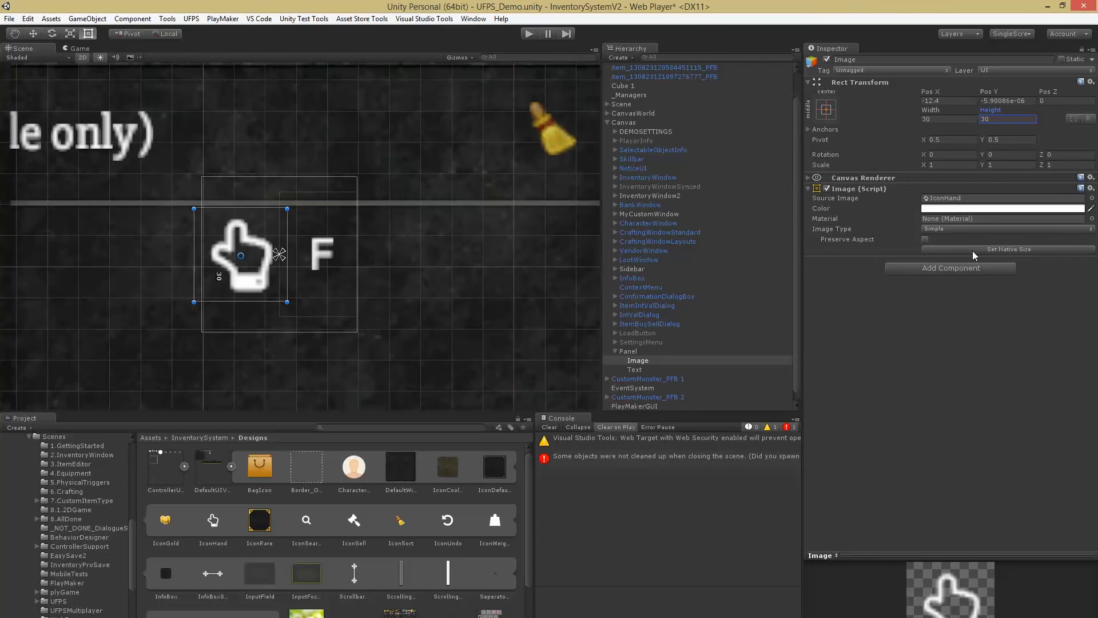
left_click(934, 121)
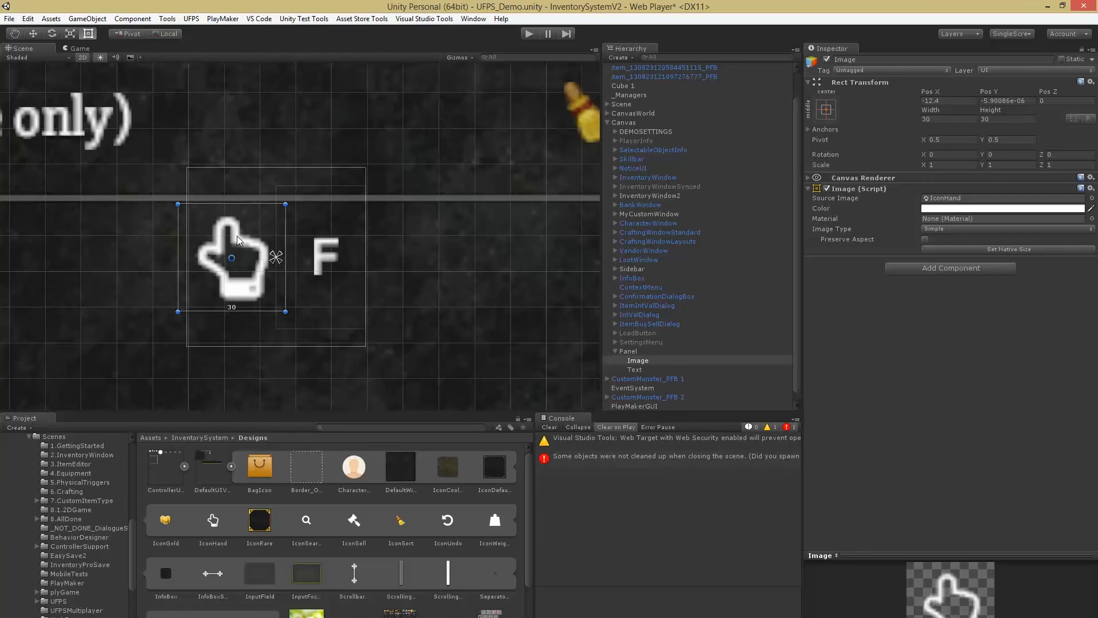
left_click_drag(239, 244, 258, 241)
Step: Examine the hand icon and F label against the surrounding inventory windows, then select the Text object
key("q")
scroll(263, 246, "down", 10)
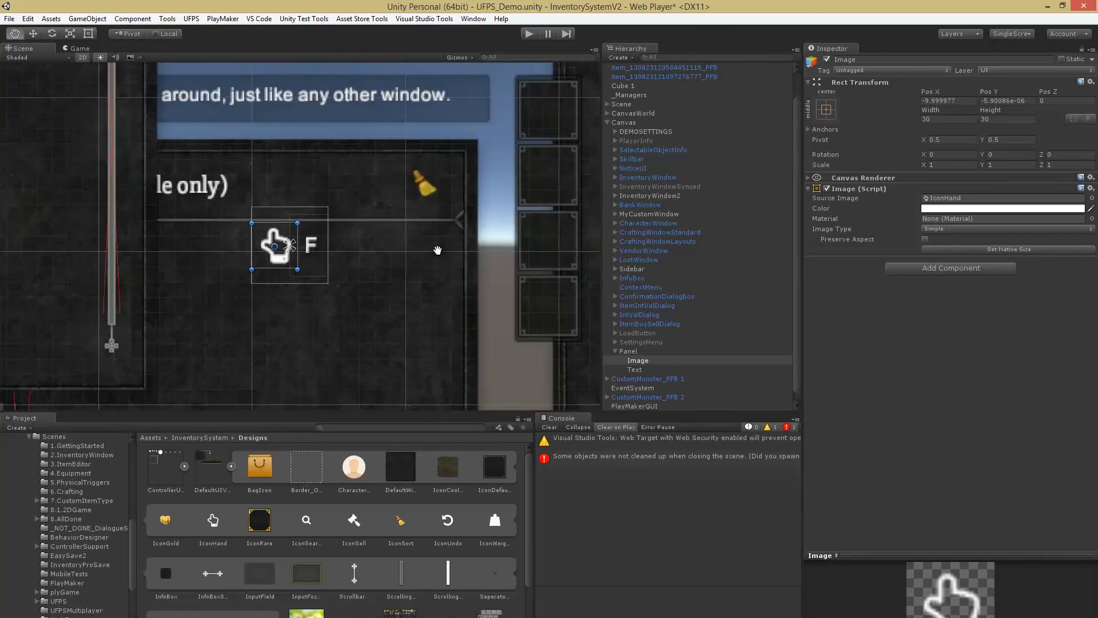
middle_click_drag(279, 258, 270, 200)
left_click(291, 401)
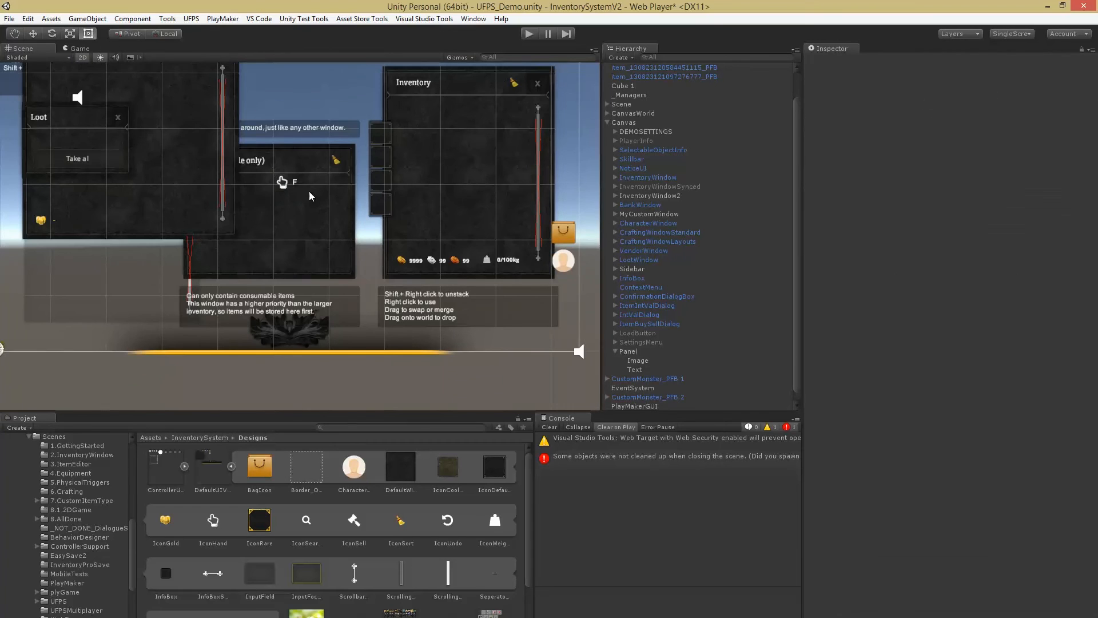
scroll(298, 202, "up", 8)
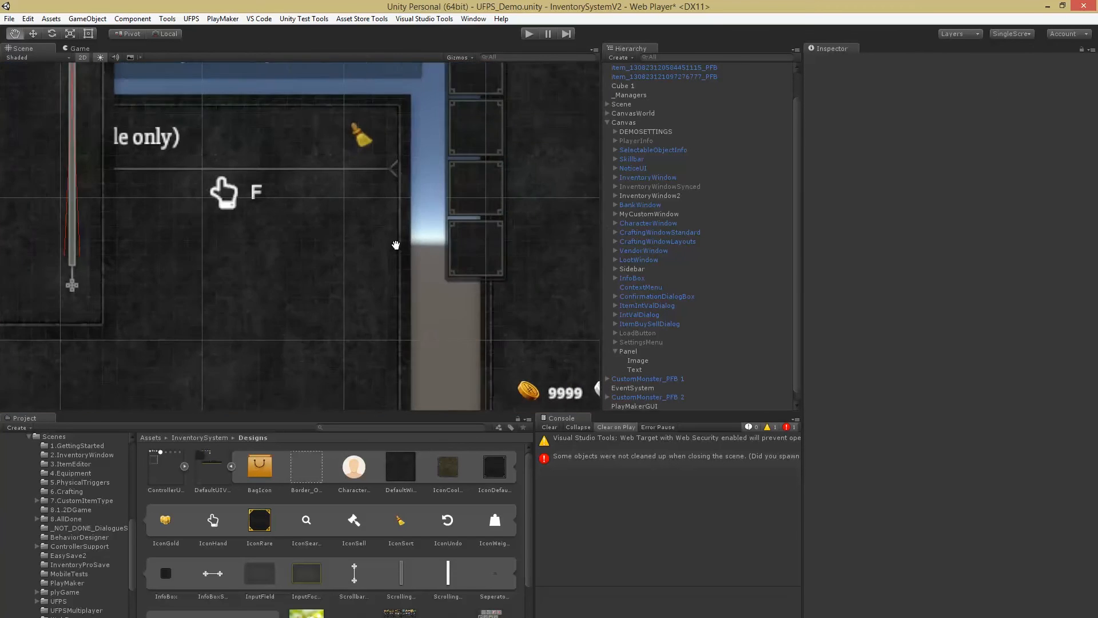
left_click(336, 241)
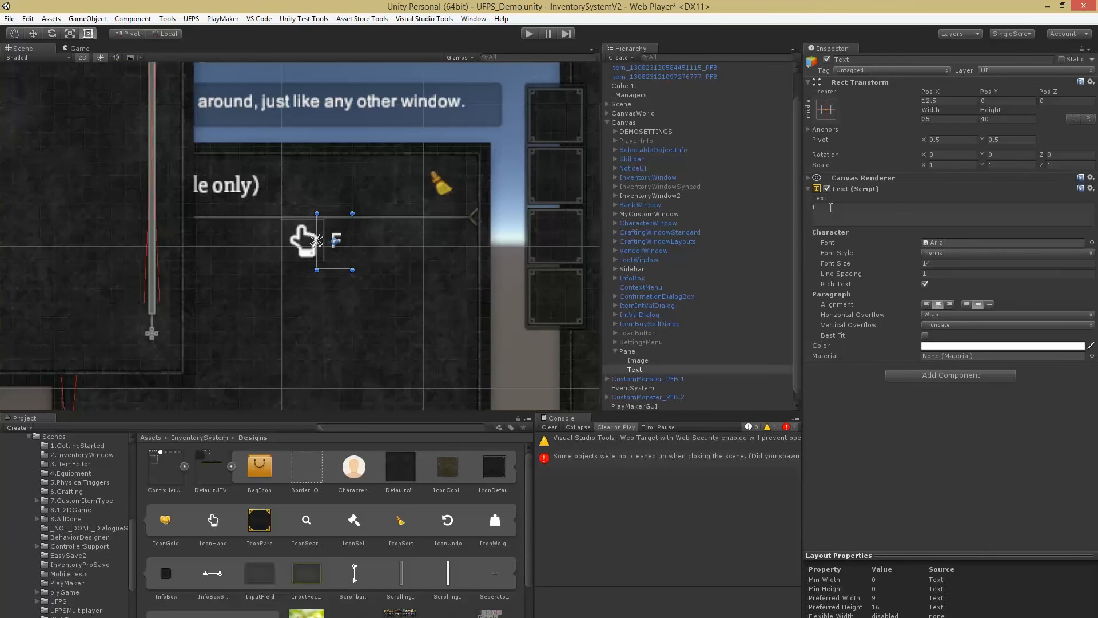
Step: Rename the Panel under the Canvas to "FPS Triggerer visualizer" and save the scene
scroll(327, 222, "up", 5)
middle_click_drag(381, 236, 331, 242)
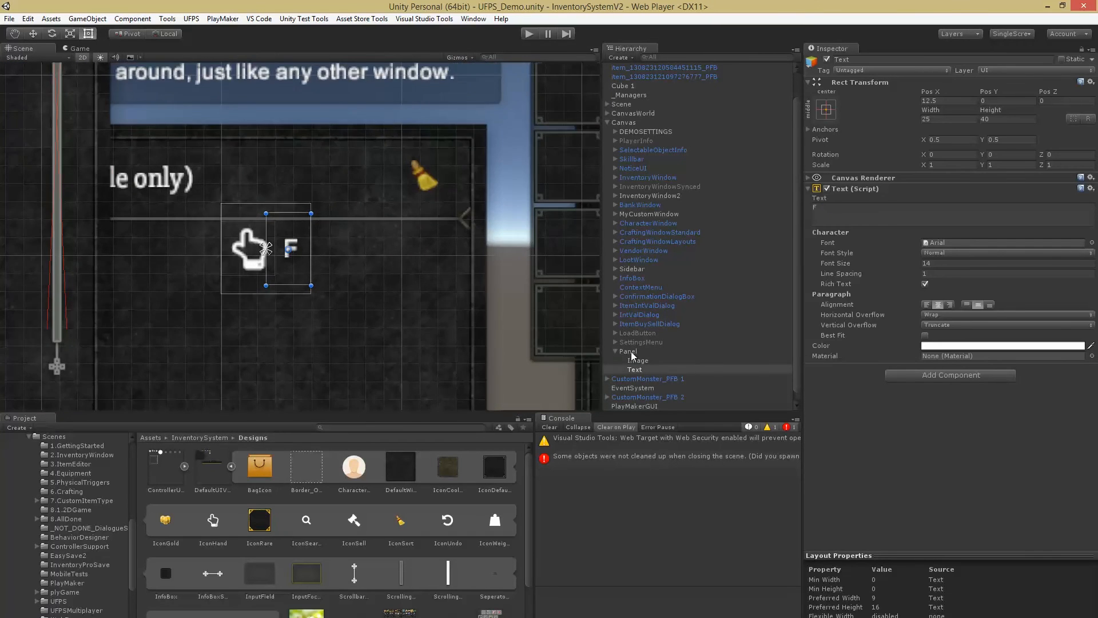
left_click(624, 352)
left_click(873, 60)
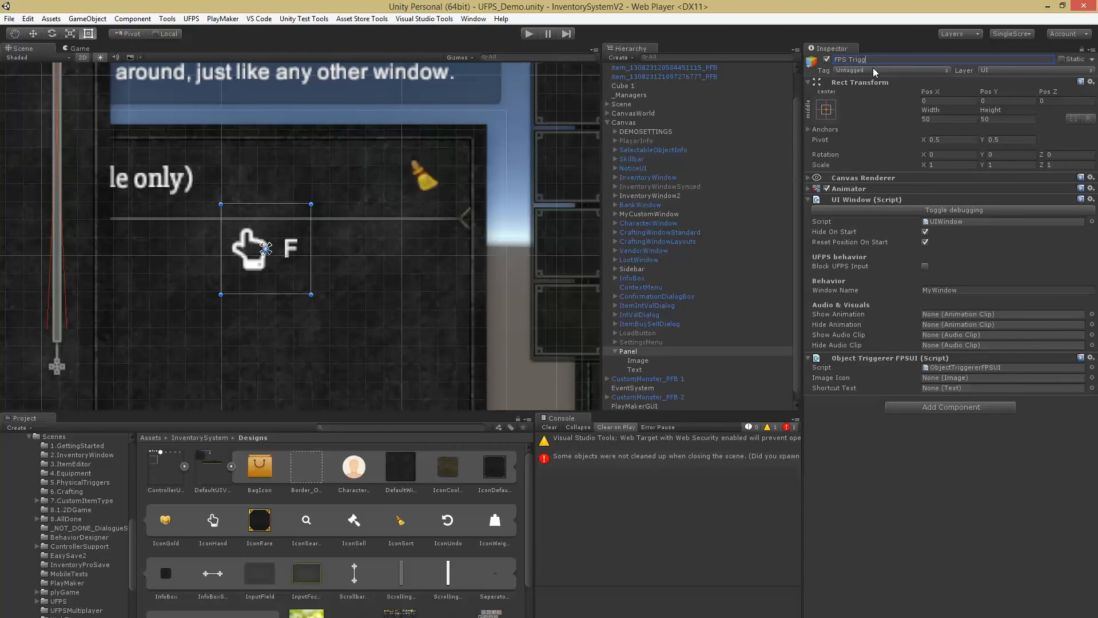
type("FPS Triggerer visualizer")
key("Return")
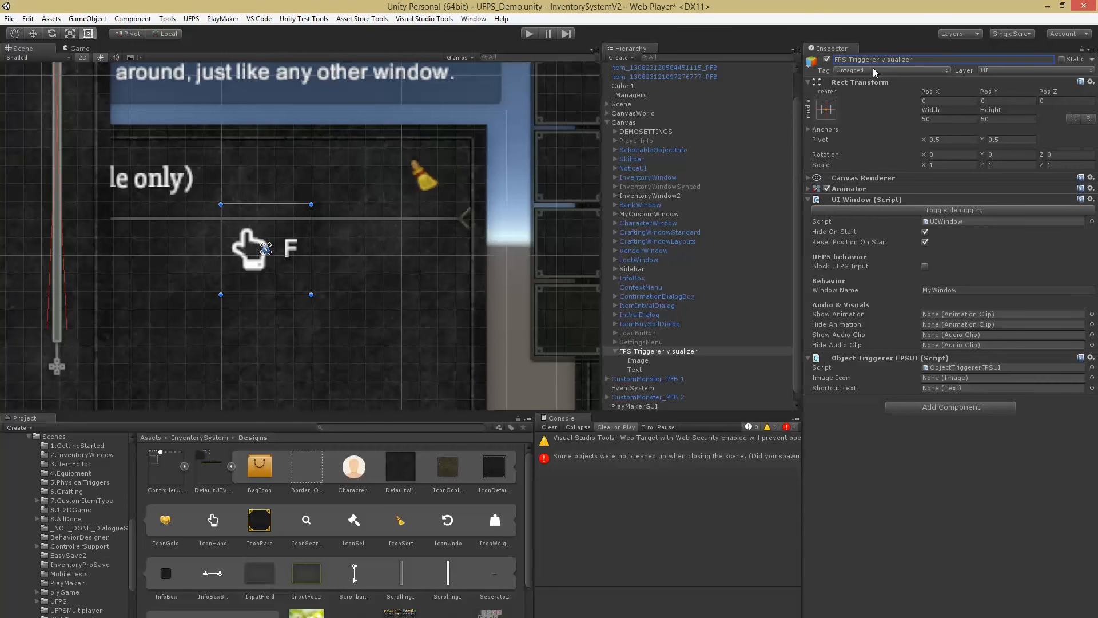
key("ctrl+s")
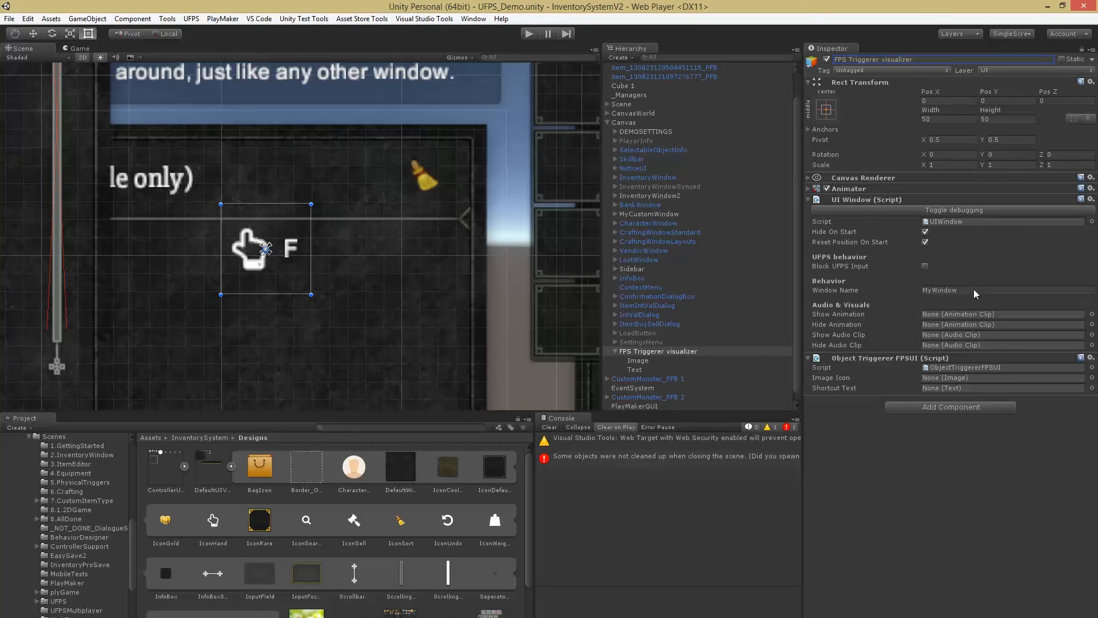
Step: Set the UI Window component's window name to "FPS Visual" and save the scene
left_click(975, 289)
type("FPS")
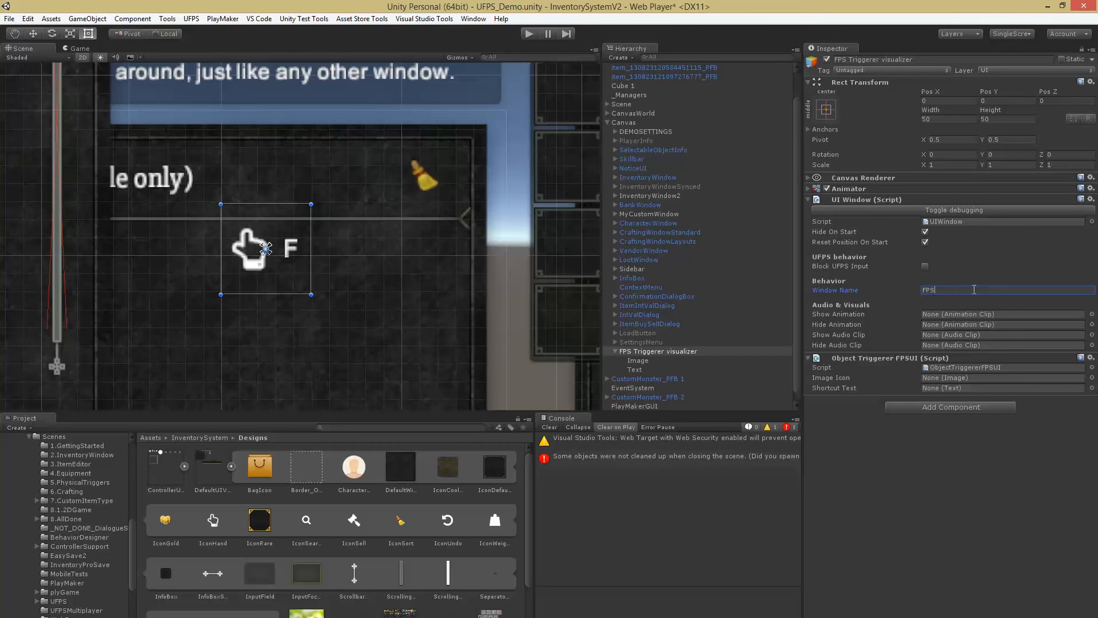
type(" Visual")
key("Tab")
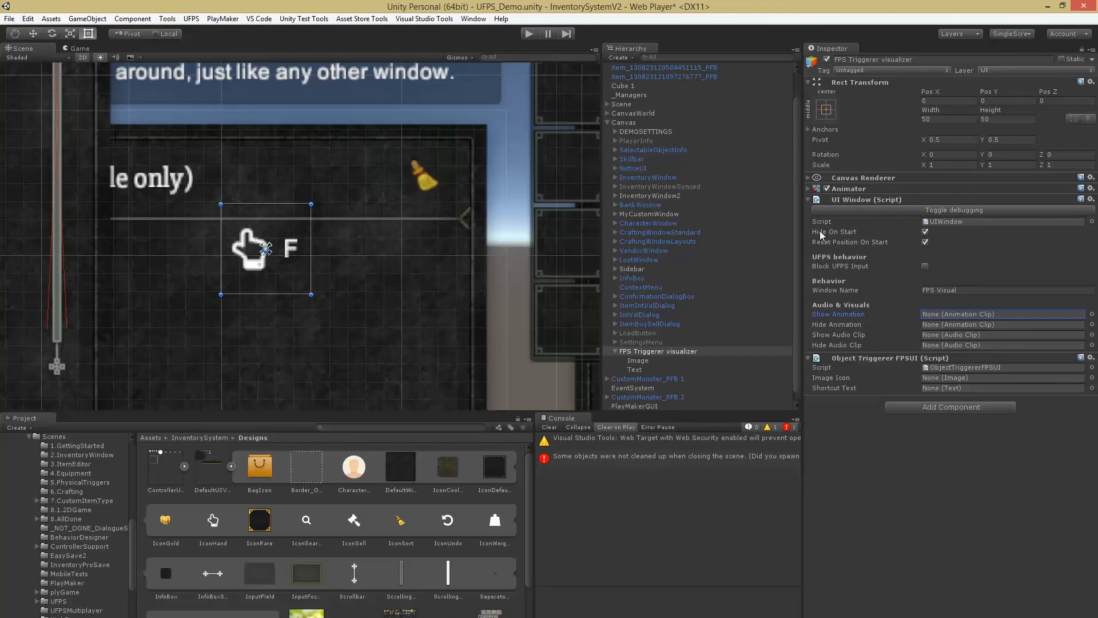
key("ctrl+s")
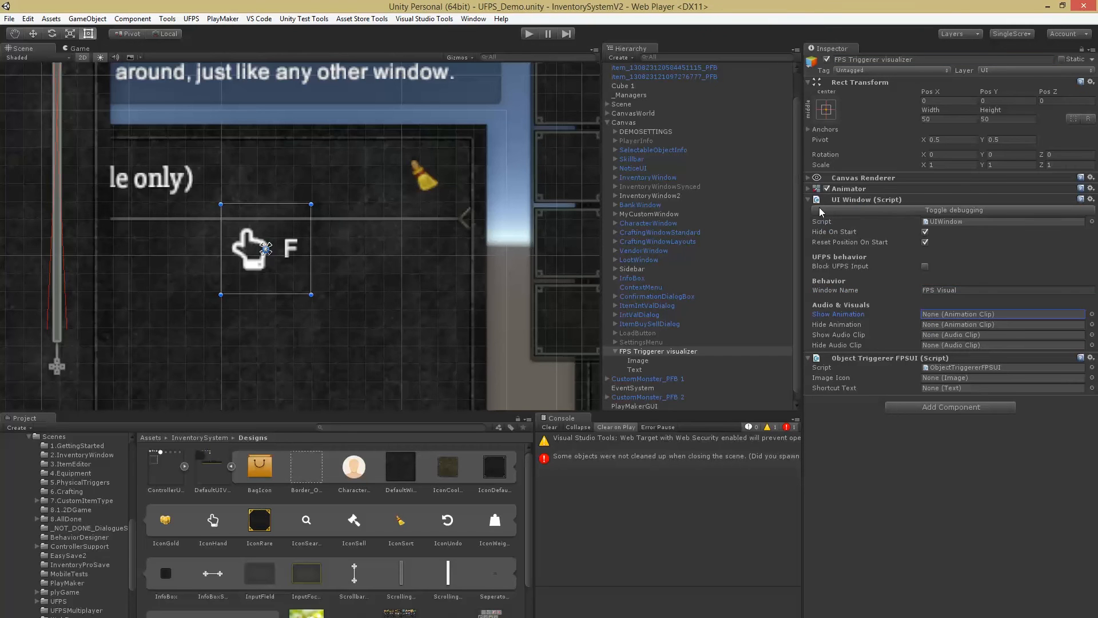
Step: Assign the child Image as the Object Triggerer FPSUI's Image Icon and the child Text as its Shortcut Text, and save
left_click(843, 325)
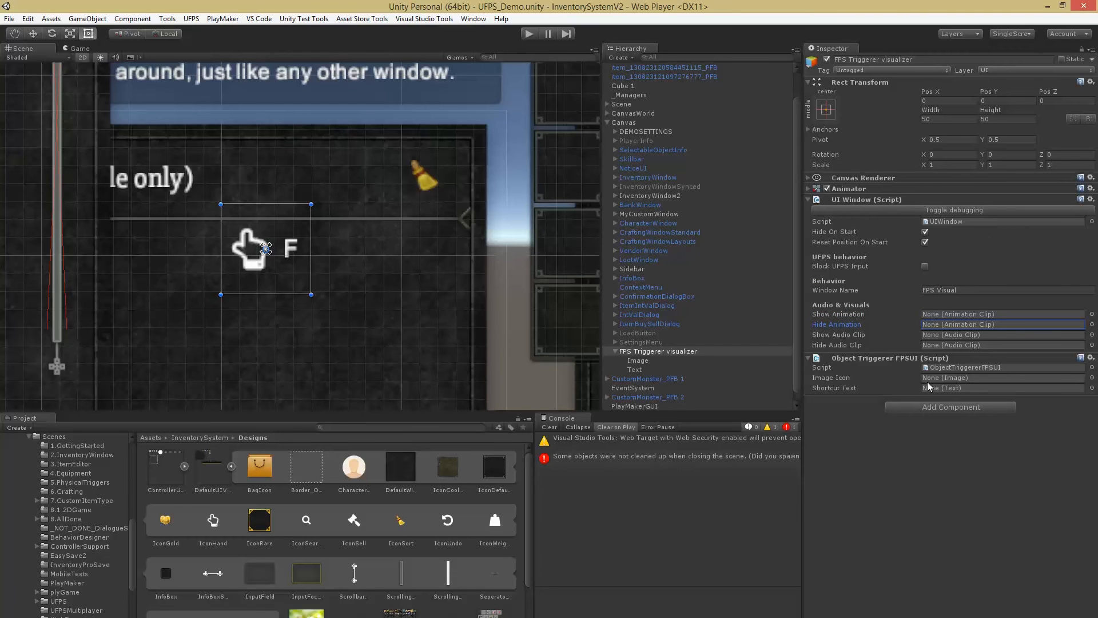
left_click(841, 379)
scroll(695, 204, "down", 1)
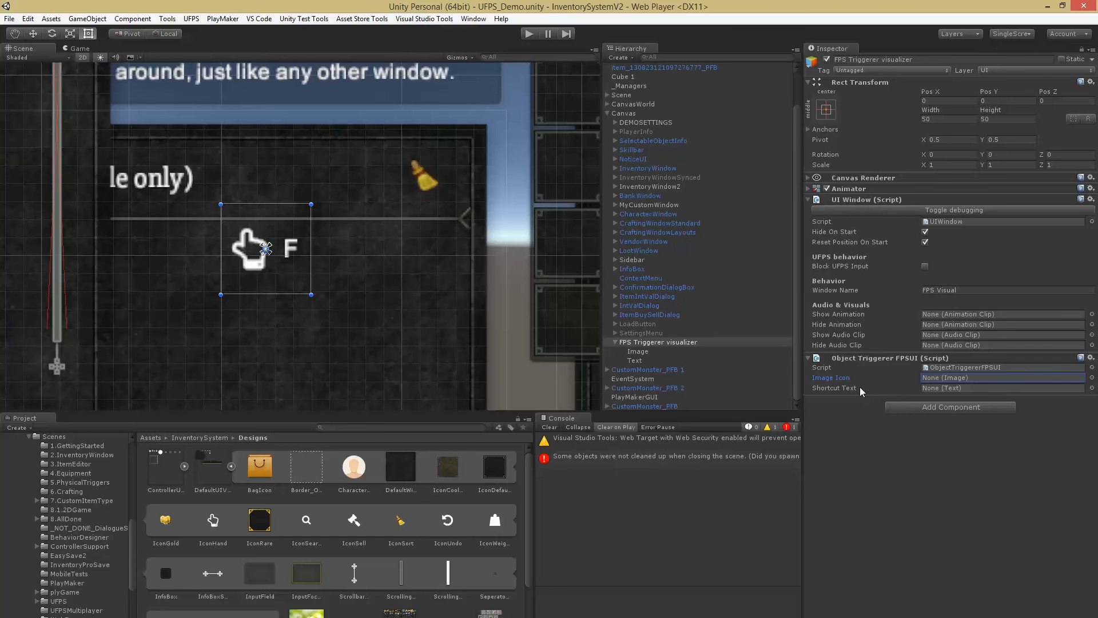
left_click_drag(642, 353, 953, 379)
left_click_drag(634, 362, 979, 389)
key("ctrl+s")
Step: Assign FPS Triggerer visualizer as the Object Triggerer FPSUI in the Inventory Manager of the _Managers object
scroll(255, 239, "down", 10)
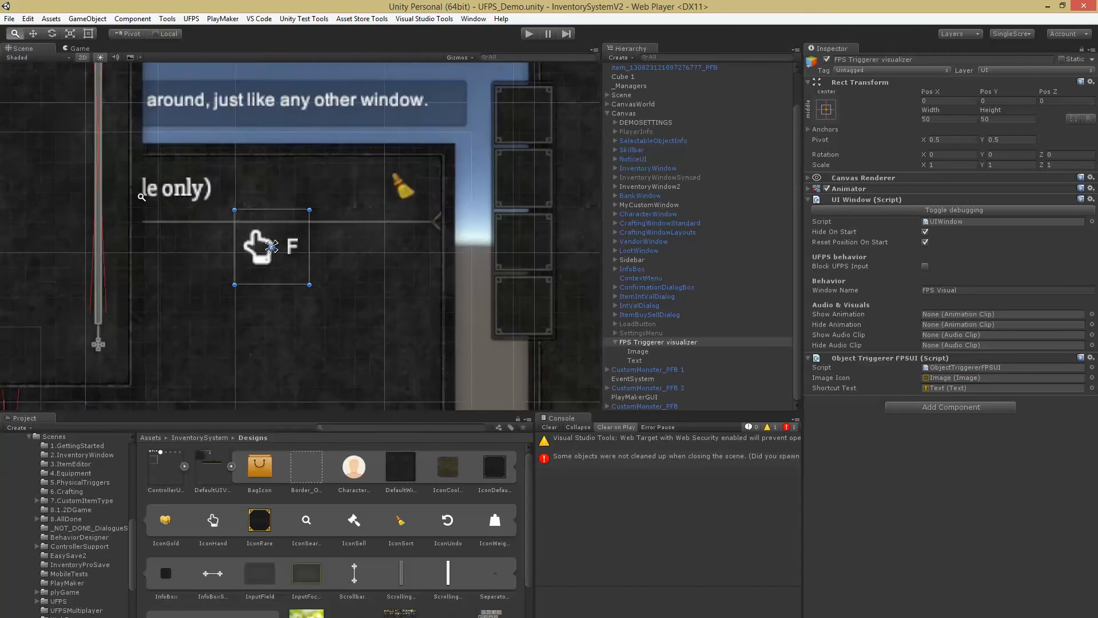
left_click_drag(255, 239, 253, 226)
key("t")
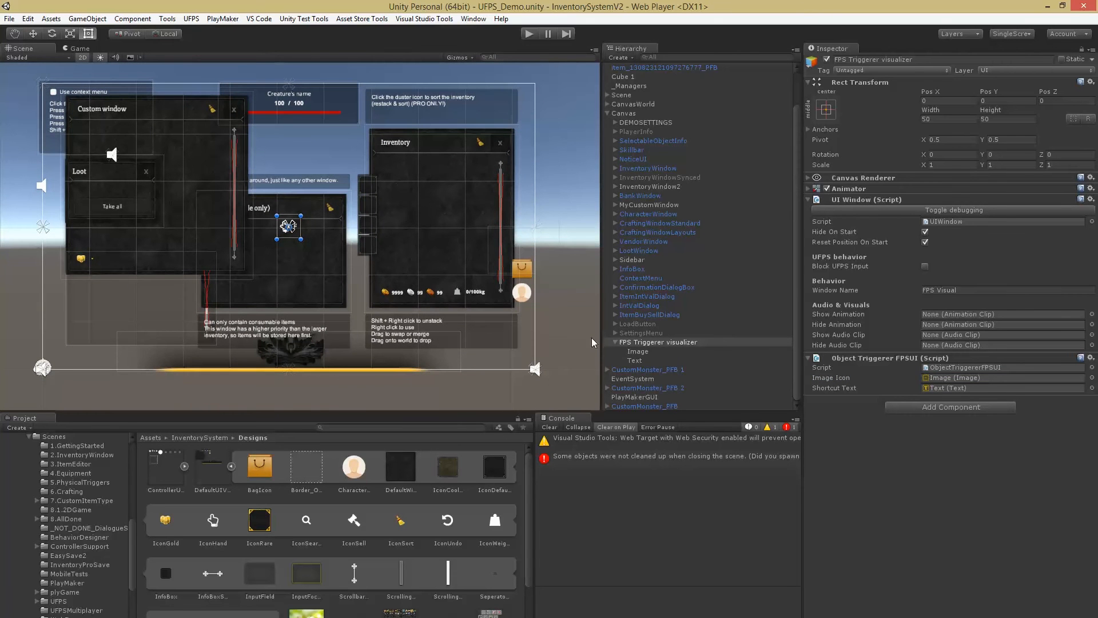
left_click(616, 342)
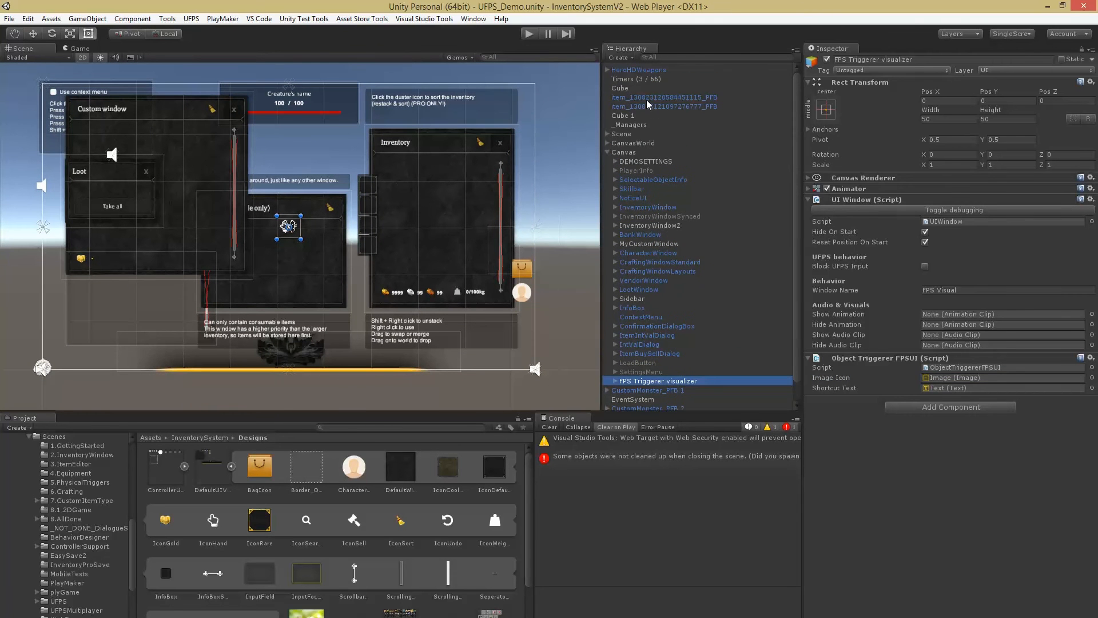
left_click(630, 125)
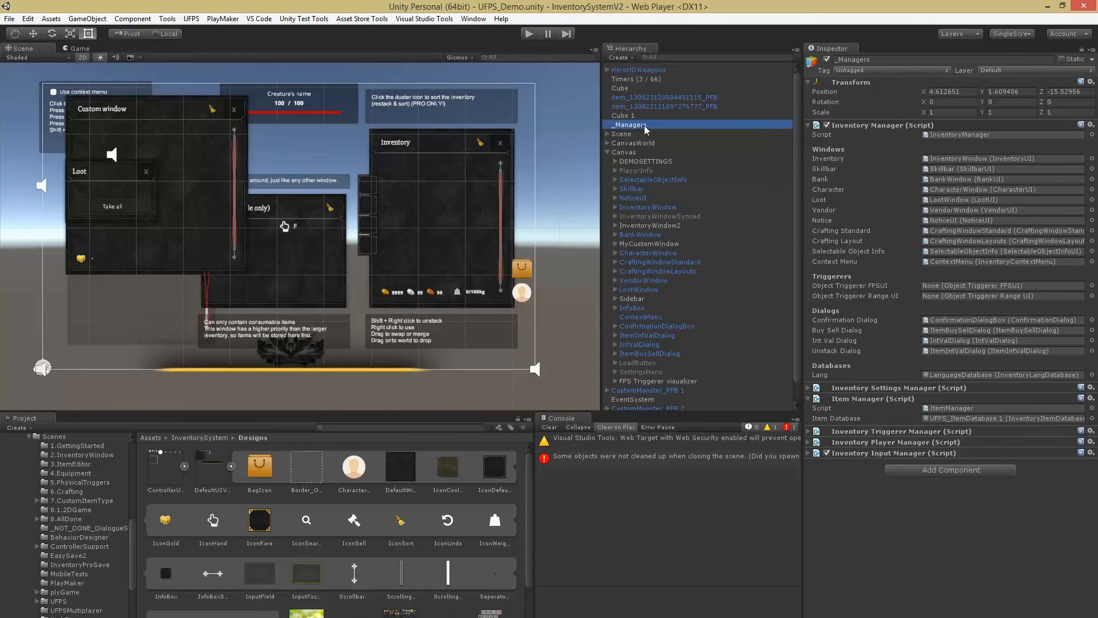
left_click(1002, 286)
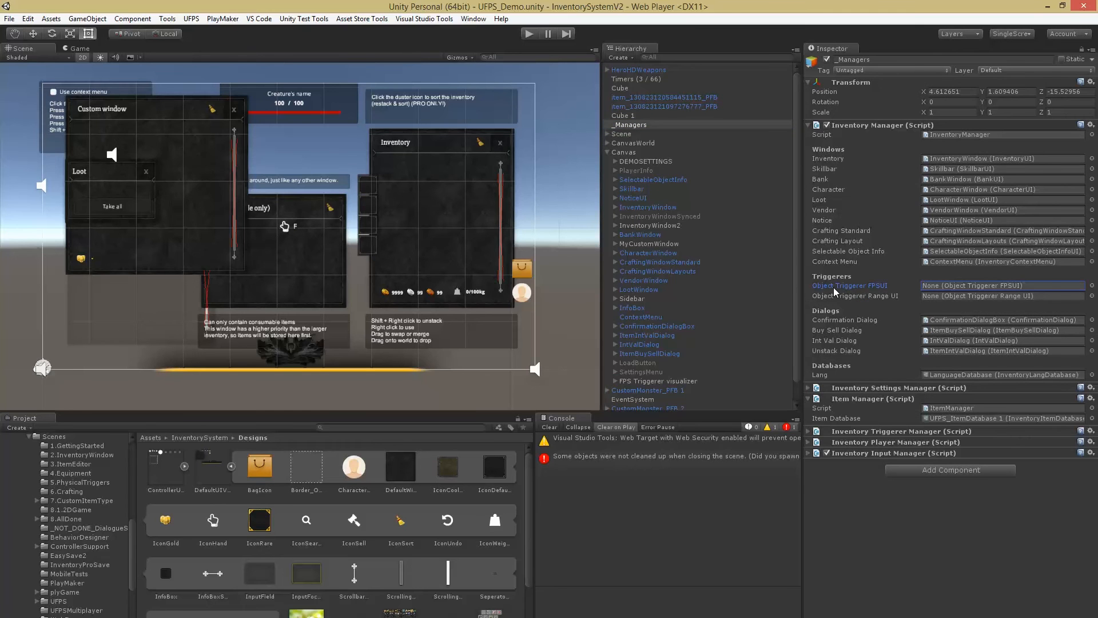
left_click(1092, 286)
key("Down")
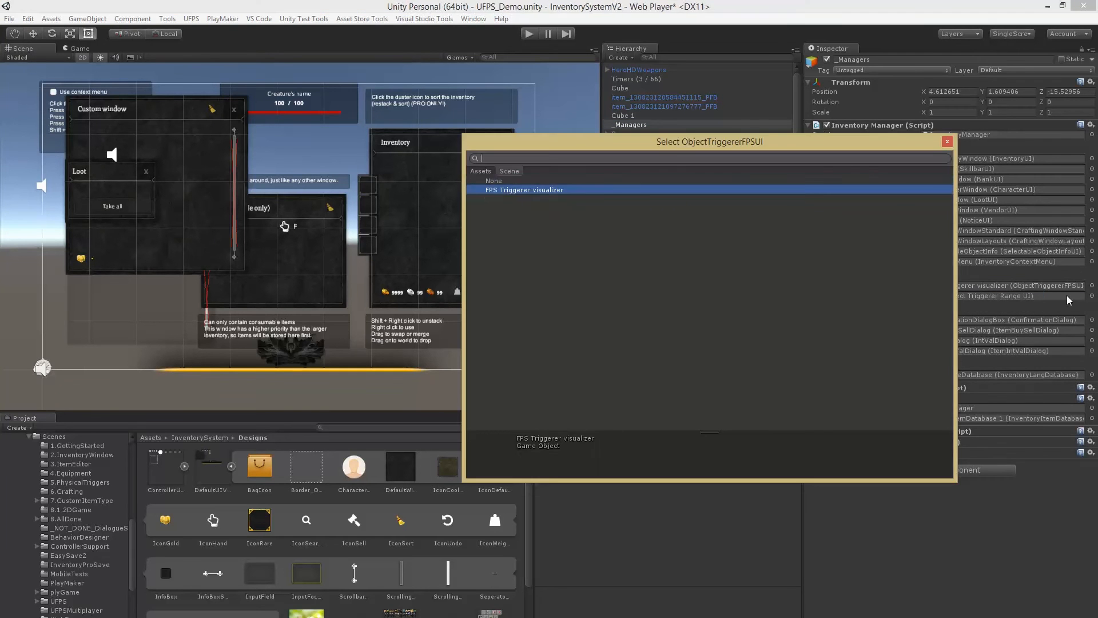
key("Return")
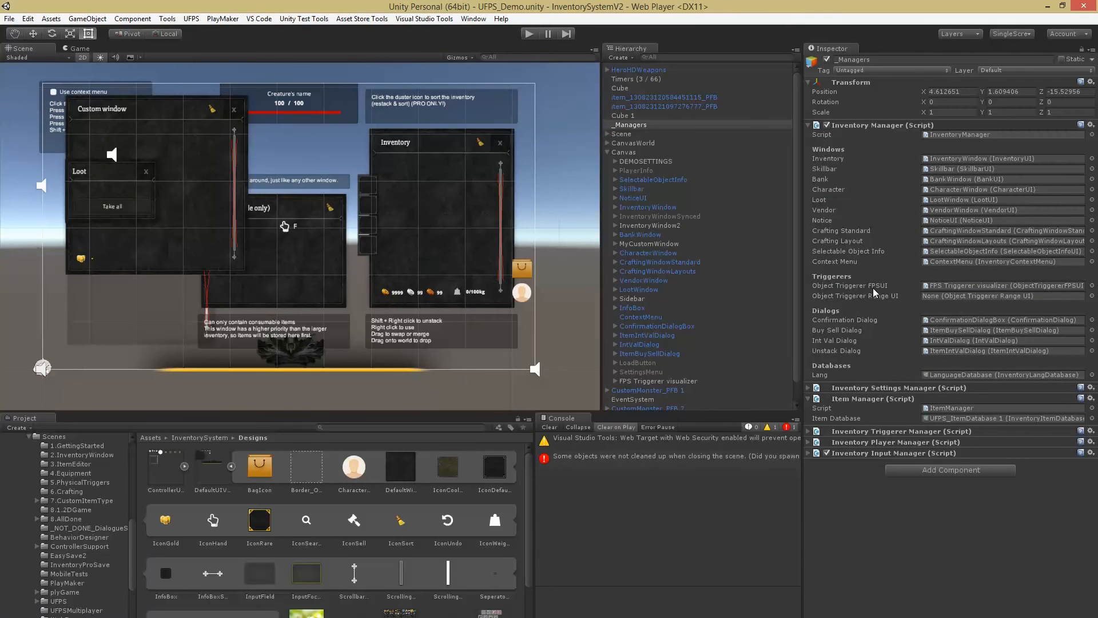
left_click(873, 292)
Step: Play-test the 8.AllDone scene: pick up the item cubes, check them in the inventory, and stop playing
left_click(530, 34)
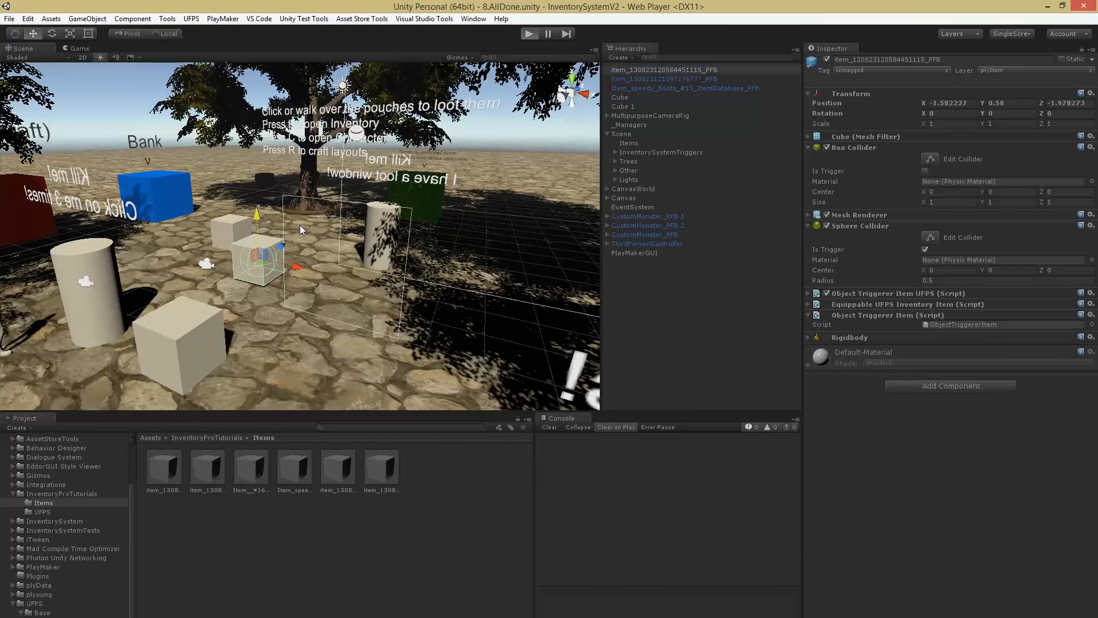
key("ctrl+p")
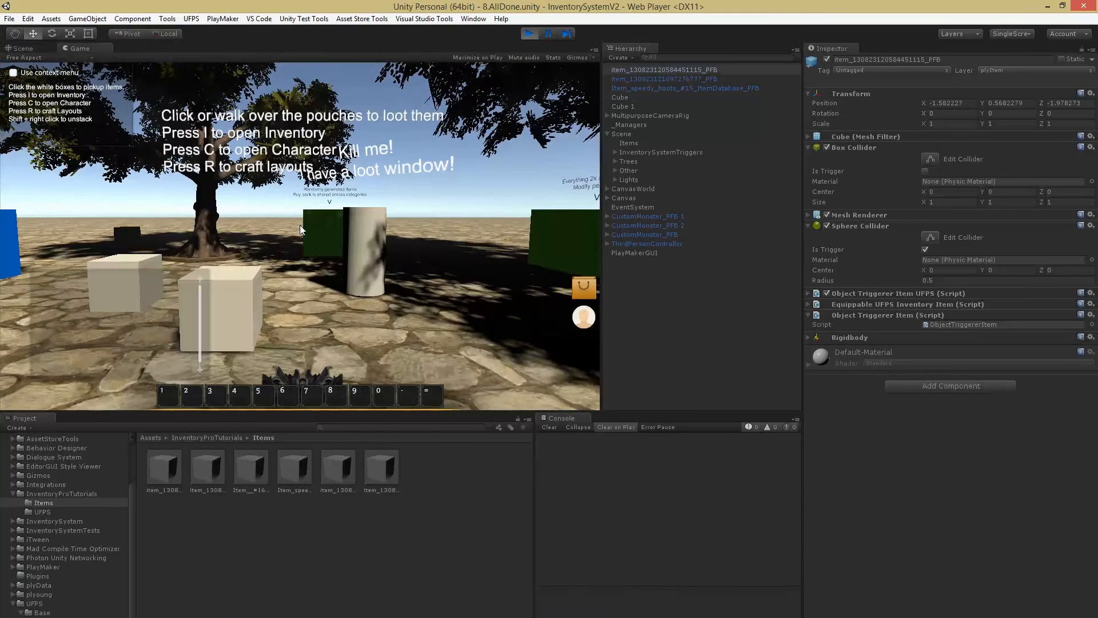
key("w")
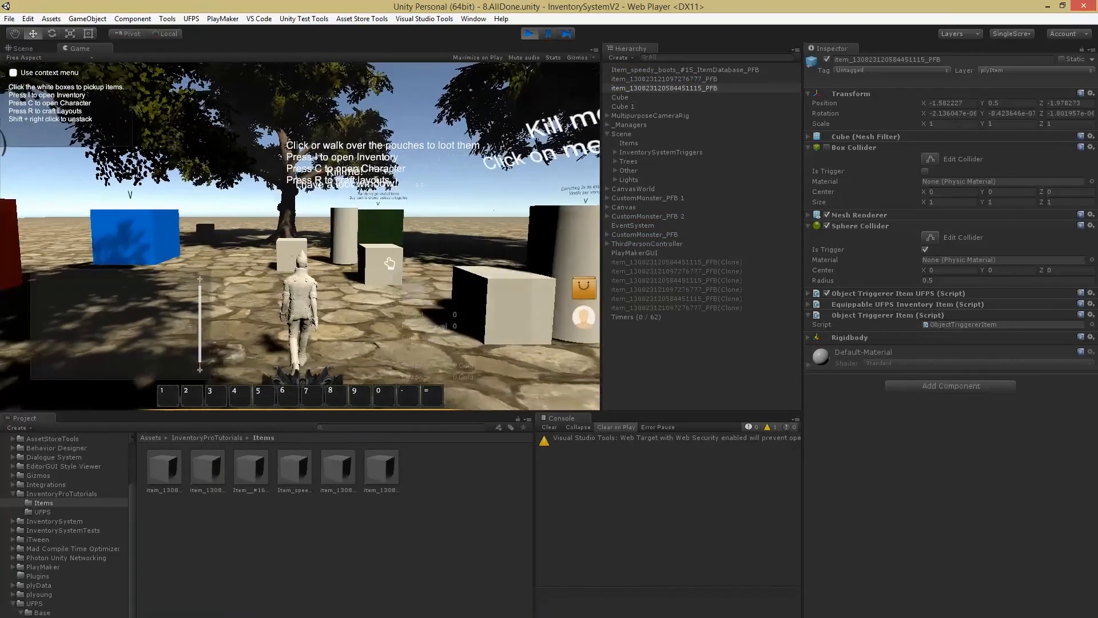
left_click(384, 282)
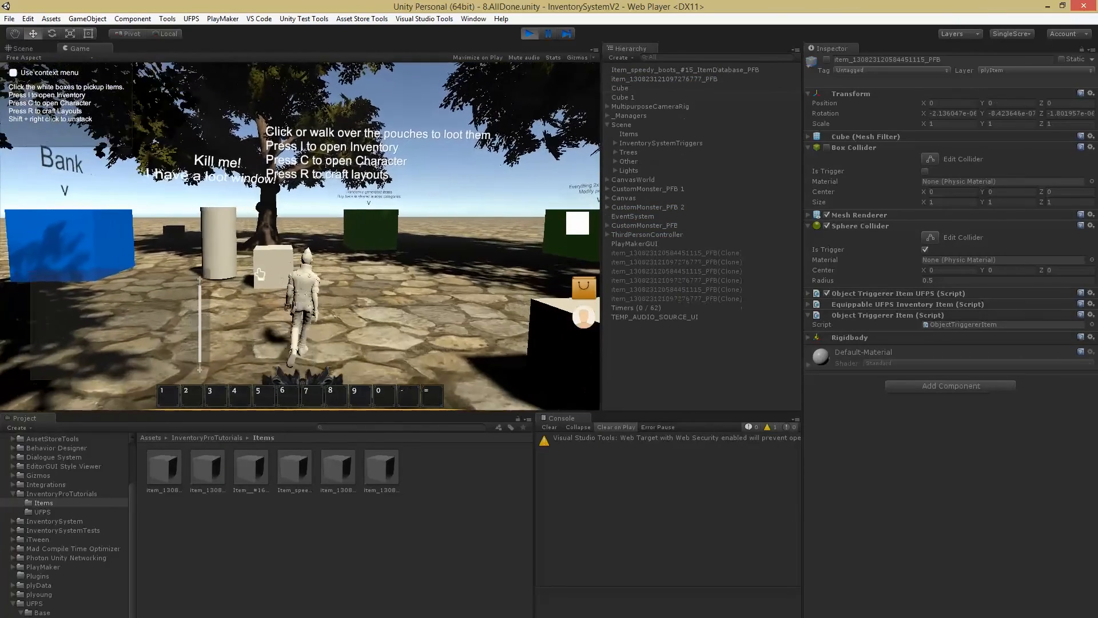
left_click(245, 268)
key("i")
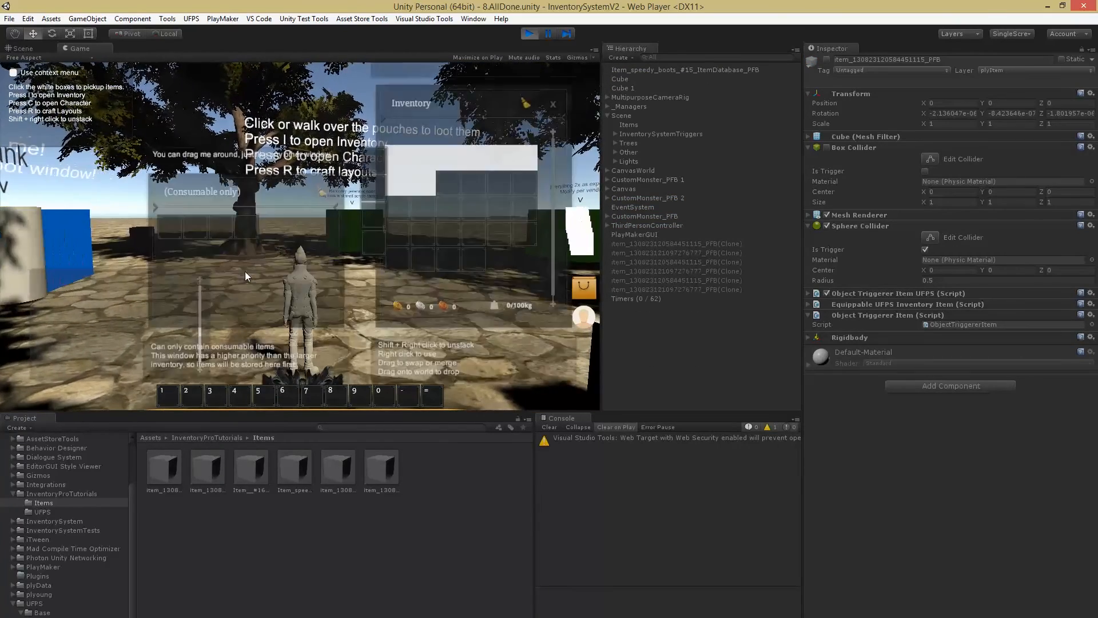
left_click(558, 136)
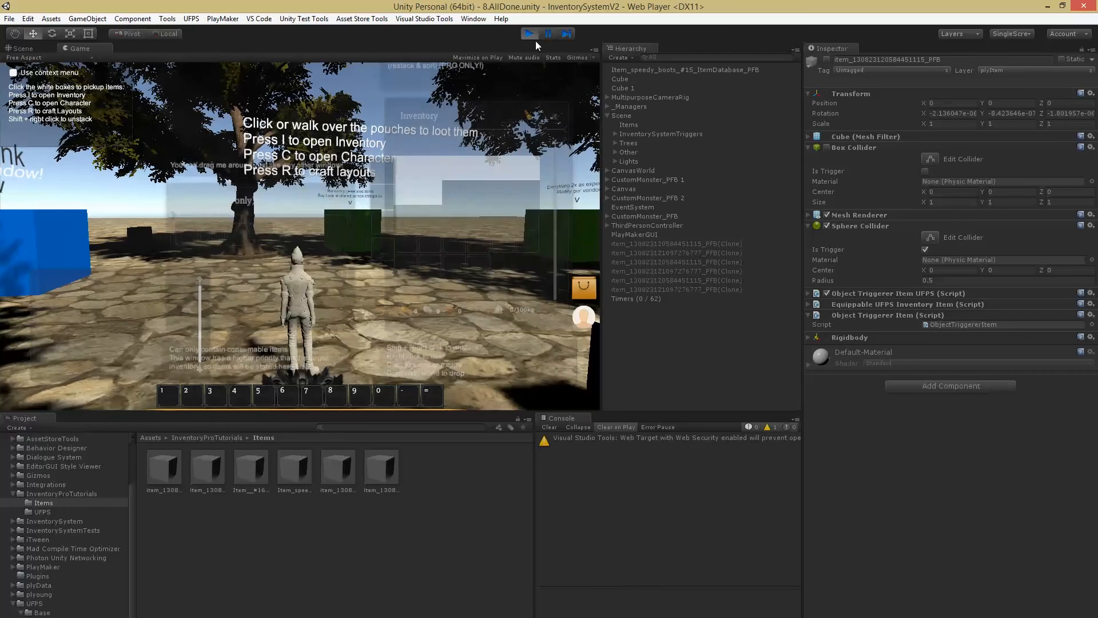
left_click(529, 33)
Step: Open the Inventory Pro main manager and load the UFPS_ItemDatabase 1 item database
left_click(167, 19)
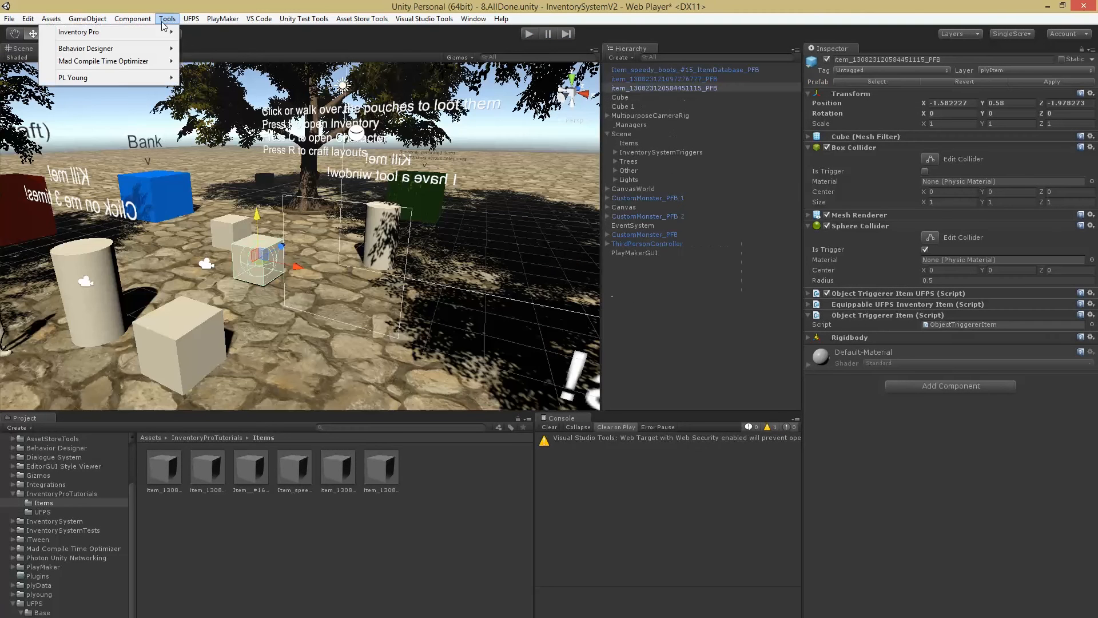
left_click(167, 18)
left_click(132, 19)
mouse_move(165, 36)
left_click(203, 32)
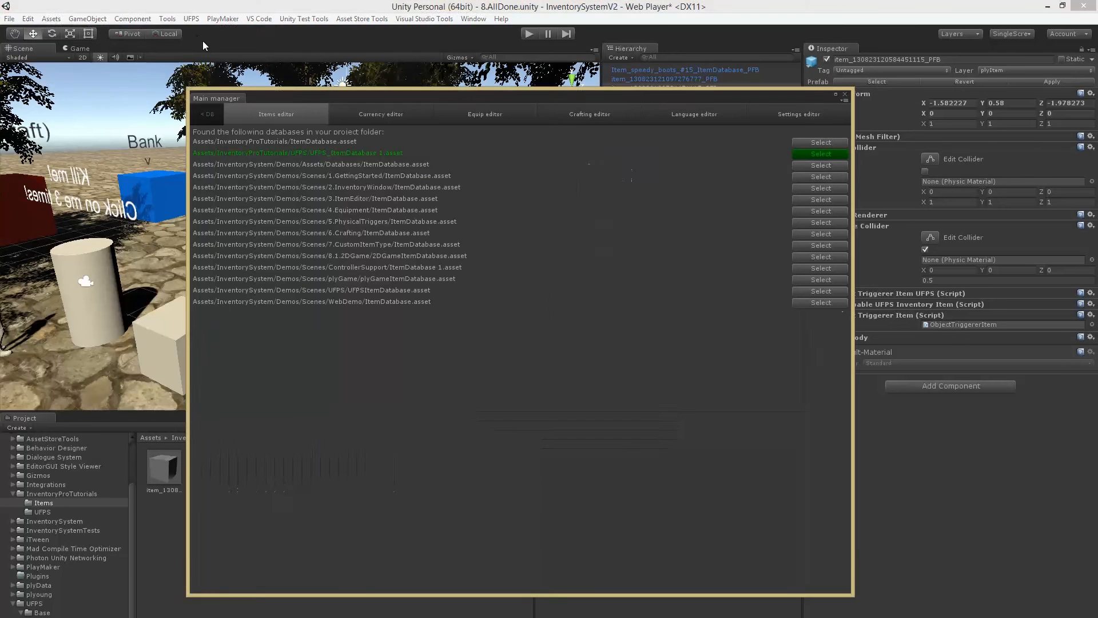
left_click(815, 154)
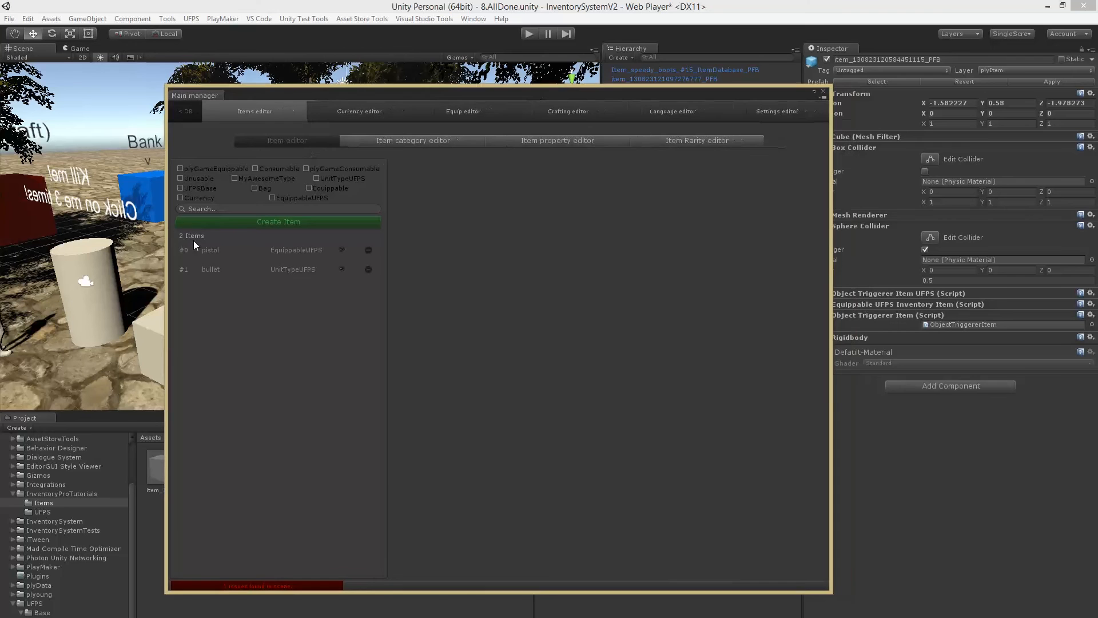
Step: Set the pistol item's icon to the sword sprite Icons_12
left_click(215, 254)
left_click(406, 284)
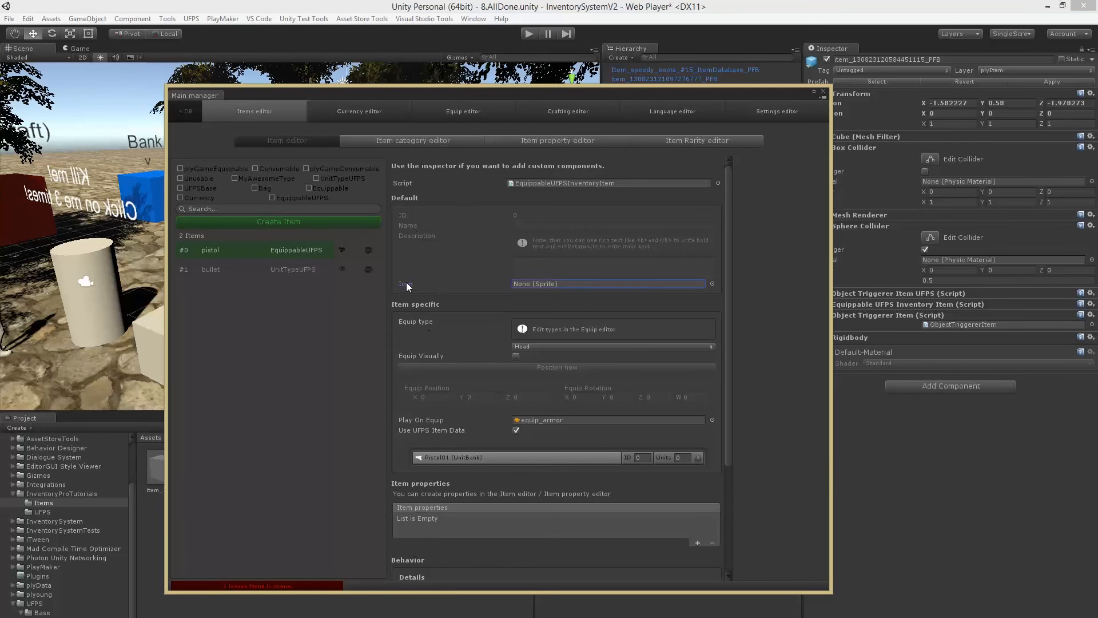
left_click(712, 283)
left_click_drag(732, 167, 623, 141)
scroll(709, 320, "down", 10)
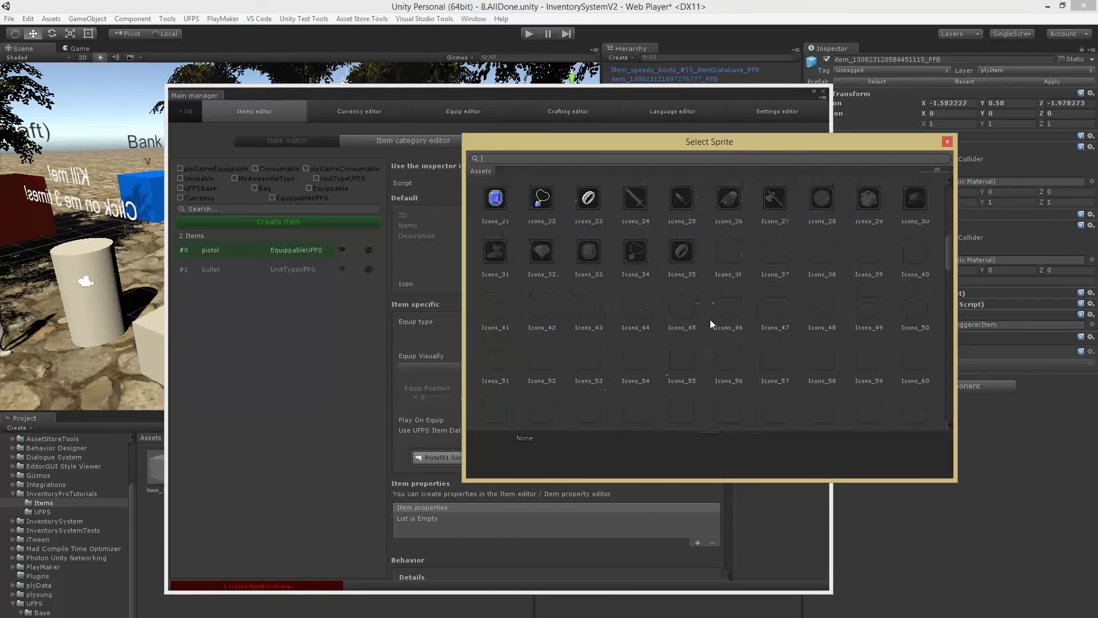
scroll(534, 316, "down", 2)
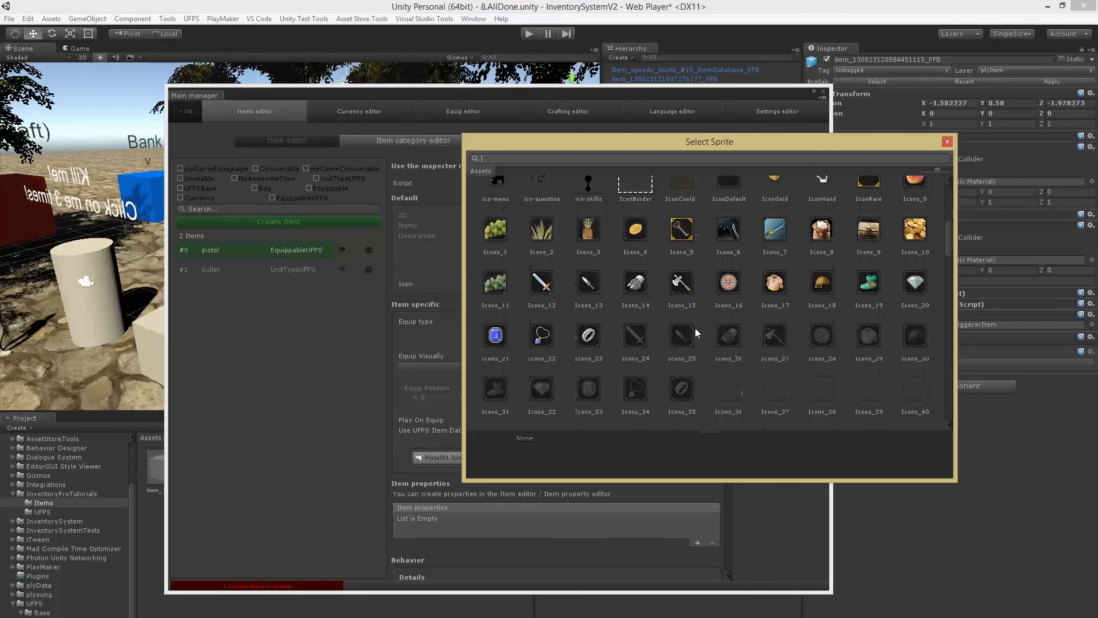
double_click(540, 283)
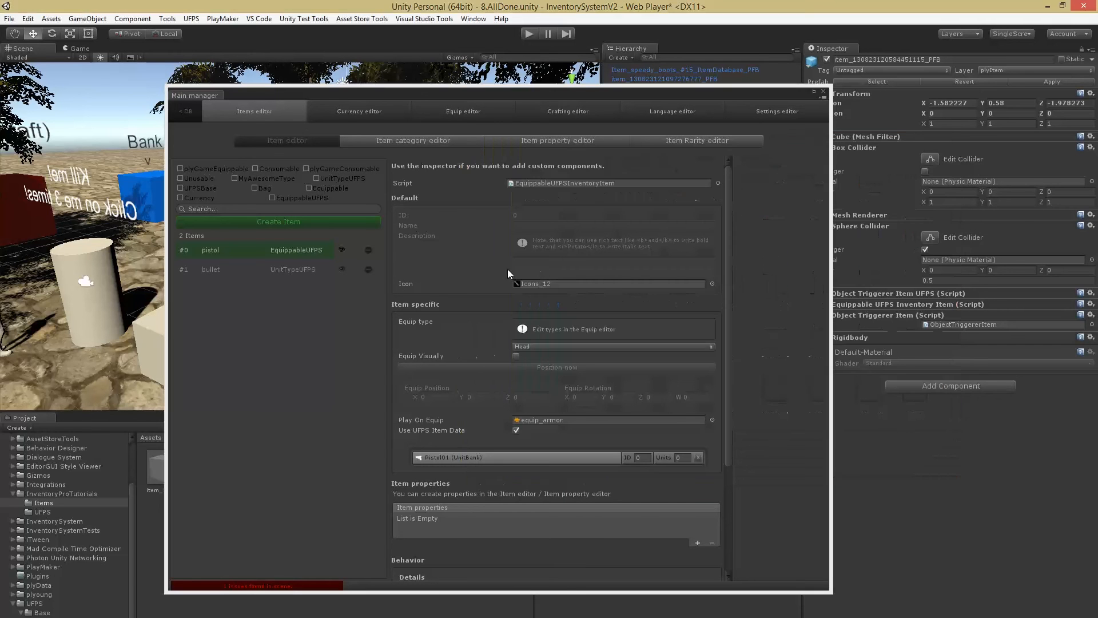
Step: Set the bullet item's icon to a ring sprite
left_click(284, 267)
left_click(712, 283)
scroll(634, 336, "down", 10)
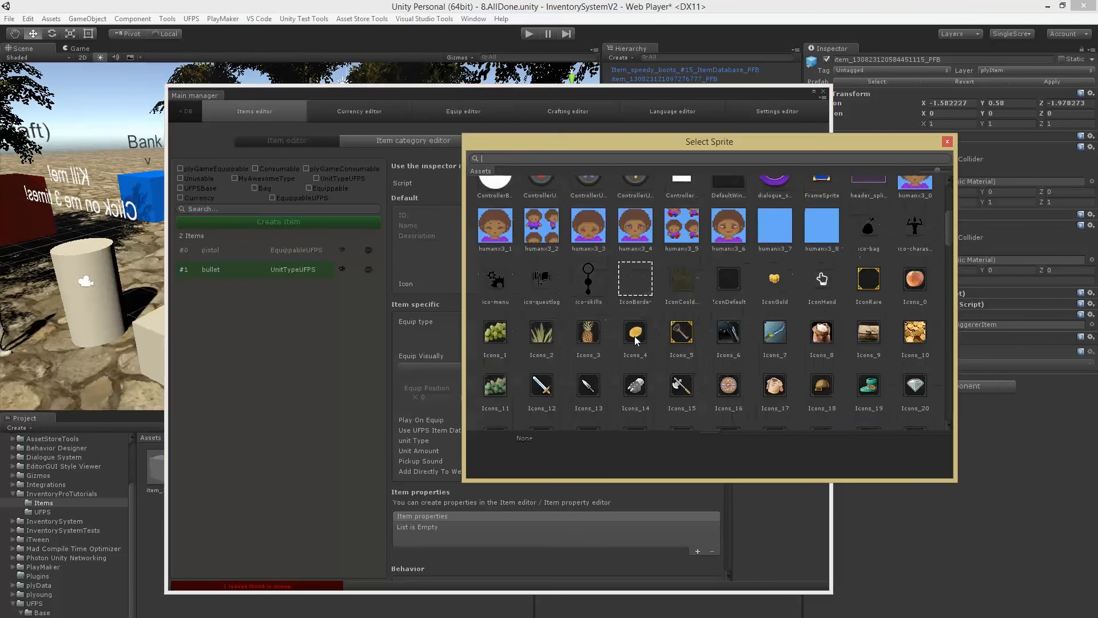
double_click(589, 221)
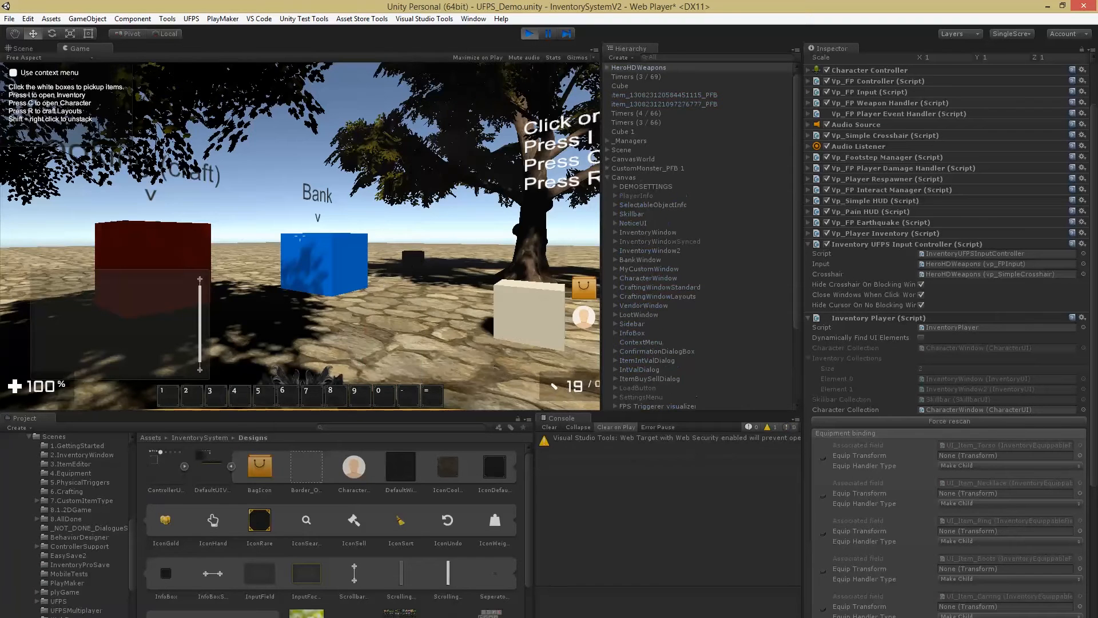
Step: Play-test the scene: pick up the pistol and bullet cubes, check their icons in the inventory, and stop playing
left_click(300, 226)
key("w")
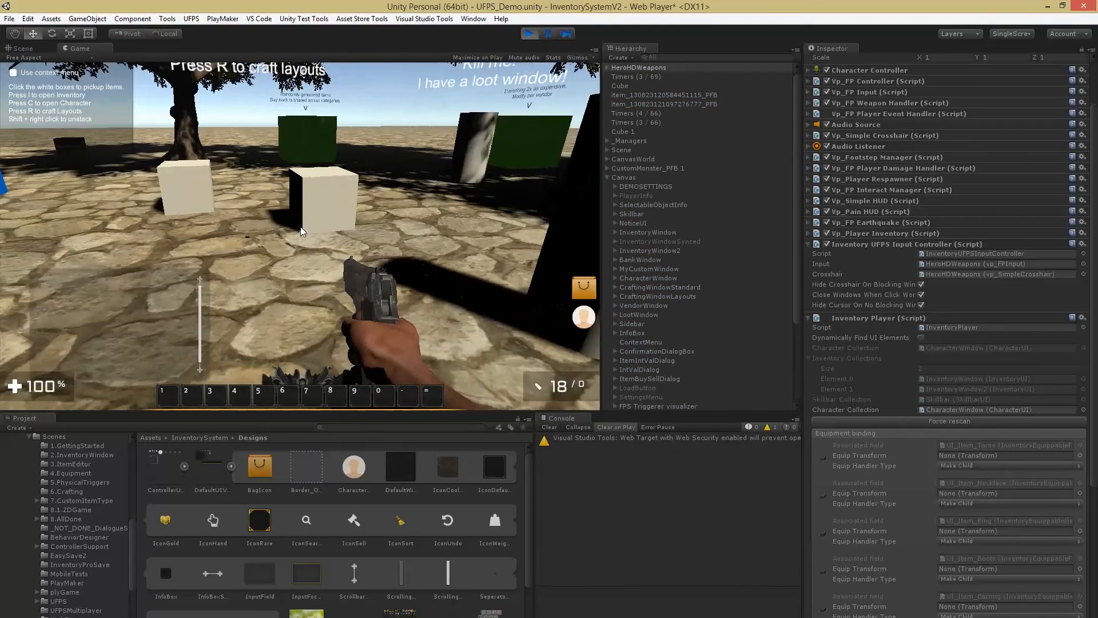
key("w")
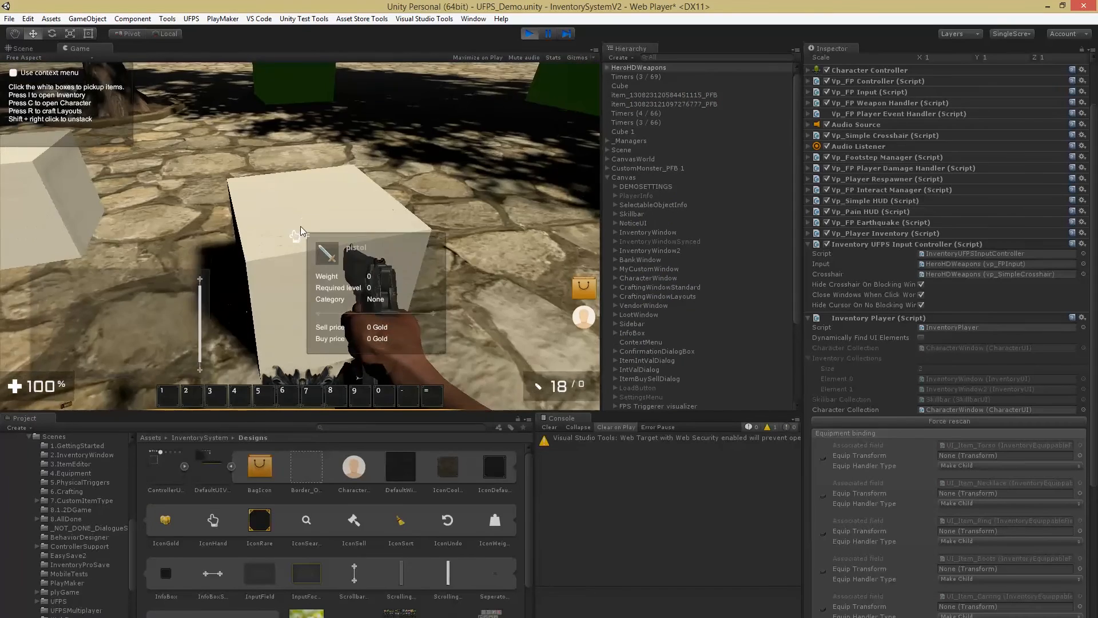
key("f")
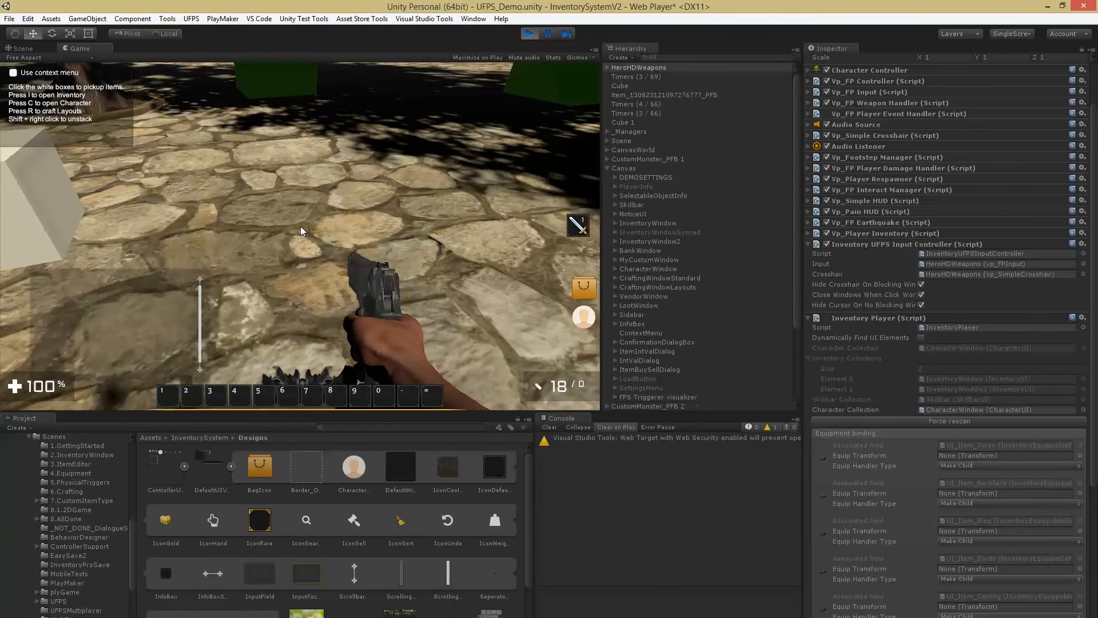
key("w")
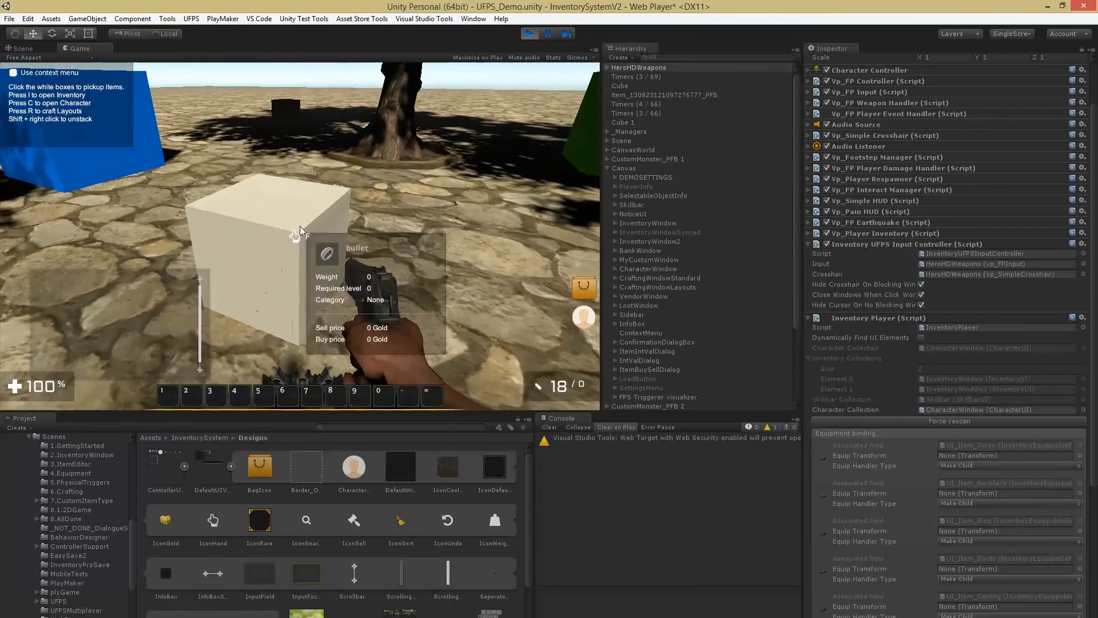
key("f")
key("i")
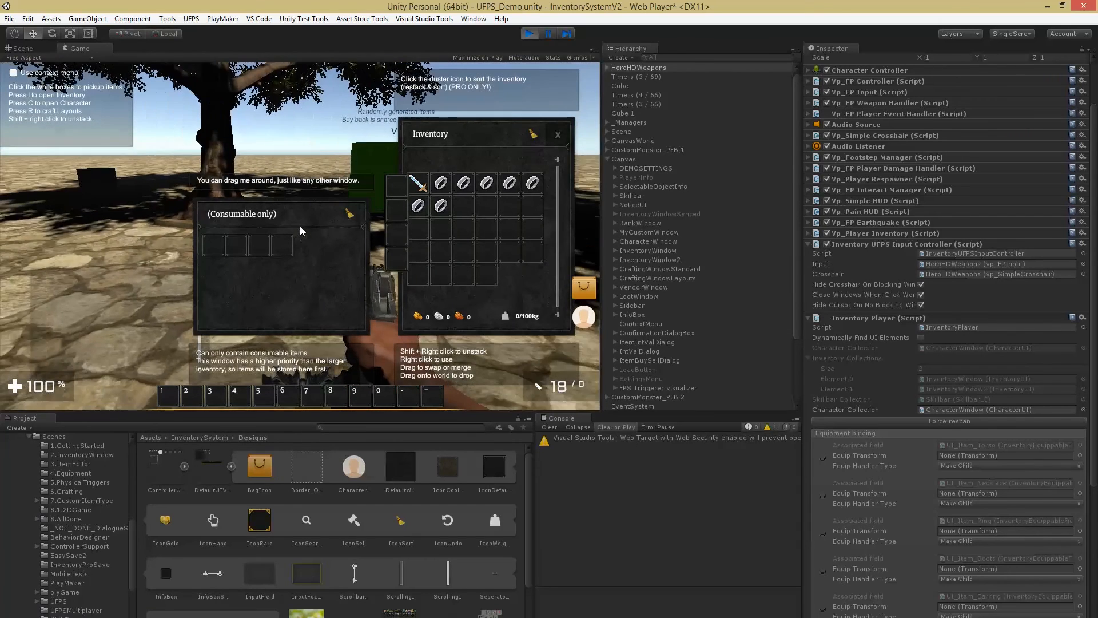
key("d")
key("a")
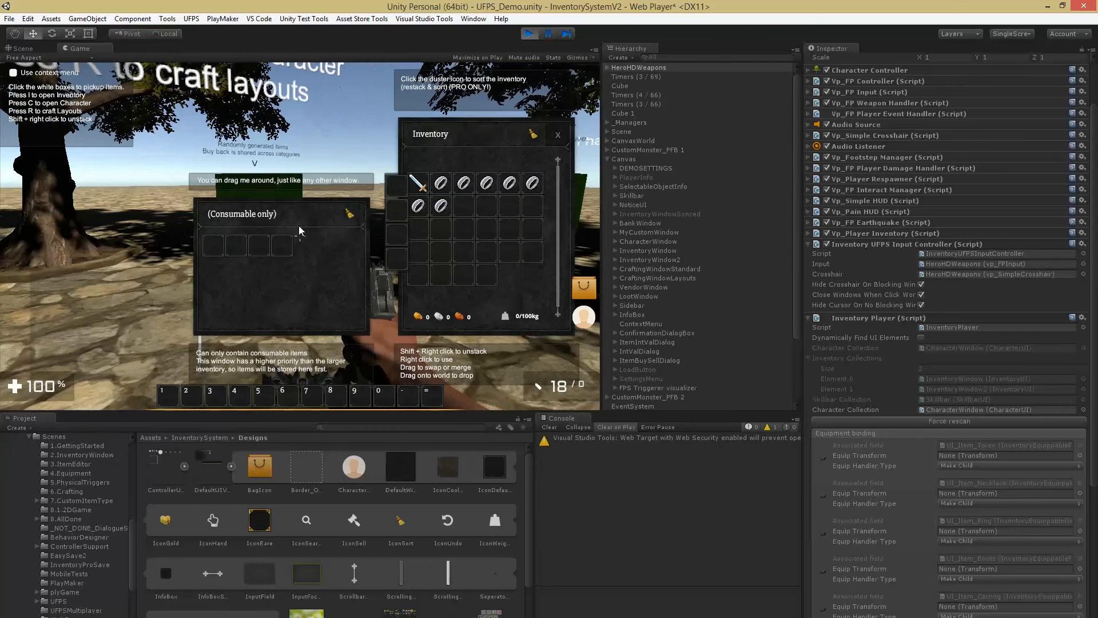
left_click(529, 34)
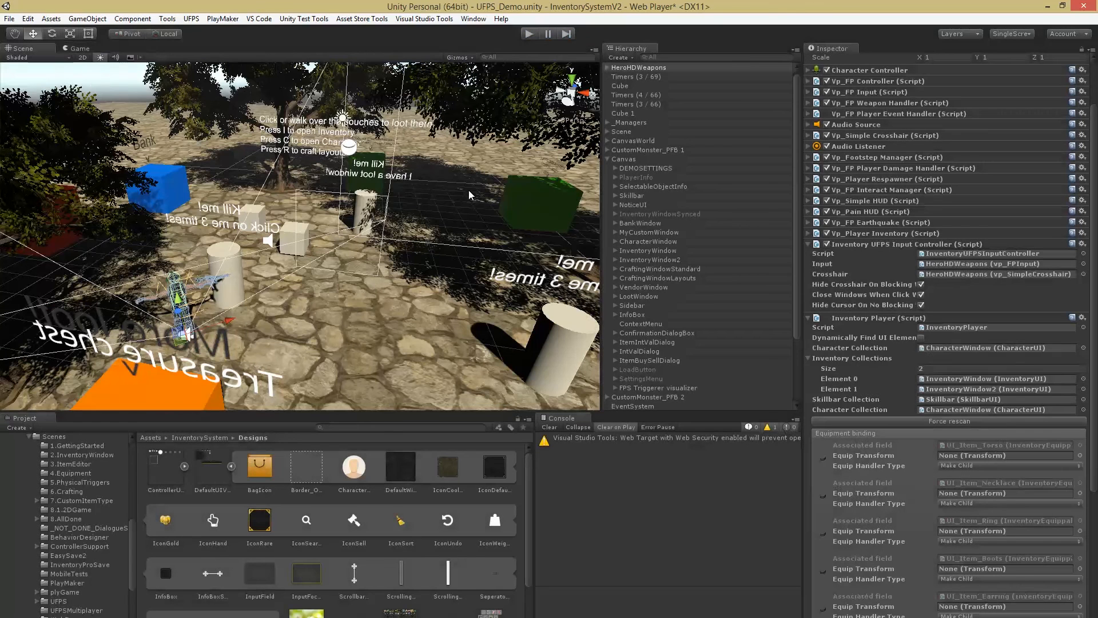
Step: Open the Inventory Pro main manager, load the UFPS_ItemDatabase 1 item database, and open the bullet item
left_click(166, 19)
mouse_move(163, 32)
left_click(206, 31)
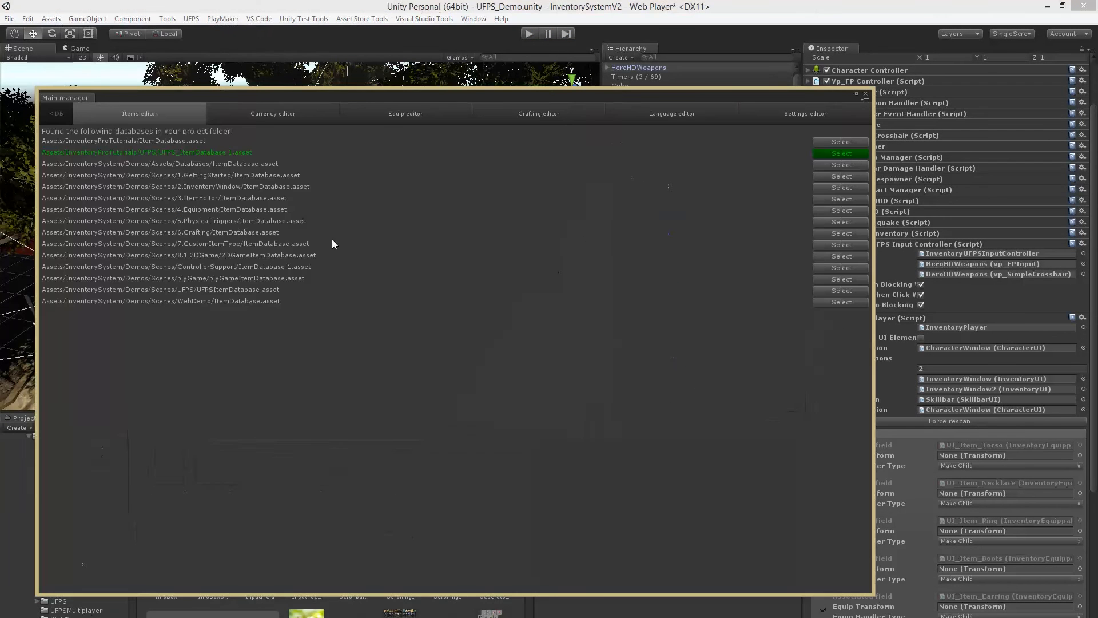
left_click(842, 165)
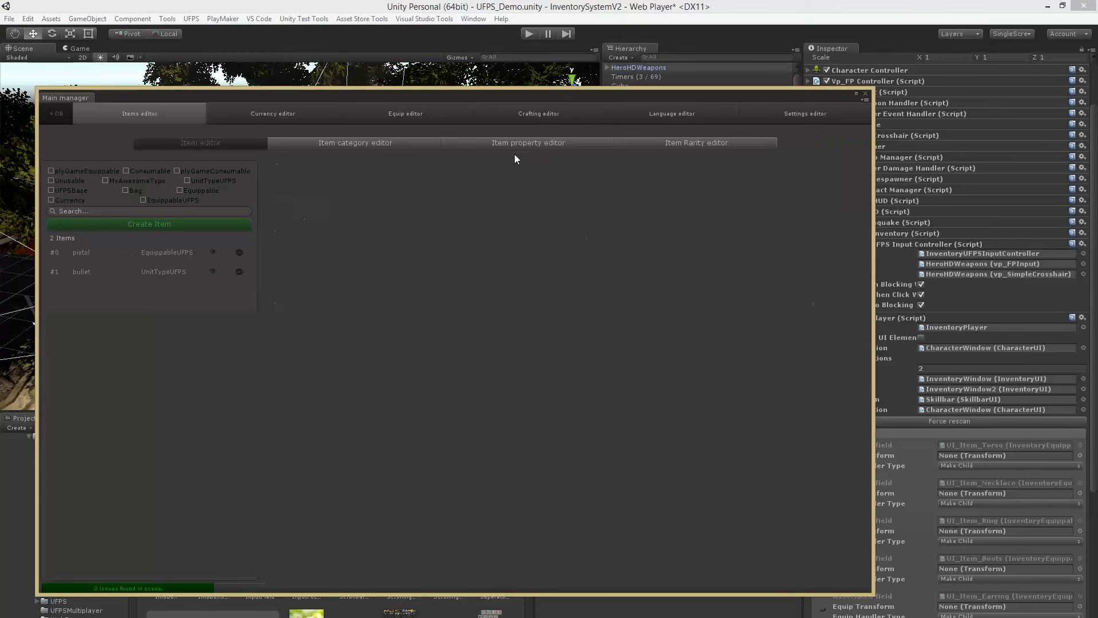
left_click(96, 253)
left_click(92, 272)
Step: Set the bullet item's Max Stack Size to 999, save, and close the main manager
scroll(406, 284, "down", 3)
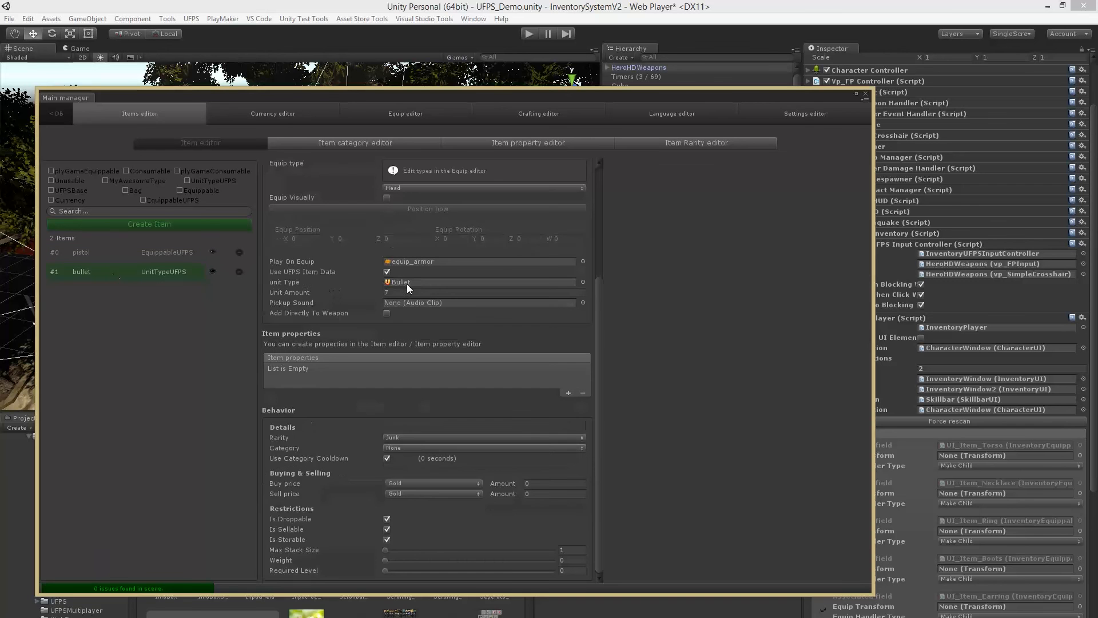
left_click(309, 293)
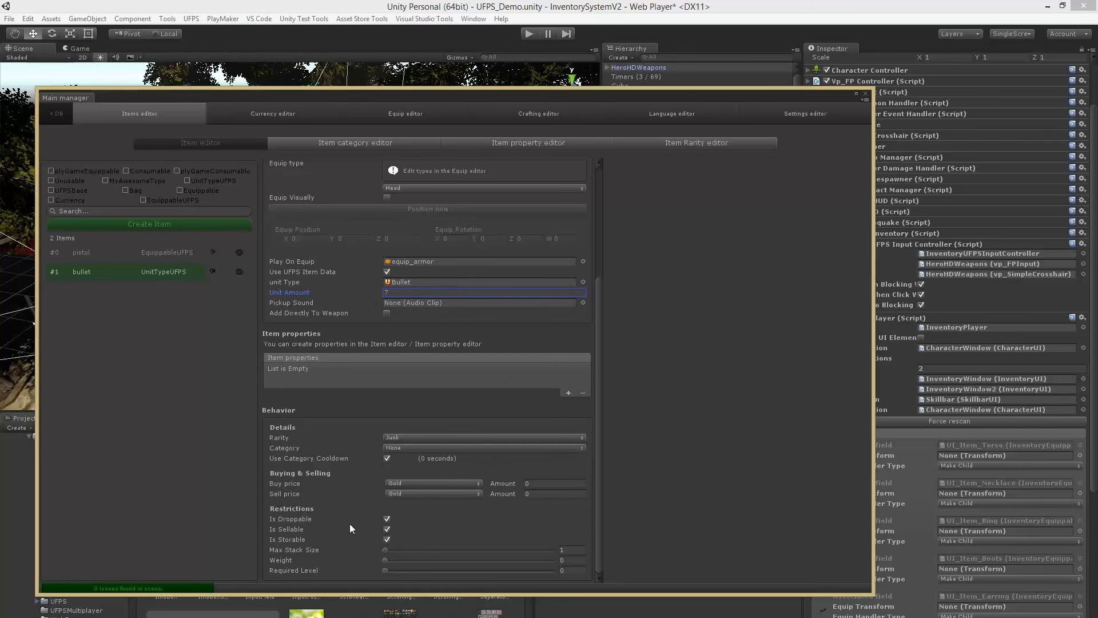
left_click(277, 552)
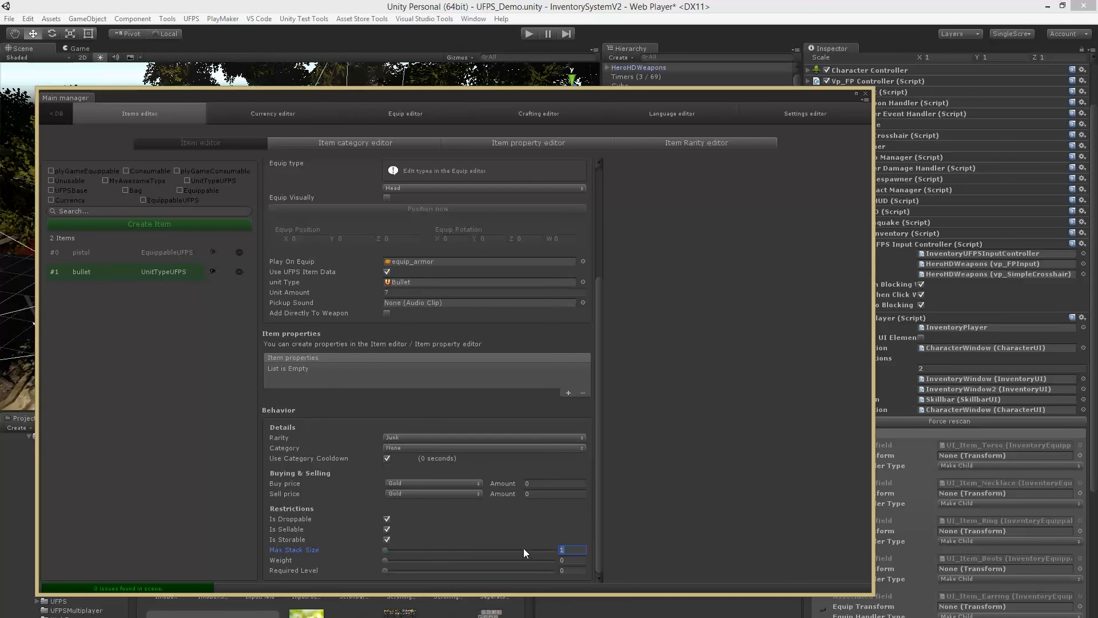
type("64")
key("BackSpace")
key("BackSpace")
type("999")
key("Tab")
key("ctrl+s")
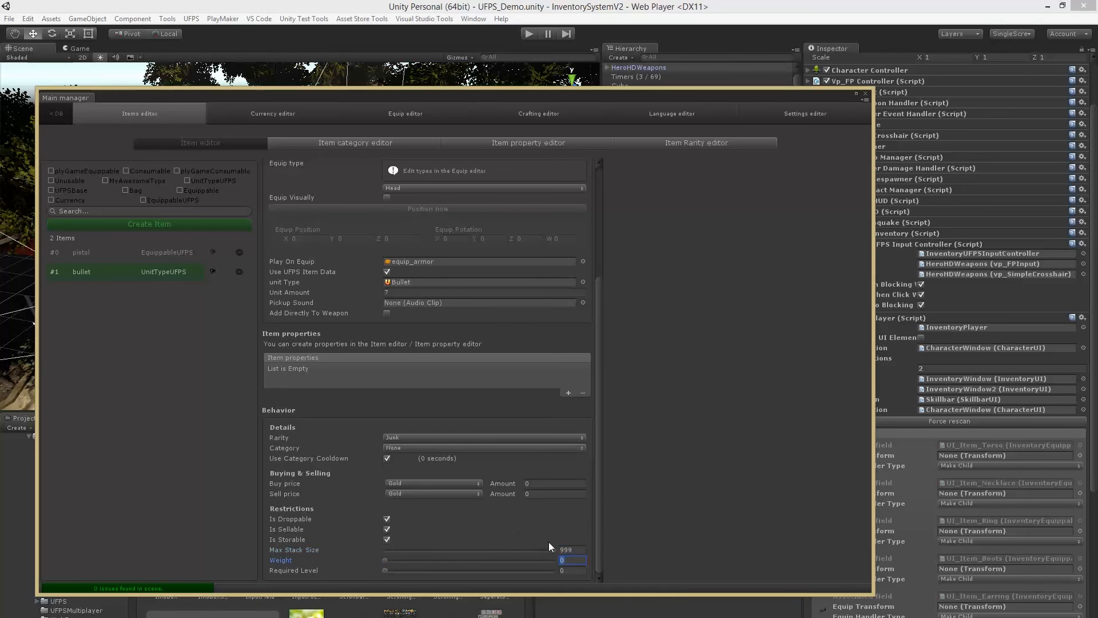
left_click(866, 93)
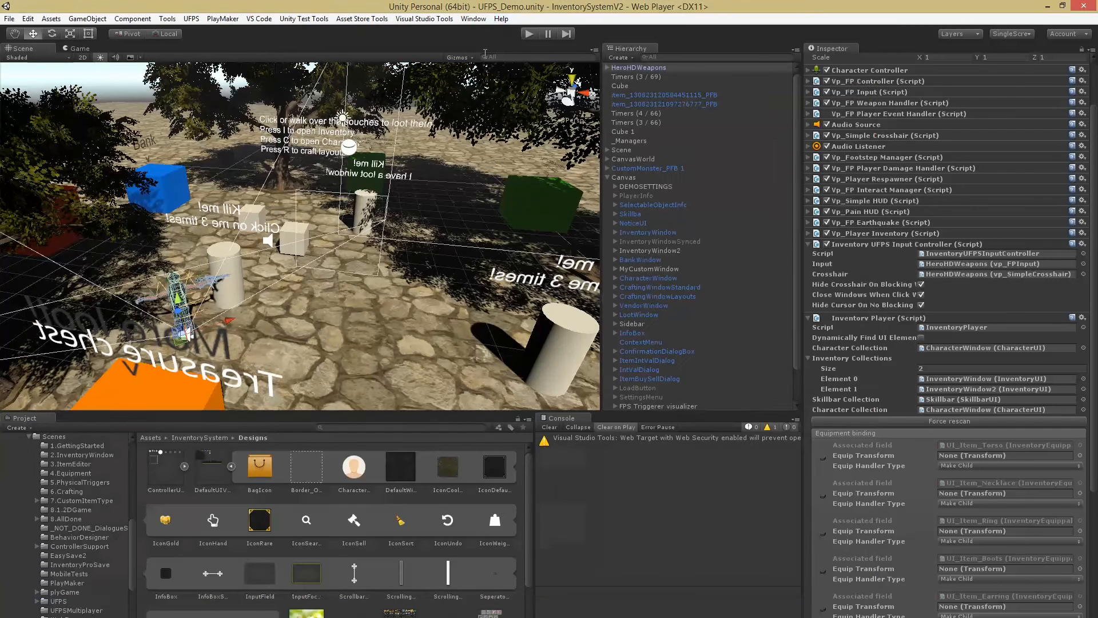
Step: Play-test the scene again to check how picked-up bullets stack in the inventory, and stop playing
left_click(529, 35)
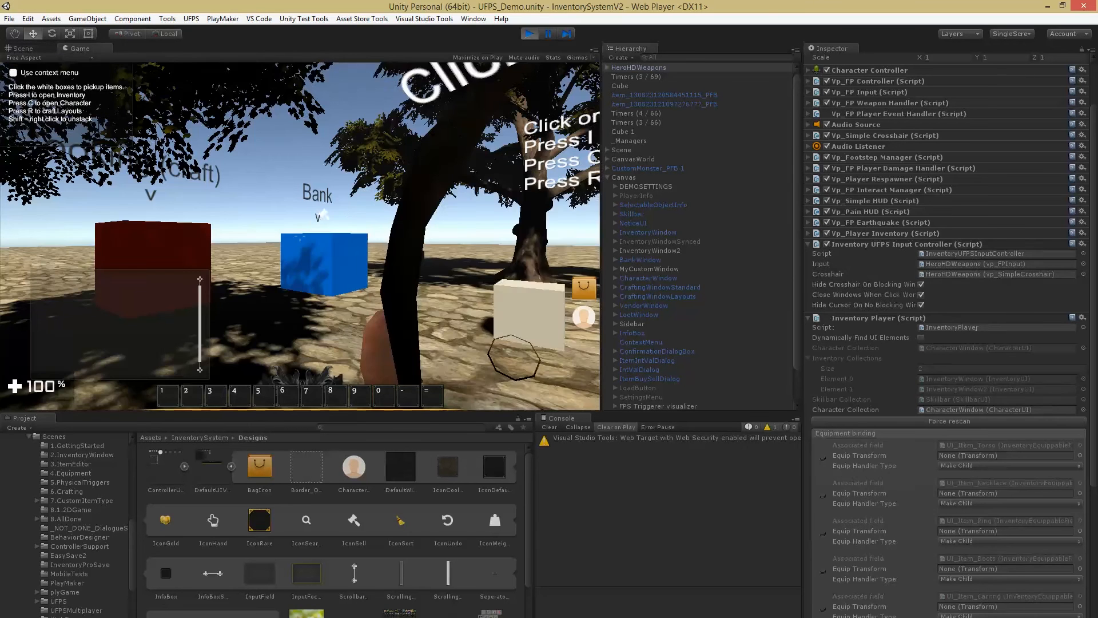
key("w")
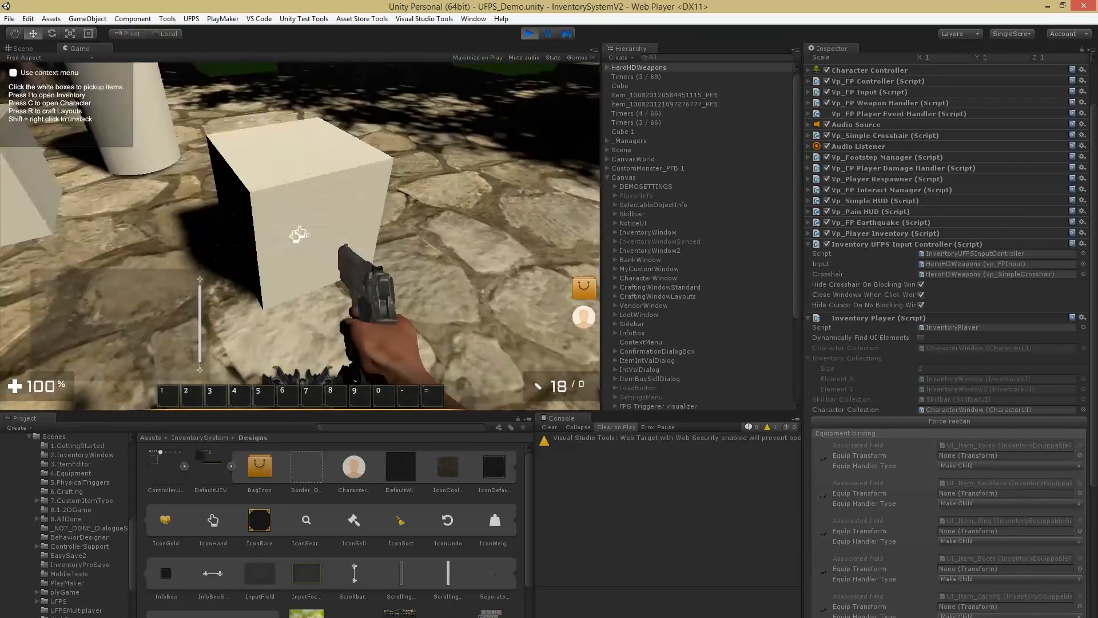
key("i")
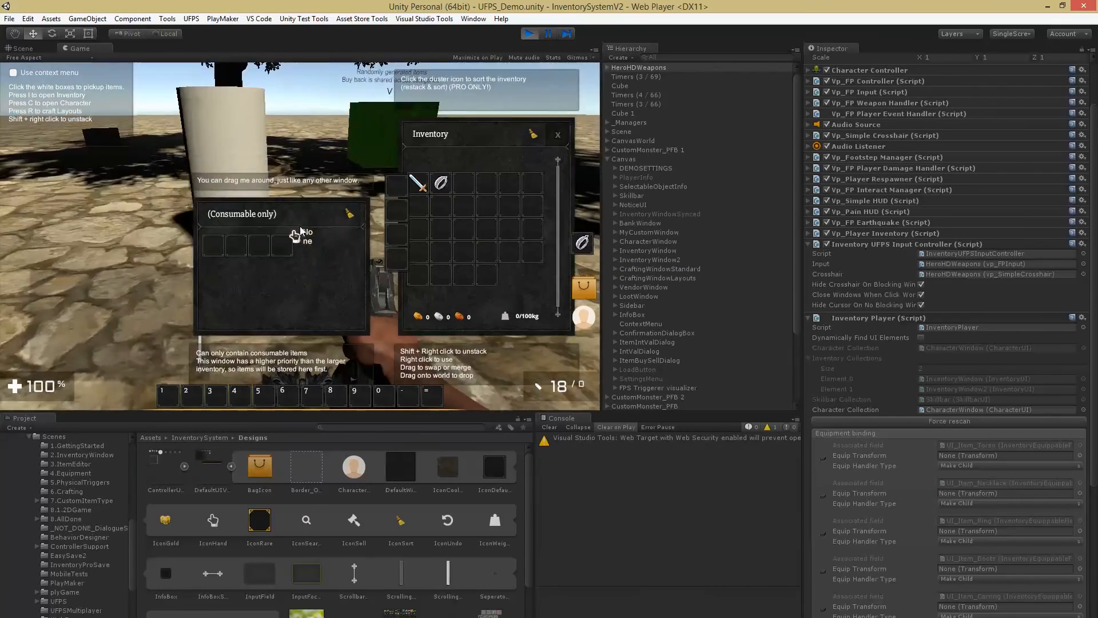
key("w")
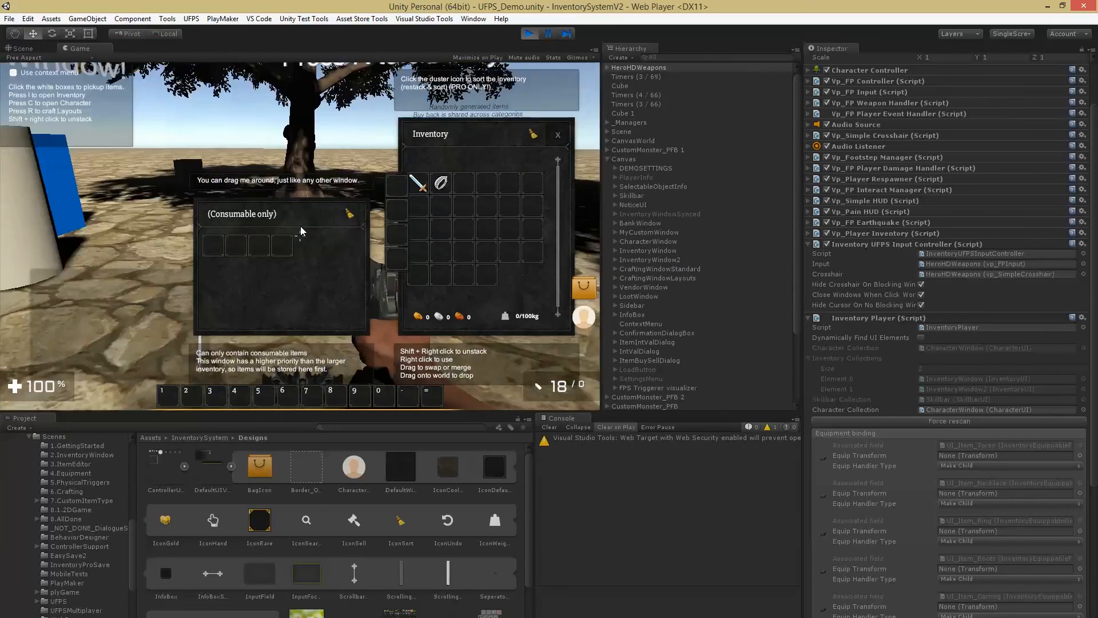
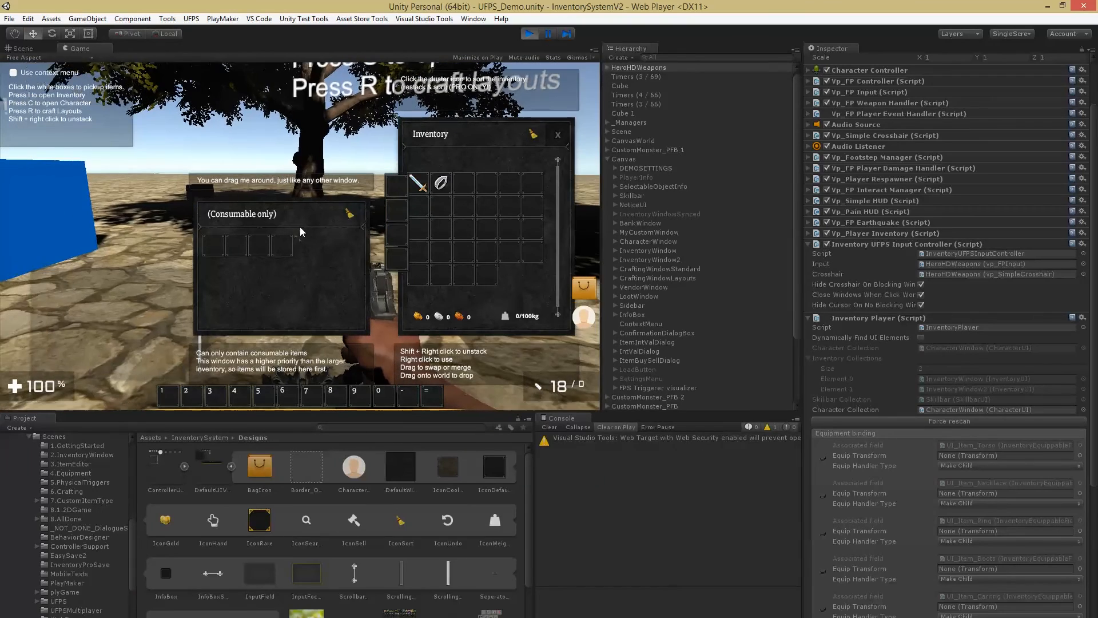
left_click(528, 34)
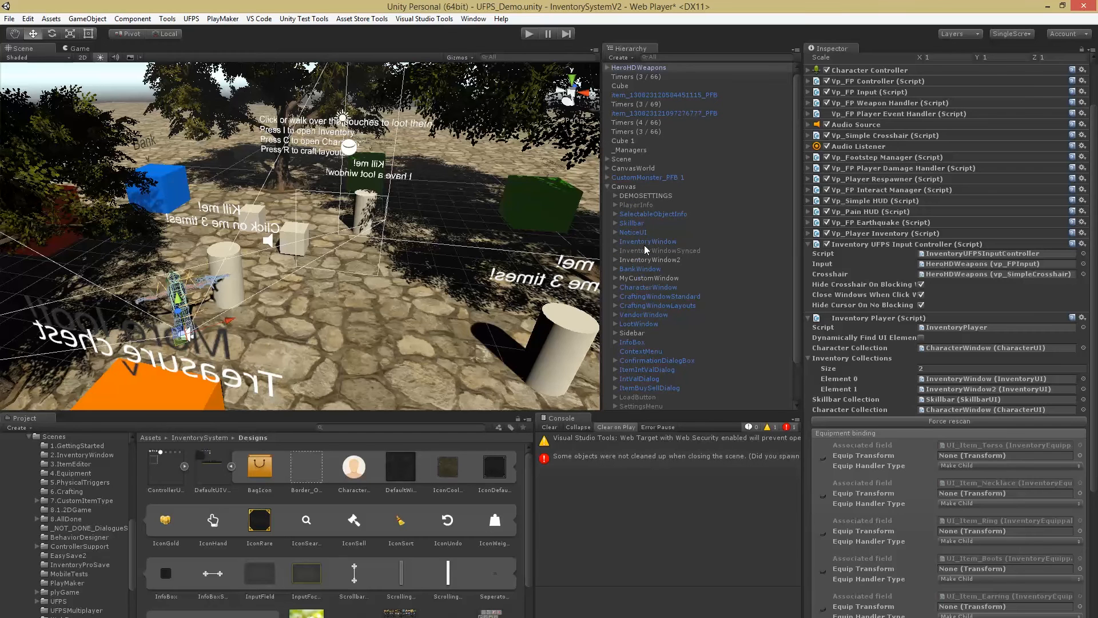
Step: Enable Block UFPS Input in the InventoryWindow's UI Window Interactive component
left_click(635, 241)
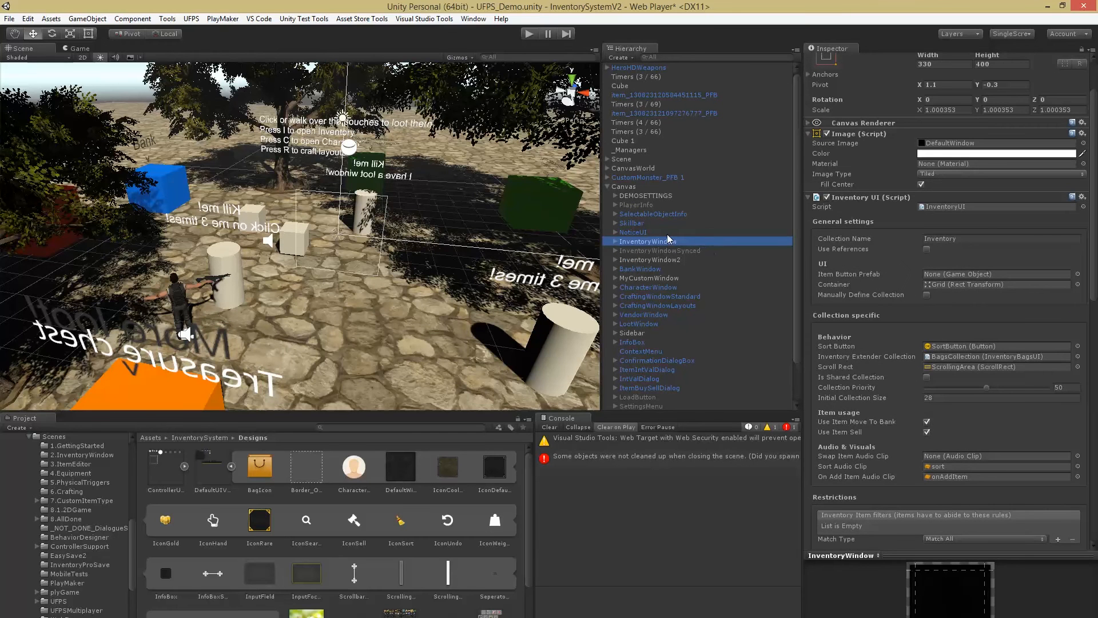
scroll(911, 256, "down", 15)
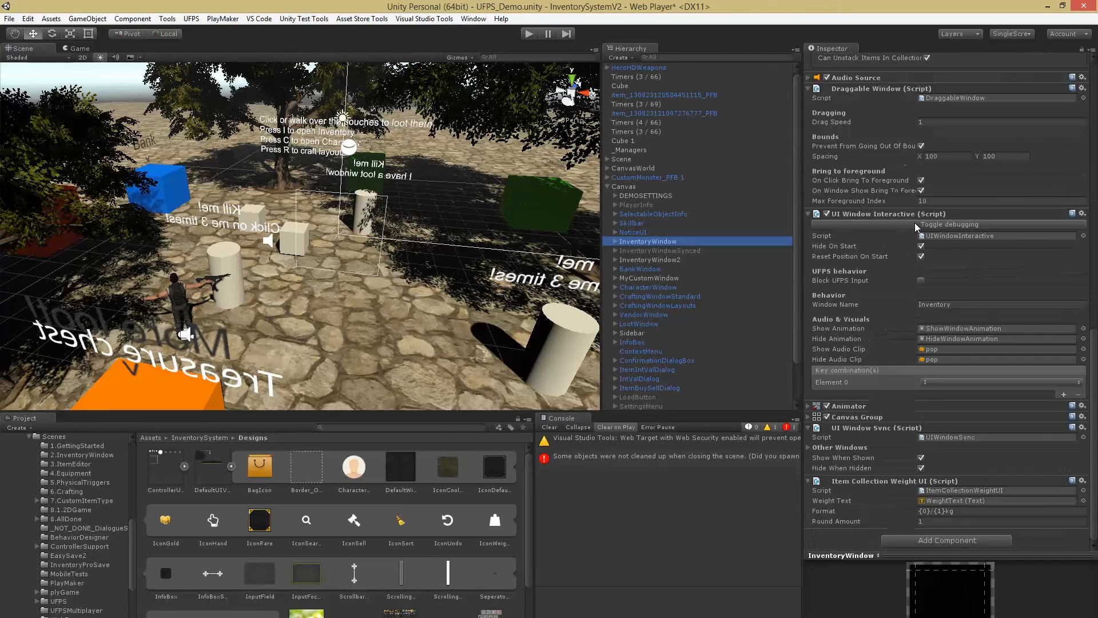
left_click(822, 280)
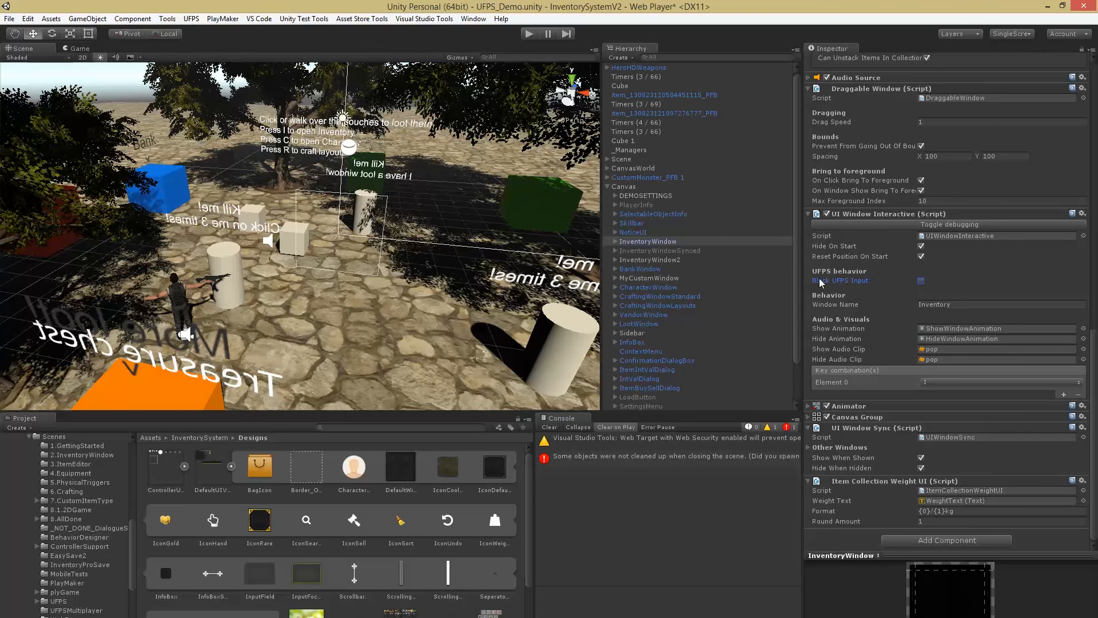
left_click(921, 281)
Step: Enable Block UFPS Input in the BankWindow's UI Window Interactive component
left_click(659, 267)
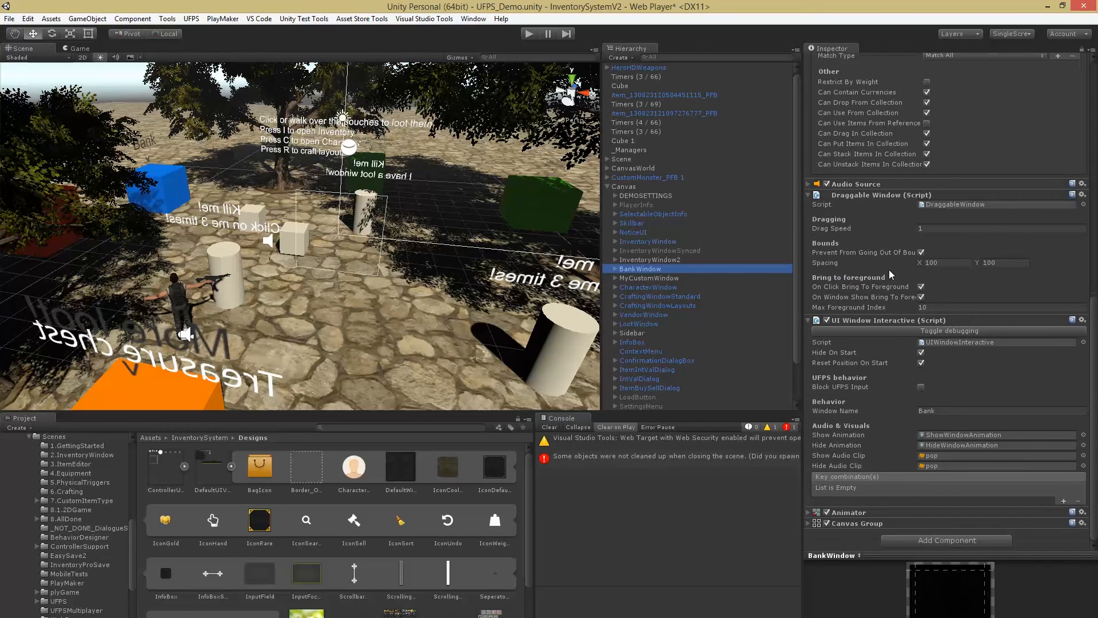
left_click(839, 387)
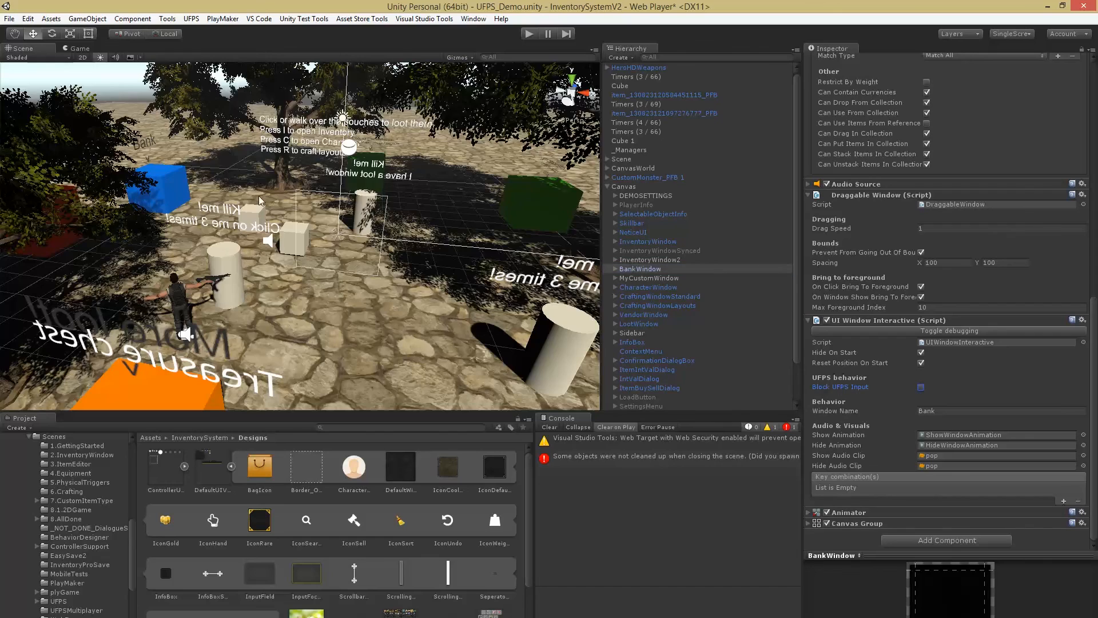
right_click_drag(259, 200, 186, 181)
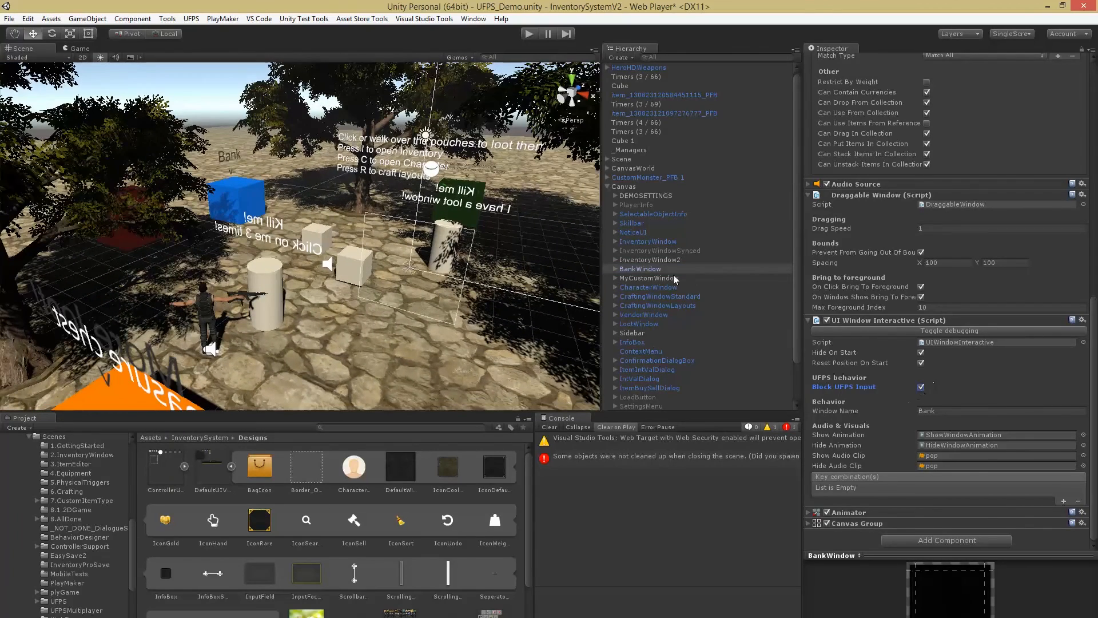
Step: Check the MyCustomWindow settings and enable Block UFPS Input for the CharacterWindow
left_click(639, 279)
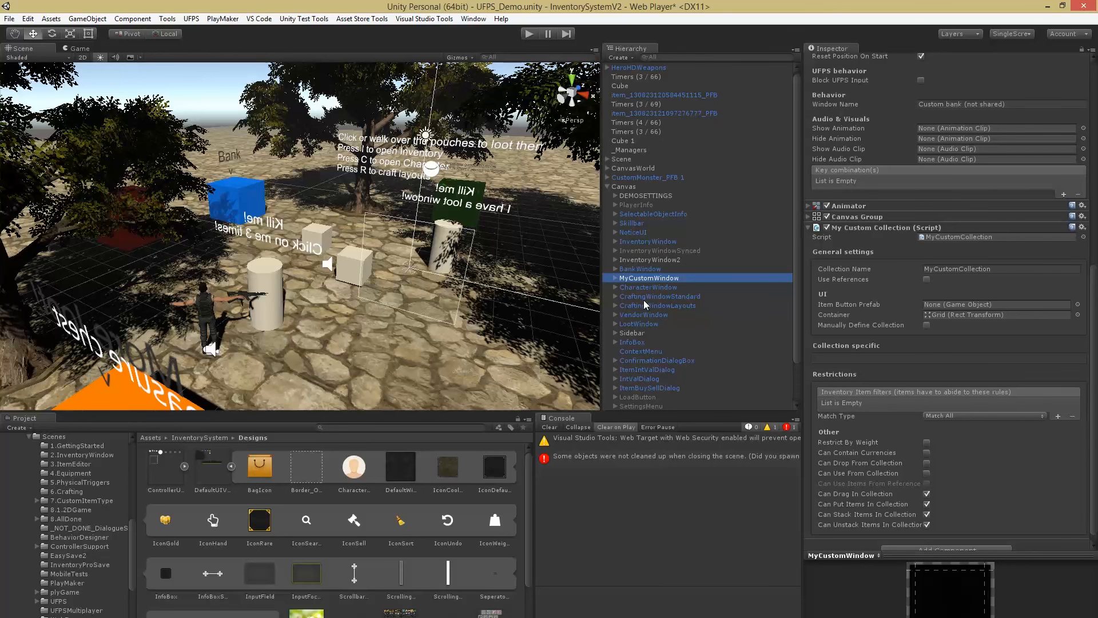
left_click(664, 287)
scroll(681, 240, "down", 2)
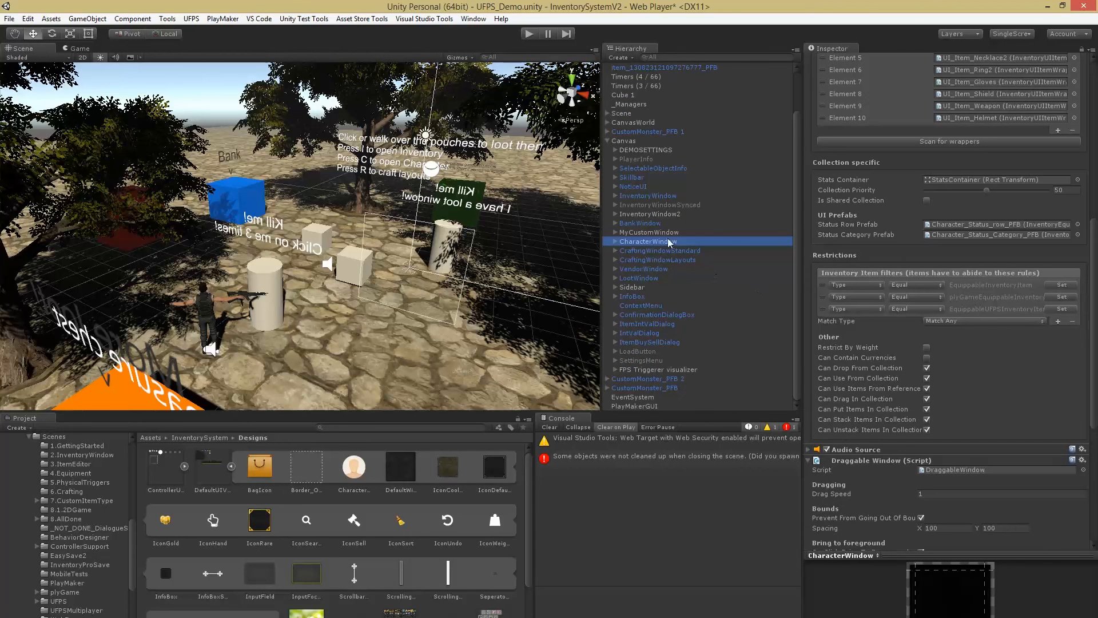
scroll(939, 409, "down", 8)
left_click(921, 377)
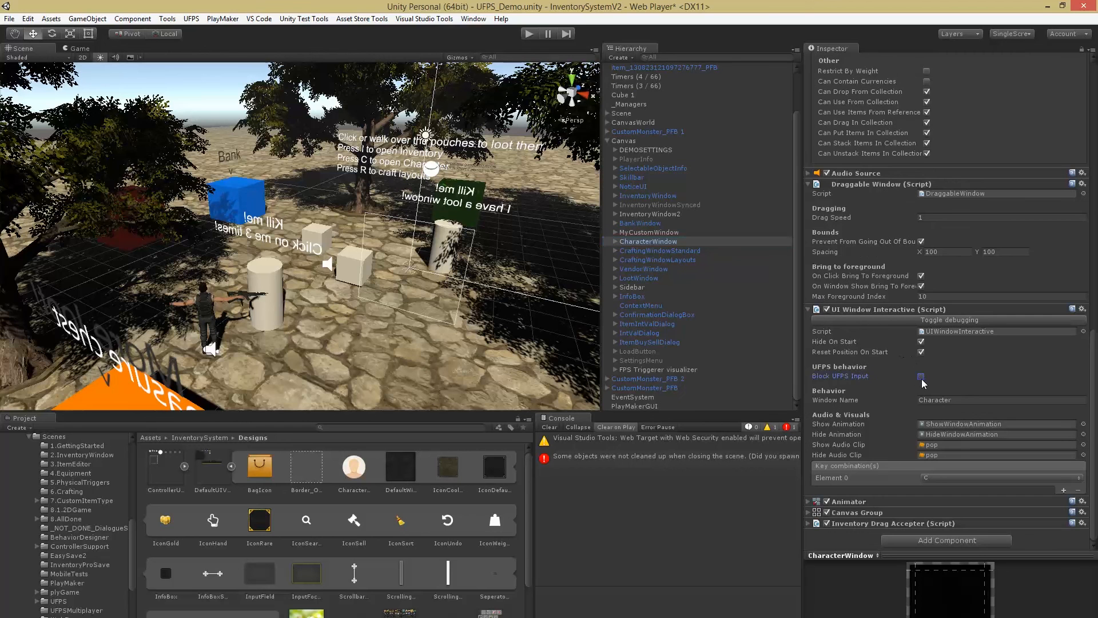
Step: Enable Block UFPS Input for both CraftingWindowStandard and CraftingWindowLayouts
left_click(661, 250)
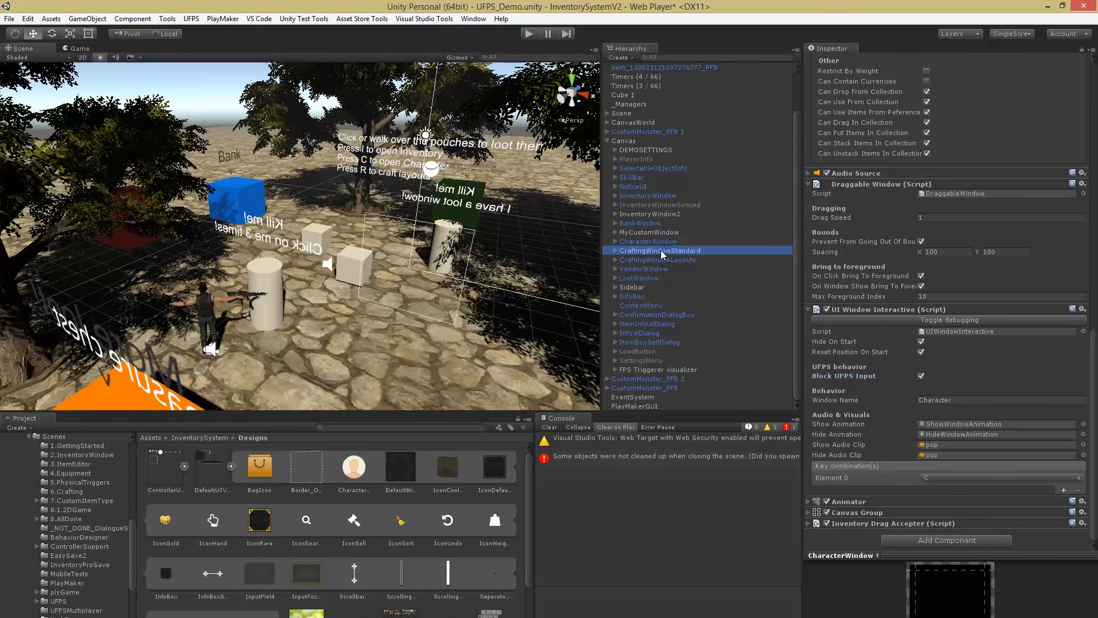
left_click(658, 260)
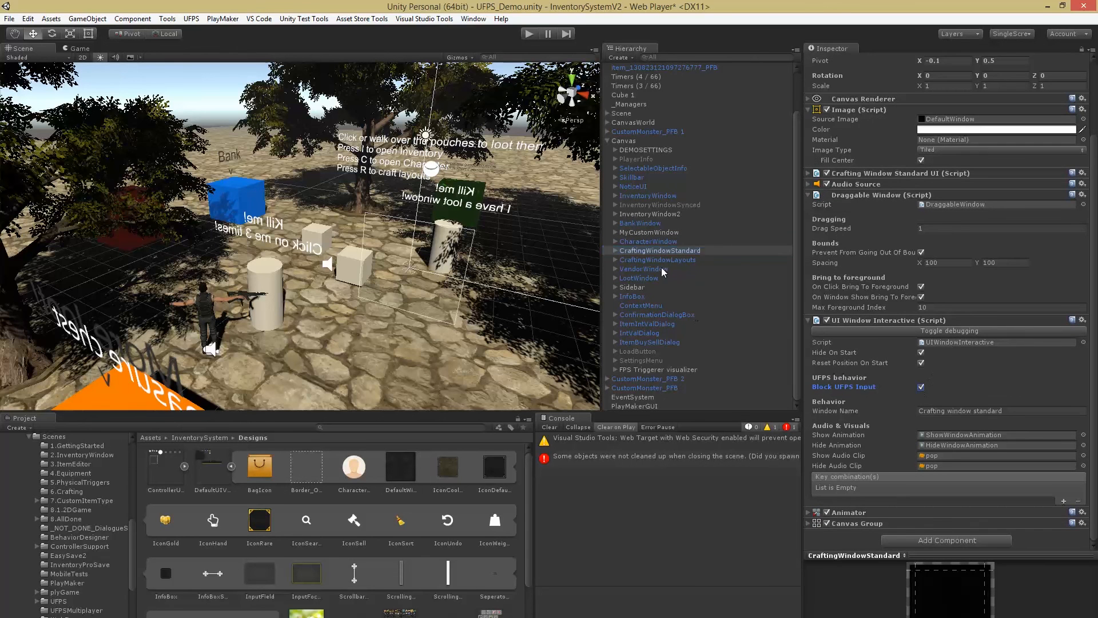
scroll(922, 424, "down", 5)
scroll(922, 425, "down", 6)
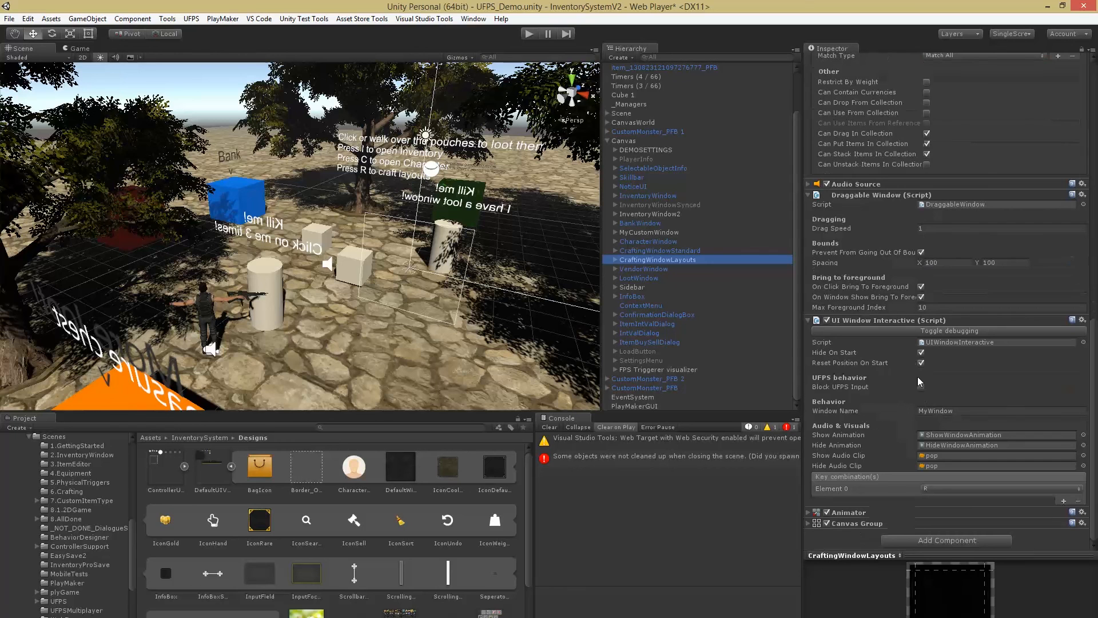
left_click(920, 386)
Step: Enable Block UFPS Input for both the VendorWindow and the LootWindow in their UI Window Interactive components
left_click(635, 268)
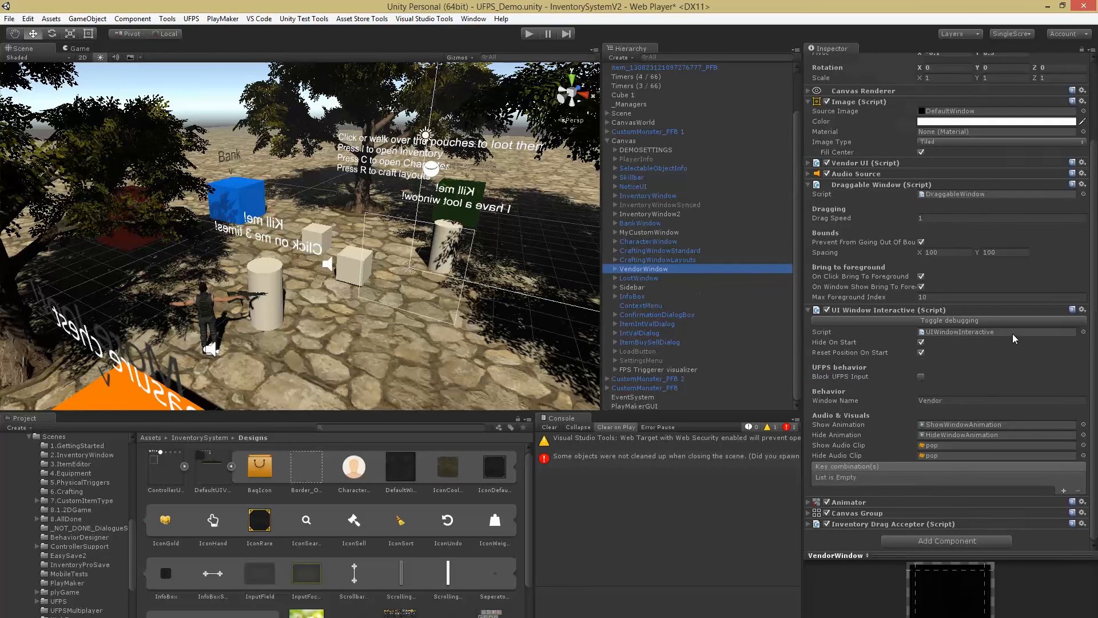
left_click(921, 378)
left_click(663, 278)
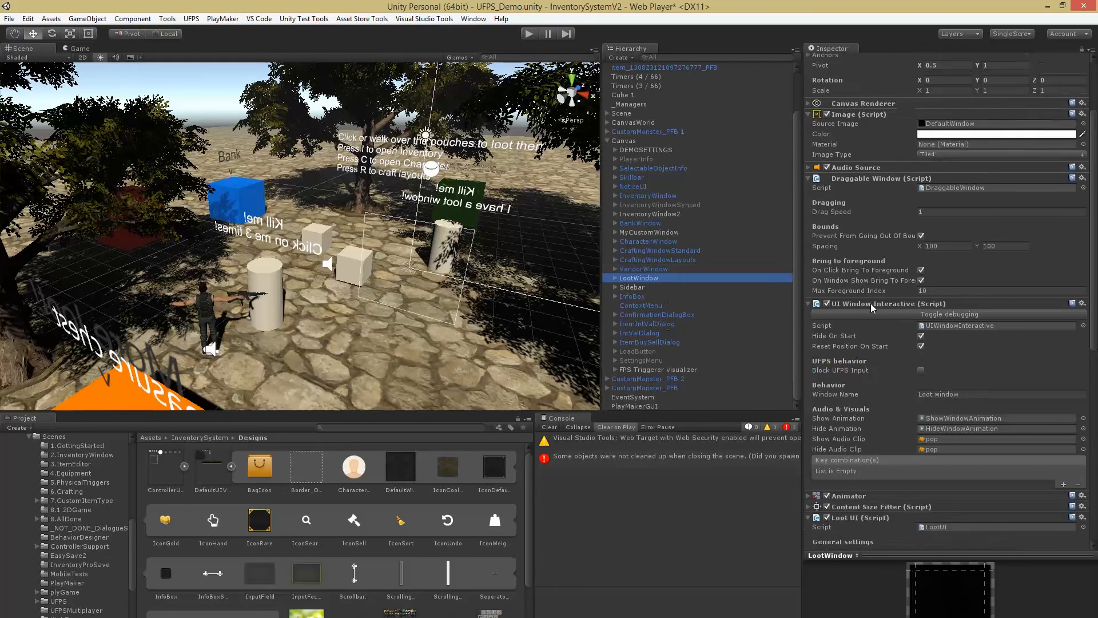
scroll(917, 176, "up", 2)
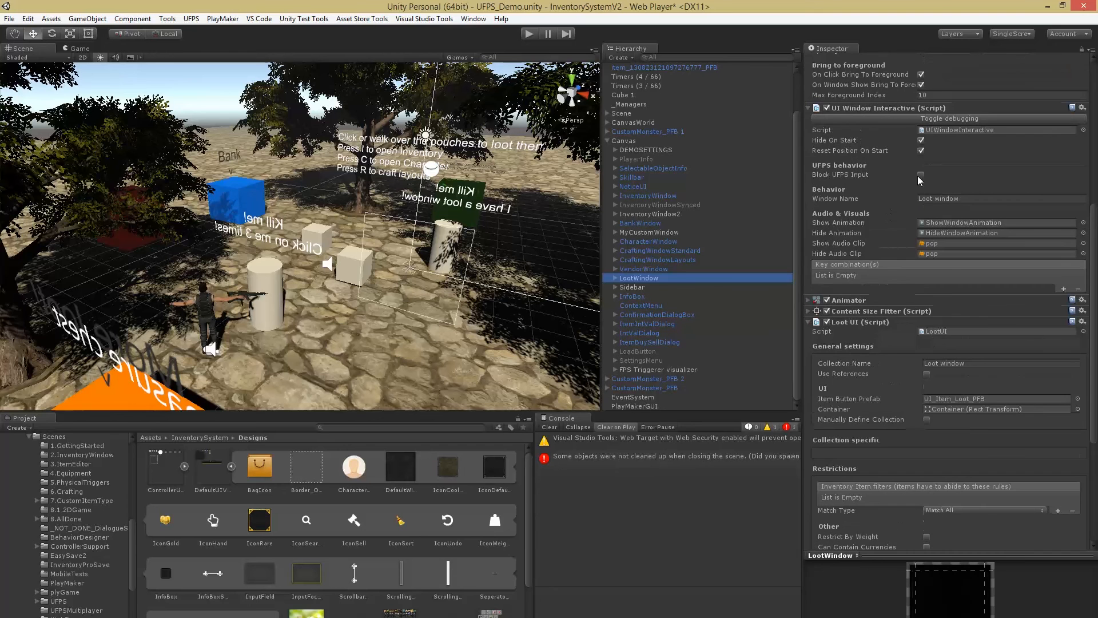
left_click(921, 174)
Step: Check the Sidebar, InfoBox and ContextMenu settings and enable Block UFPS Input for the ConfirmationDialogBox
left_click(643, 286)
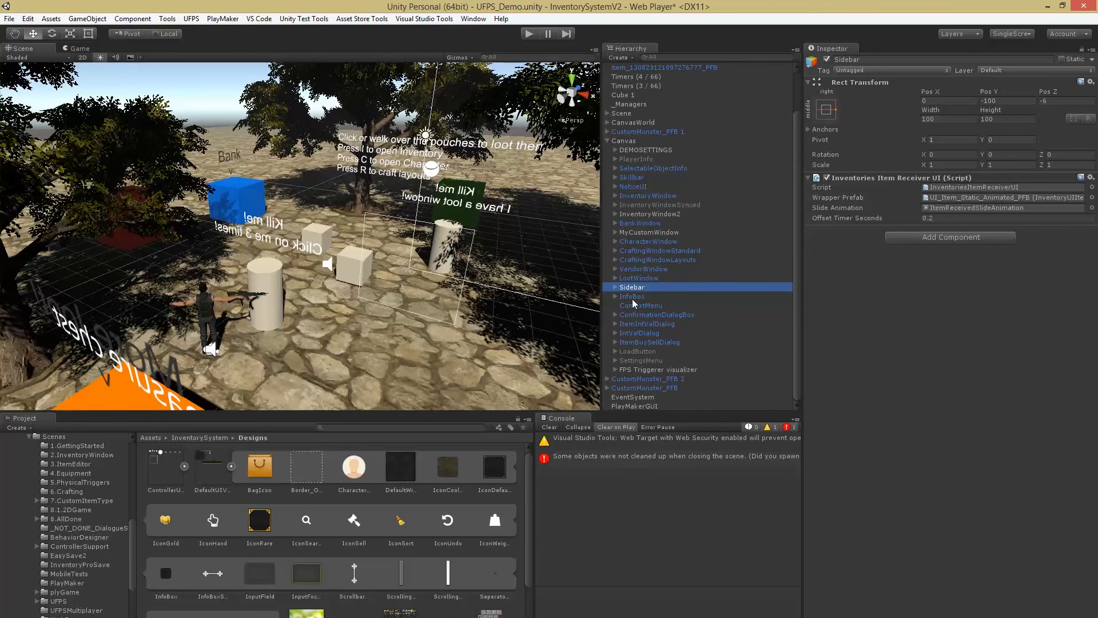
left_click(633, 298)
right_click_drag(490, 241, 524, 235)
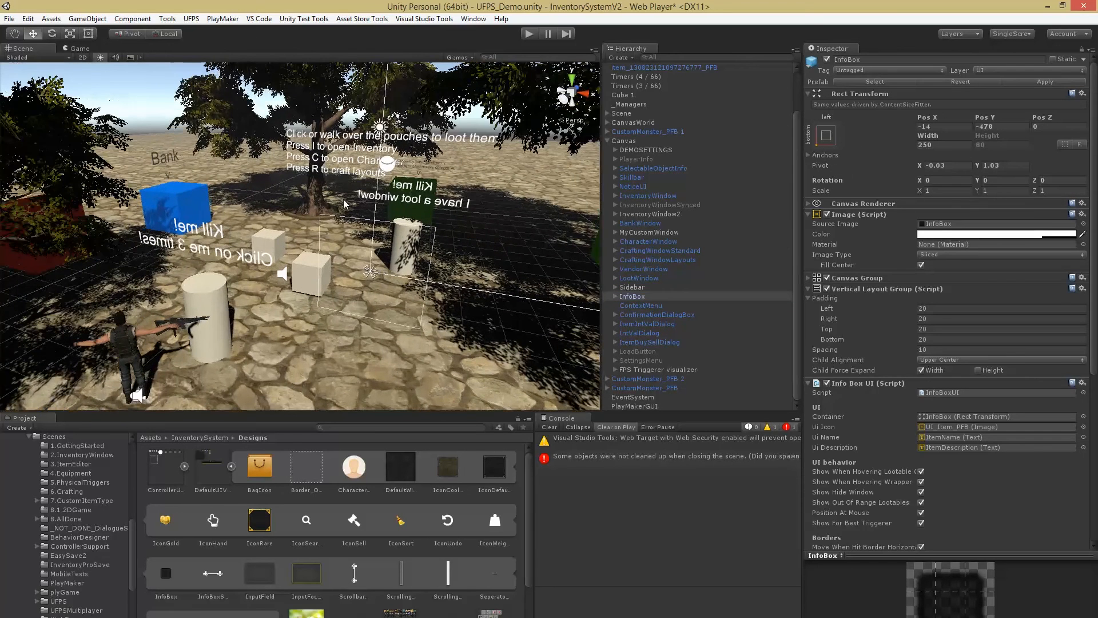
left_click(653, 306)
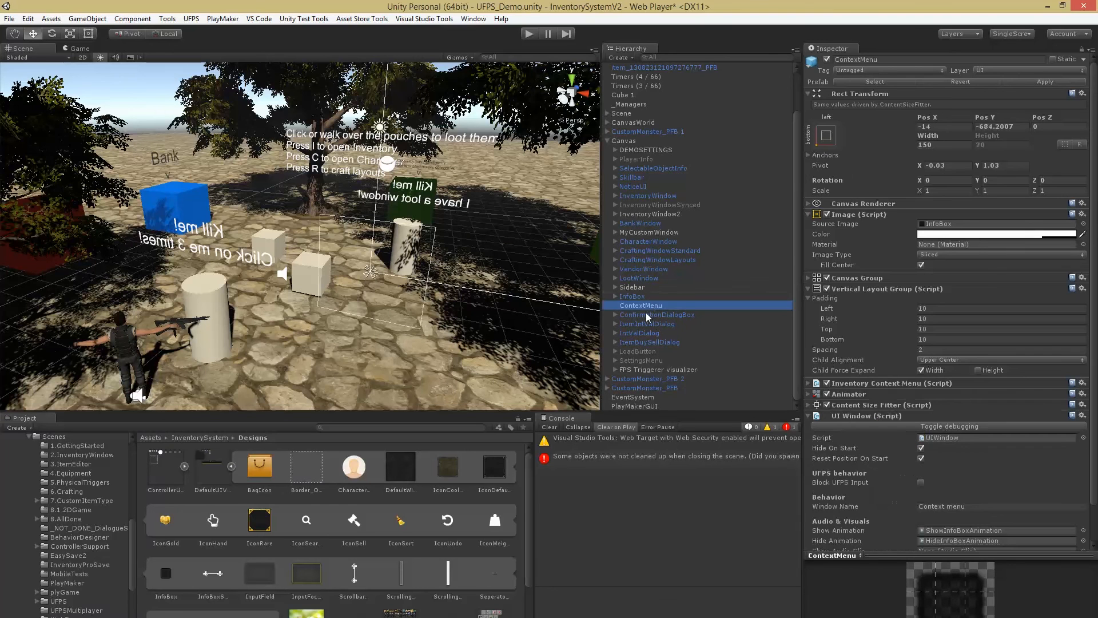
left_click(647, 315)
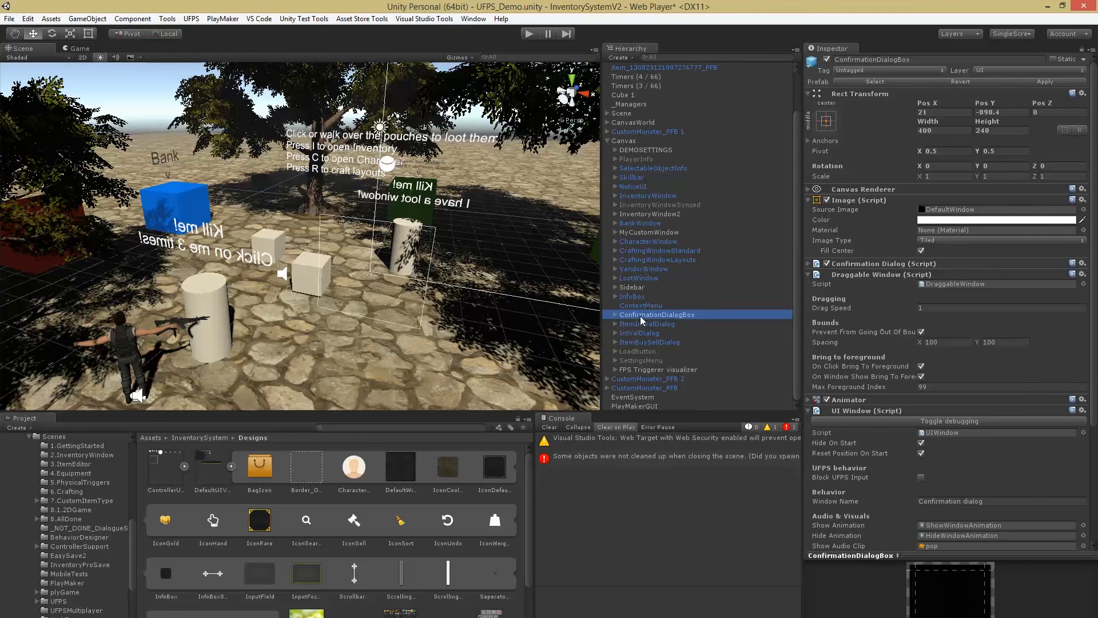
scroll(959, 352, "down", 5)
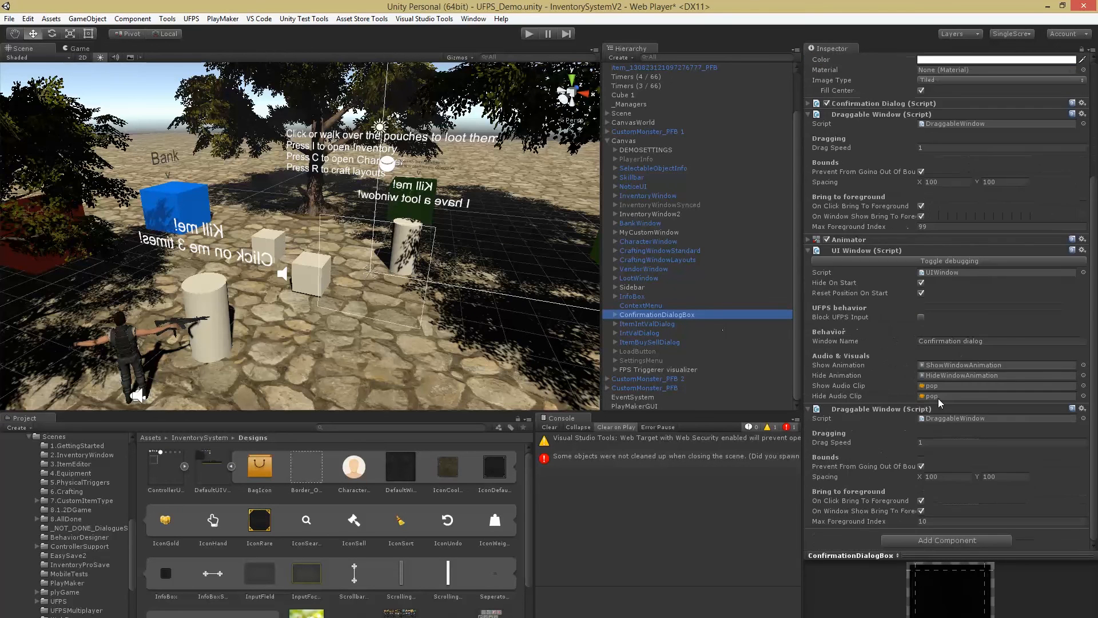
left_click(920, 317)
Step: Enable Block UFPS Input in the UI Window components of ItemIntValDialog, ItemBuySellDialog and IntValDialog
left_click(623, 324)
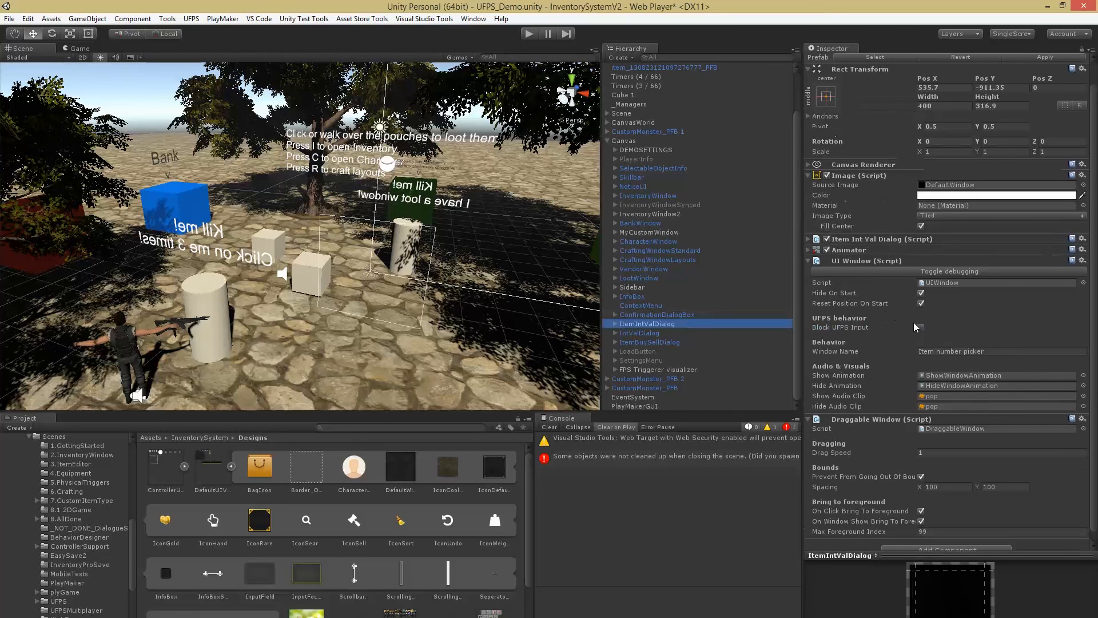
left_click(921, 328)
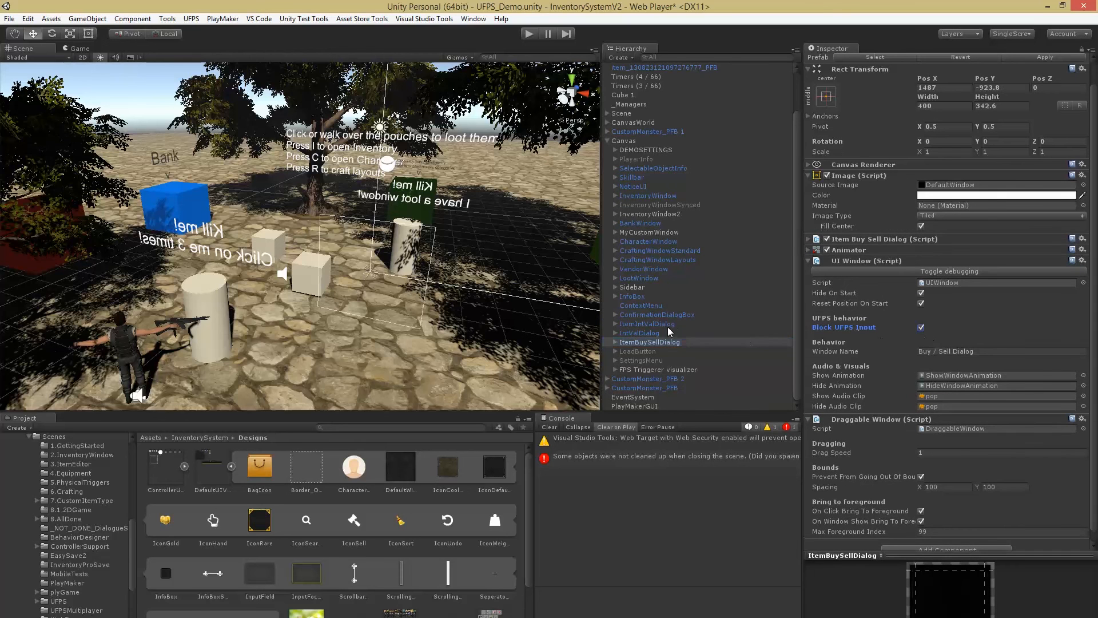
left_click(664, 333)
scroll(932, 378, "down", 6)
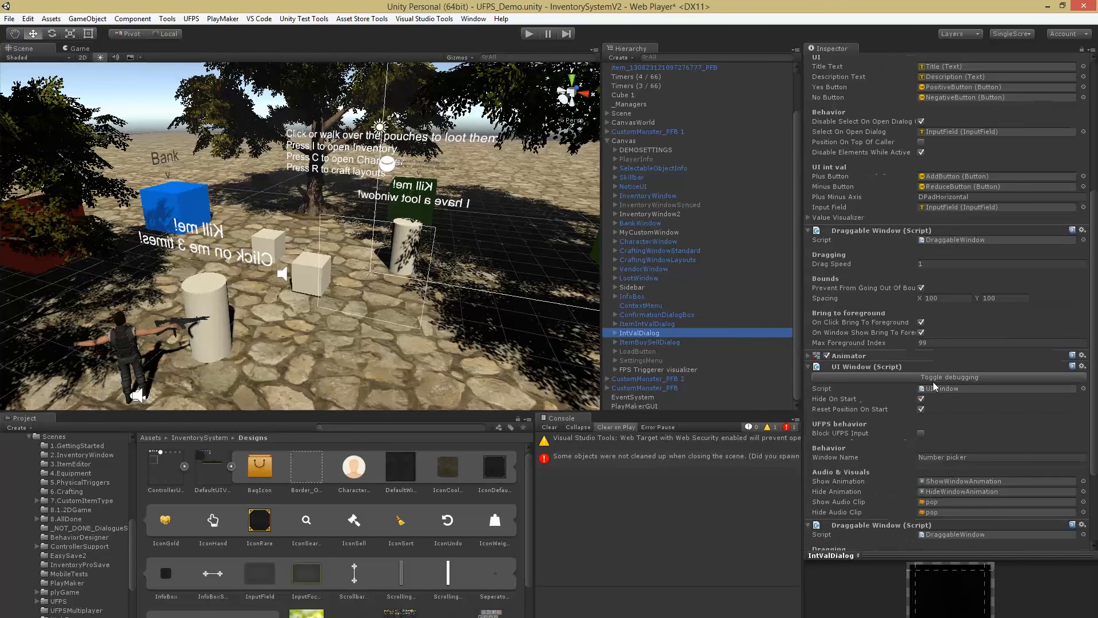
scroll(927, 320, "down", 3)
left_click(922, 317)
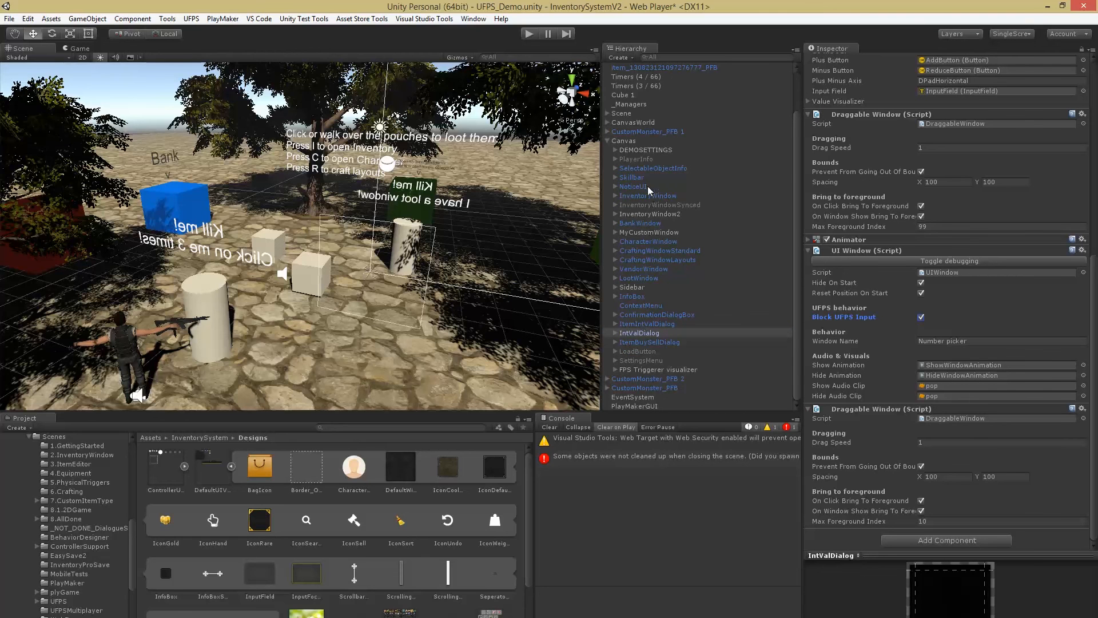
Step: Check the SelectableObjectInfo settings, then play the scene and walk over the pickups to collect the pistol and bullet items
left_click(653, 167)
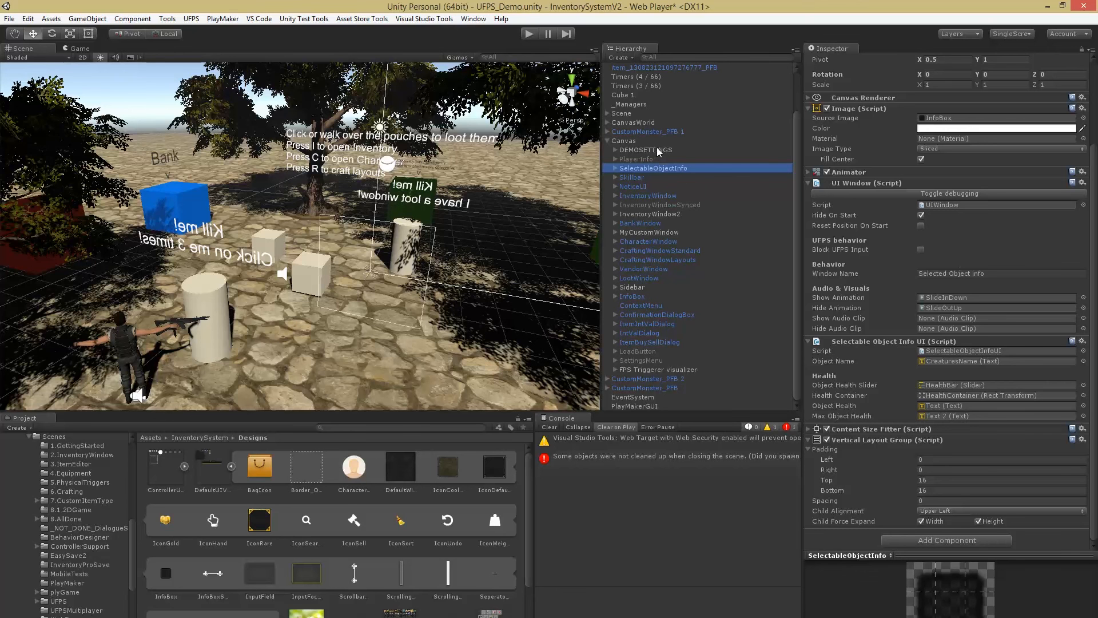
left_click(530, 34)
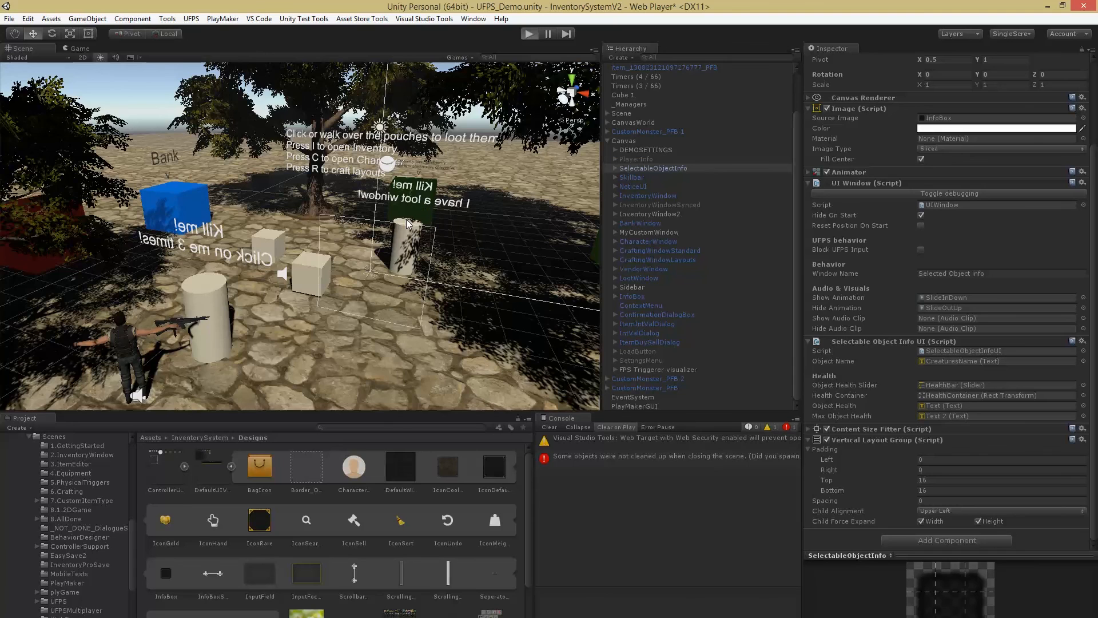
key("ctrl+p")
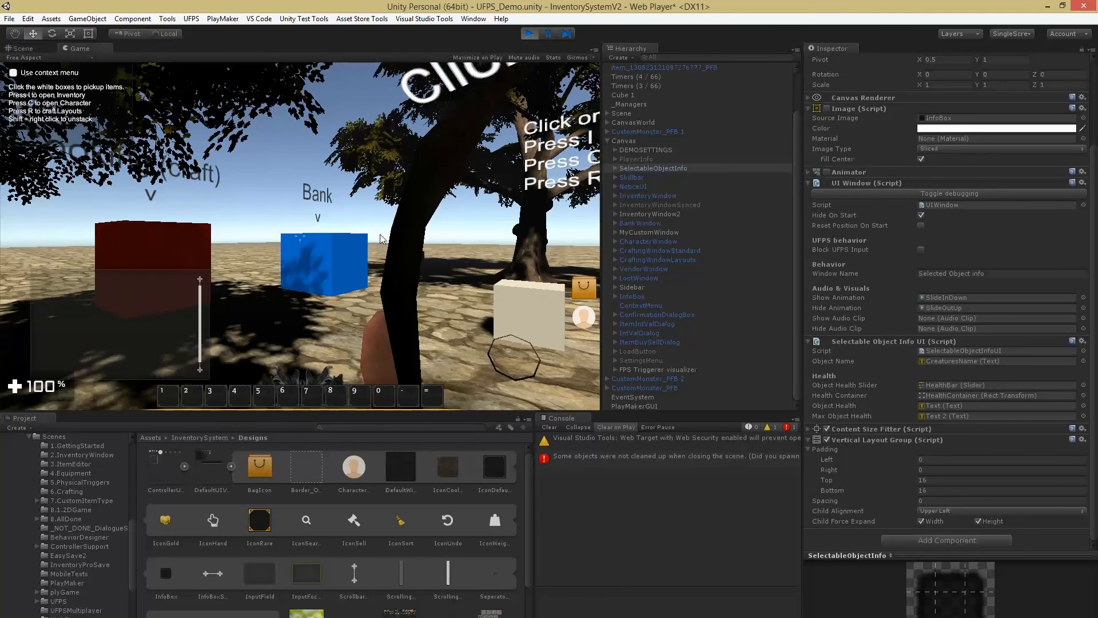
left_click(300, 235)
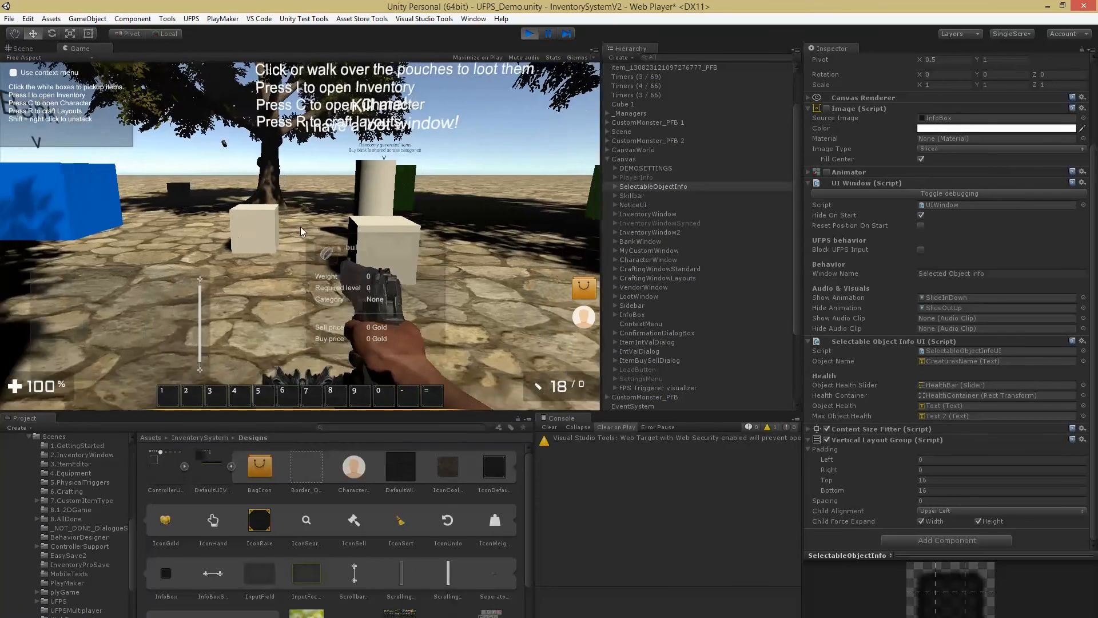
key("w")
left_click(300, 226)
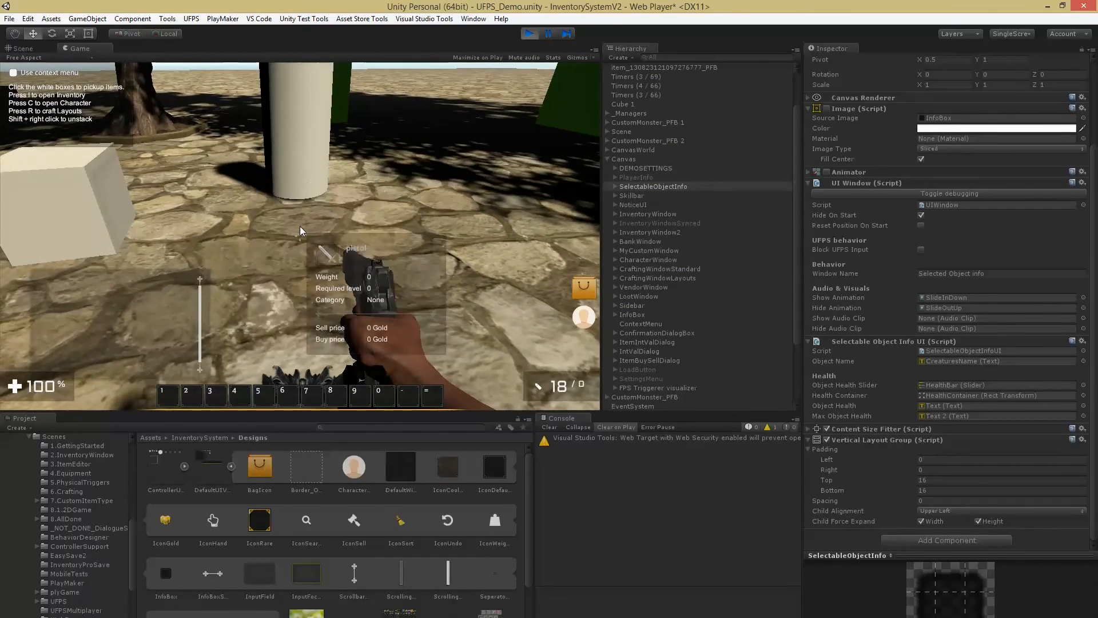
Step: Test input blocking in play mode by repeatedly opening and closing the inventory and moving the Consumable only window
key("i")
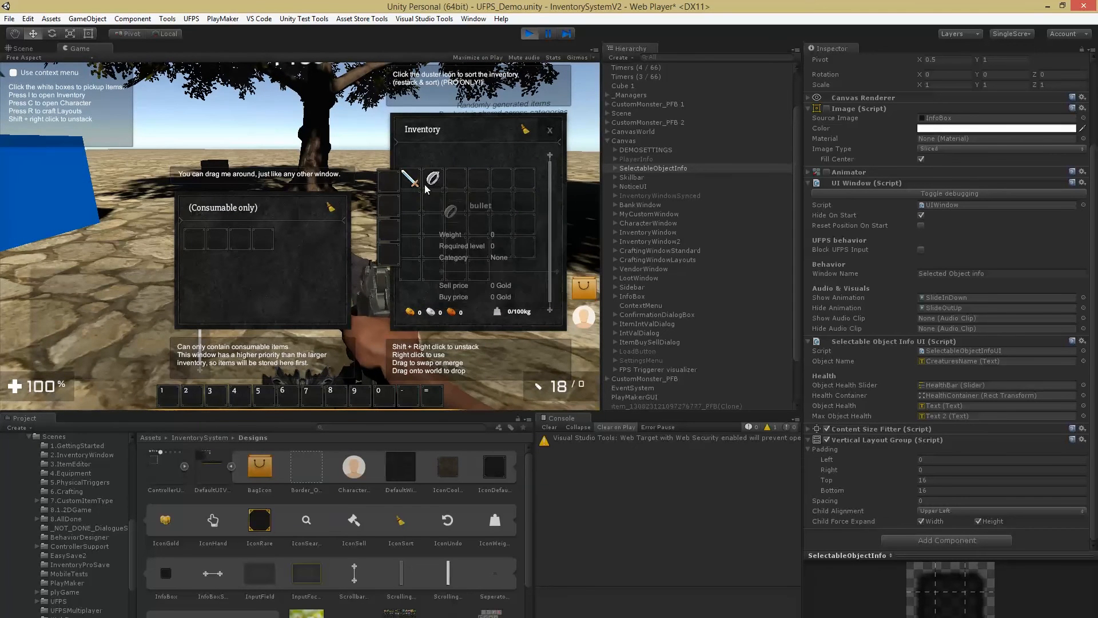
left_click_drag(257, 211, 321, 237)
key("i")
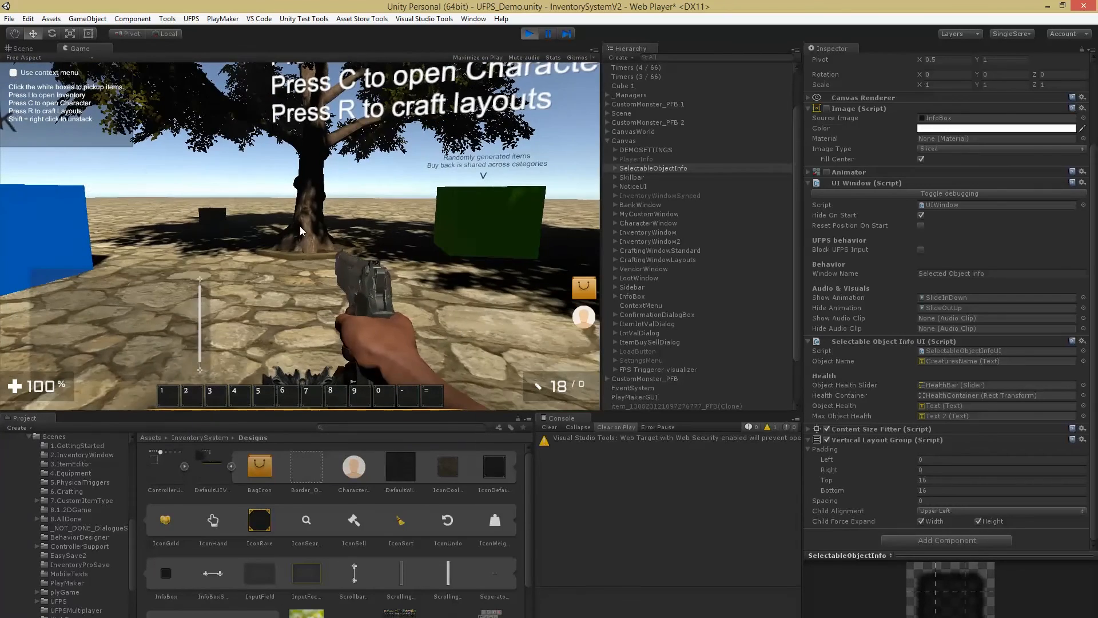
key("i")
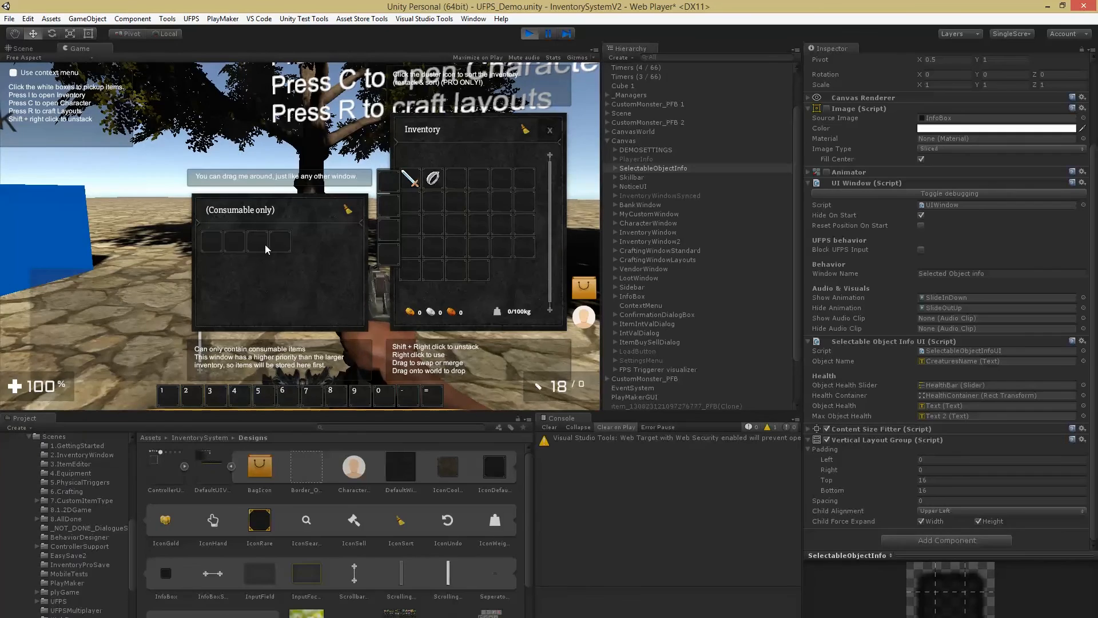
key("i")
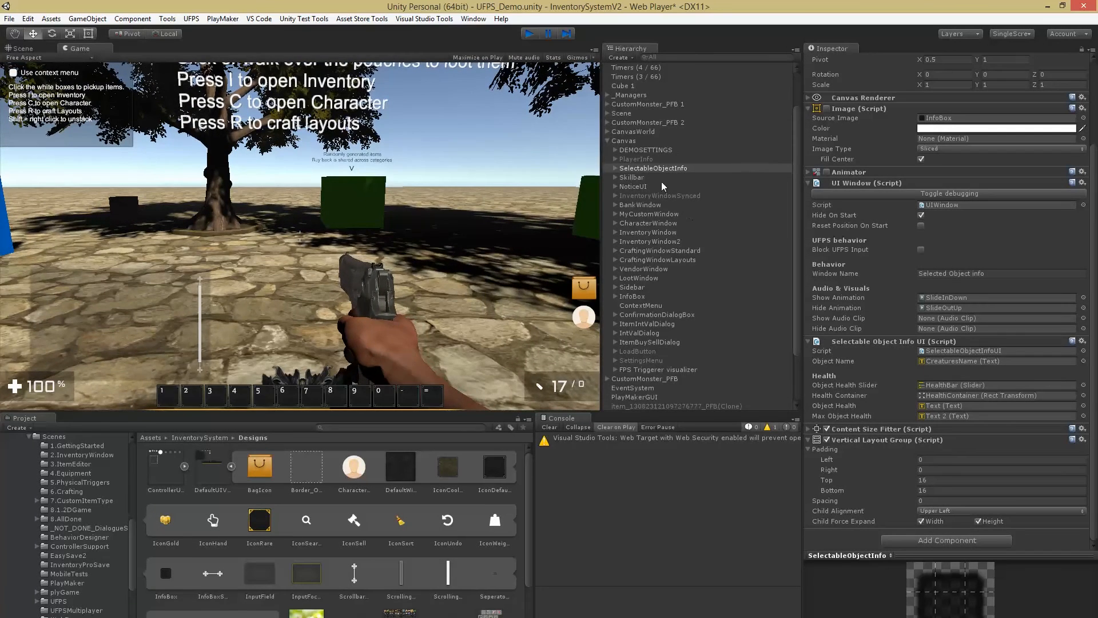
Step: Remove the Pistol01 and Knife01 item records from the Vp_Player Inventory component of HeroHDWeapons
left_click(644, 69)
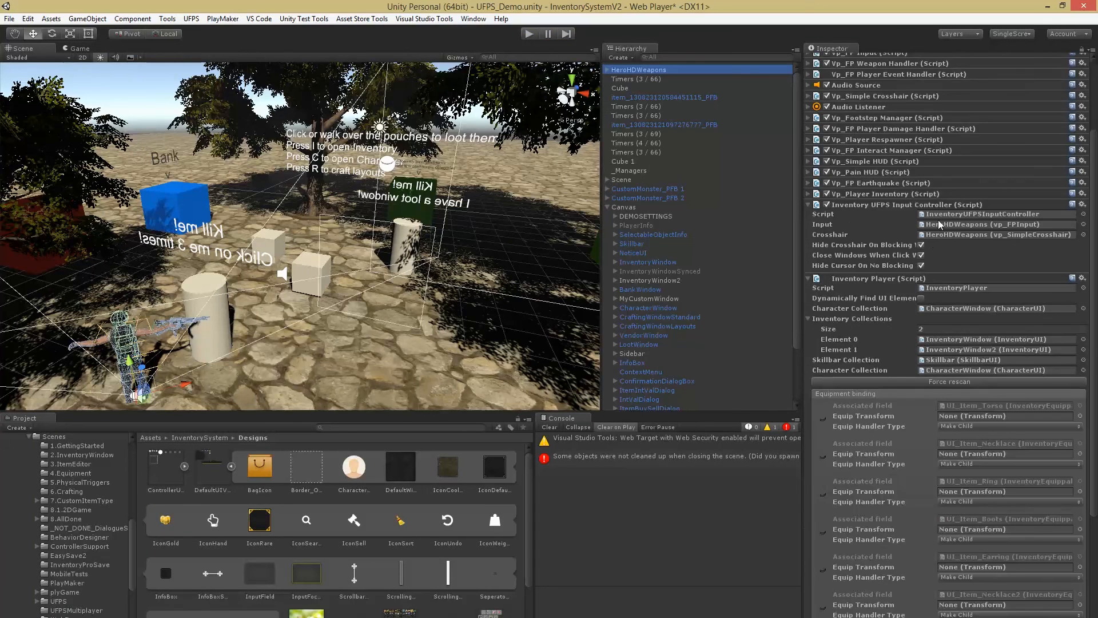
left_click(860, 382)
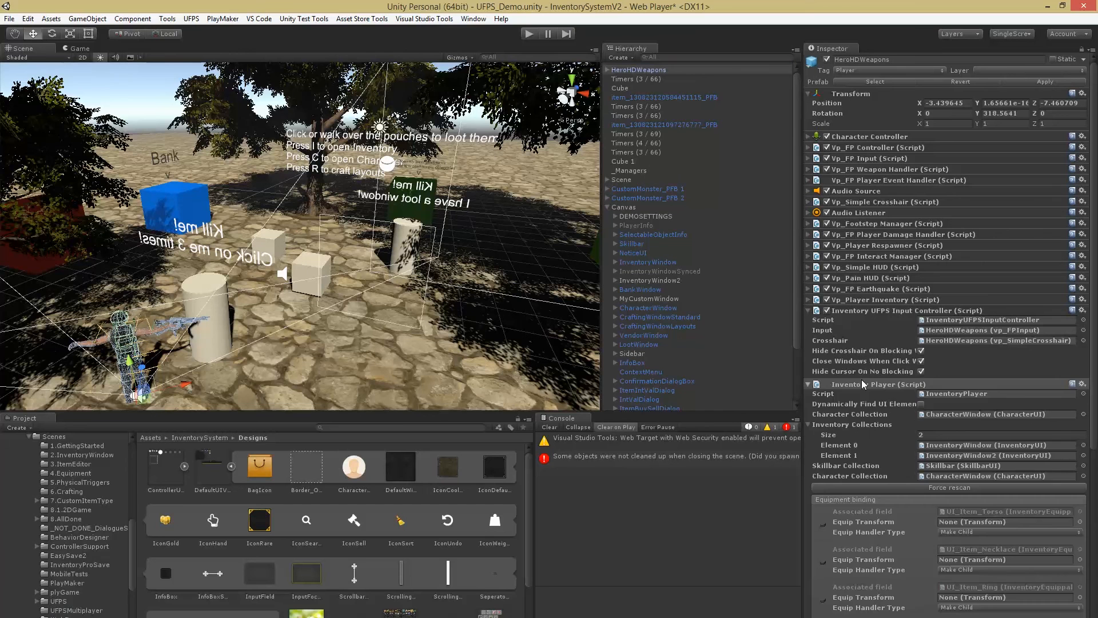
left_click(867, 302)
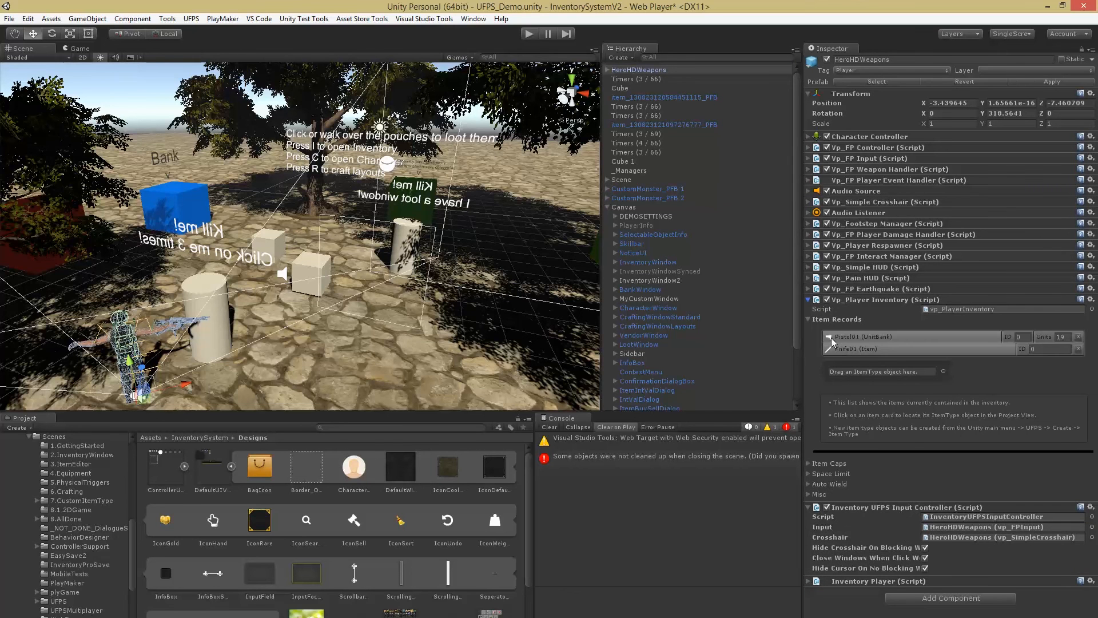
left_click(1079, 339)
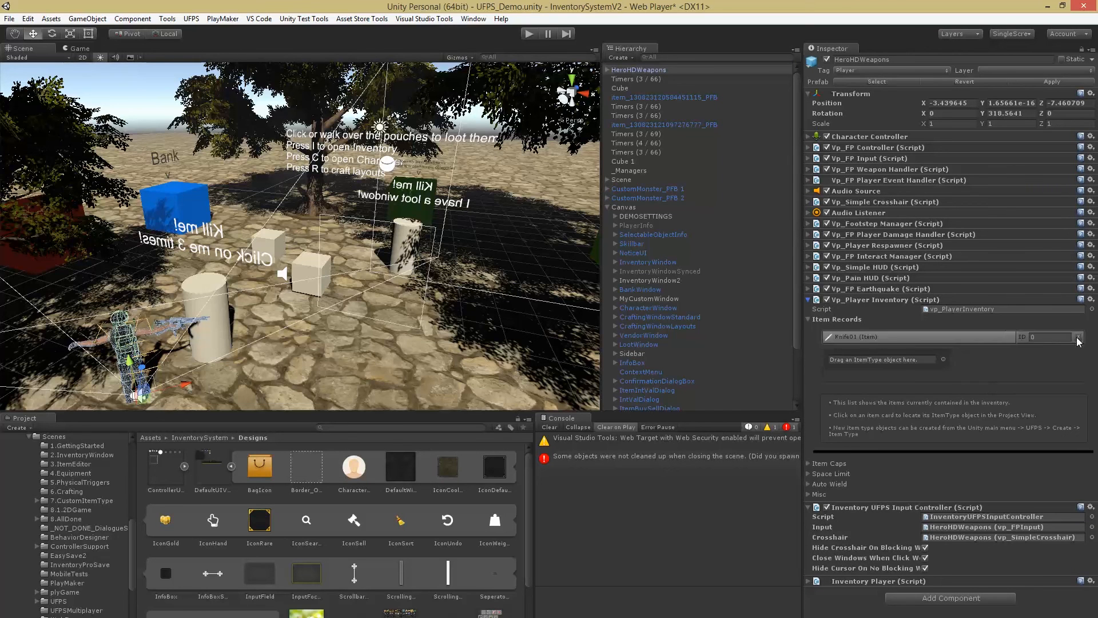
left_click(1079, 339)
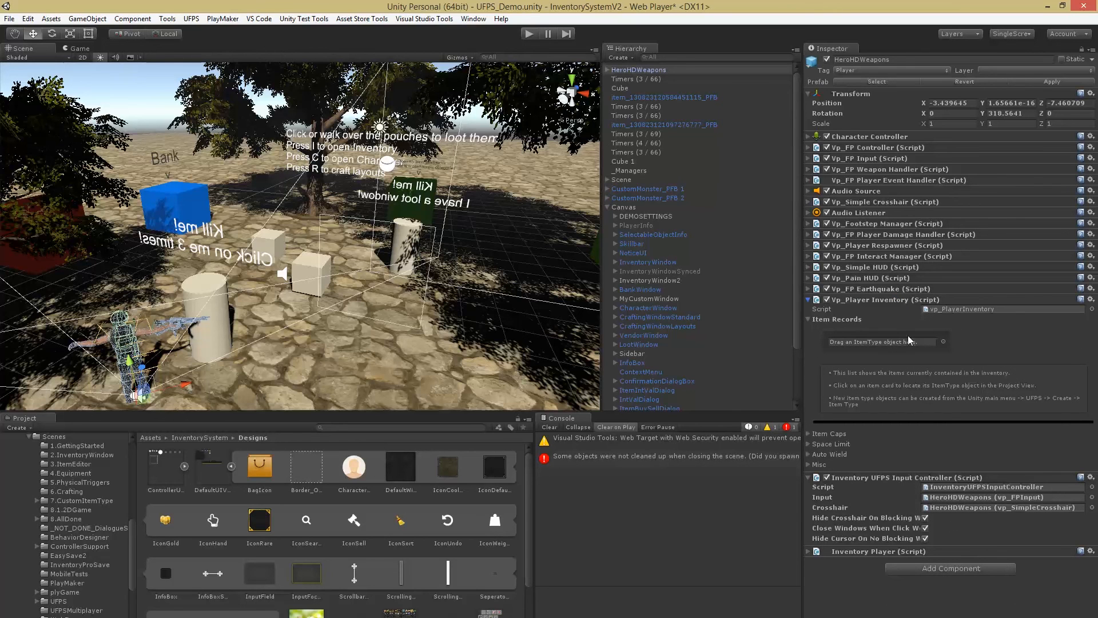
Step: Play the scene with the emptied starting inventory and walk forward to pick up the pistol and bullets
left_click(524, 35)
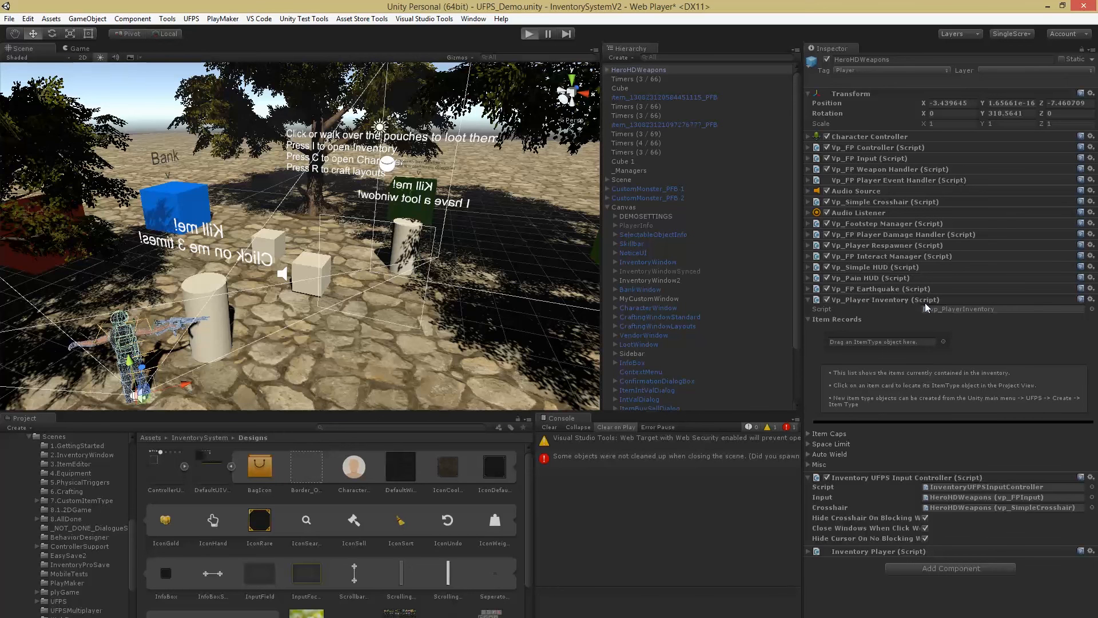
key("w")
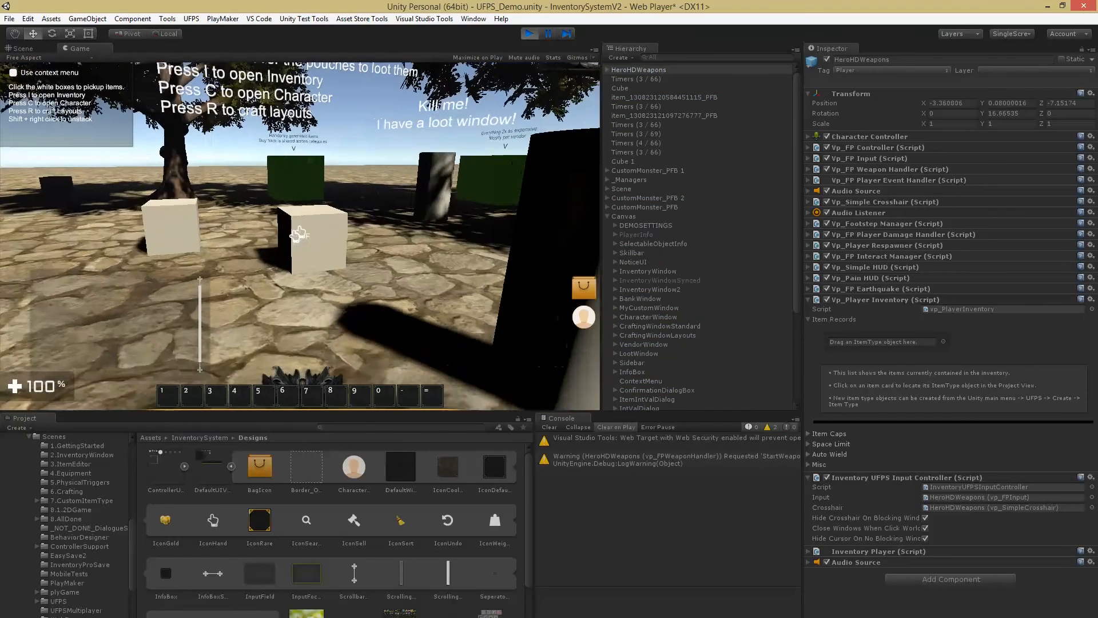
key("w")
left_click(299, 227)
left_click(300, 226)
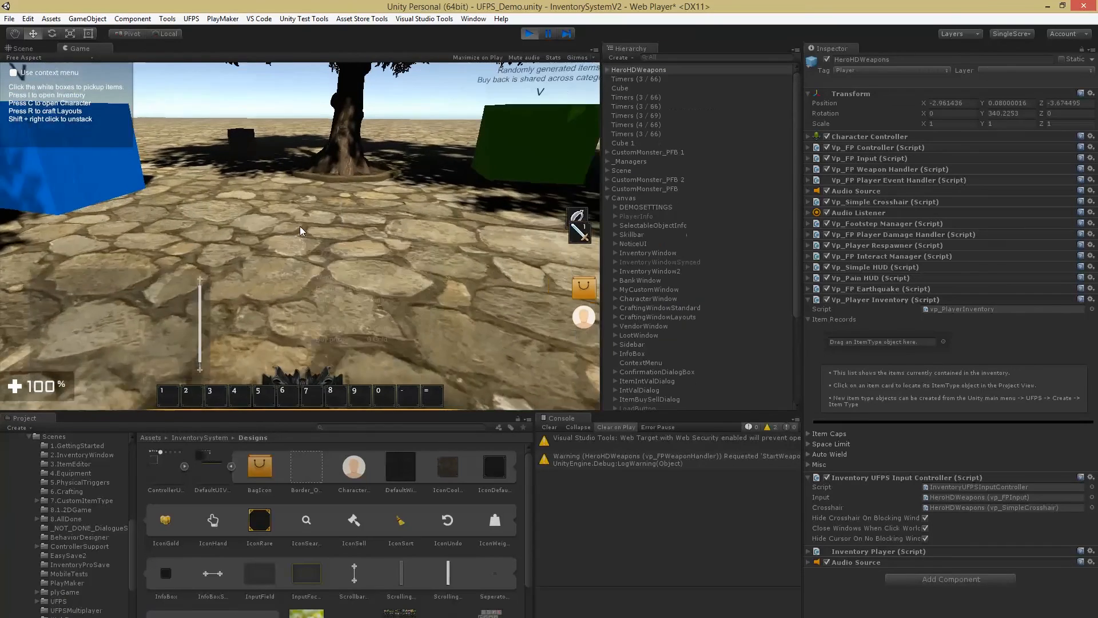
Step: Inspect the picked-up items in the inventory, move the Consumable only window aside, view the Character window and exit play mode
key("i")
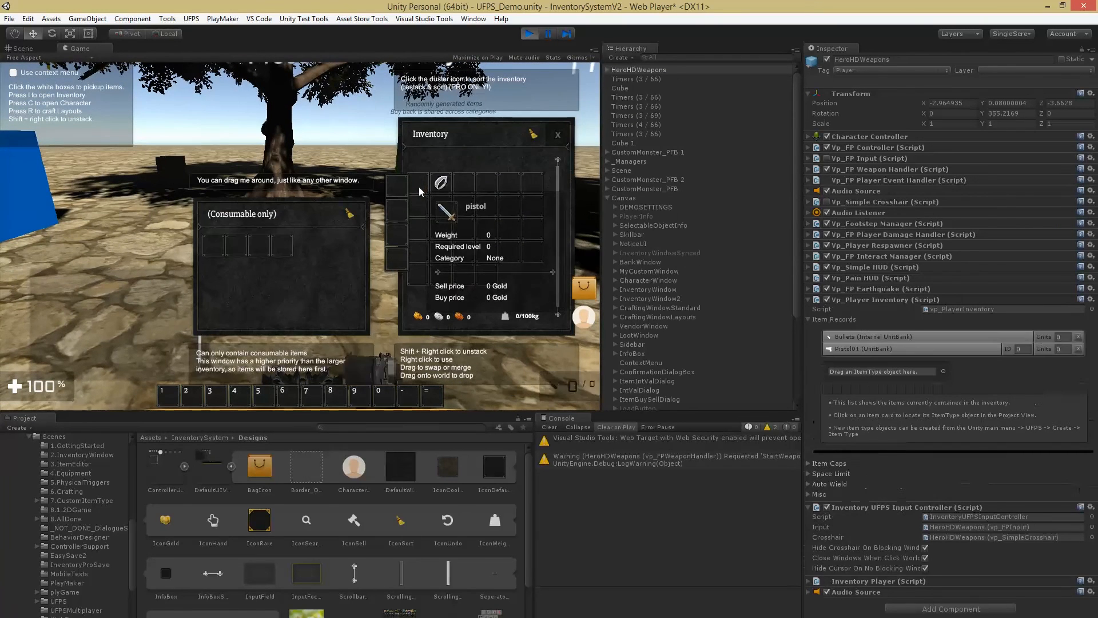
left_click_drag(279, 214, 114, 224)
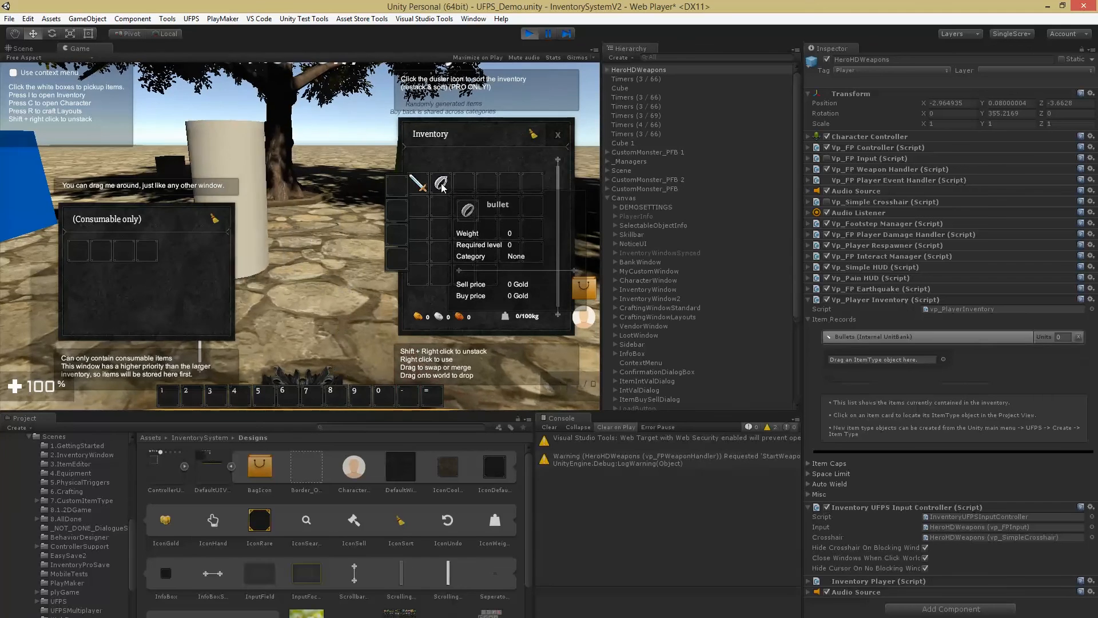
key("c")
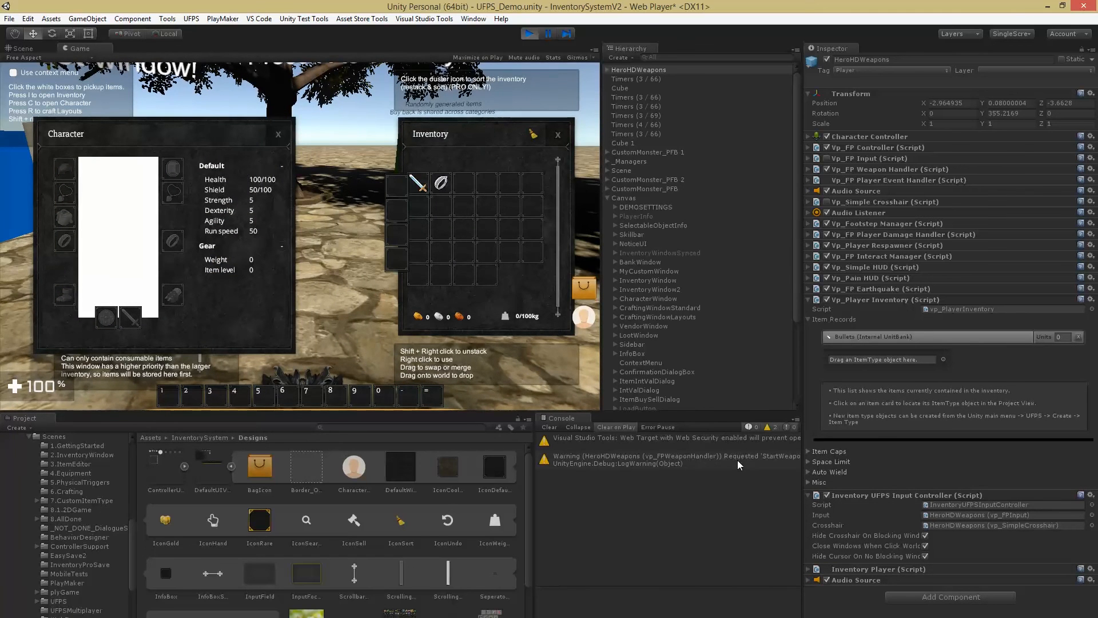
key("ctrl+p")
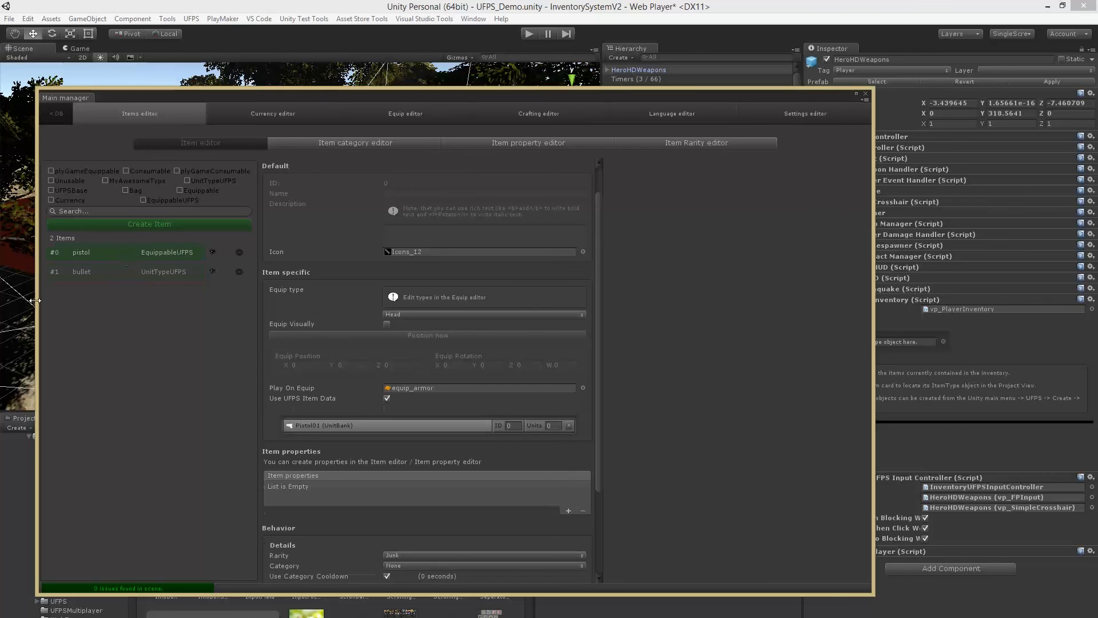
Step: Compare the bullet and pistol items in the item editor and review their available equip types
left_click_drag(247, 96, 253, 66)
left_click(92, 241)
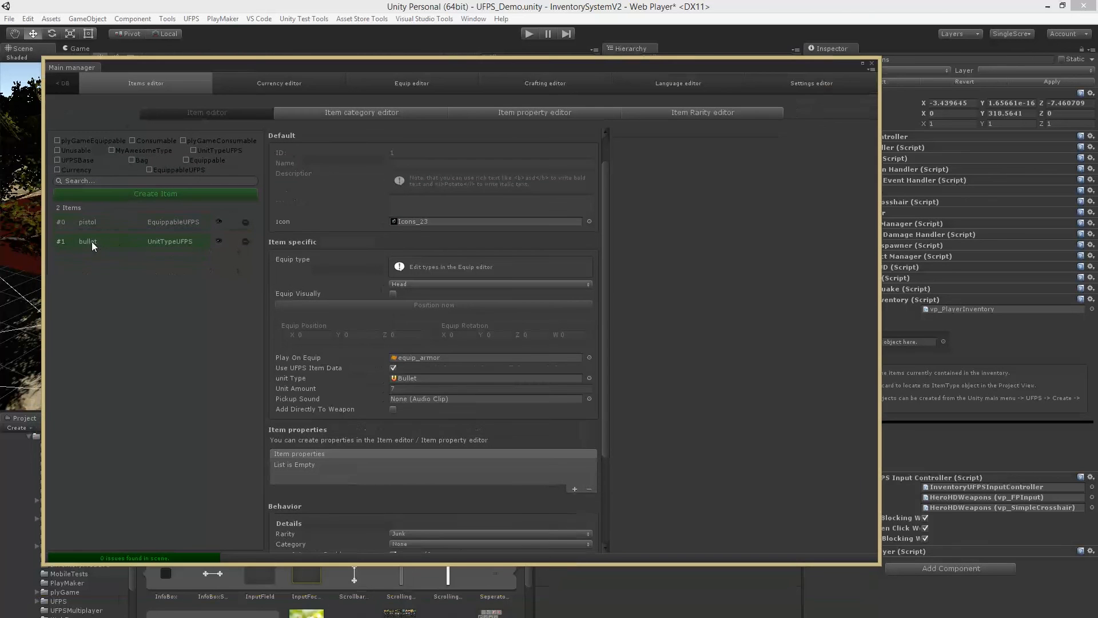
left_click(398, 283)
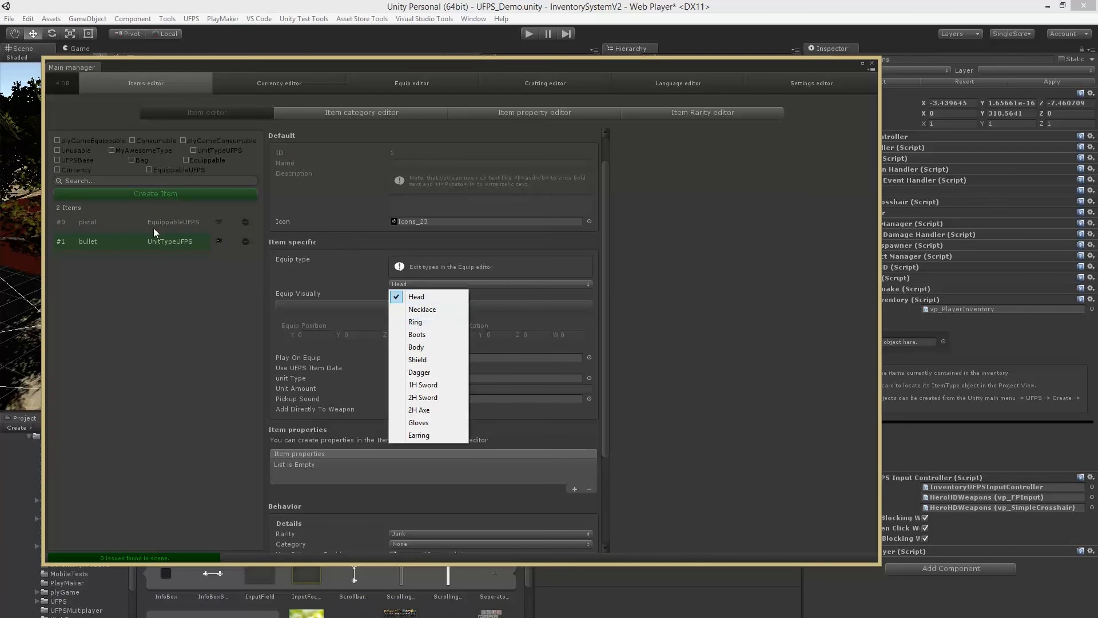
left_click(97, 220)
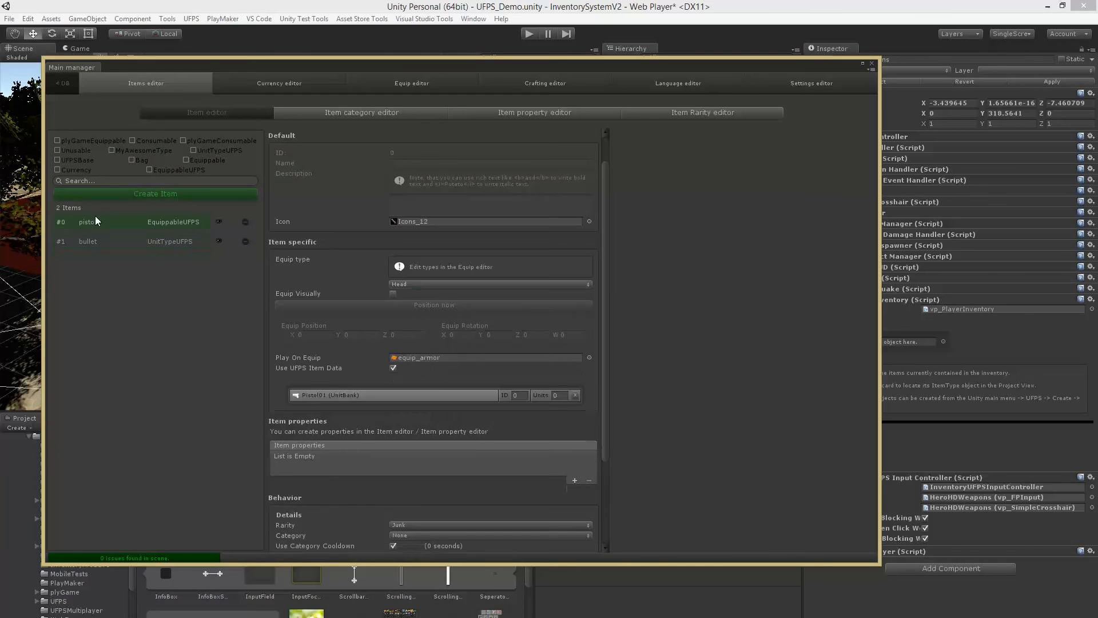
left_click(113, 241)
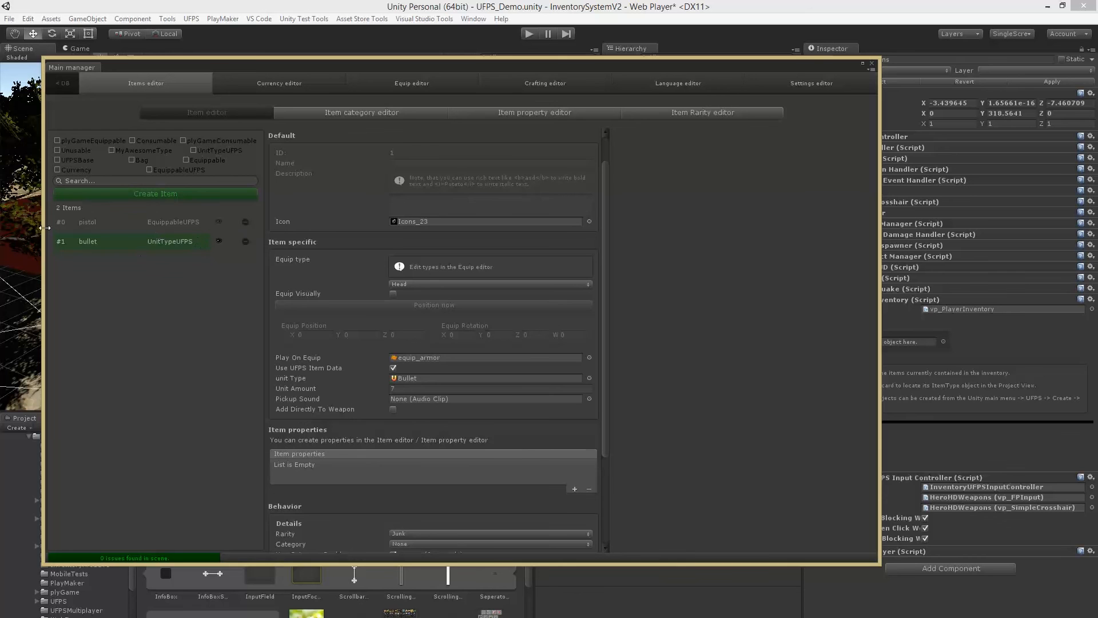
left_click(151, 225)
left_click(426, 282)
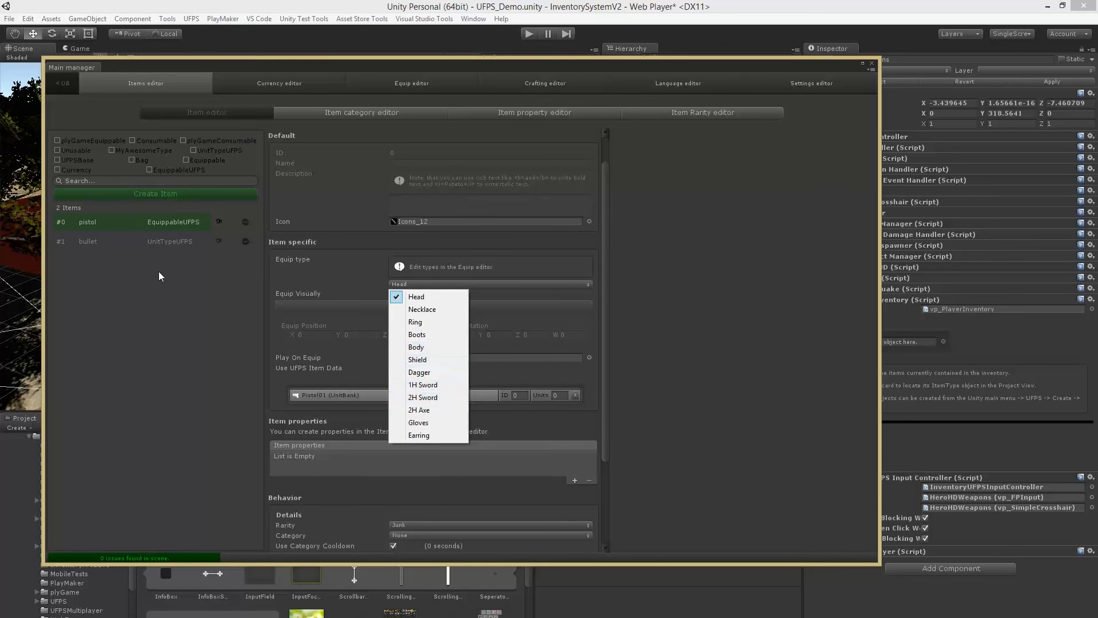
Step: Create a new equip type named Pistols in the equip type editor
left_click(417, 83)
left_click(545, 116)
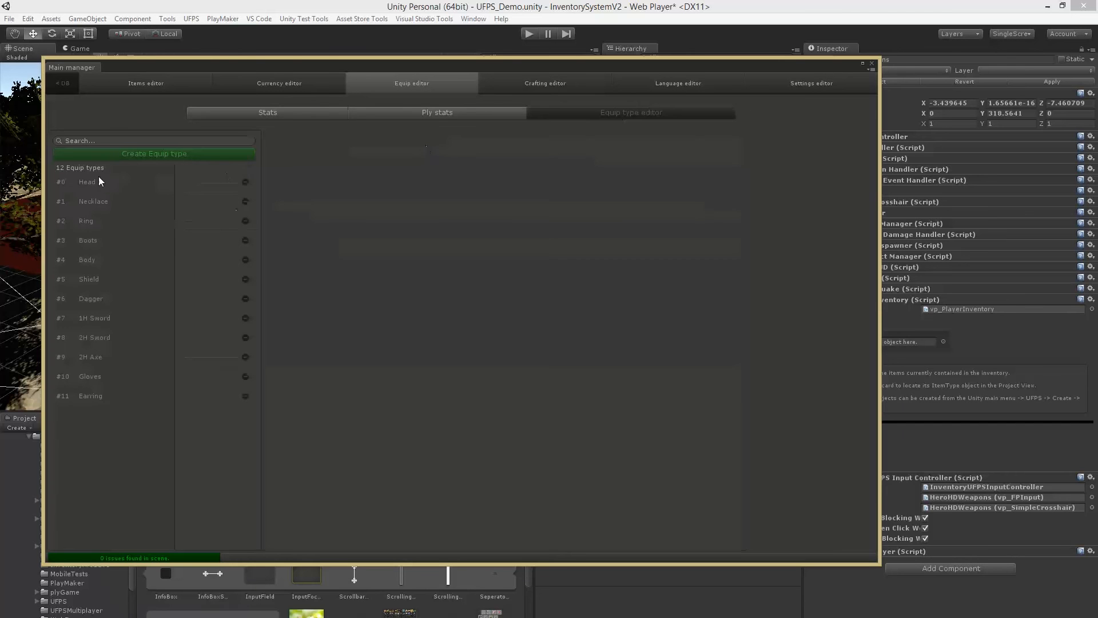
left_click(115, 154)
left_click(399, 157)
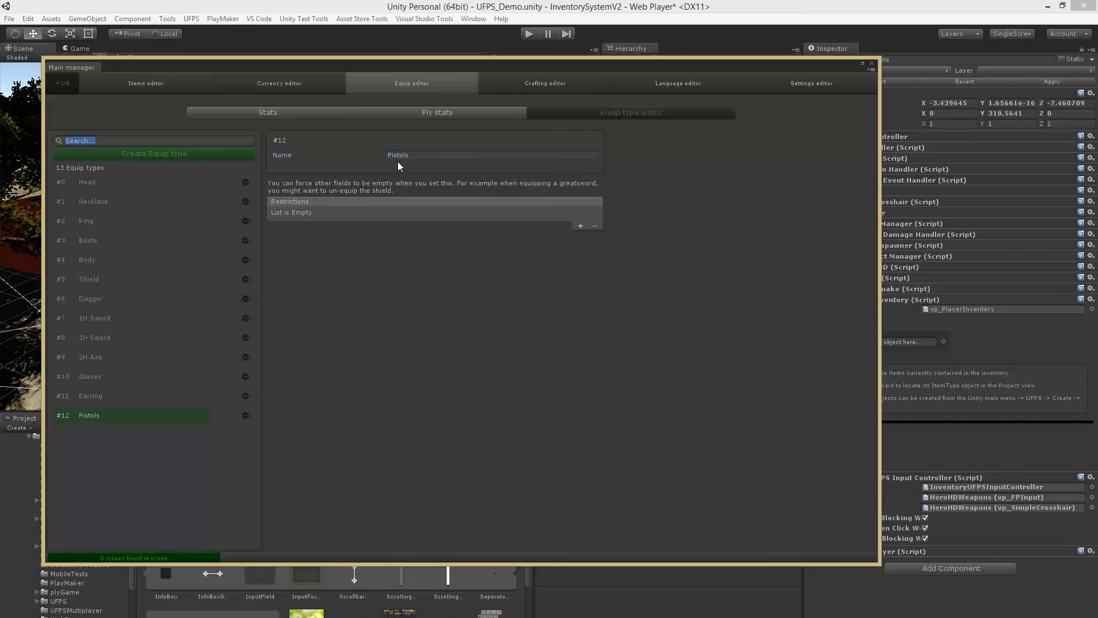
Step: Create another equip type named Ammo and save the scene
left_click(131, 153)
left_click(414, 154)
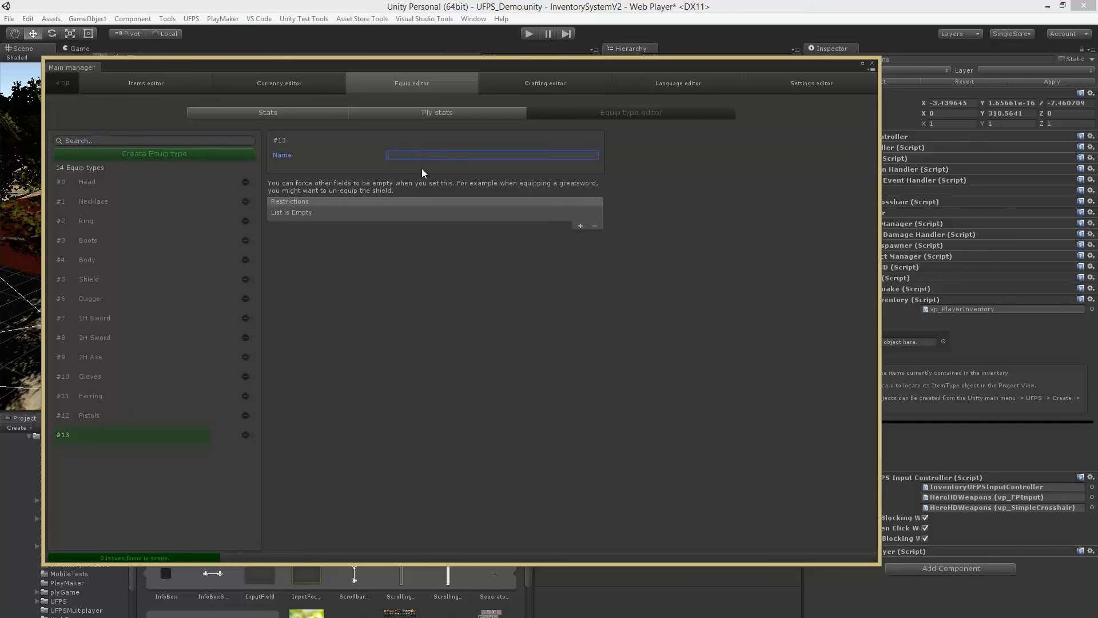
type("Ammo")
key("Tab")
key("ctrl+s")
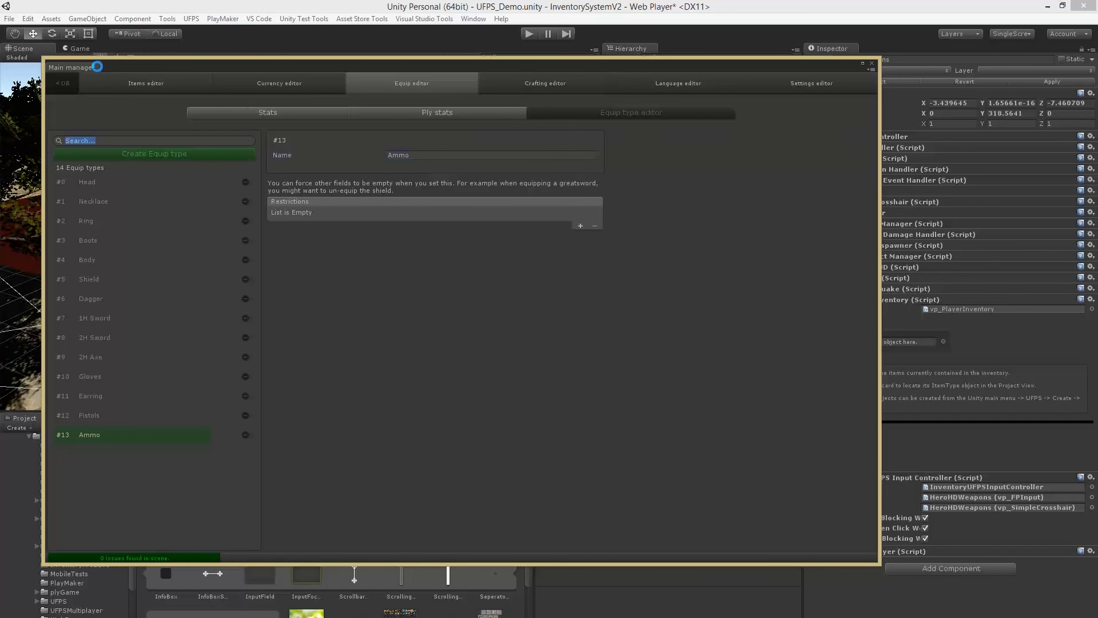
Step: Set the pistol item's equip type to Pistols and the bullet item's equip type to Ammo
left_click(122, 82)
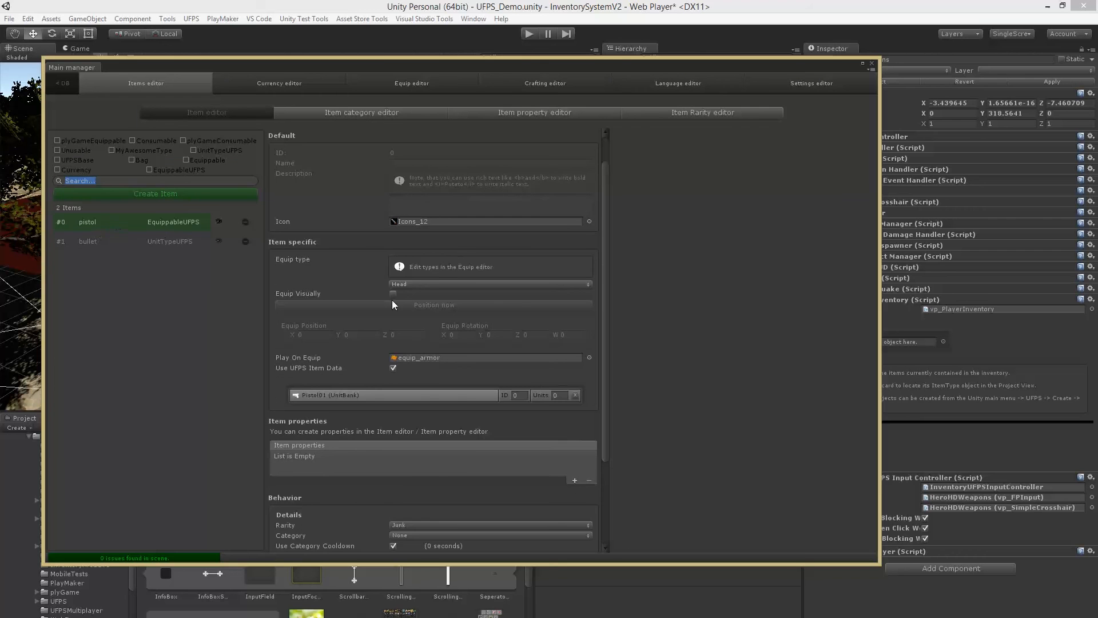
left_click(406, 284)
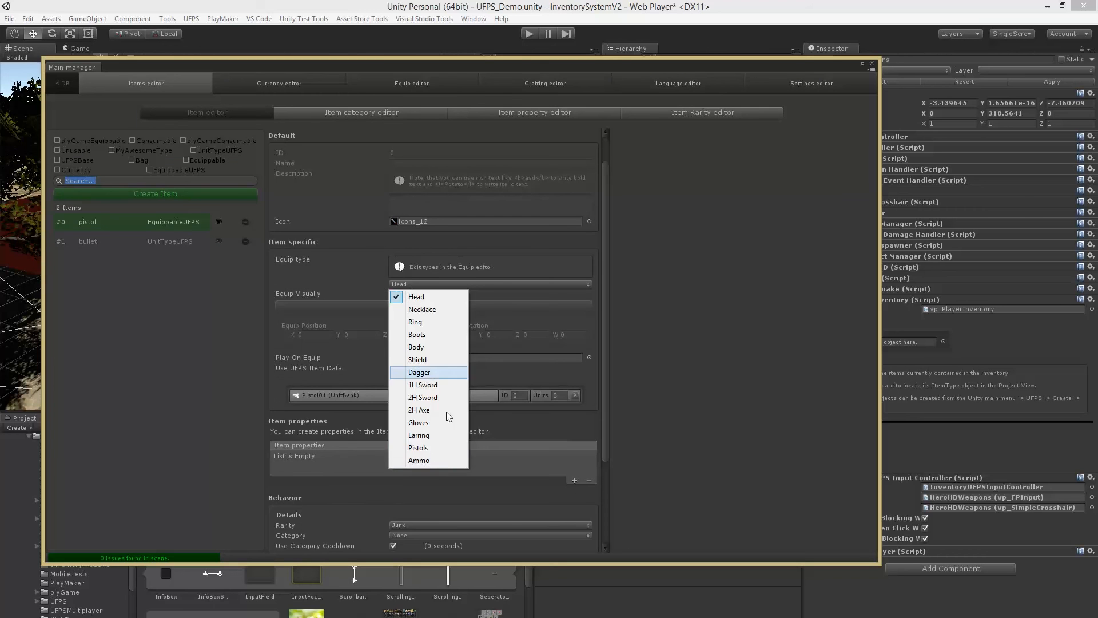
left_click(420, 446)
left_click(104, 241)
left_click(432, 285)
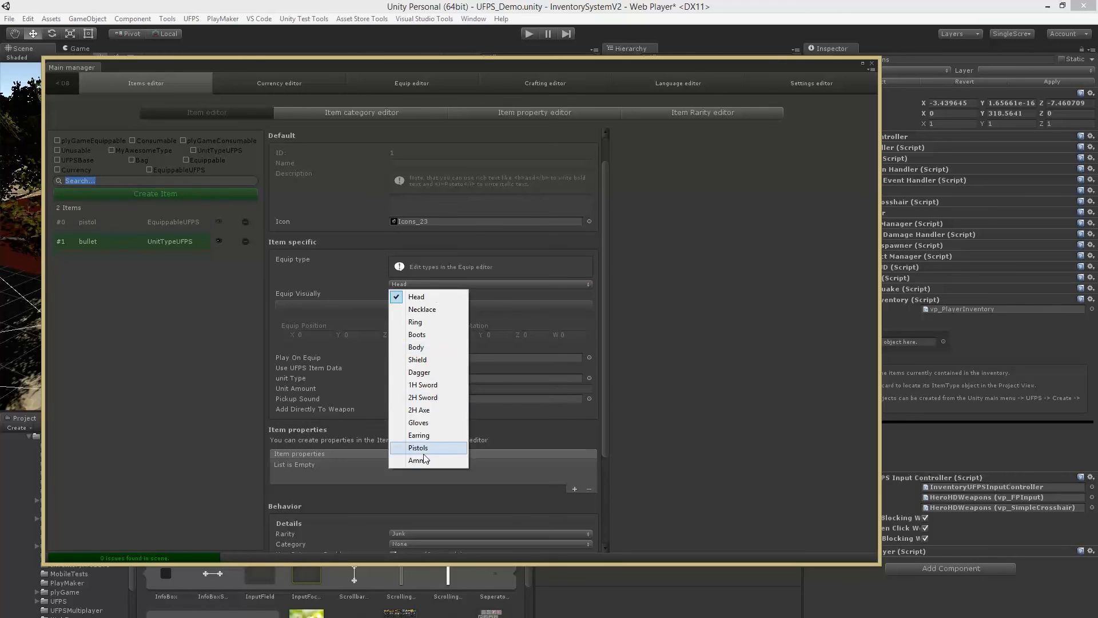
left_click(420, 457)
left_click(872, 63)
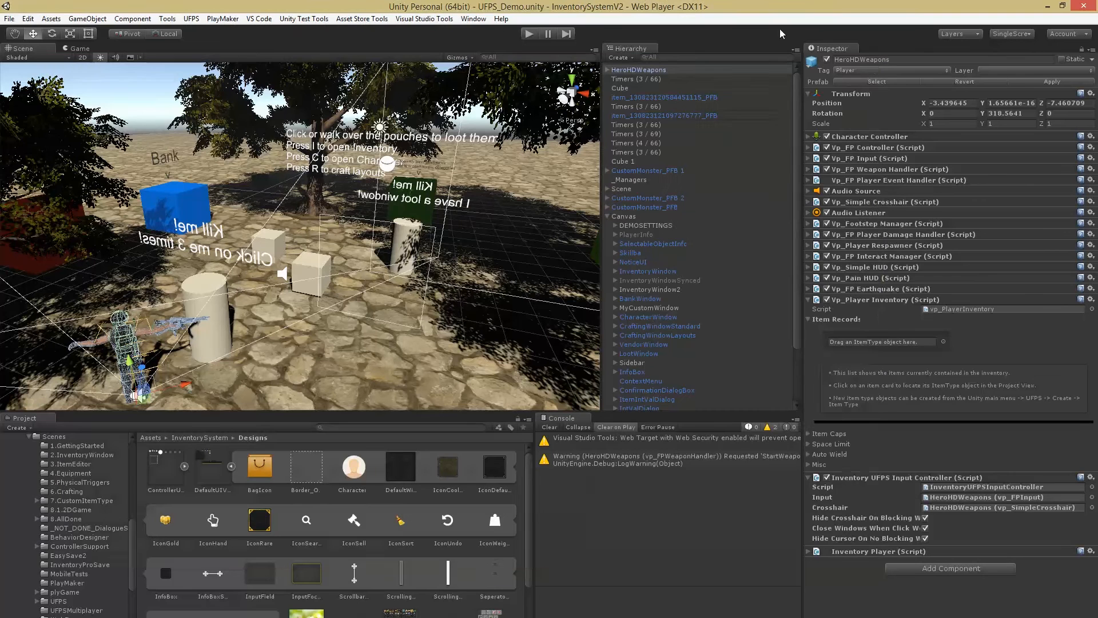
Step: Select CharacterWindow under the Canvas and frame its equipment slots in the Scene view
scroll(615, 151, "down", 3)
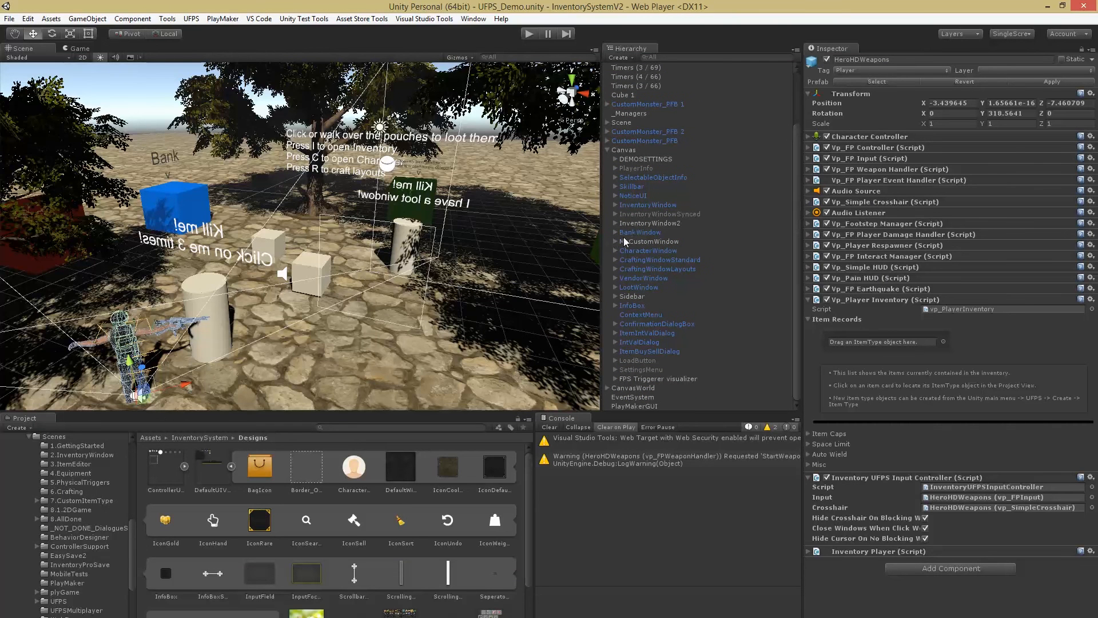
left_click(641, 242)
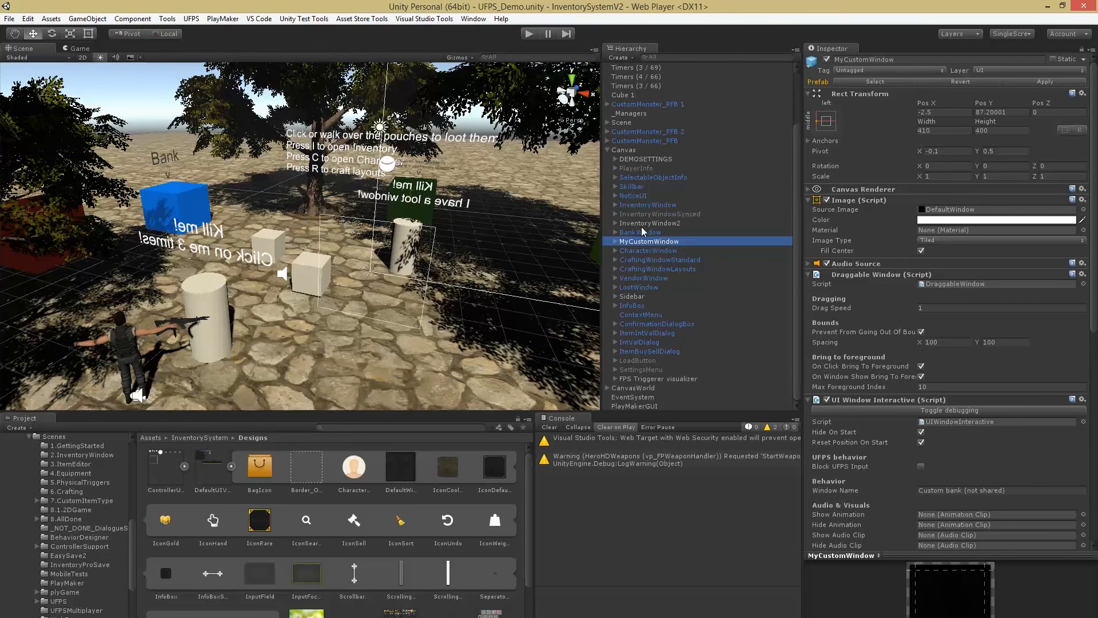
left_click(616, 251)
left_click(654, 251)
key("f")
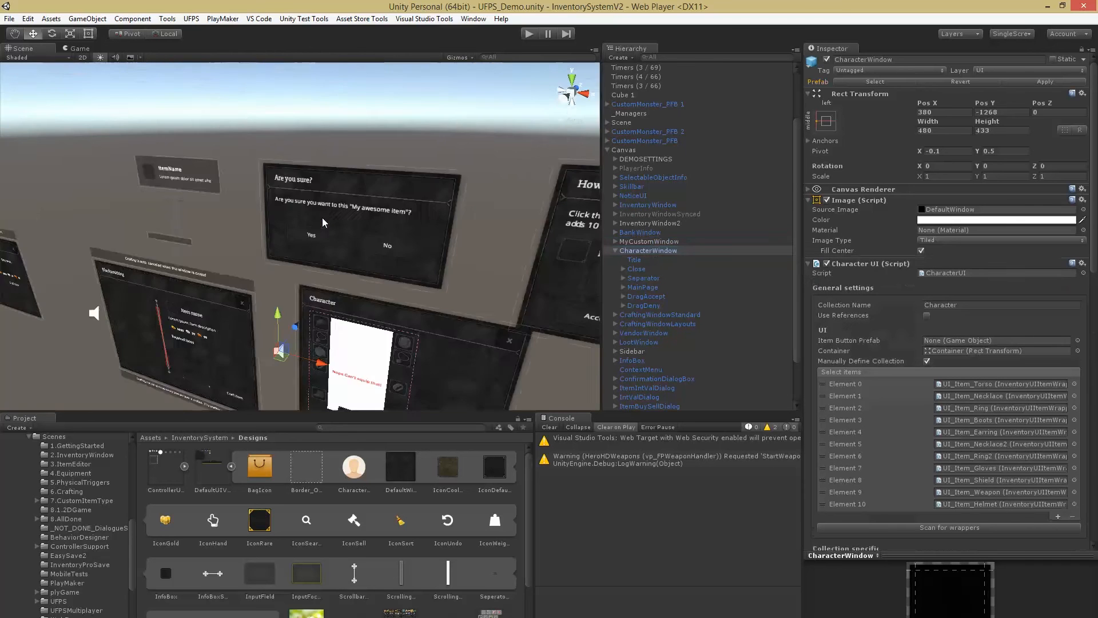
left_click_drag(317, 149, 395, 114, "alt")
scroll(366, 172, "up", 10)
left_click_drag(366, 177, 276, 169, "alt")
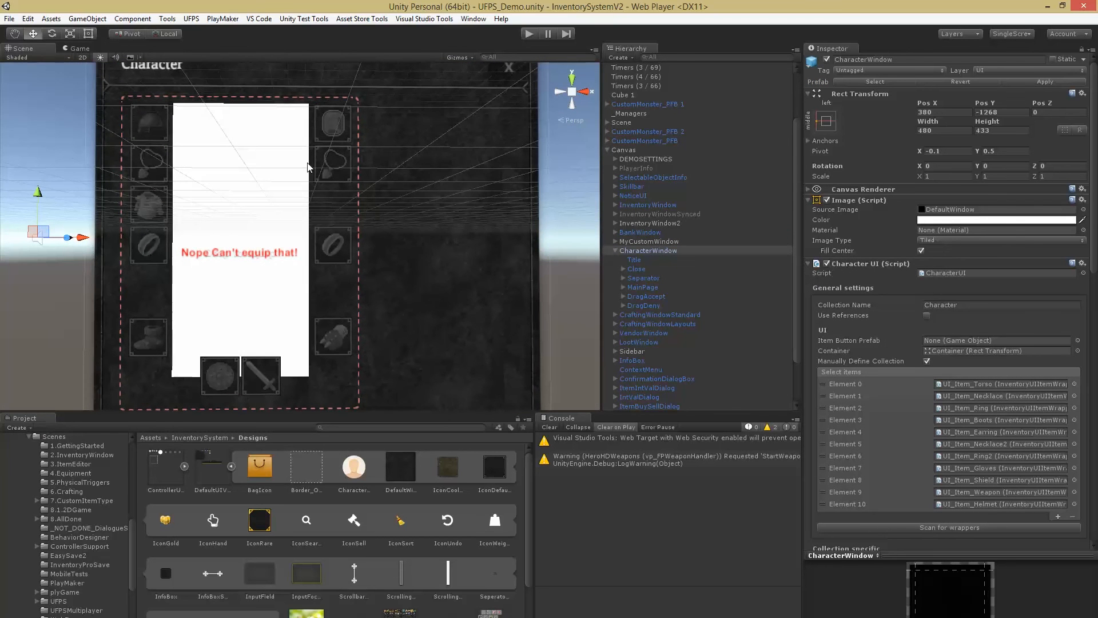
left_click_drag(290, 240, 229, 369, "alt")
Step: Expand MainPage and its Container inside CharacterWindow and select the UI_Item_Shield slot
left_click(243, 184)
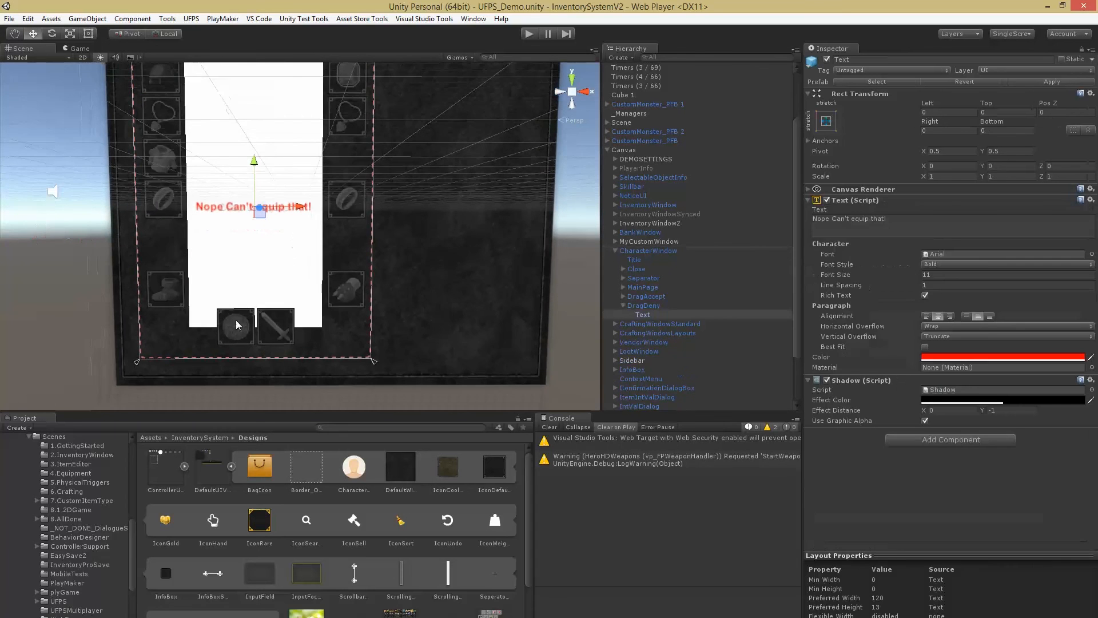
left_click(623, 305)
left_click(634, 260)
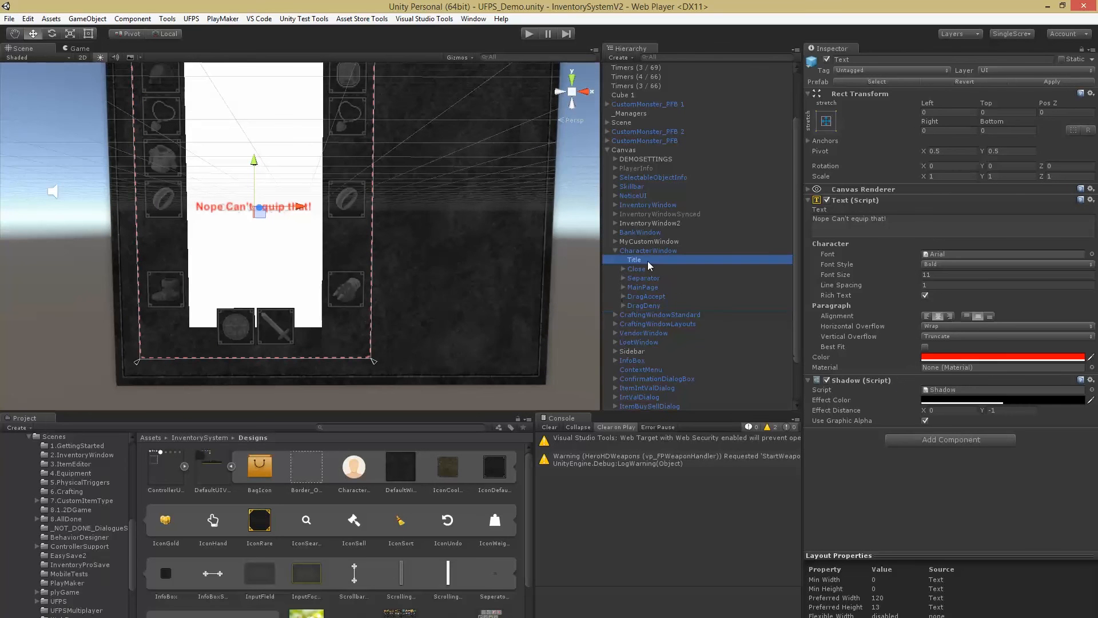
left_click(644, 278)
key("Down")
key("Right")
key("Down")
key("Down")
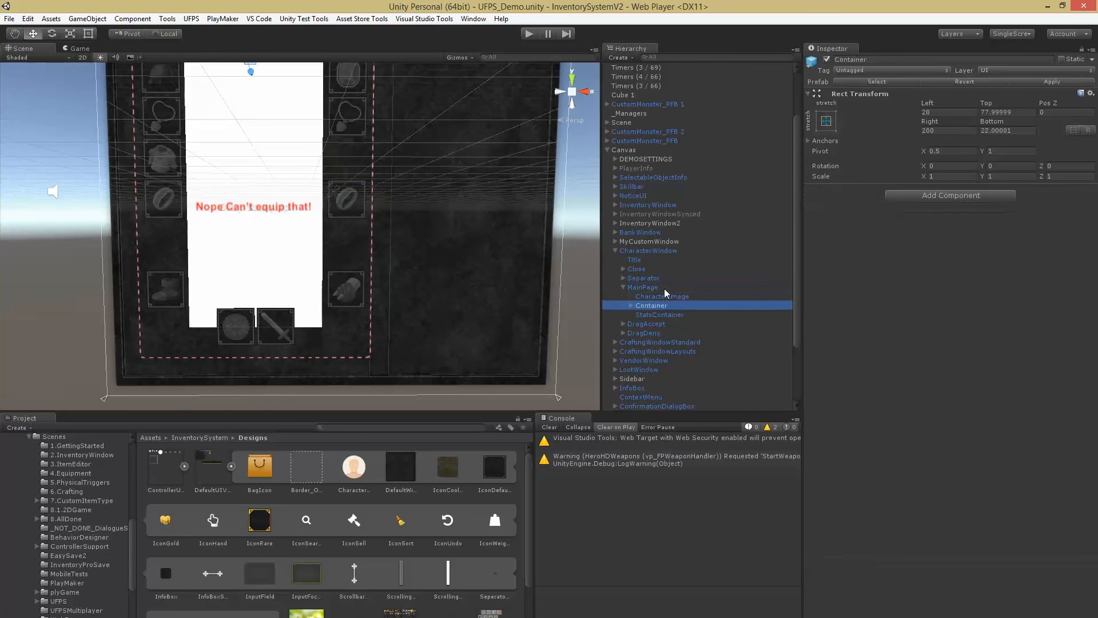
key("Right")
key("Down")
scroll(666, 293, "down", 5)
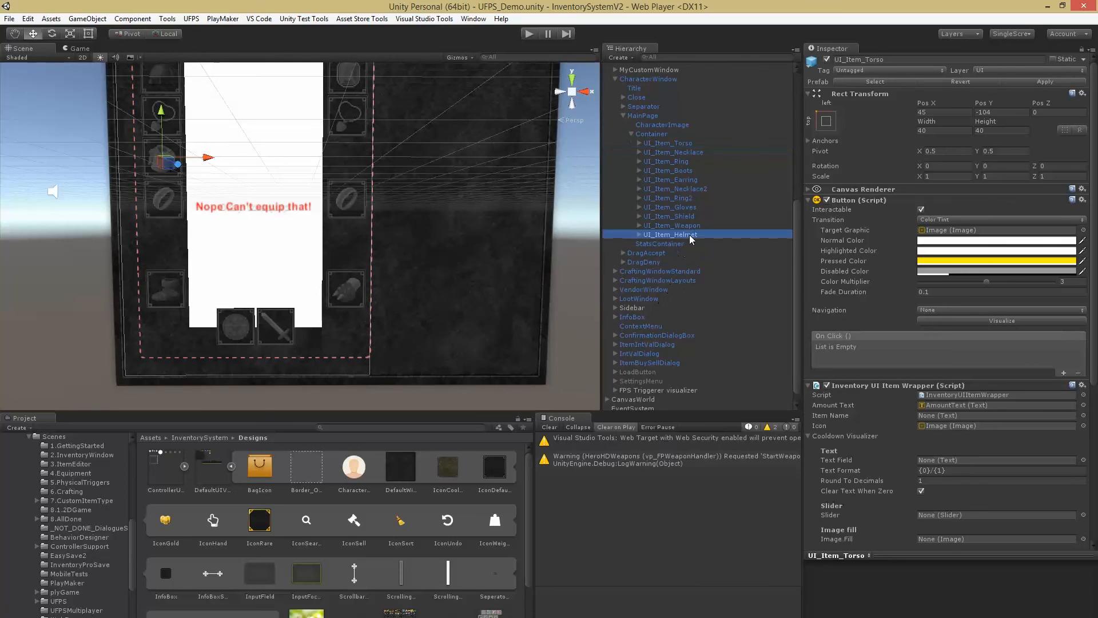
left_click(669, 269)
left_click(690, 251)
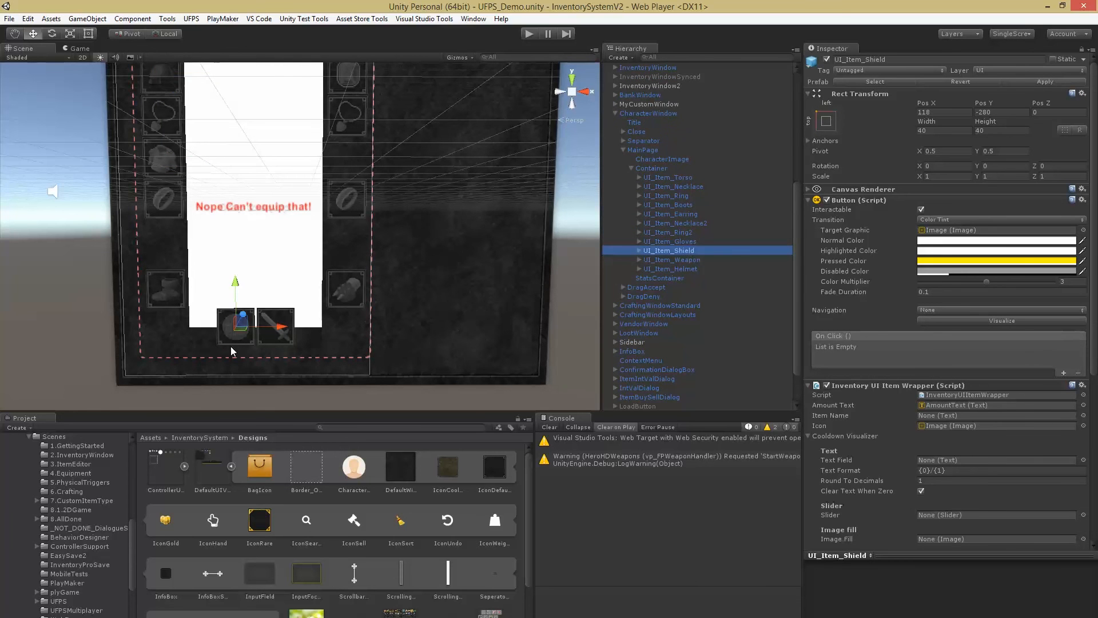
Step: Add Ammo to the types allowed in the Inventory Equippable Field of UI_Item_Shield
left_click_drag(276, 319, 321, 240, "alt")
scroll(941, 400, "down", 8)
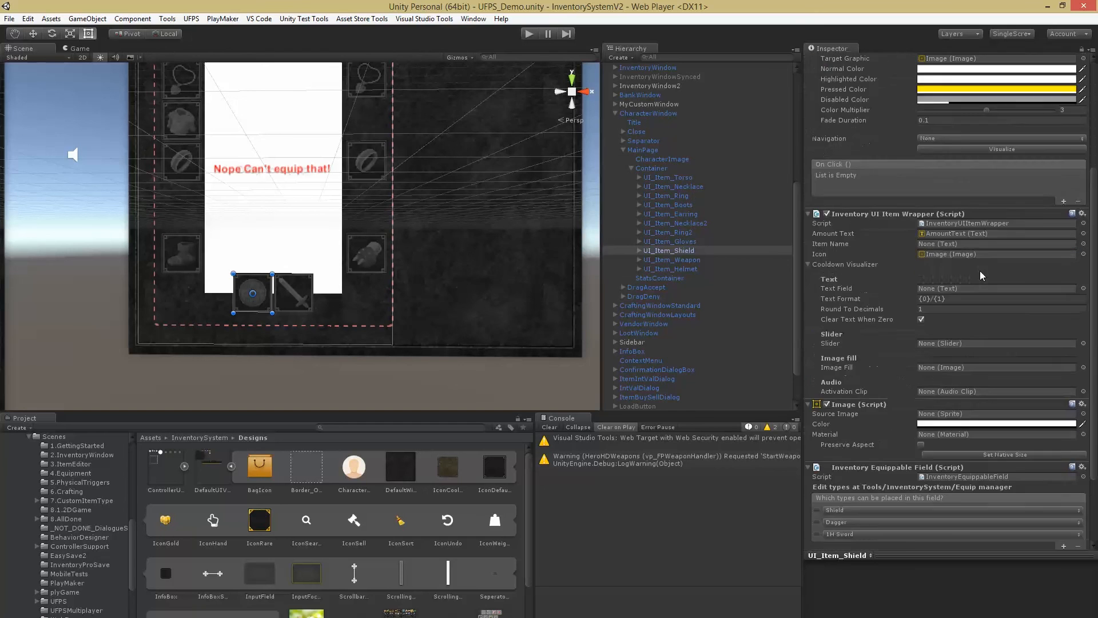
left_click(1064, 447)
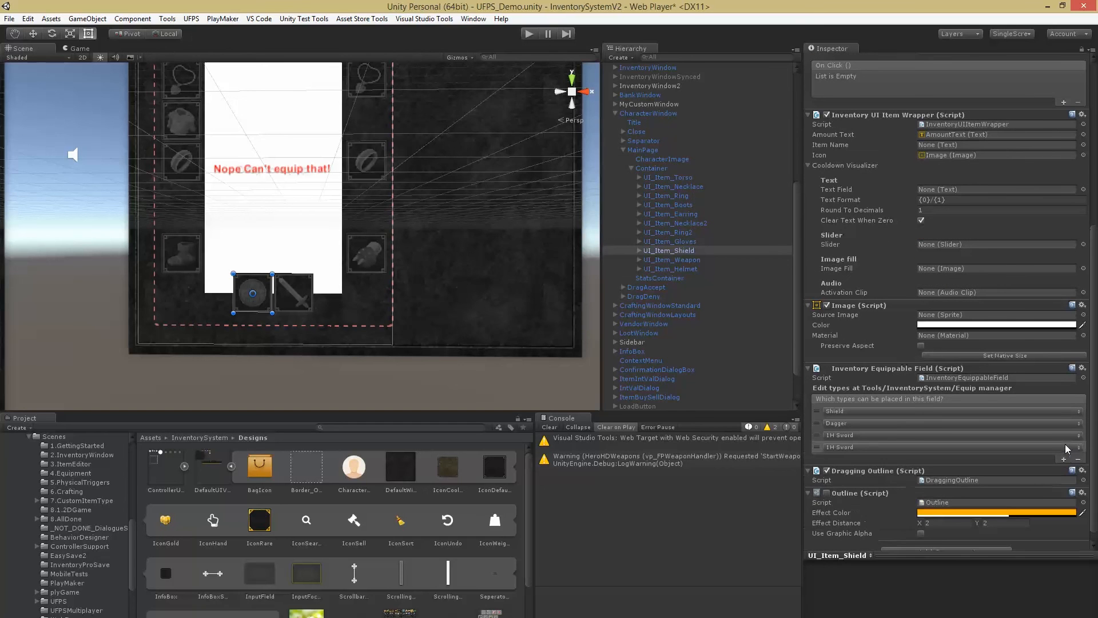
left_click(842, 447)
left_click(833, 579)
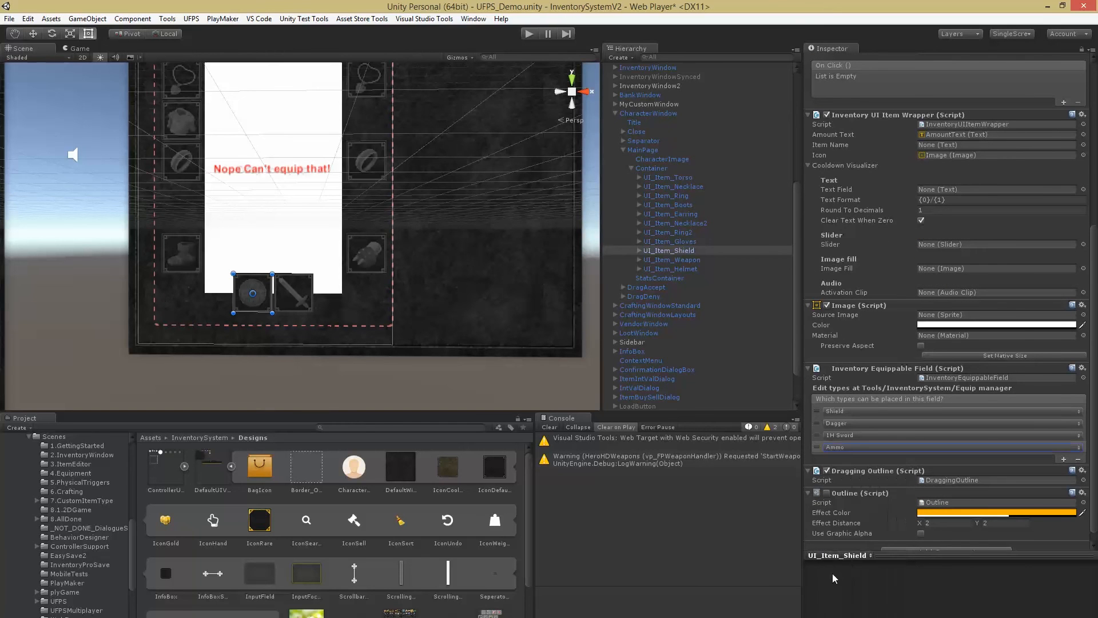
Step: Add Pistols to the types allowed in the Inventory Equippable Field of UI_Item_Weapon
left_click(679, 261)
scroll(1055, 335, "down", 1)
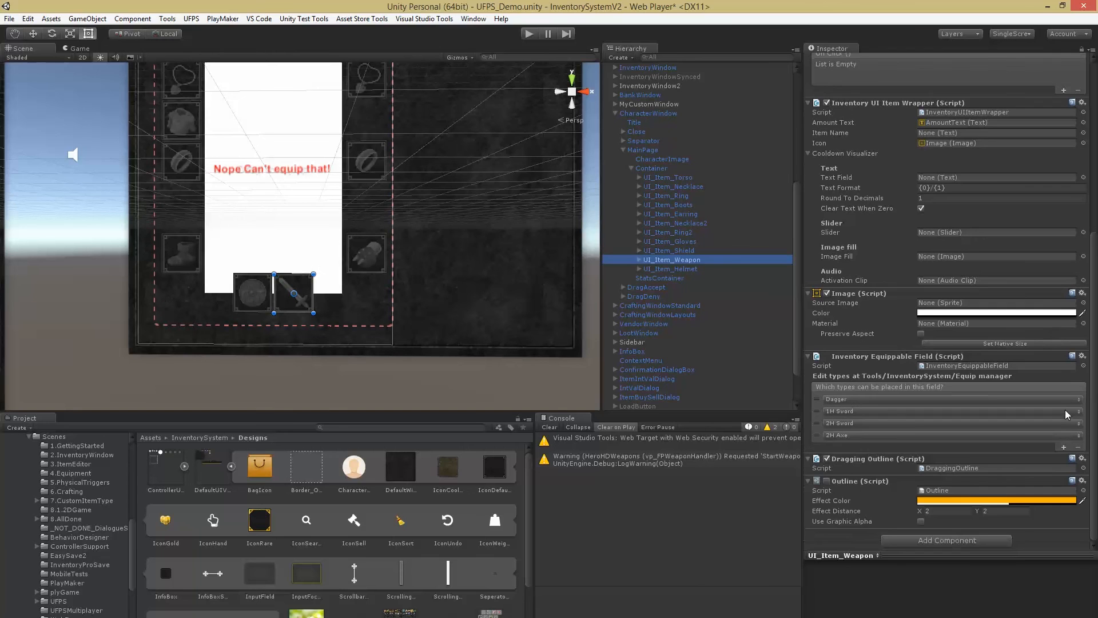
left_click(1063, 446)
left_click(851, 448)
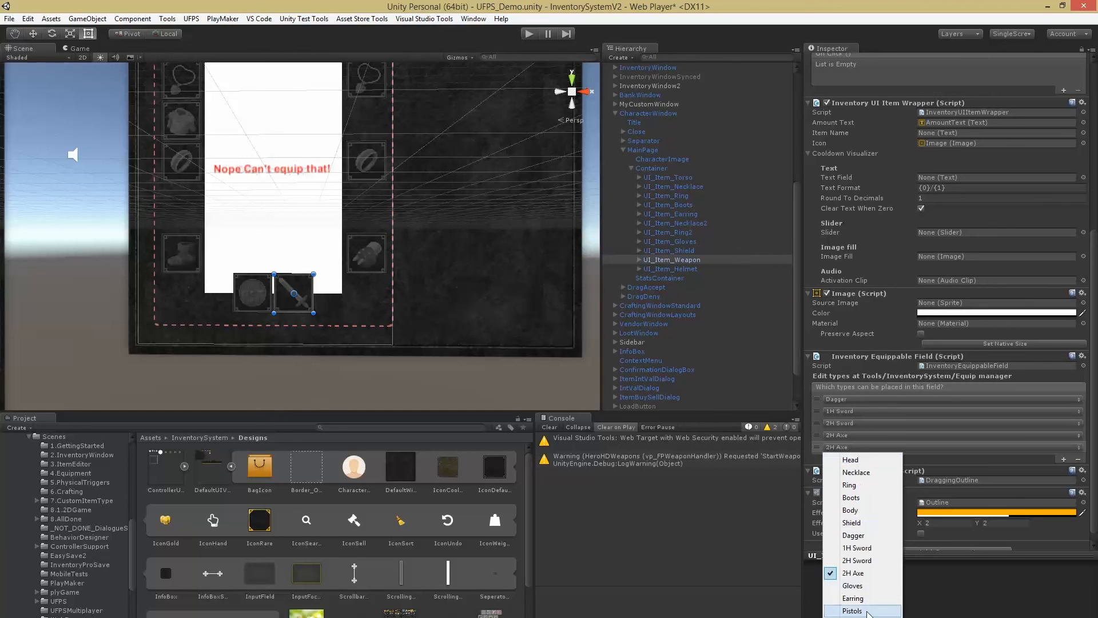
left_click(858, 611)
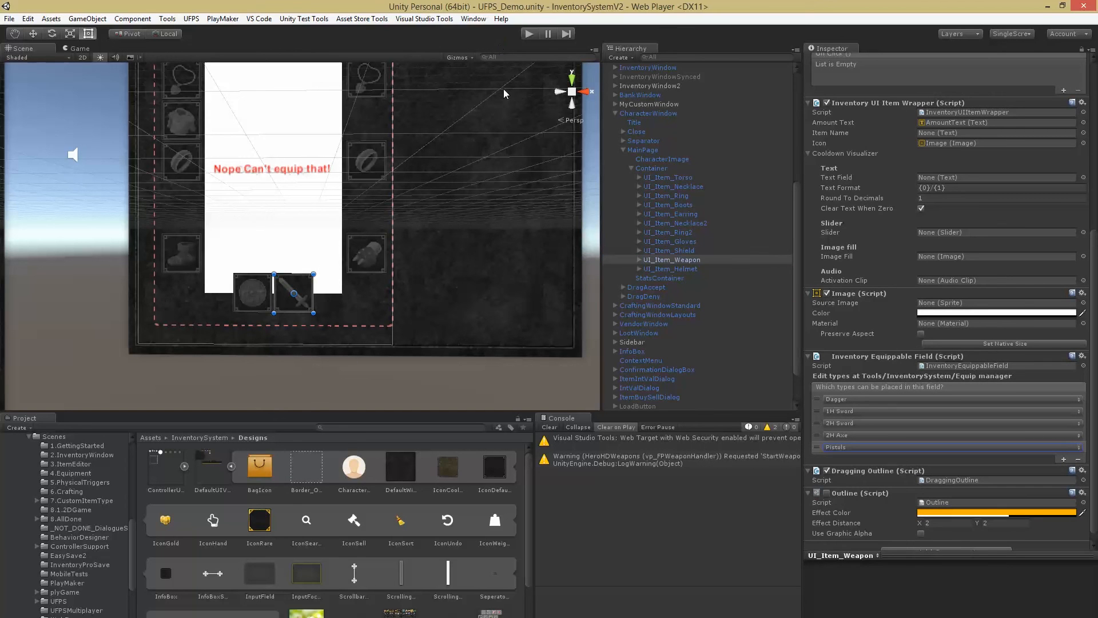
Step: Play the scene, pick up the pistol and bullet boxes and open the inventory
left_click(527, 32)
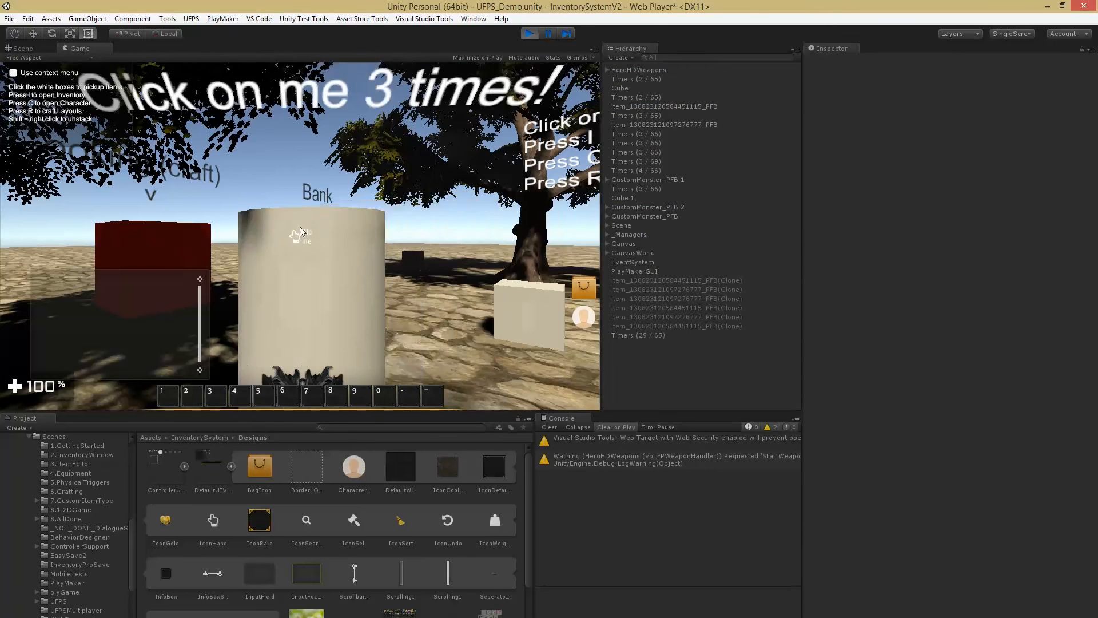
key("w")
key("f")
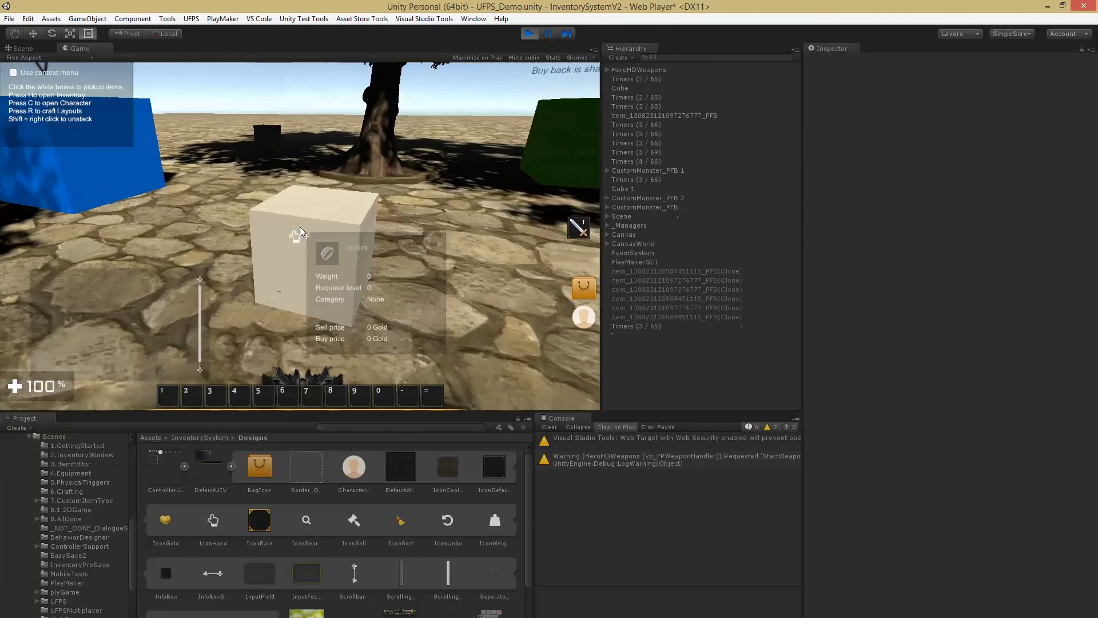
left_click(300, 227)
key("w")
key("i")
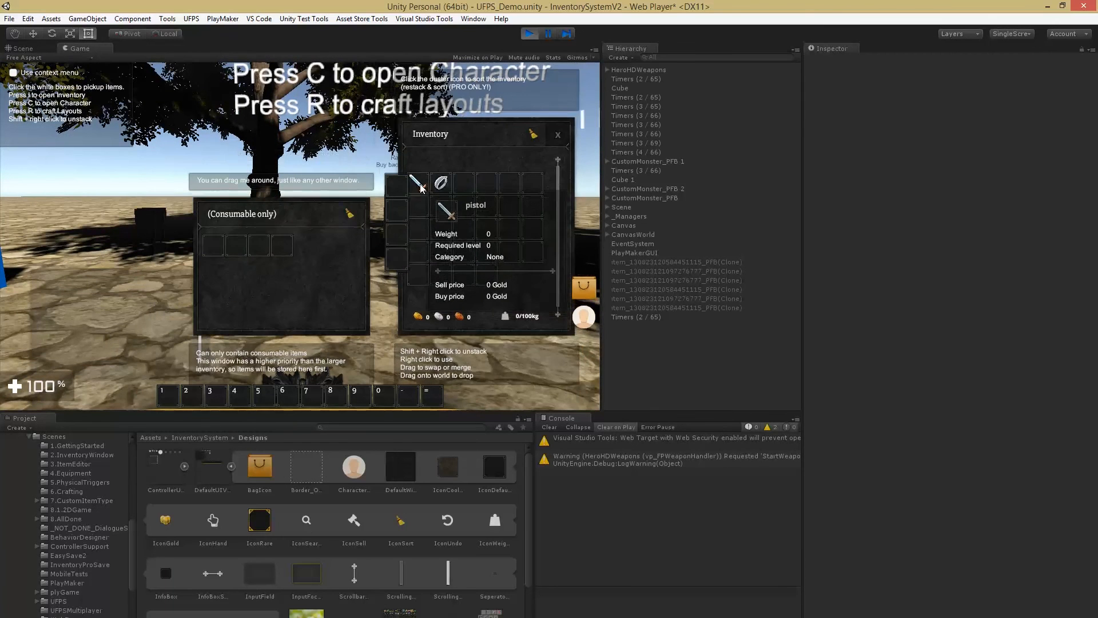
Step: Equip the pistol from the inventory and try unstacking the bullet item before exiting play mode
right_click(419, 182)
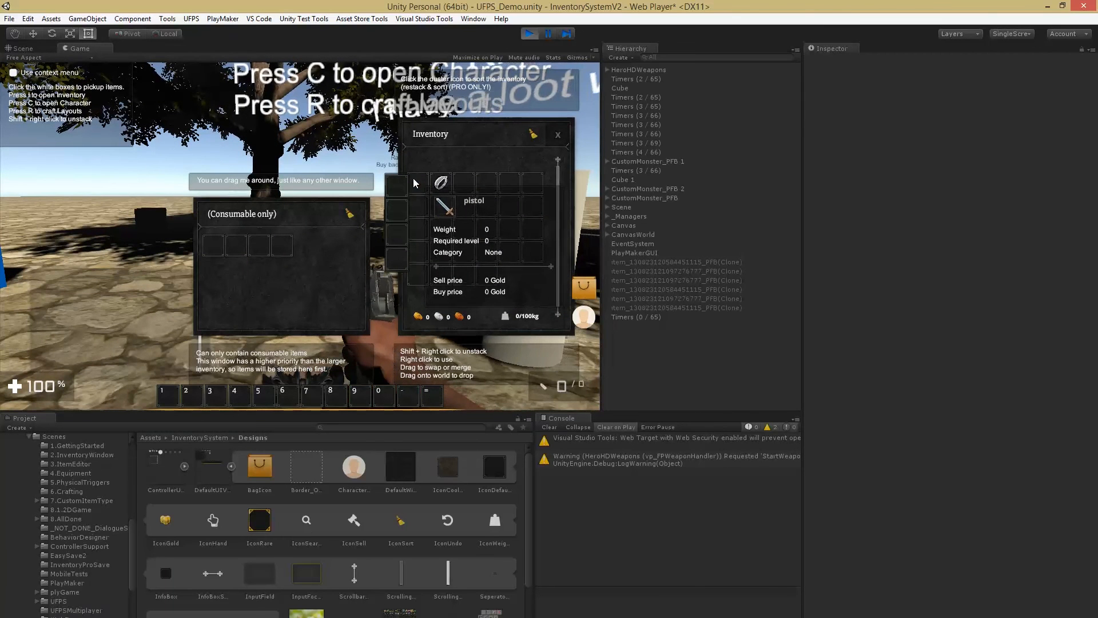
right_click(440, 184, "shift")
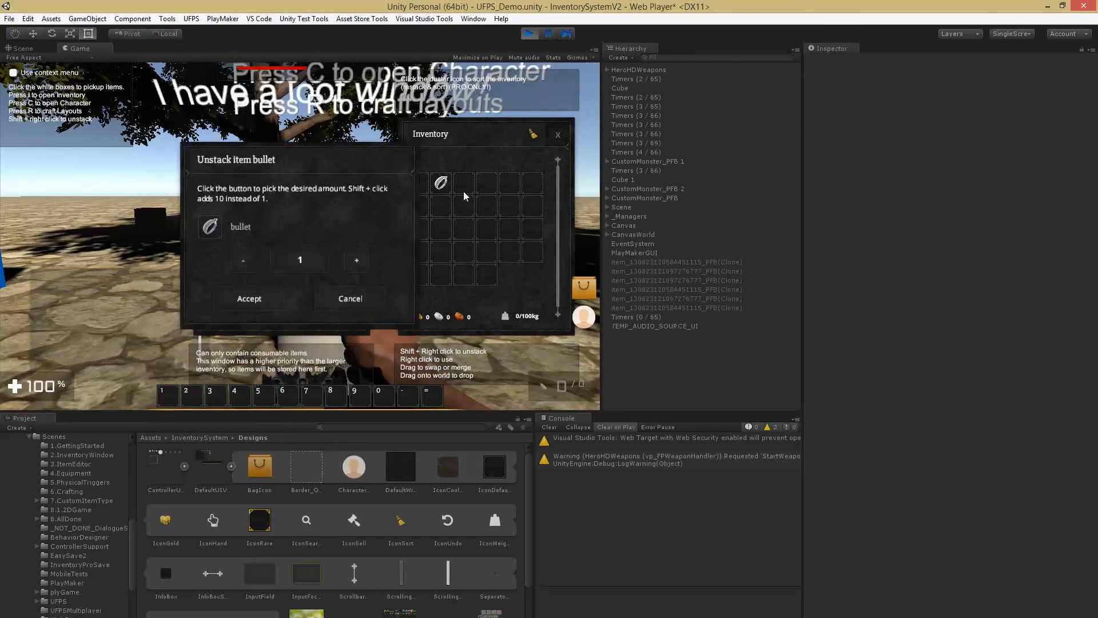
key("Escape")
left_click(530, 33)
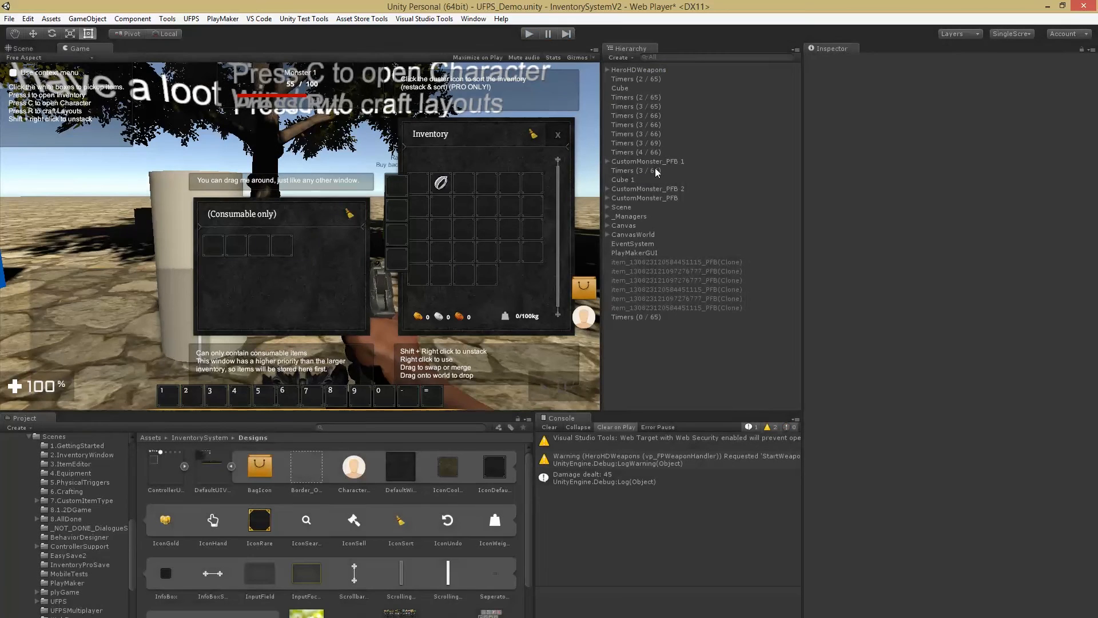
left_click(607, 226)
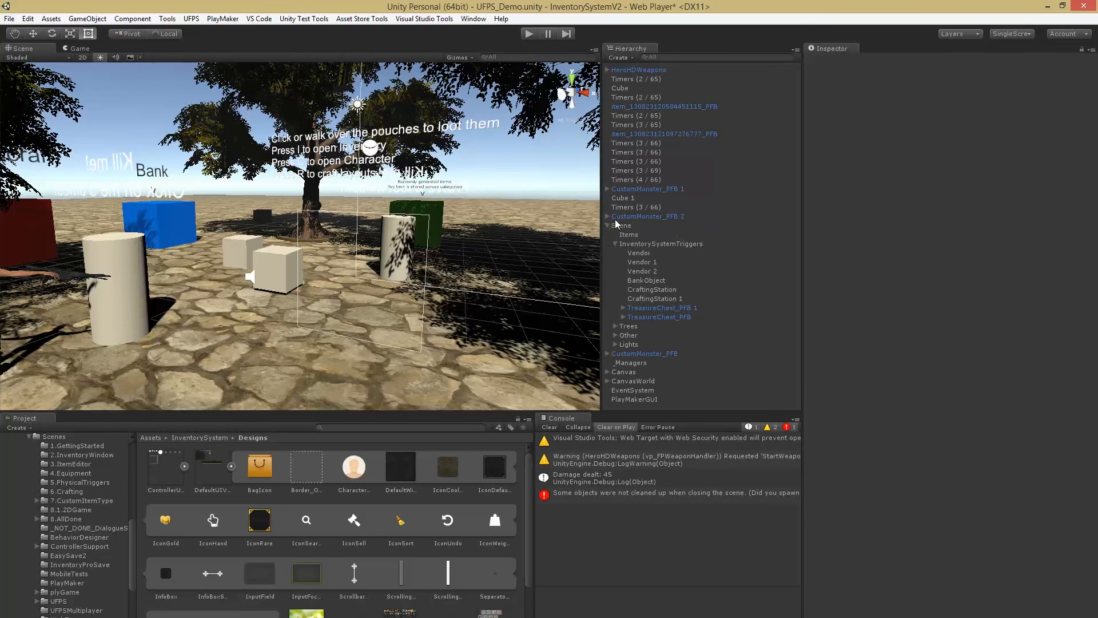
Step: Collapse the Scene group, select CharacterWindow under Canvas and frame it in the scene view
left_click(615, 244)
left_click(608, 226)
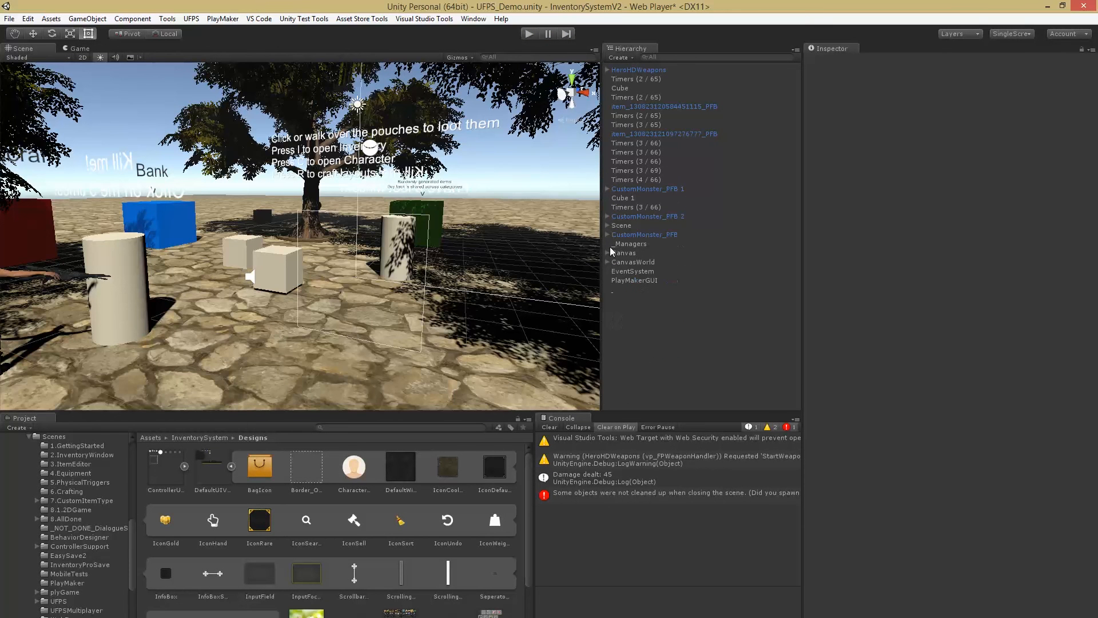
left_click(607, 252)
scroll(643, 295, "down", 3)
left_click(649, 250)
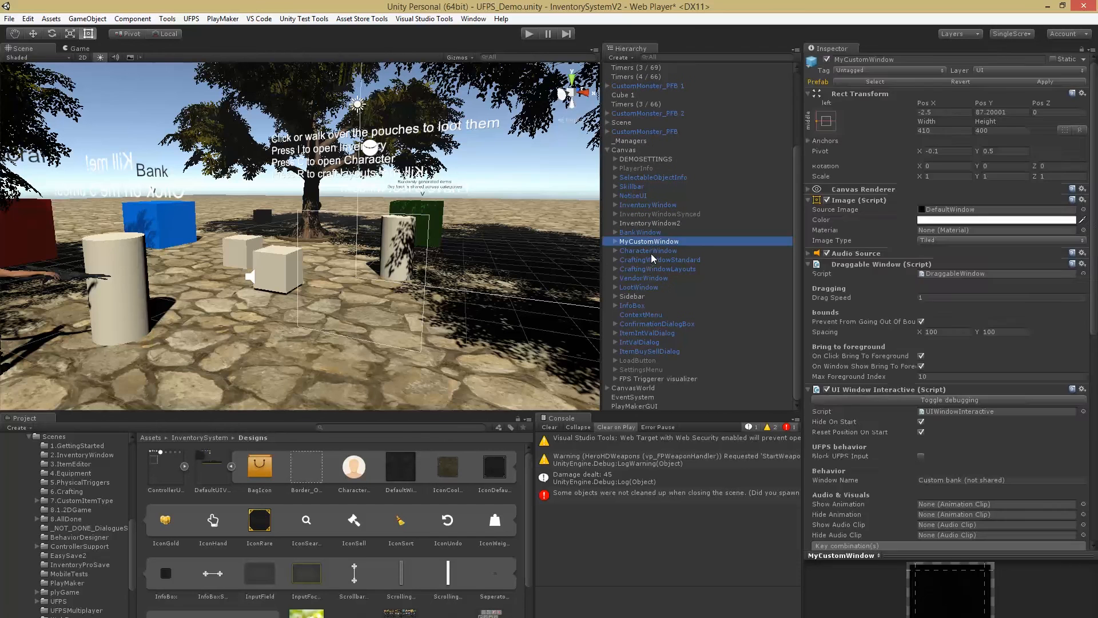
scroll(909, 287, "down", 5)
scroll(915, 197, "down", 5)
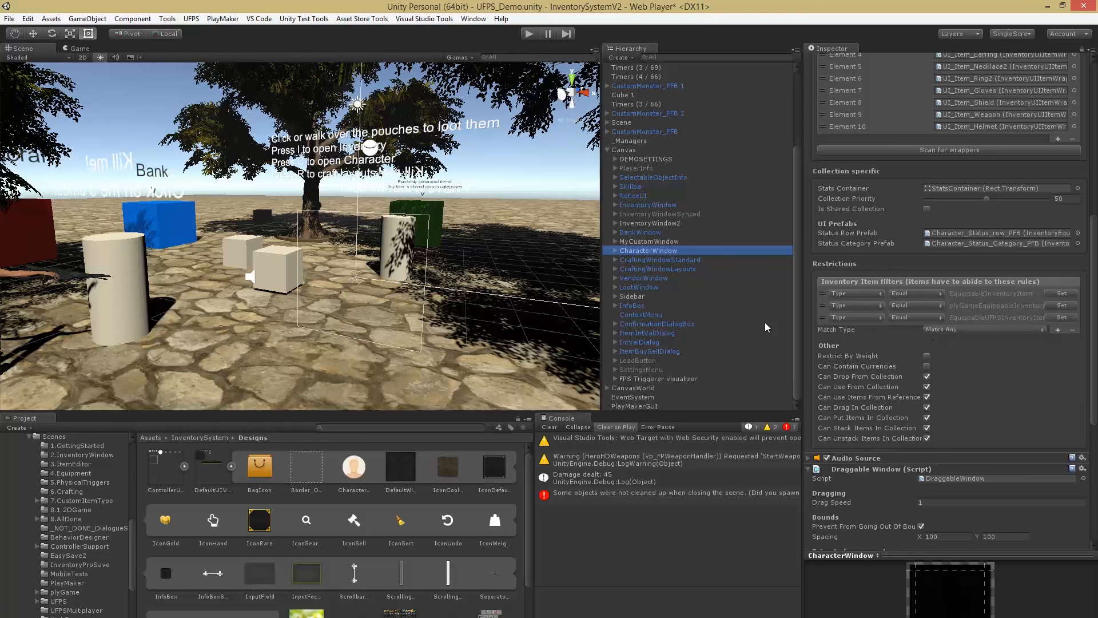
key("f")
left_click_drag(301, 215, 407, 208, "alt")
Step: Add a fourth item type filter to CharacterWindow's restrictions and set it to UnitTypeUFPSInventoryItem
scroll(360, 212, "up", 5)
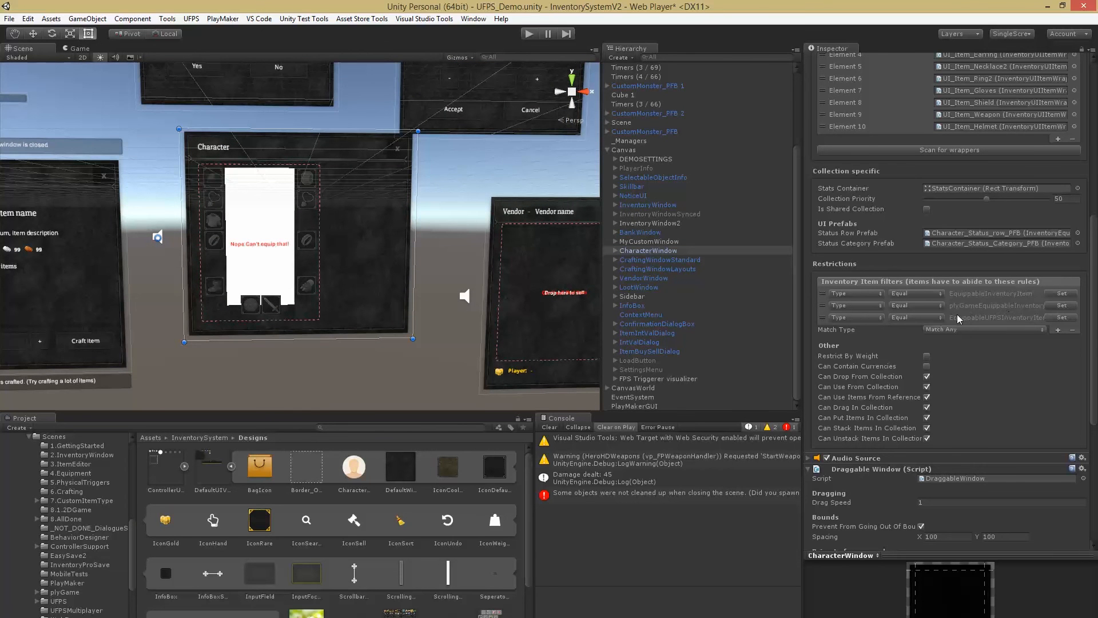
left_click(1058, 330)
left_click(1064, 329)
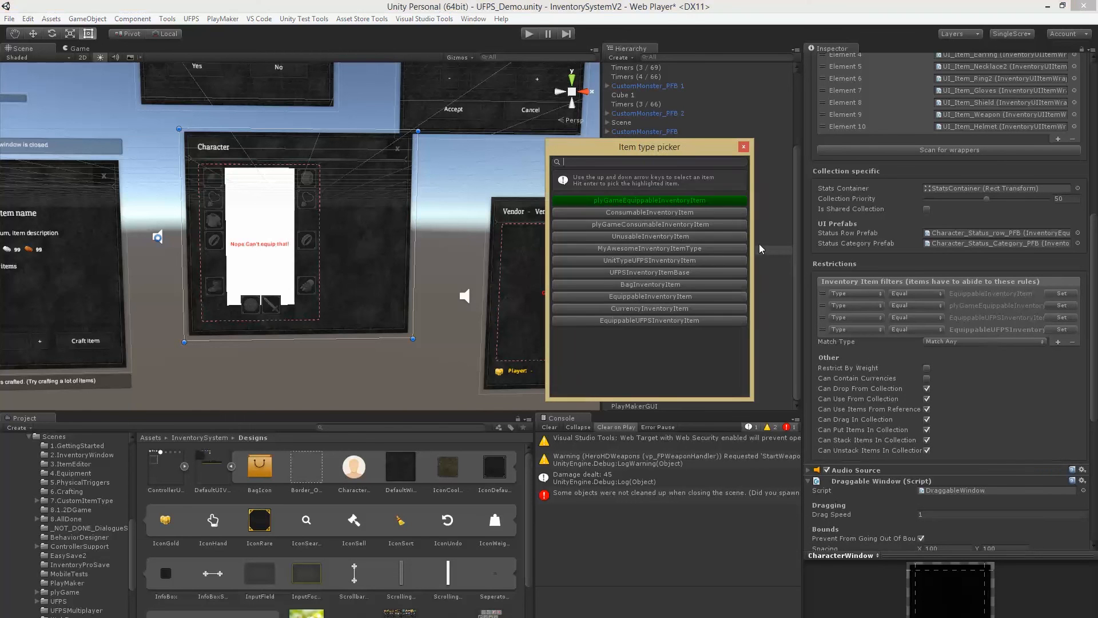
type("ufps")
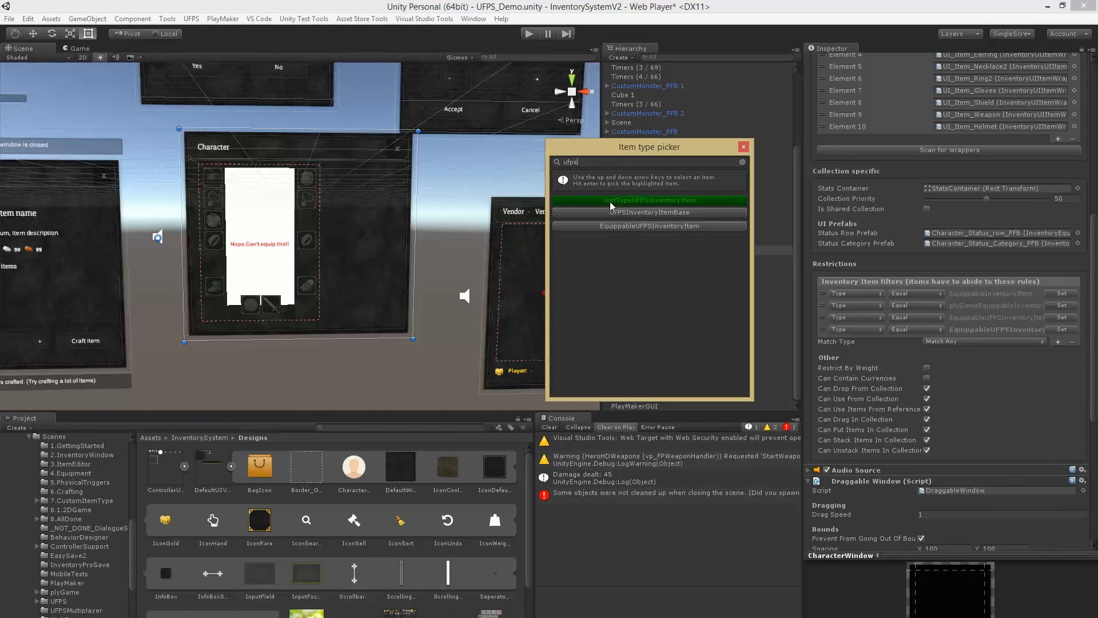
left_click(610, 200)
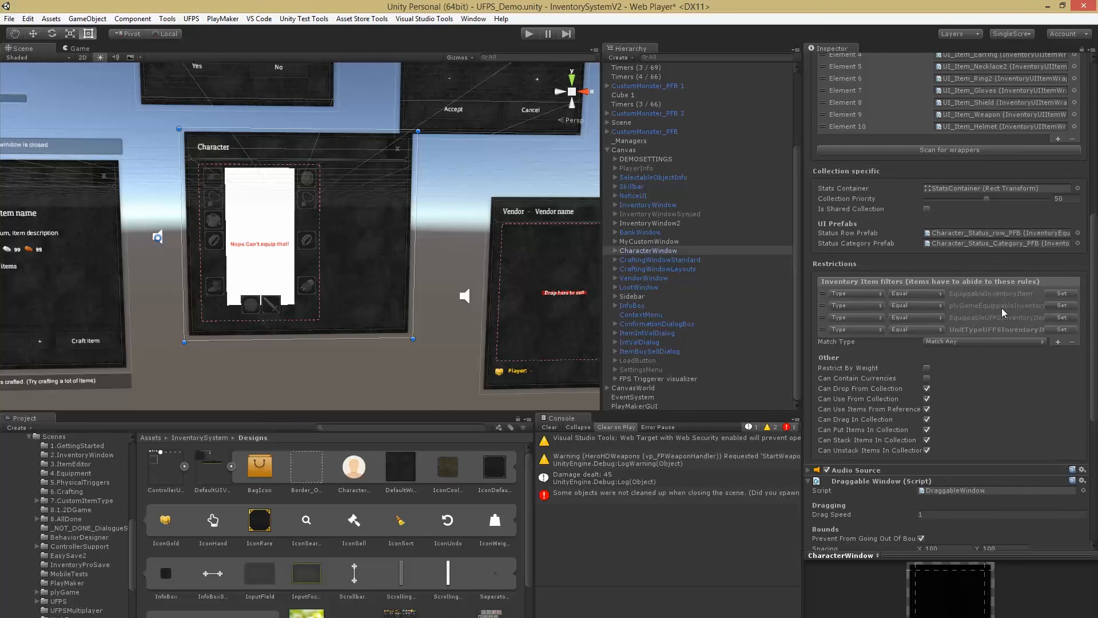
Step: Play the scene, collect the pistol and bullet boxes, and equip both items from the inventory
left_click(530, 34)
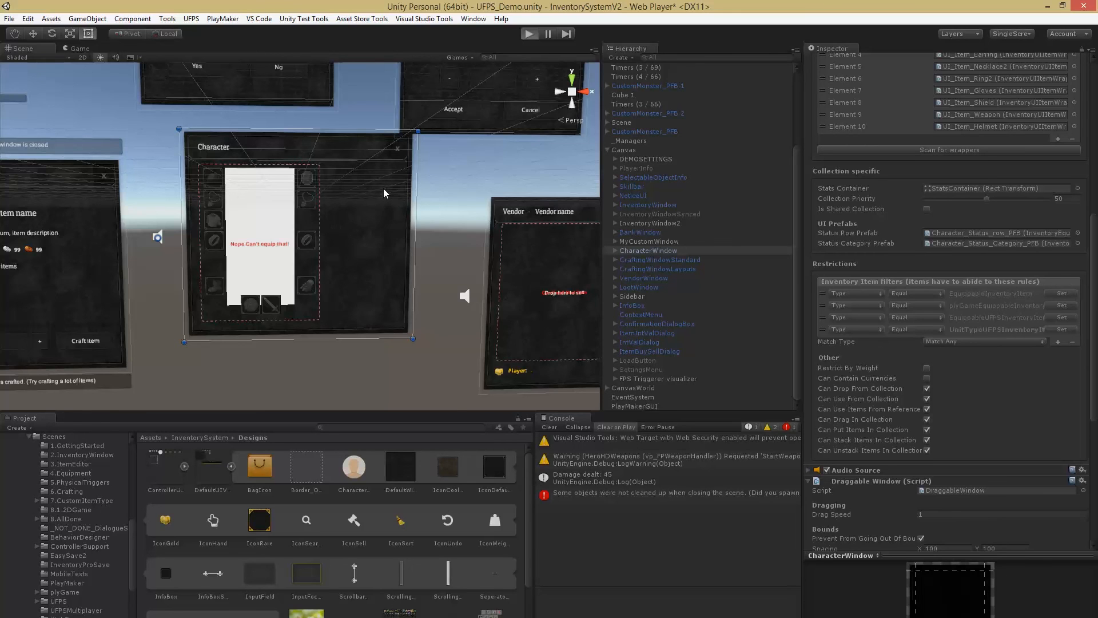
key("ctrl+p")
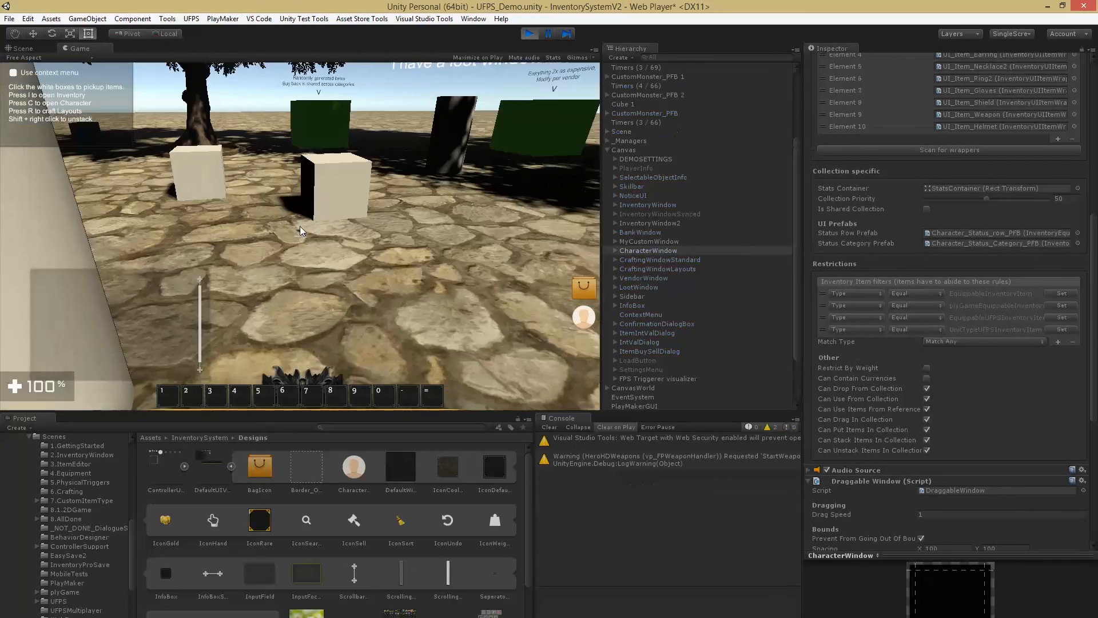
key("w")
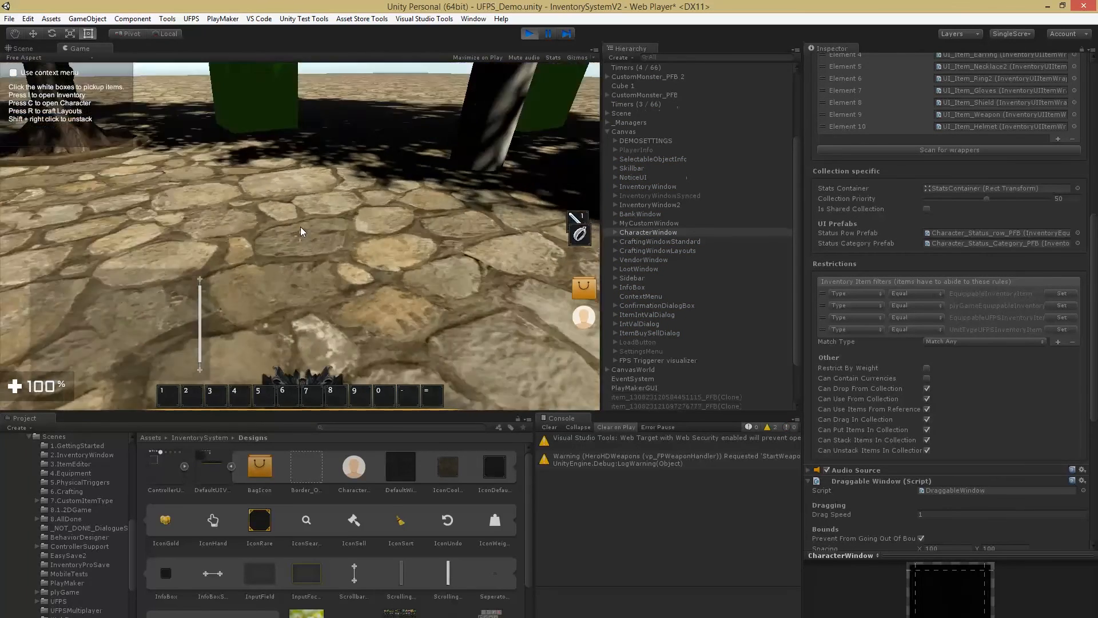
key("i")
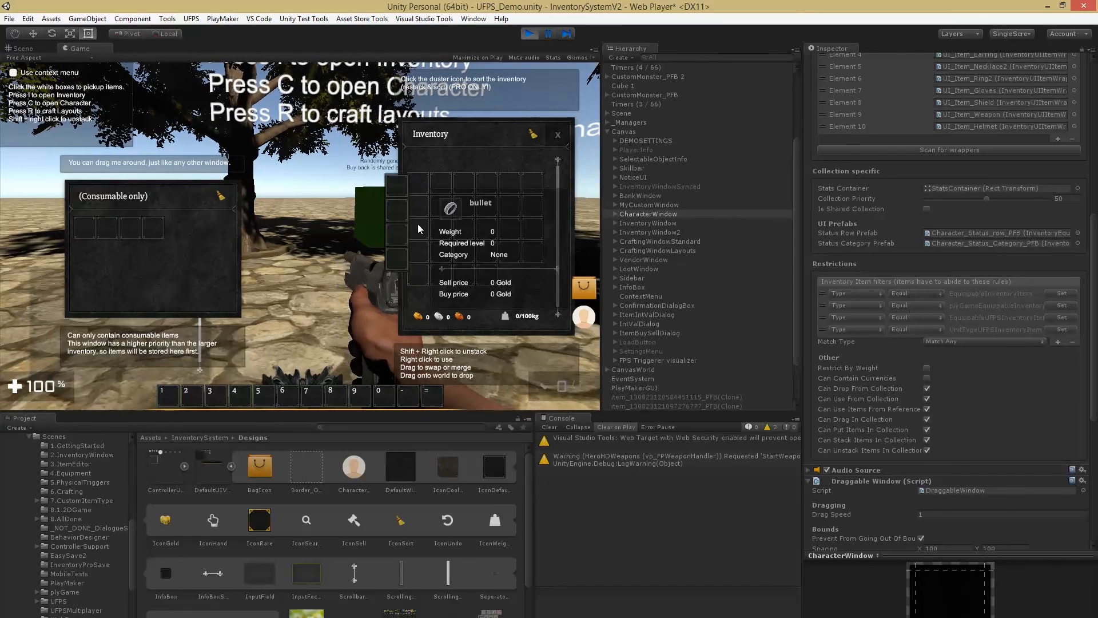
key("i")
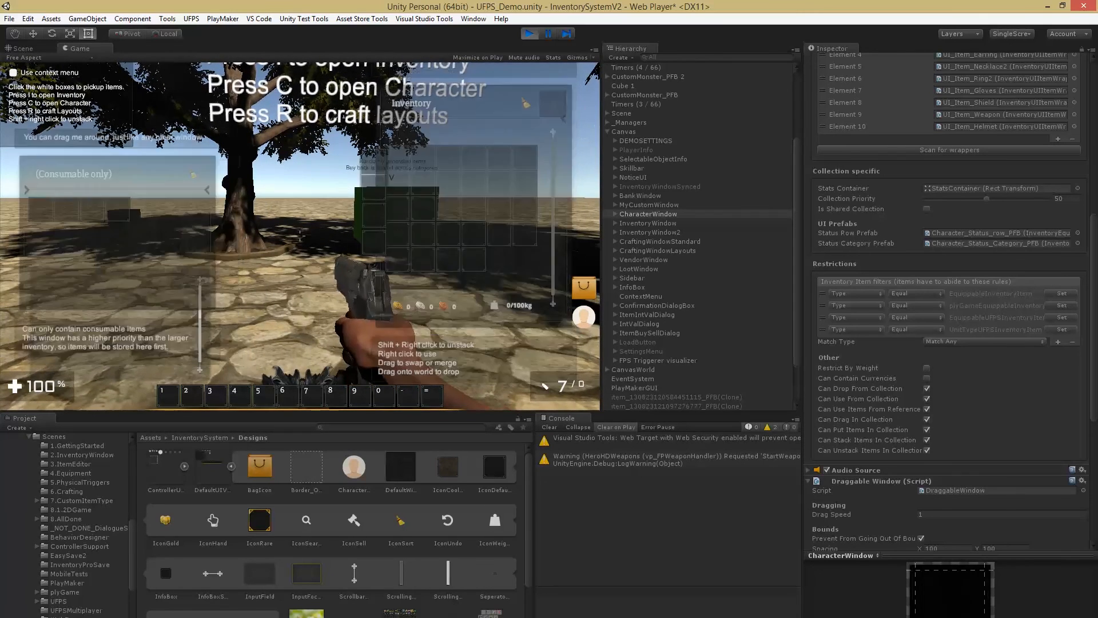
Step: Test the equipped pistol by shooting the "Kill me!" monster and walking around the scene
left_click(295, 235)
left_click(296, 235)
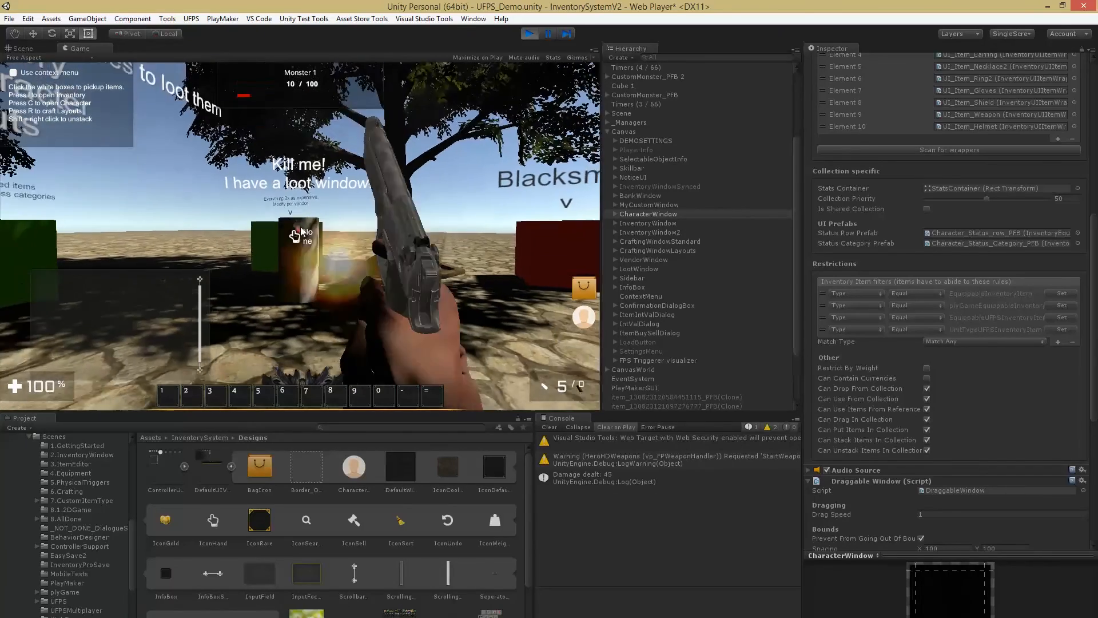
left_click(301, 228)
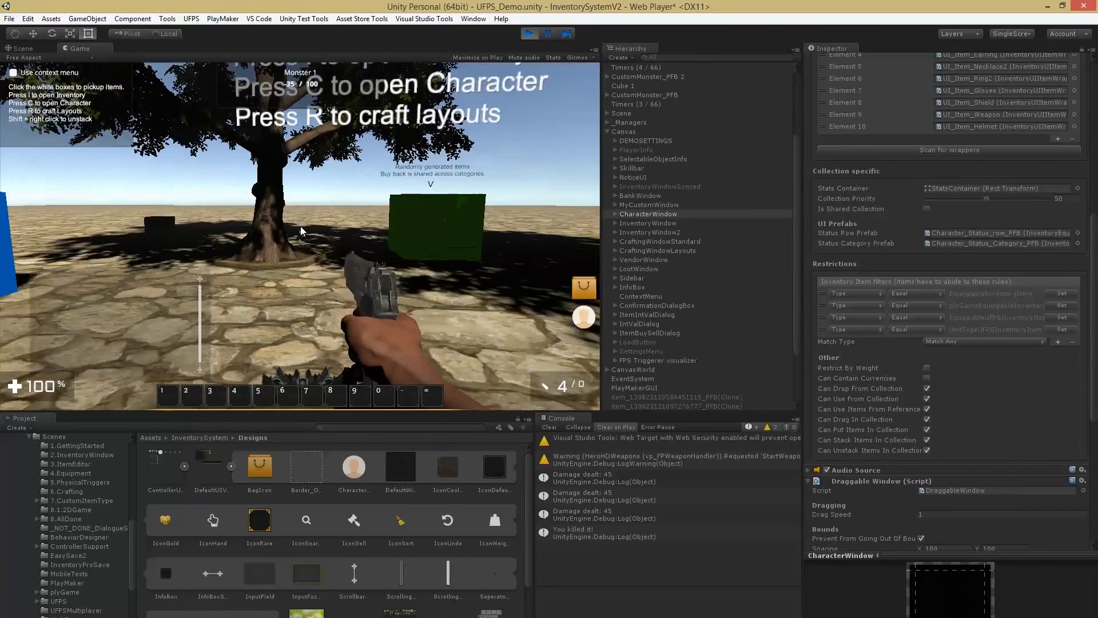
key("s")
key("w")
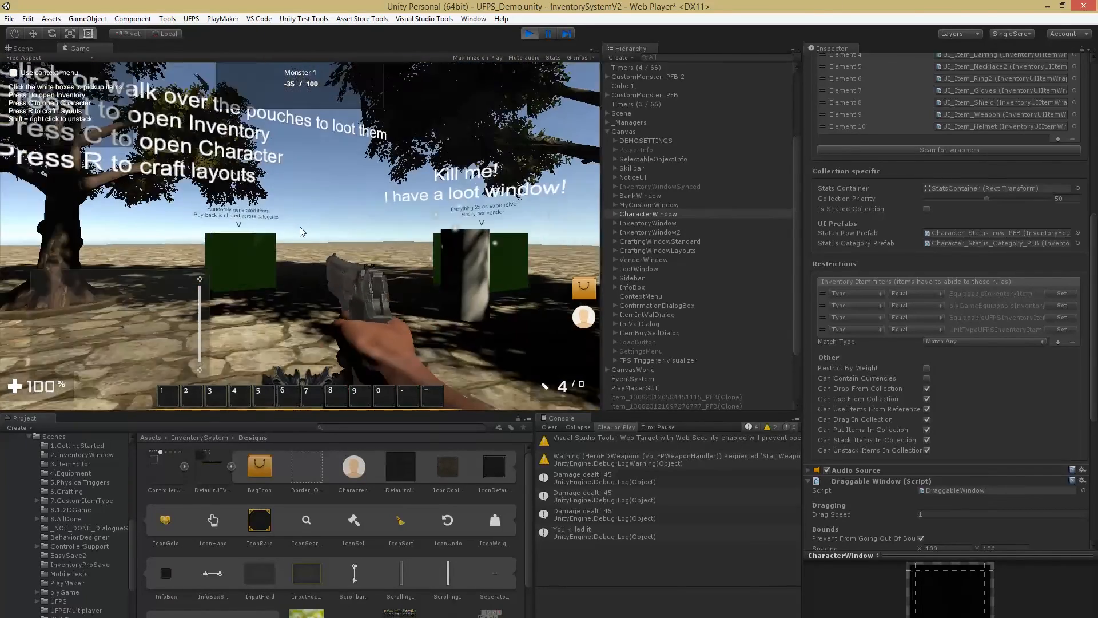